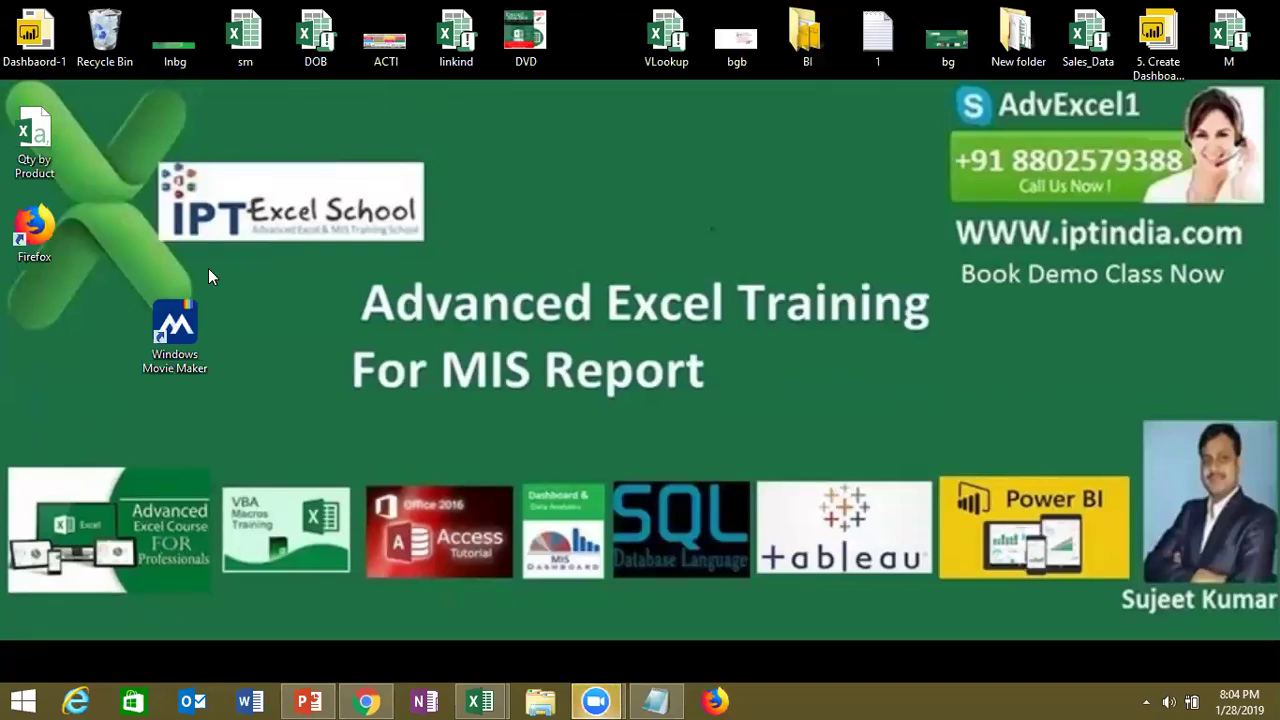
Delete the Windows Movie Maker, Firefox and Qty by Product shortcuts from the desktop
{"action": "left_click", "coordinate": [200, 328]}
{"action": "key", "text": "Delete"}
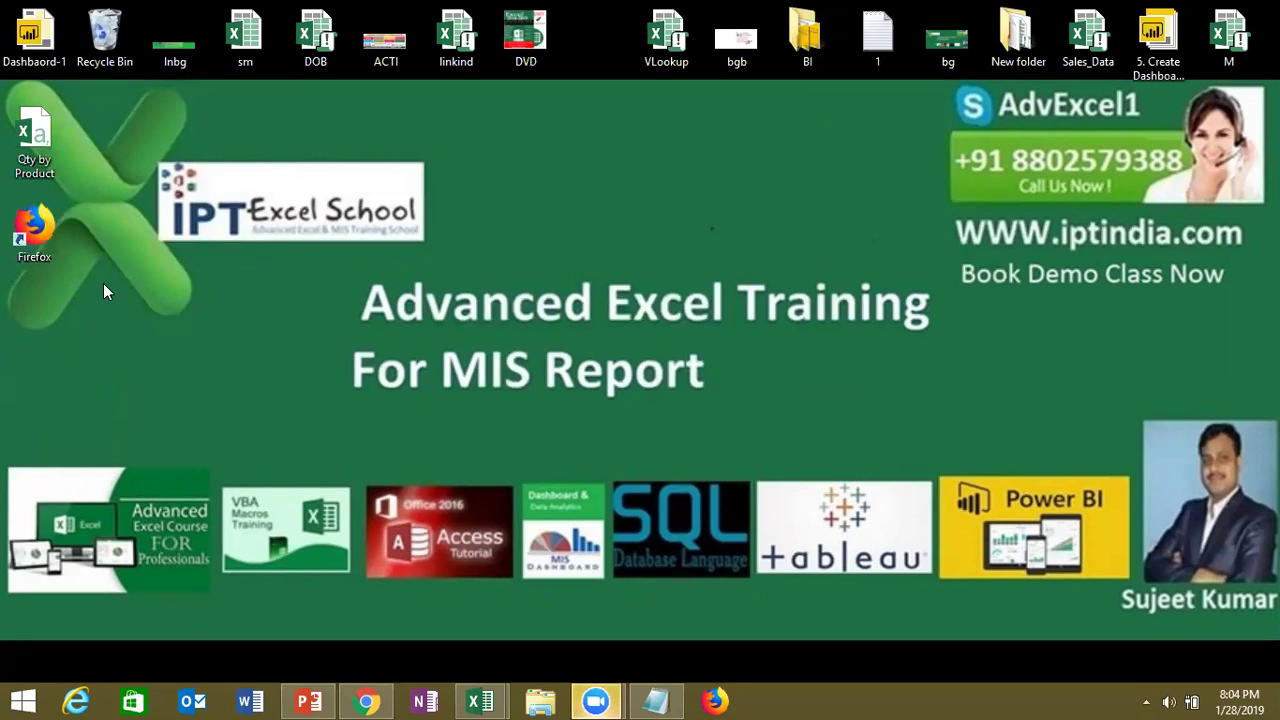
{"action": "left_click", "coordinate": [17, 235]}
{"action": "key", "text": "Delete"}
{"action": "left_click", "coordinate": [34, 167]}
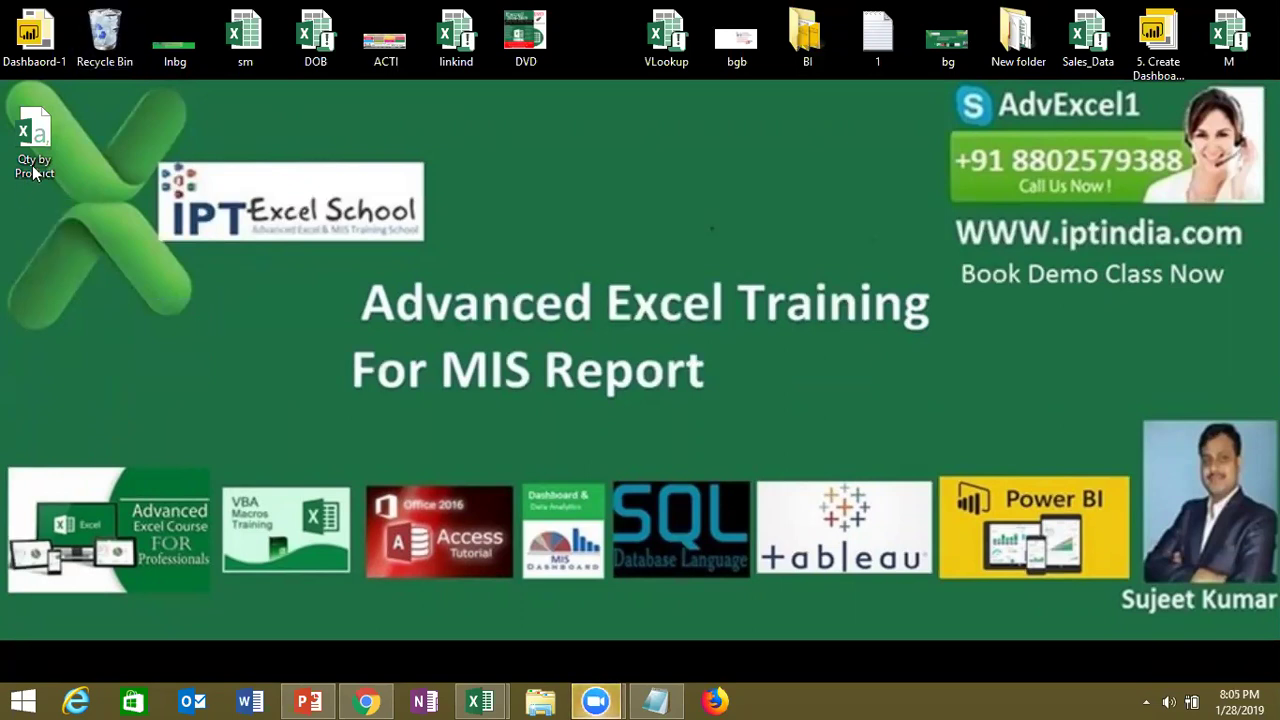
{"action": "key", "text": "Delete"}
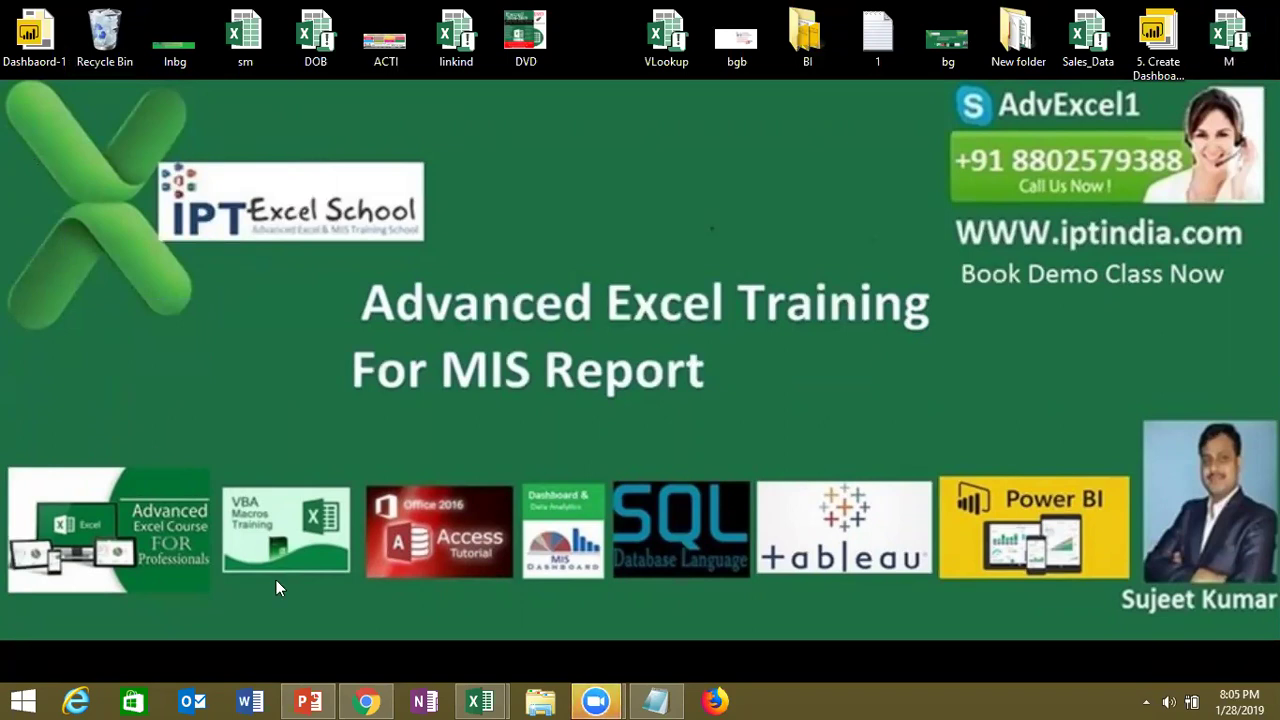
Bring the Book1 workbook to the front and rename Sheet1 to Data
{"action": "mouse_move", "coordinate": [480, 700]}
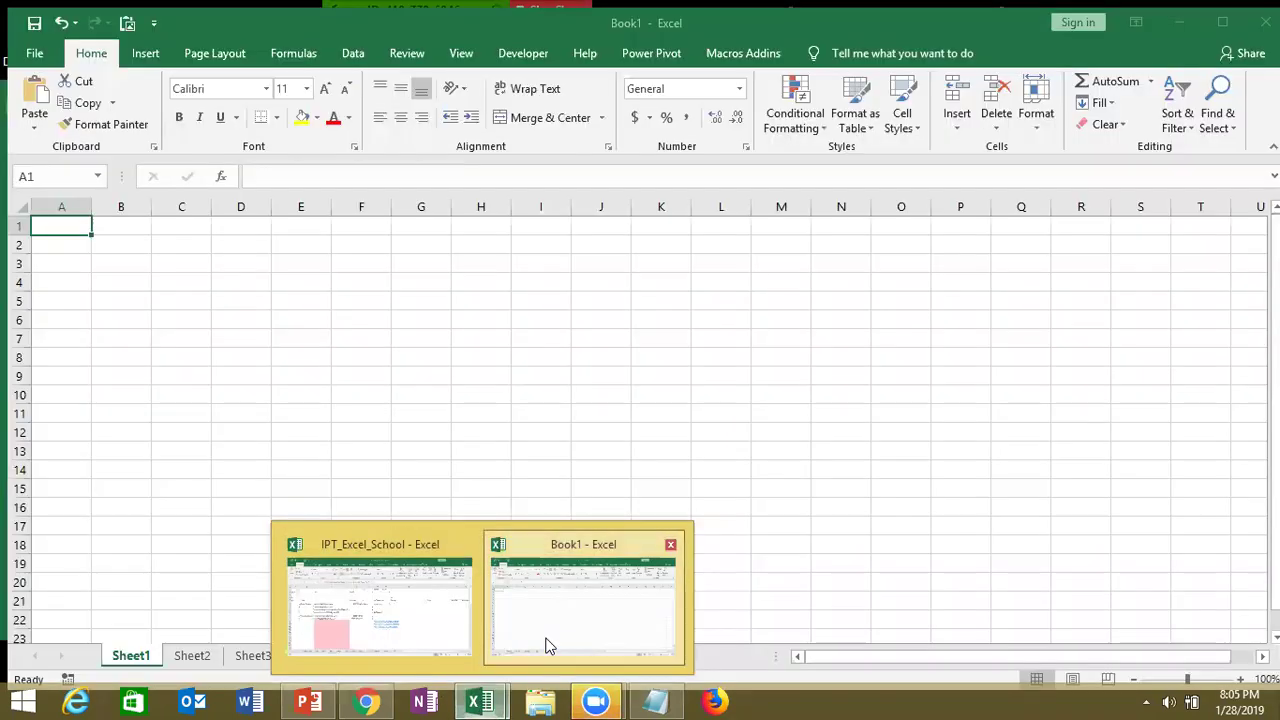
{"action": "left_click", "coordinate": [546, 643]}
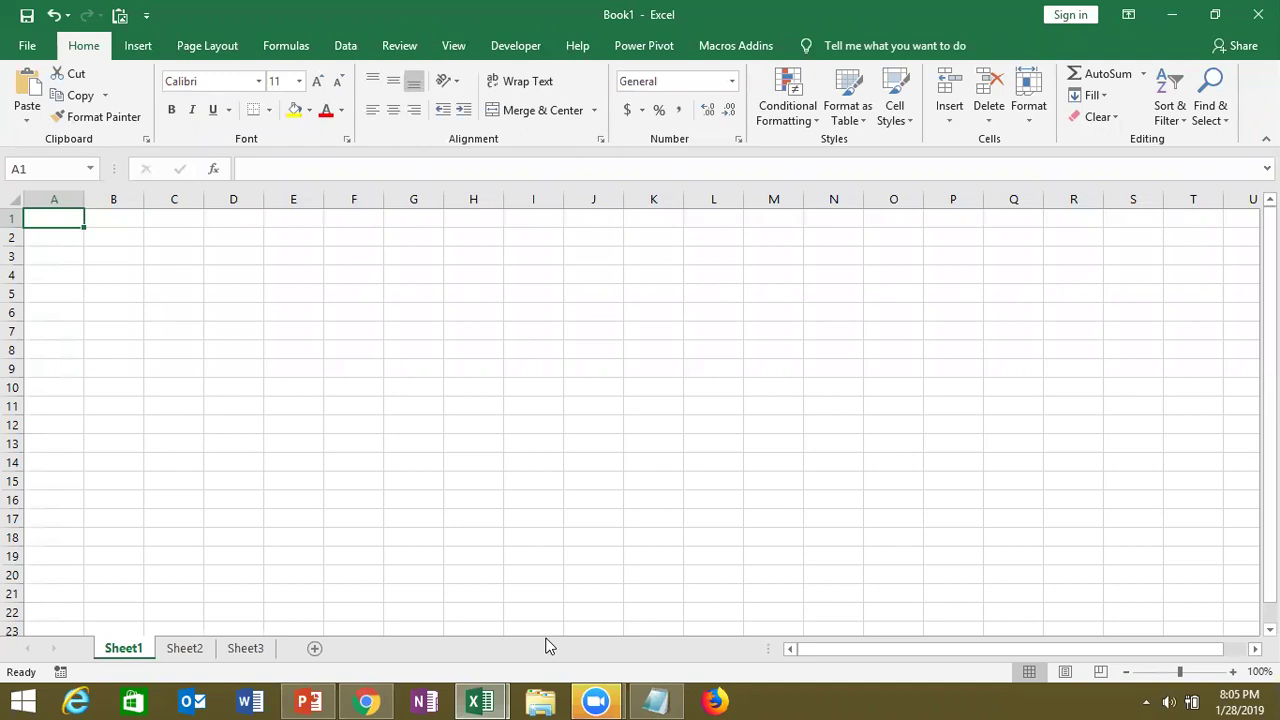
{"action": "double_click", "coordinate": [130, 648]}
{"action": "type", "text": "Data"}
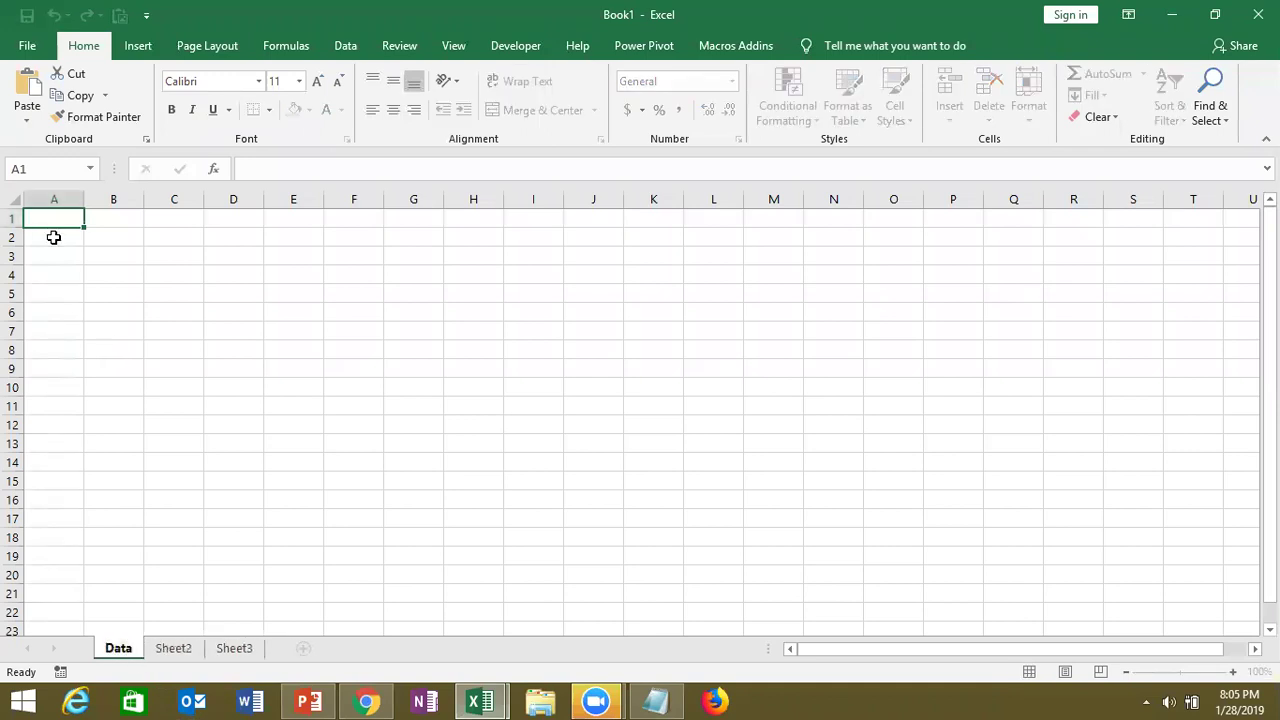
{"action": "left_click", "coordinate": [51, 234]}
Enter the headers ID, Date, Time and Name in A1:D1
{"action": "left_click", "coordinate": [53, 215]}
{"action": "type", "text": "ID"}
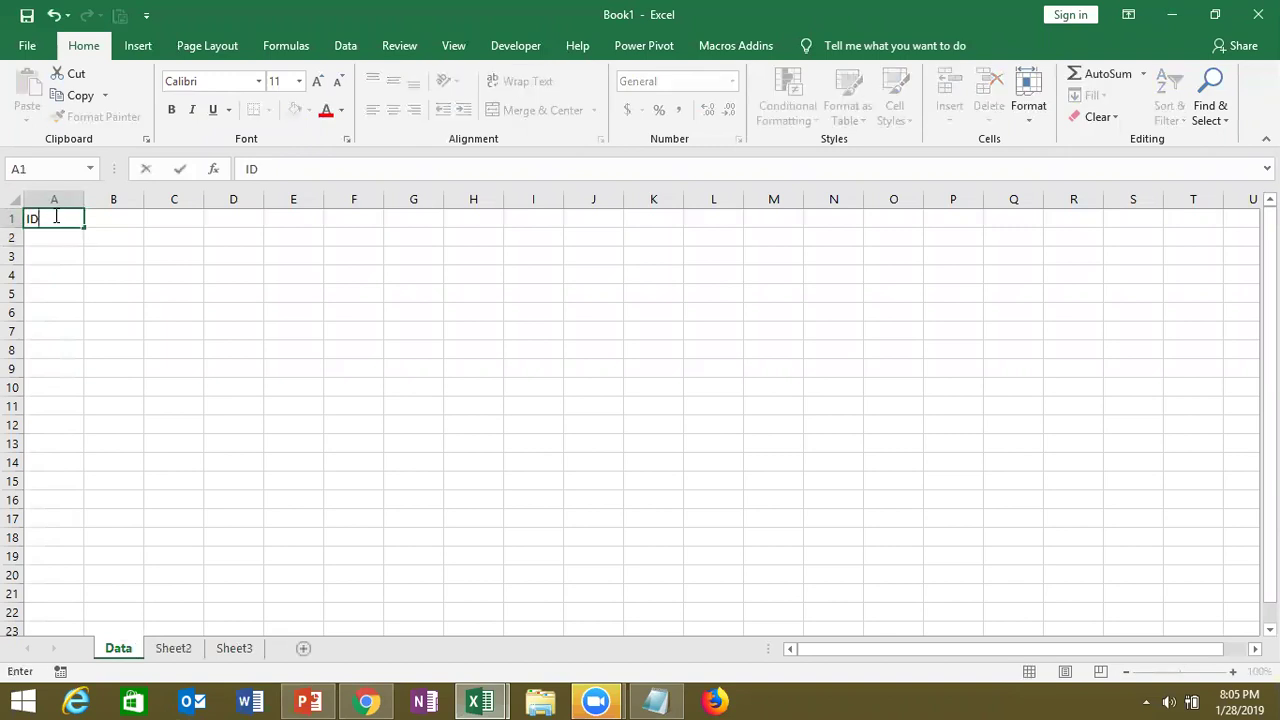
{"action": "key", "text": "Tab"}
{"action": "type", "text": "D"}
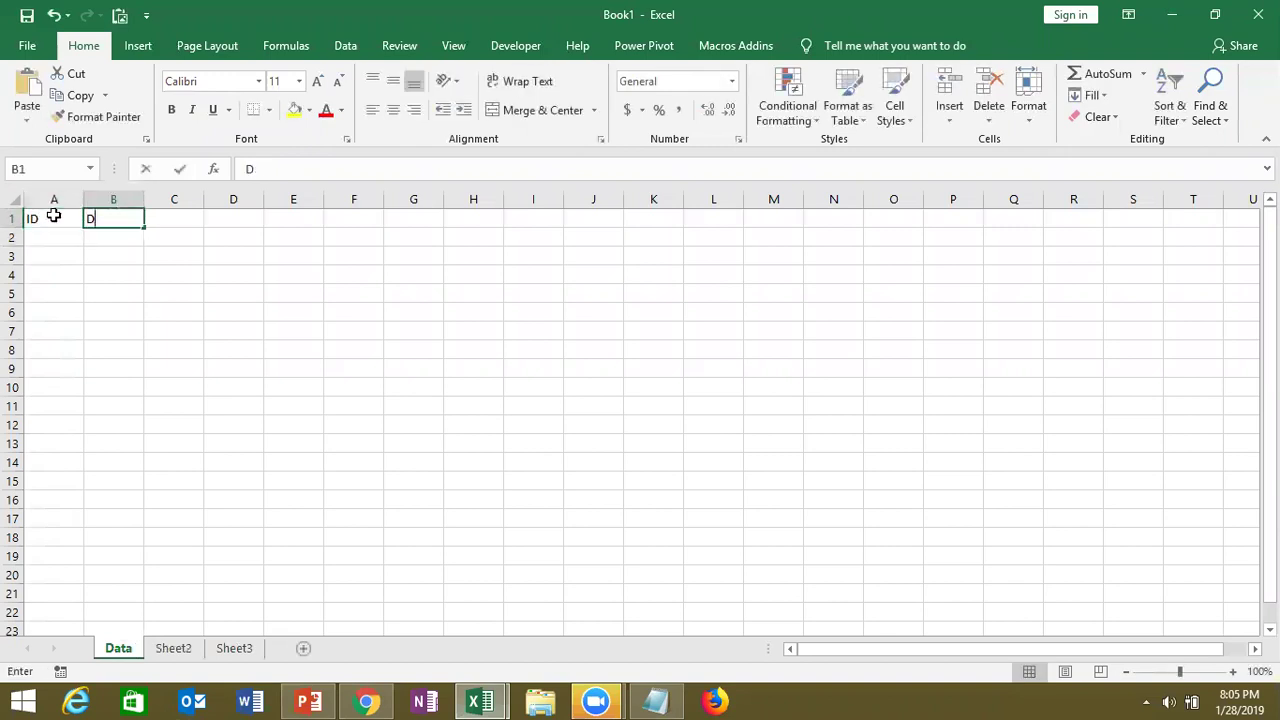
{"action": "type", "text": "ate"}
{"action": "key", "text": "Tab"}
{"action": "type", "text": "Time"}
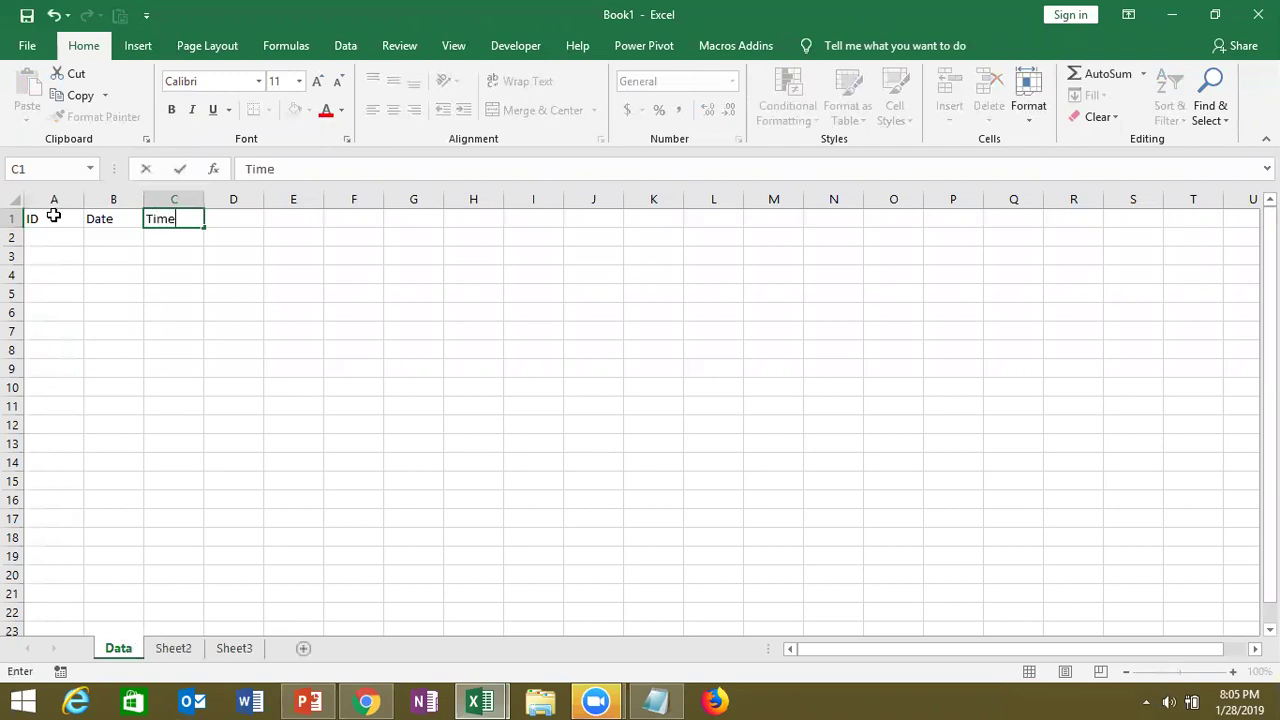
{"action": "key", "text": "Tab"}
{"action": "type", "text": "Name"}
{"action": "key", "text": "Tab"}
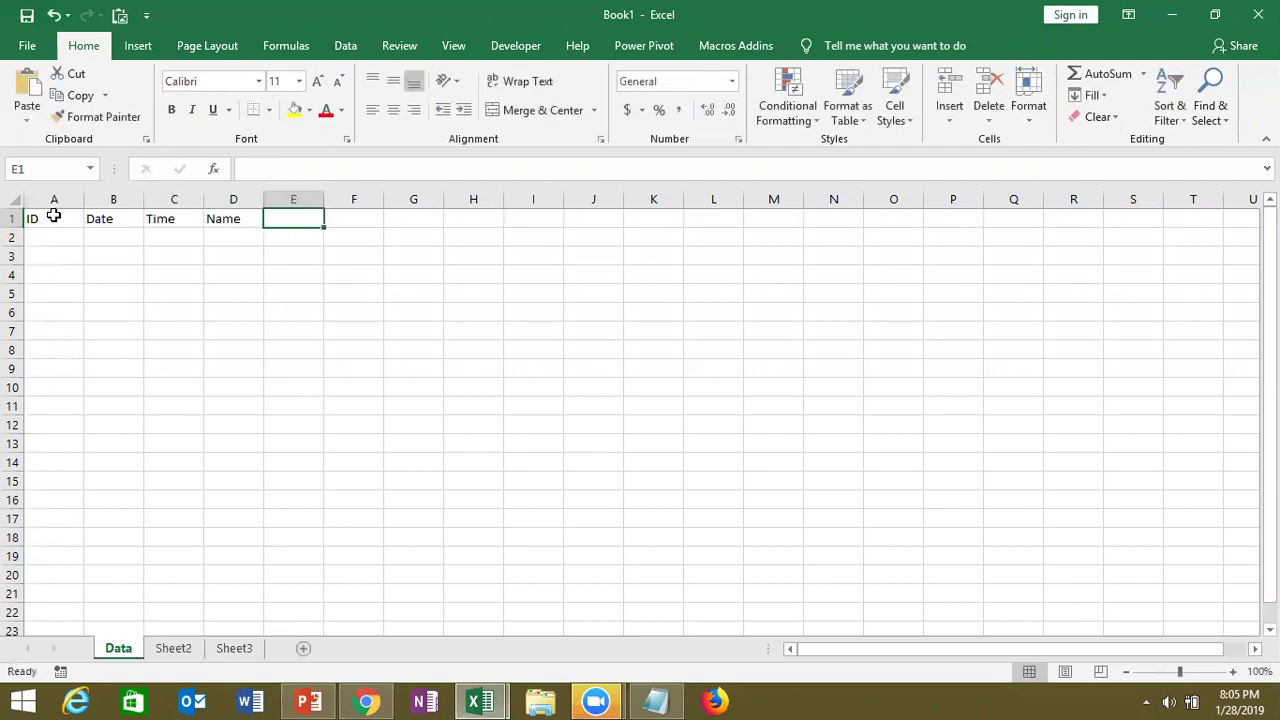
Continue the headers with City, Amt, Tax and Total in E1:H1
{"action": "type", "text": "City"}
{"action": "key", "text": "Tab"}
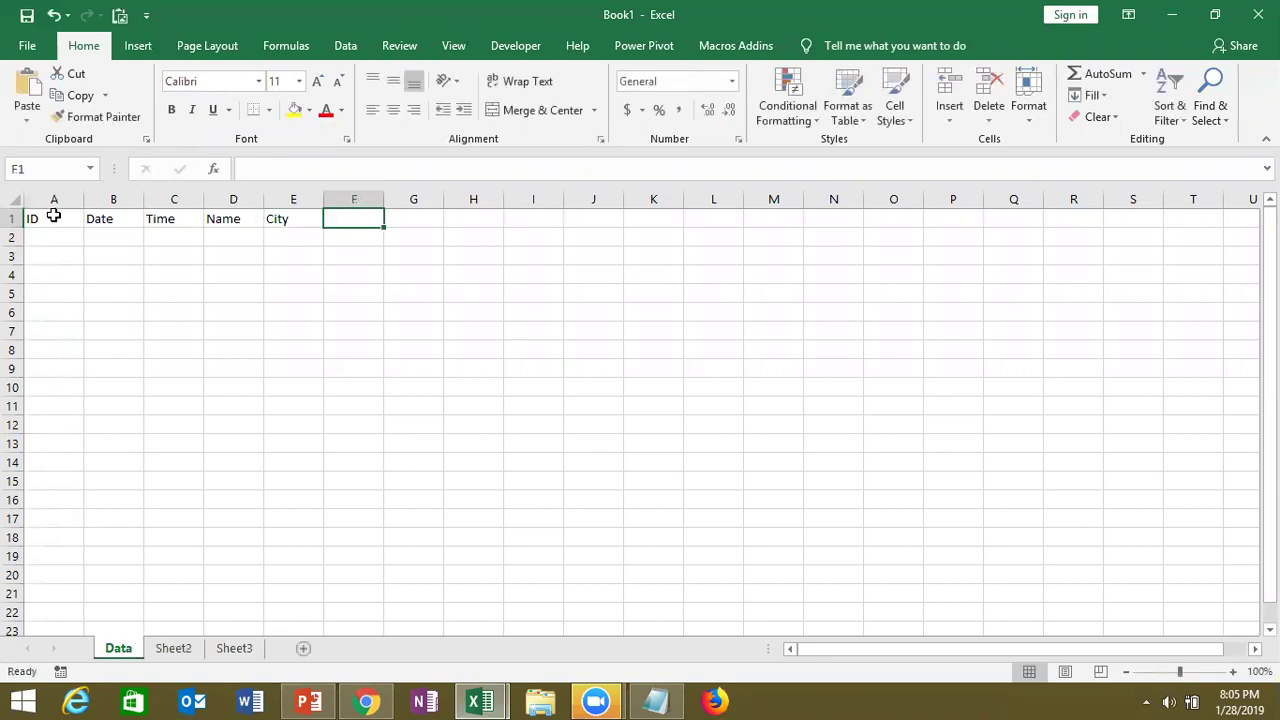
{"action": "type", "text": "Am"}
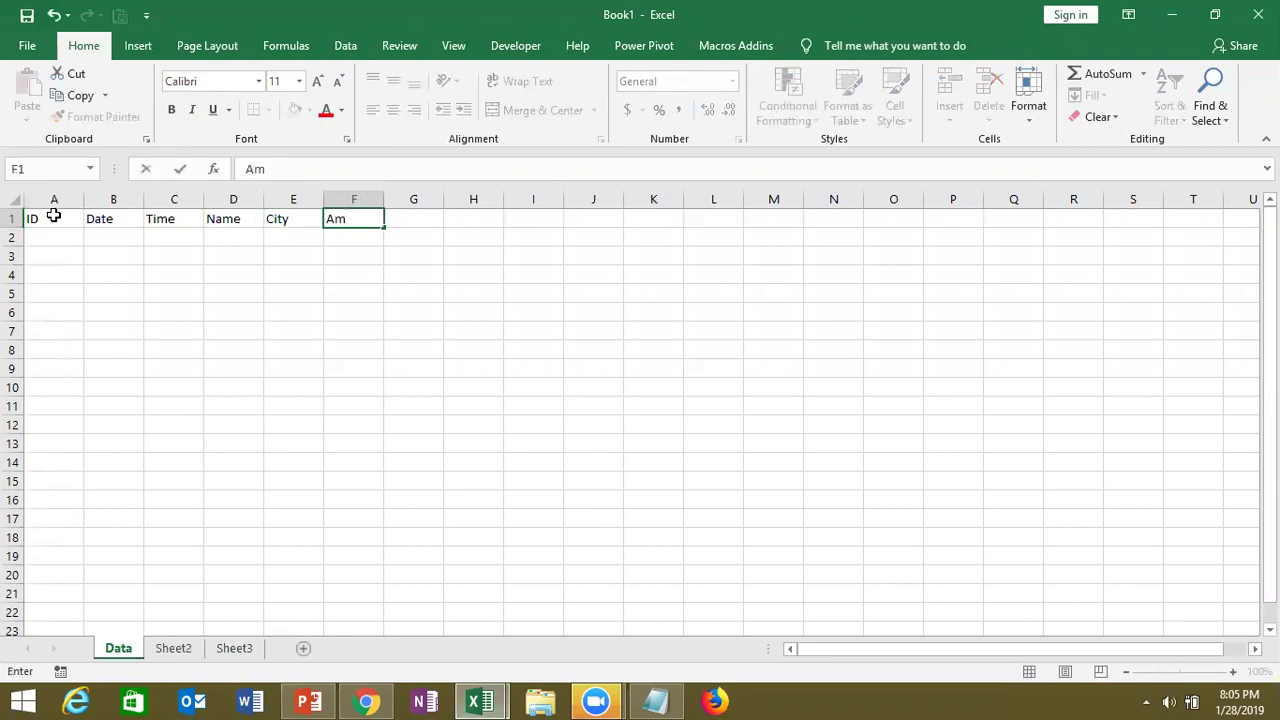
{"action": "type", "text": "t"}
{"action": "key", "text": "Tab"}
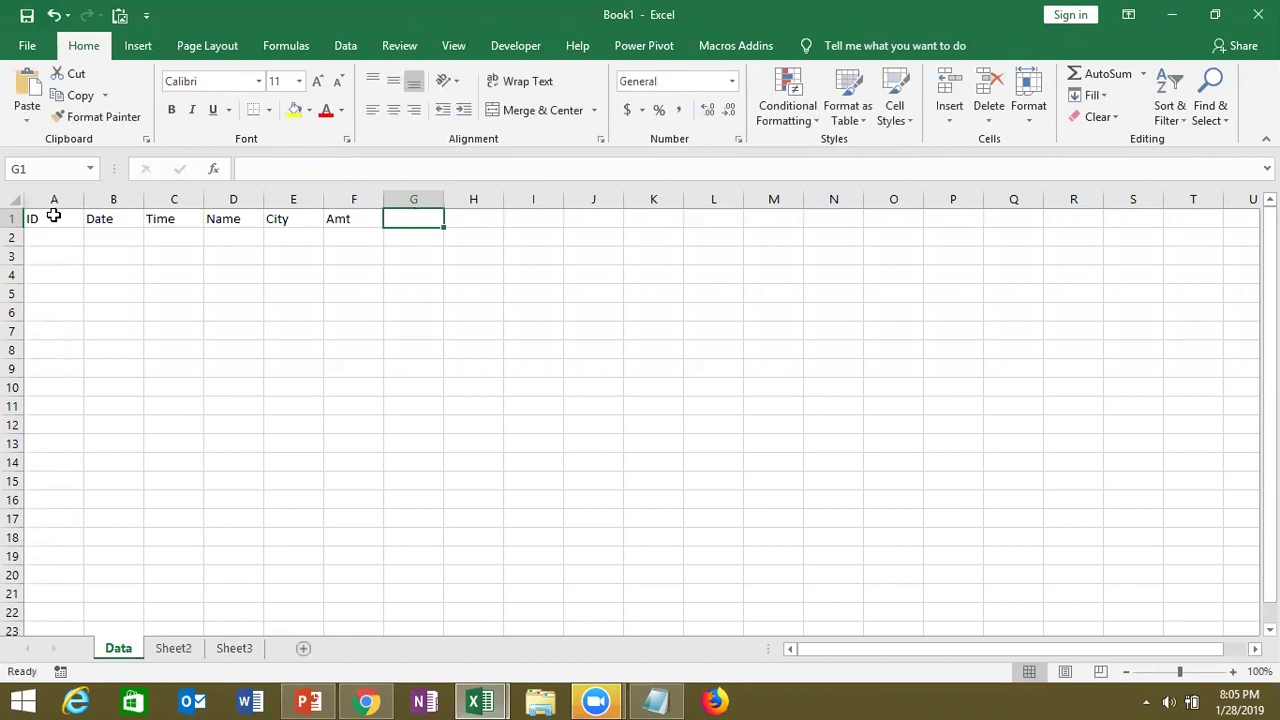
{"action": "key", "text": "Left"}
{"action": "key", "text": "Right"}
{"action": "type", "text": "Tax"}
{"action": "key", "text": "Tab"}
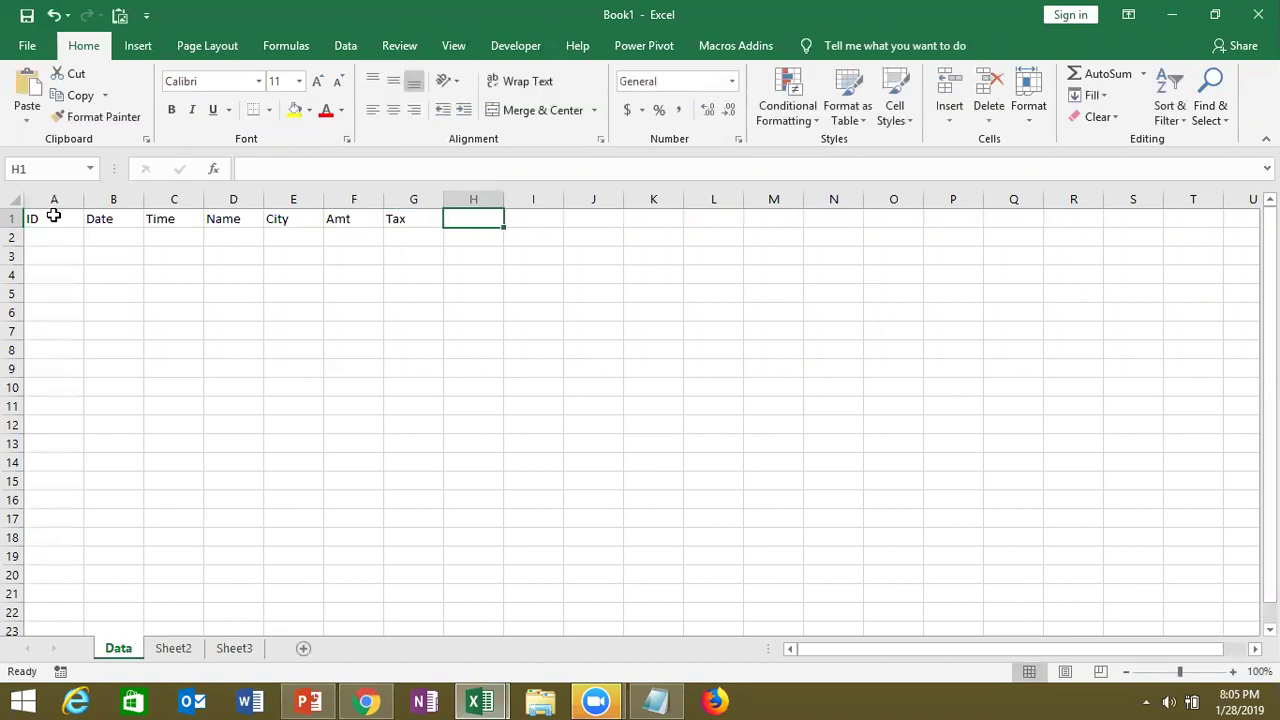
{"action": "type", "text": "Total"}
{"action": "left_click", "coordinate": [29, 237]}
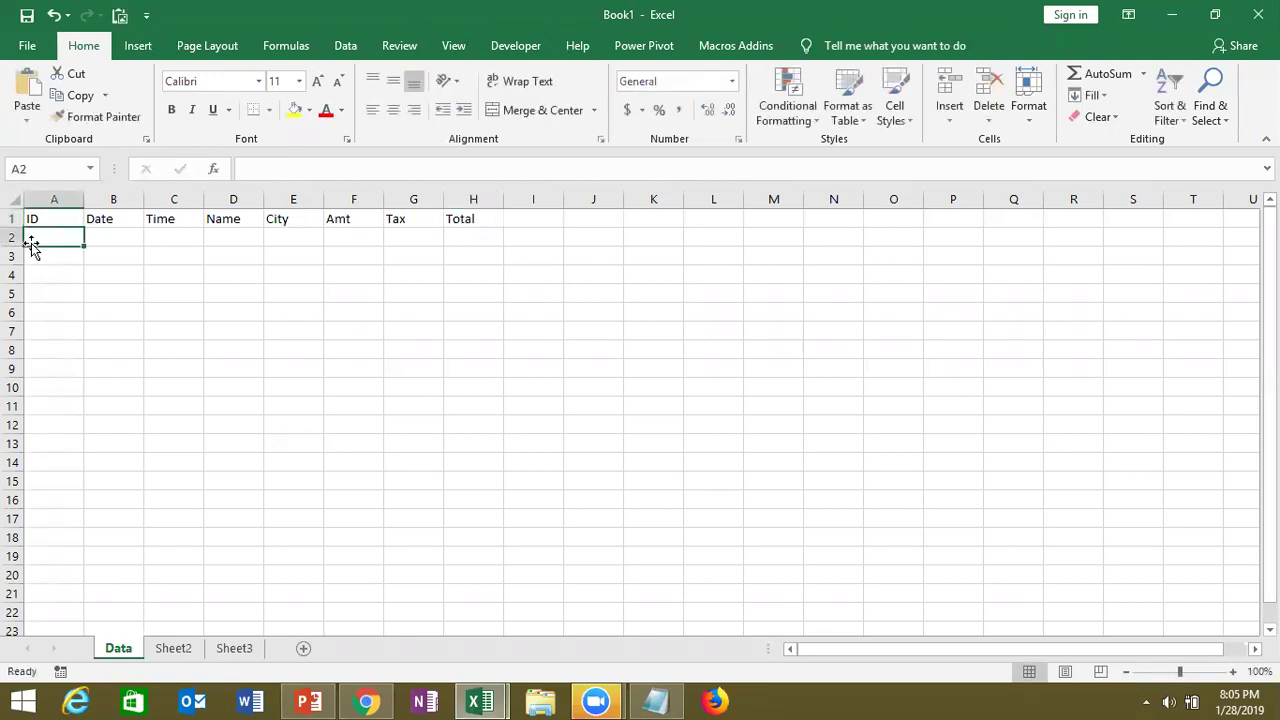
{"action": "left_click", "coordinate": [492, 48]}
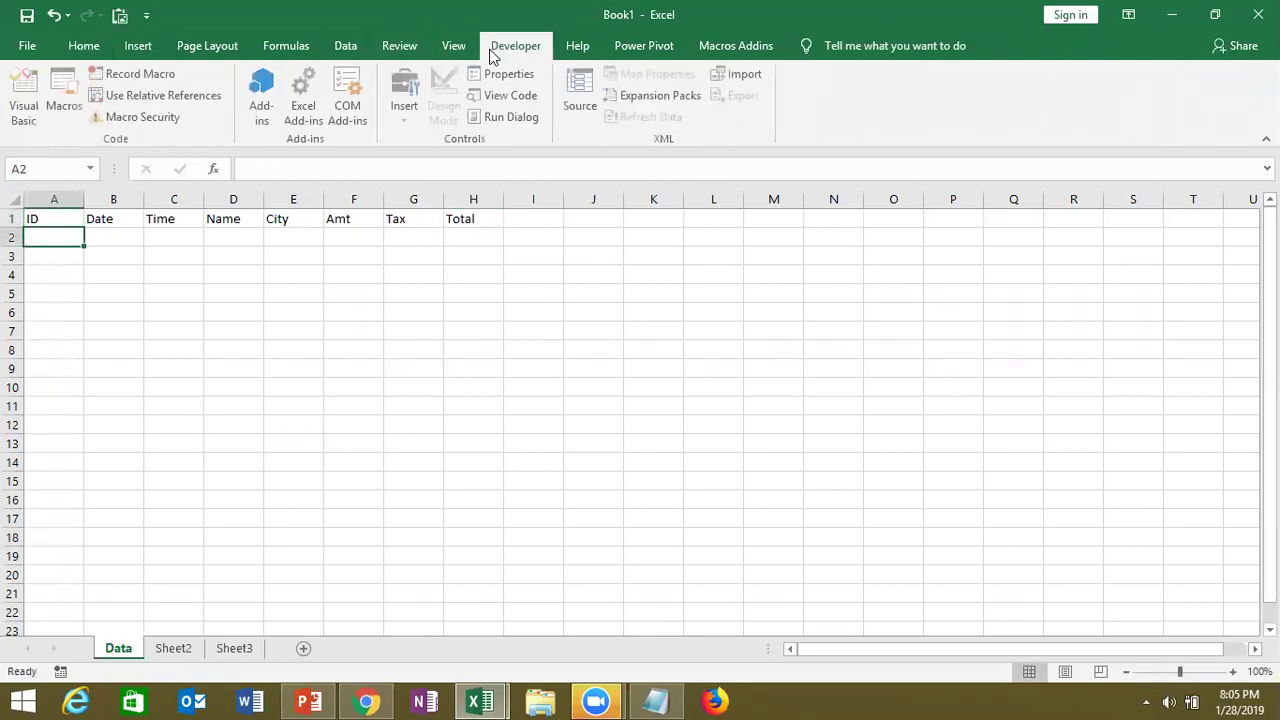
Insert a new UserForm in the VBA editor, enlarge it, and place the Toolbox beside it
{"action": "left_click", "coordinate": [38, 112]}
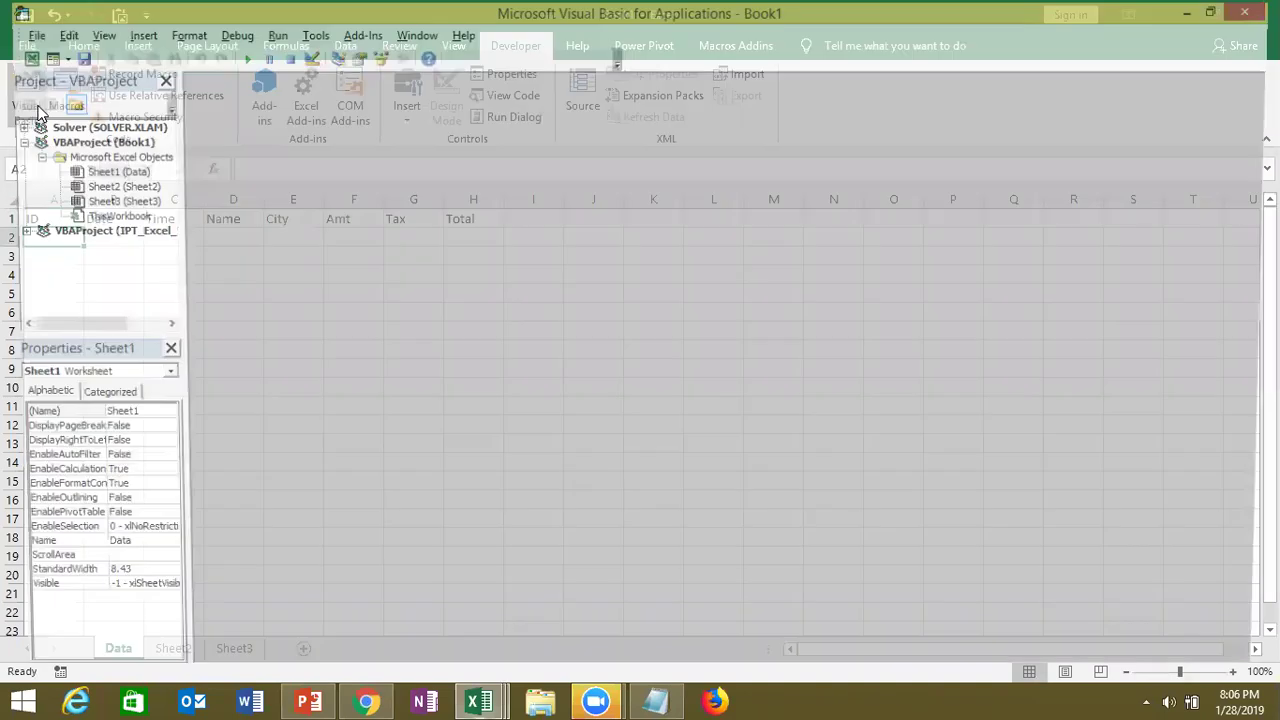
{"action": "left_click", "coordinate": [134, 34]}
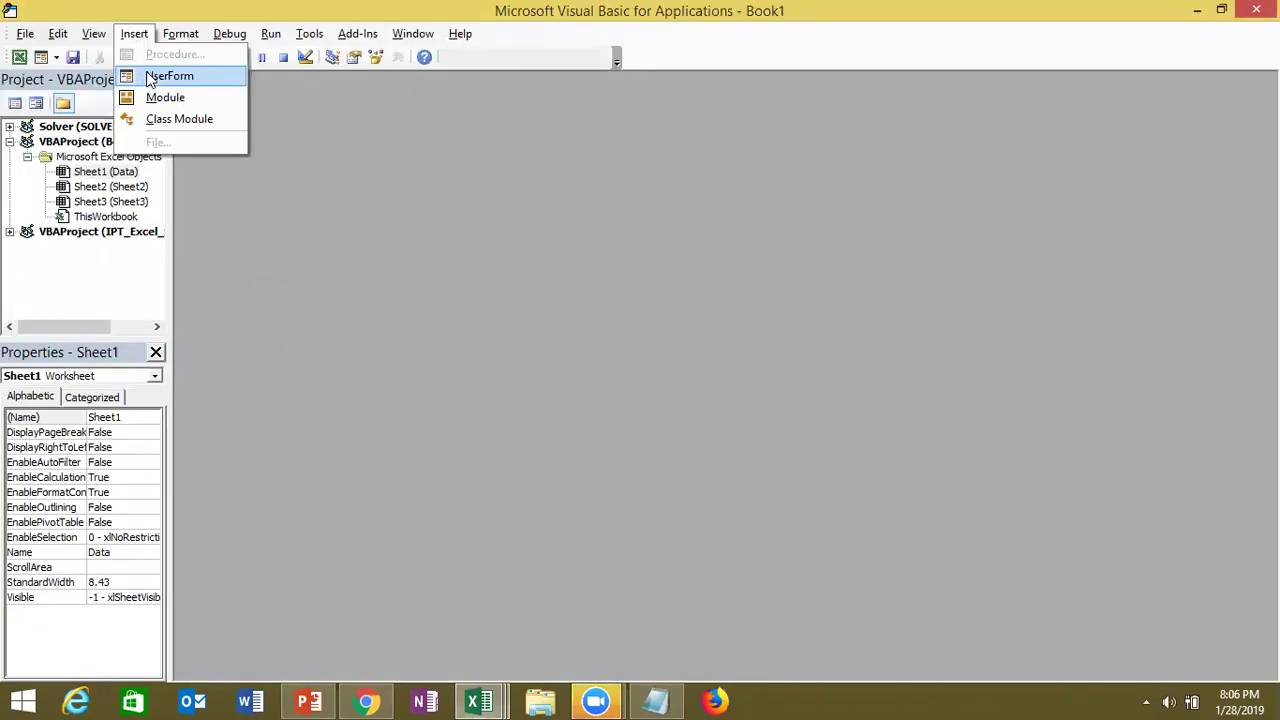
{"action": "left_click", "coordinate": [160, 76]}
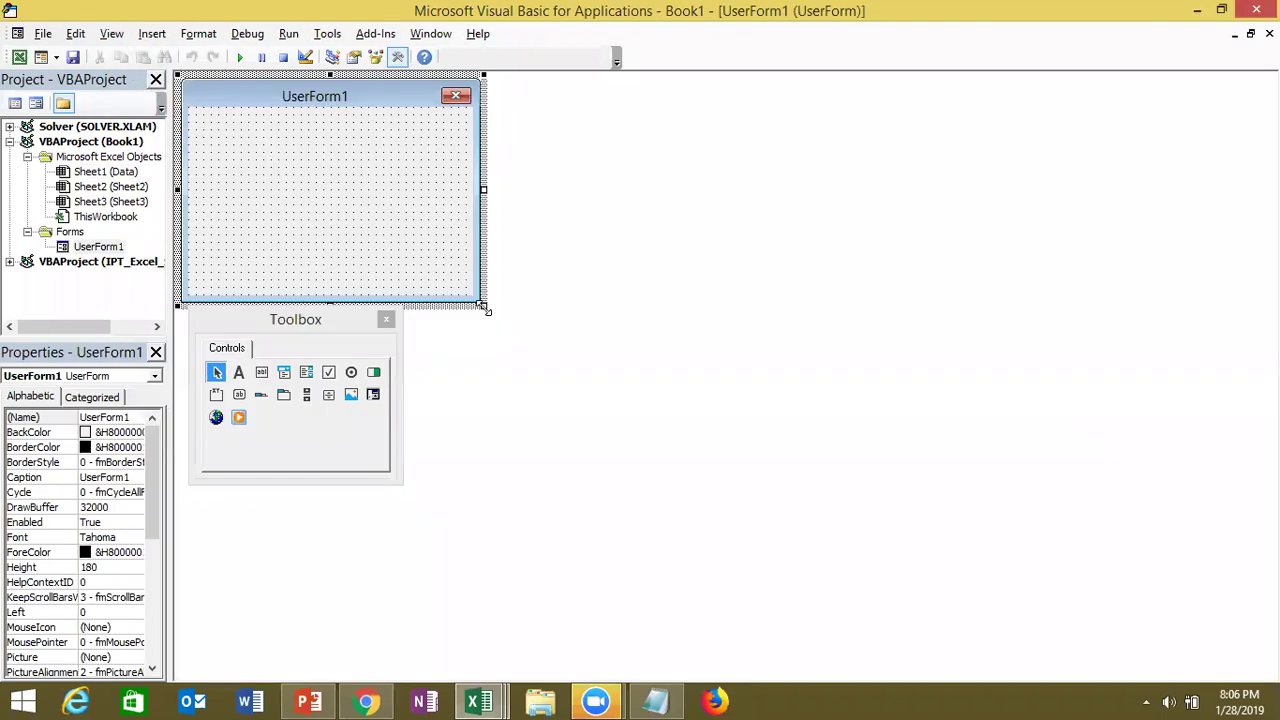
{"action": "left_click_drag", "start_coordinate": [484, 308], "coordinate": [674, 471]}
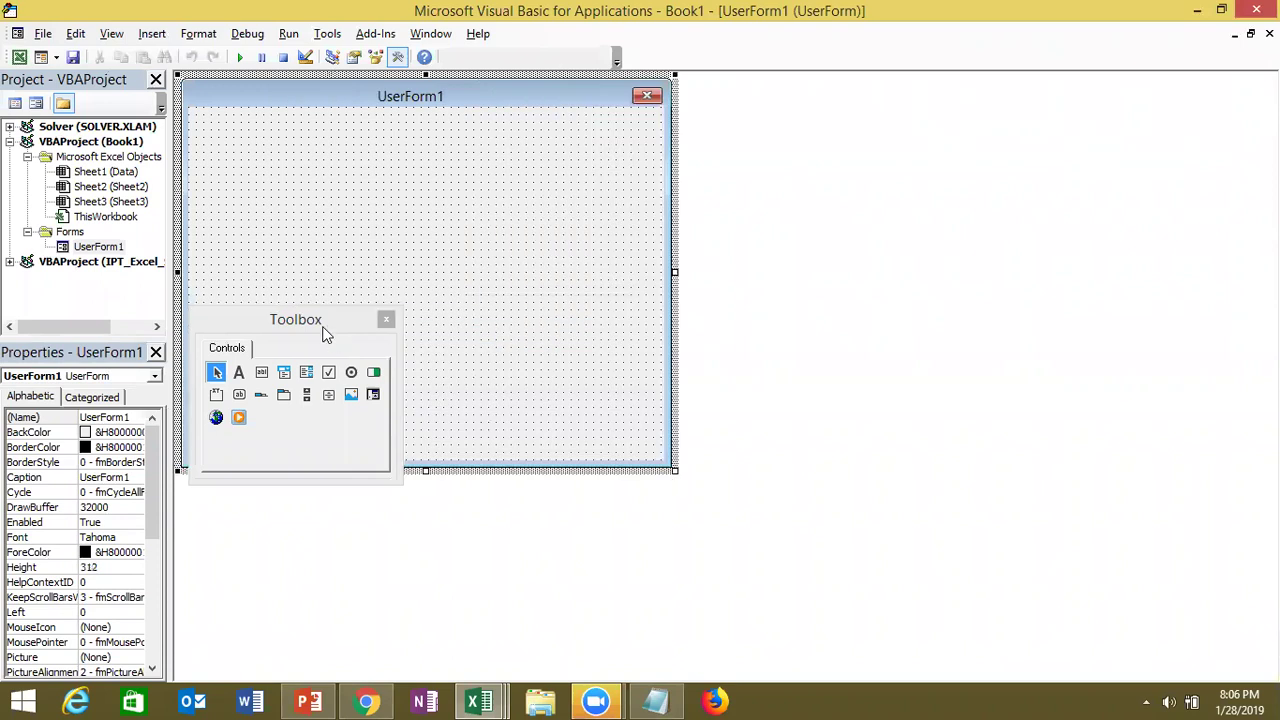
{"action": "left_click", "coordinate": [315, 324]}
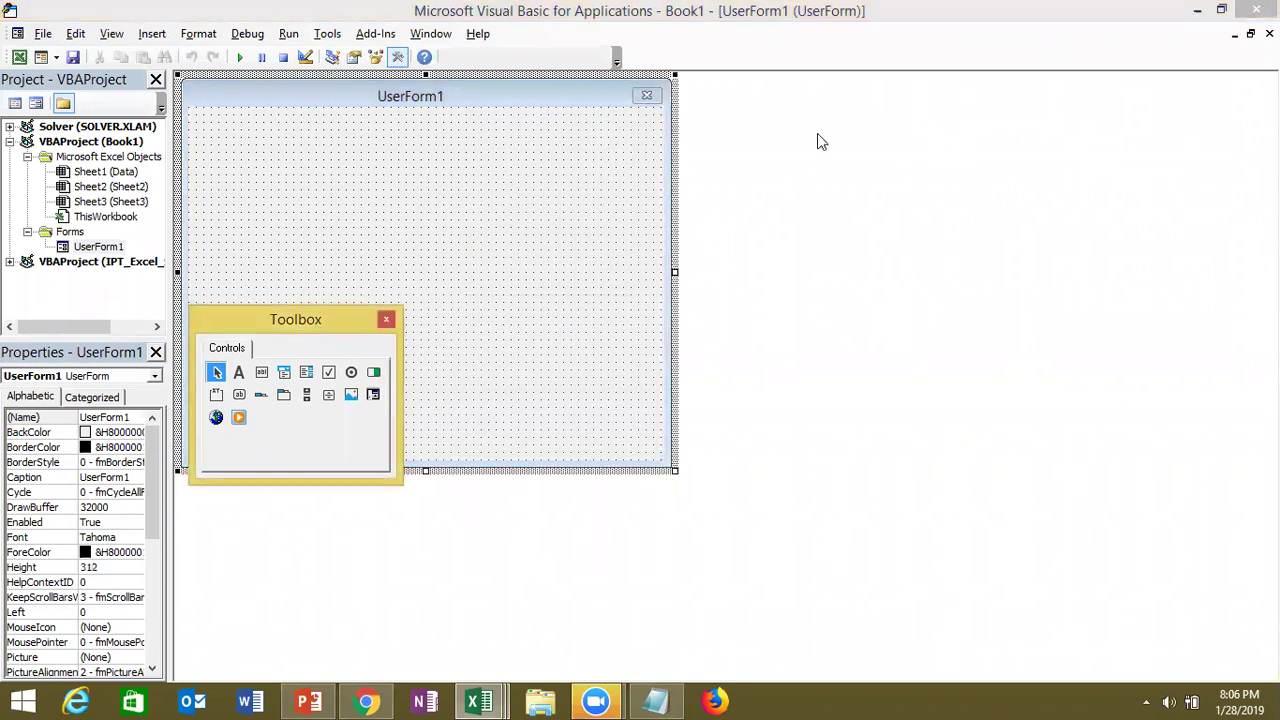
{"action": "left_click_drag", "start_coordinate": [315, 324], "coordinate": [817, 135]}
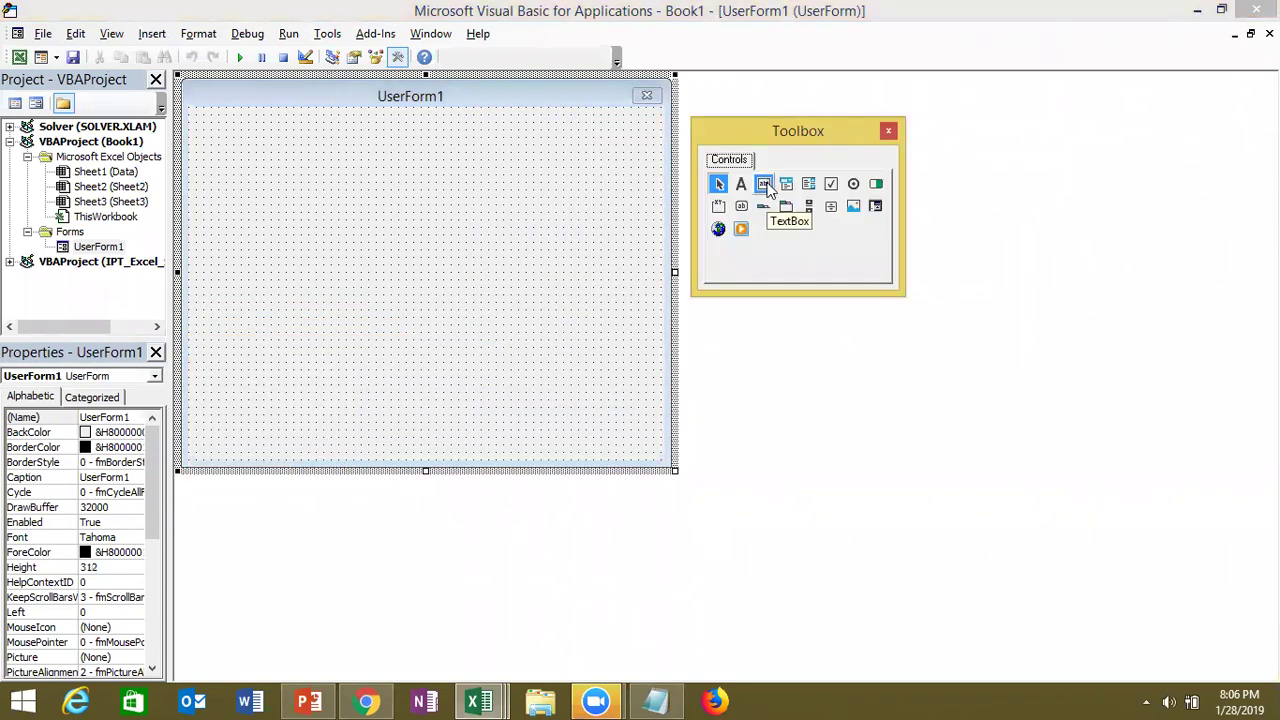
{"action": "left_click", "coordinate": [531, 121]}
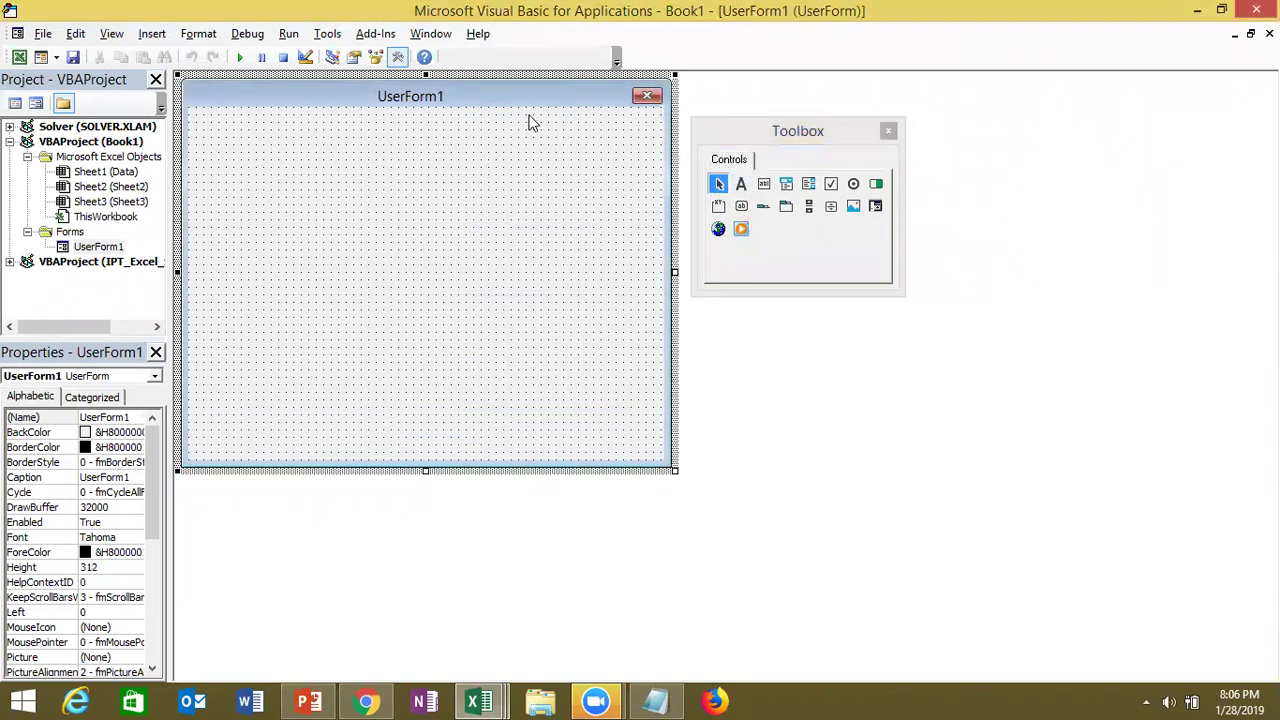
Set the form's Caption property to 'Data Entry Form'
{"action": "left_click_drag", "start_coordinate": [131, 477], "coordinate": [78, 478]}
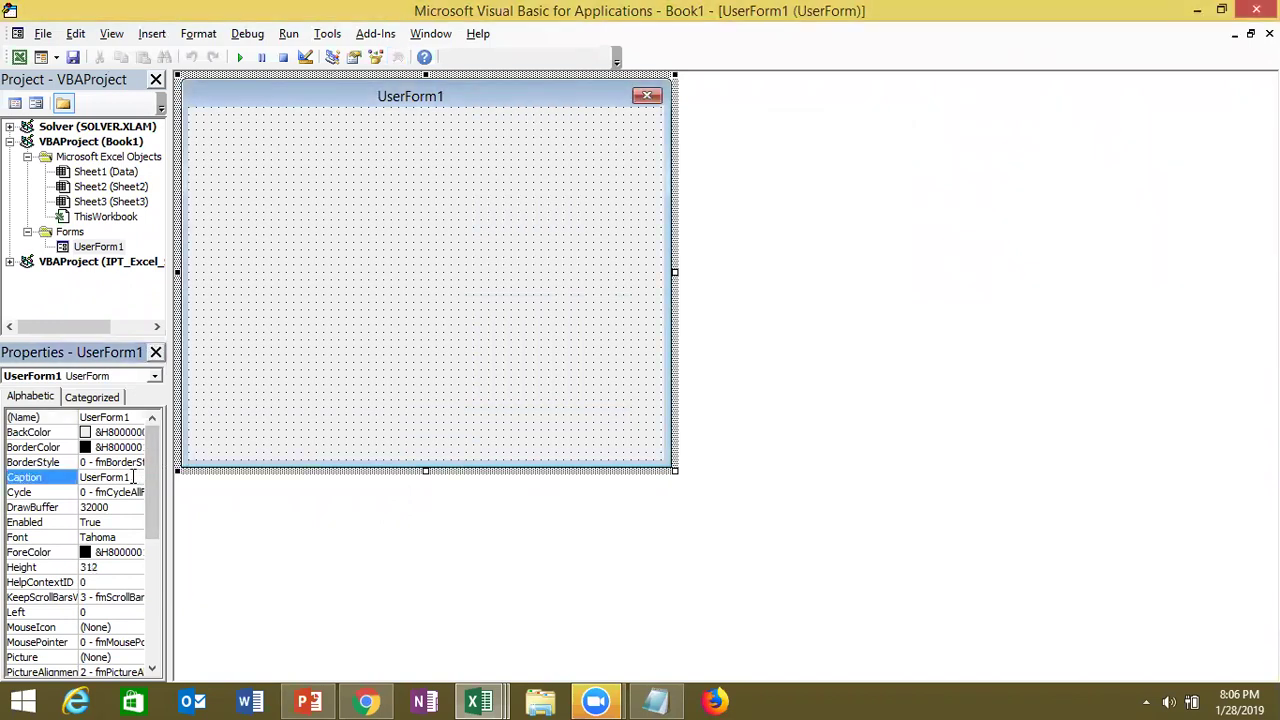
{"action": "type", "text": "Data"}
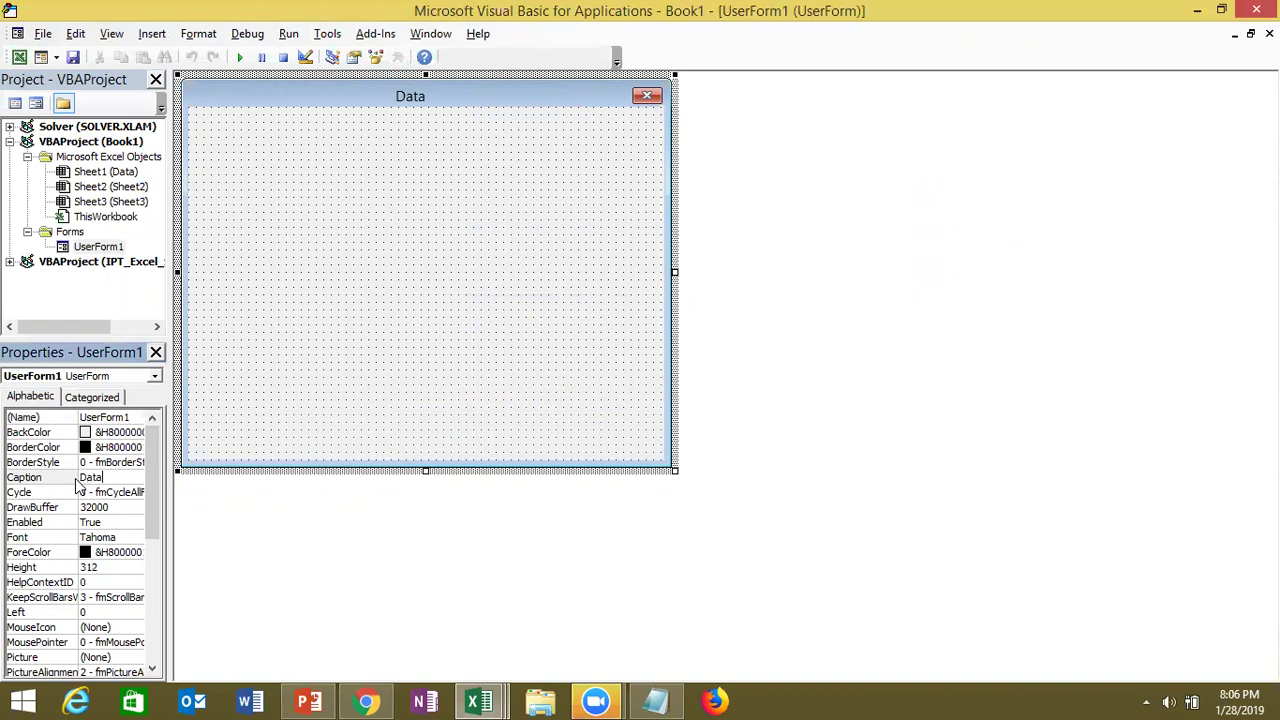
{"action": "type", "text": " Entry Fom"}
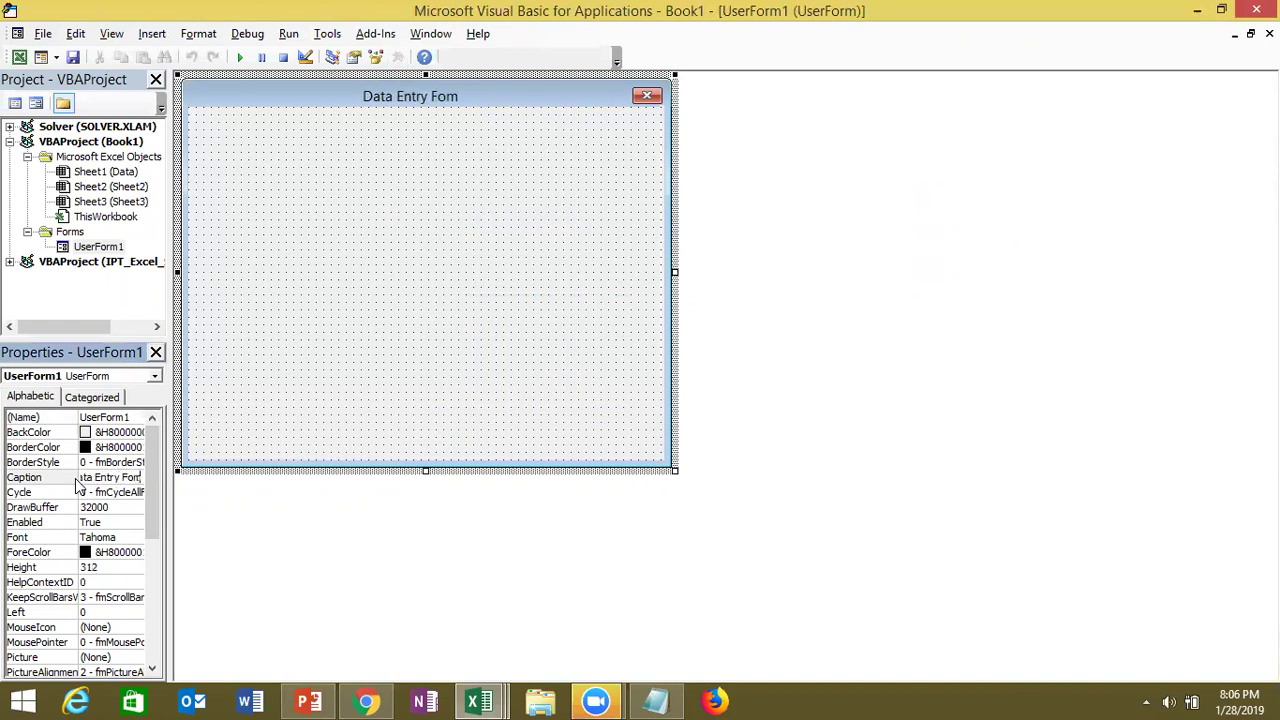
{"action": "key", "text": "BackSpace"}
{"action": "key", "text": "BackSpace"}
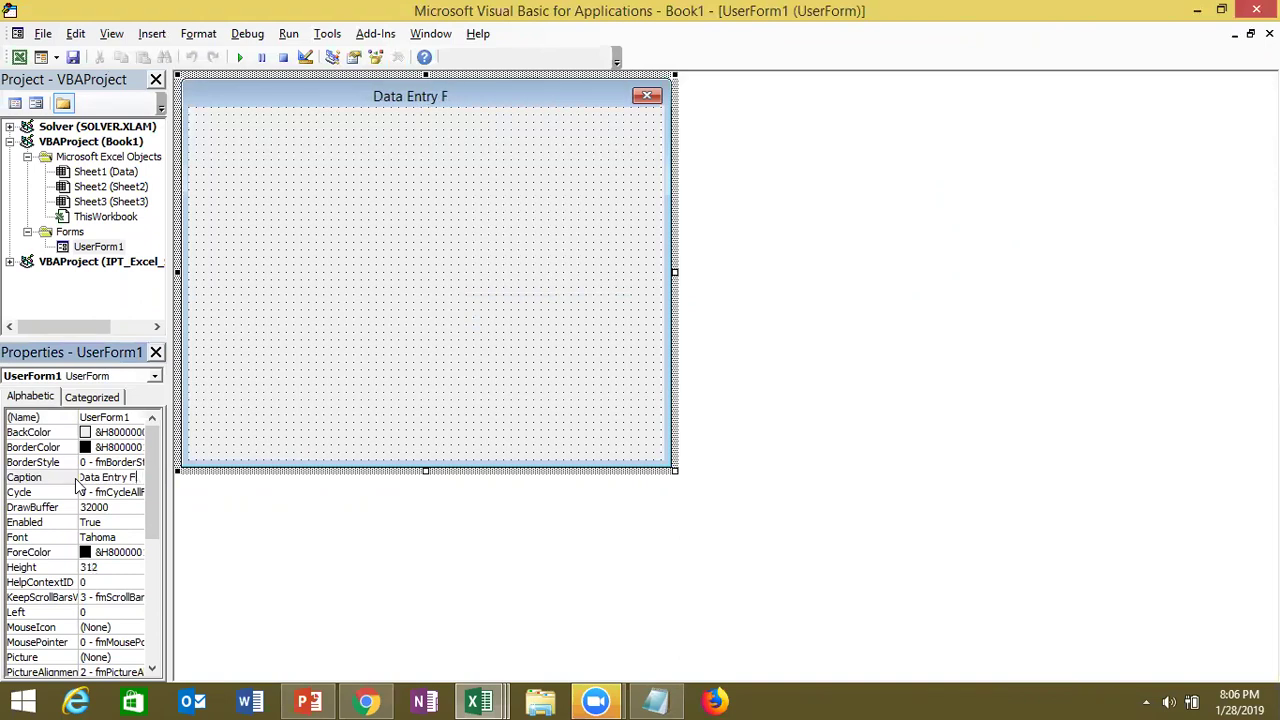
{"action": "type", "text": "orm"}
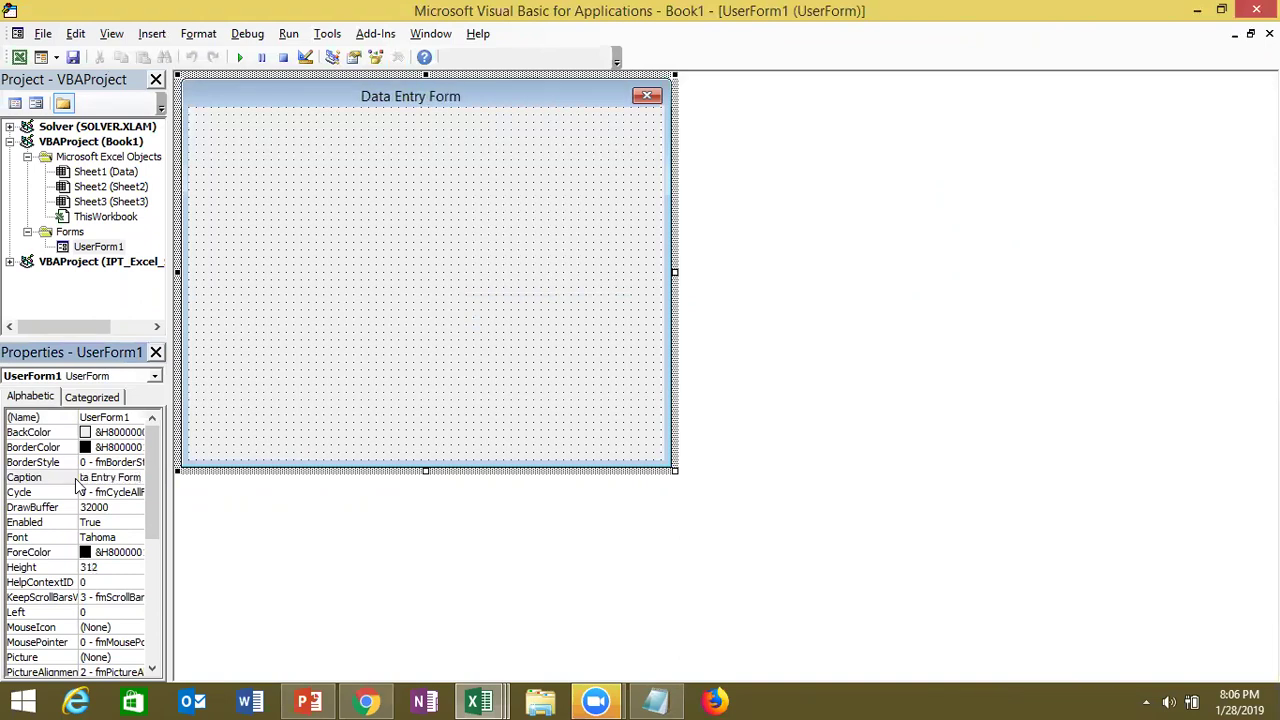
{"action": "left_click", "coordinate": [266, 274]}
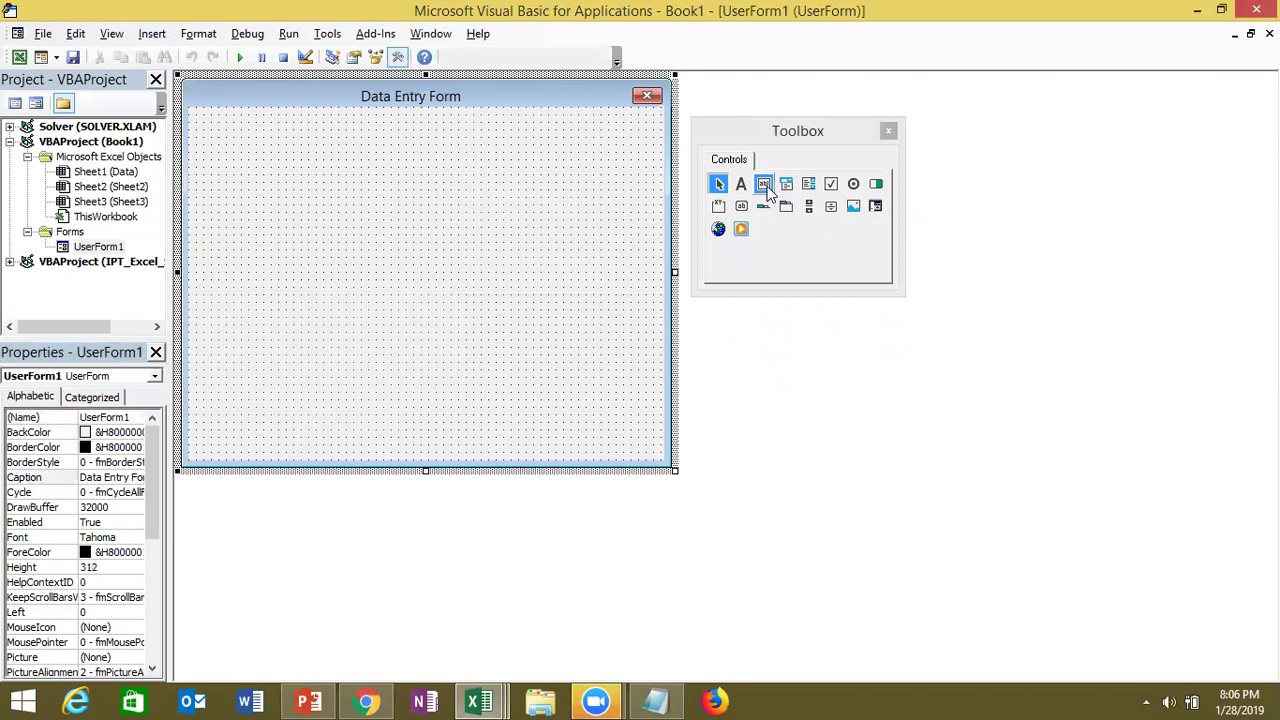
Draw a label at the top of the form captioned 'Data Entry Form 2019'
{"action": "left_click", "coordinate": [741, 184]}
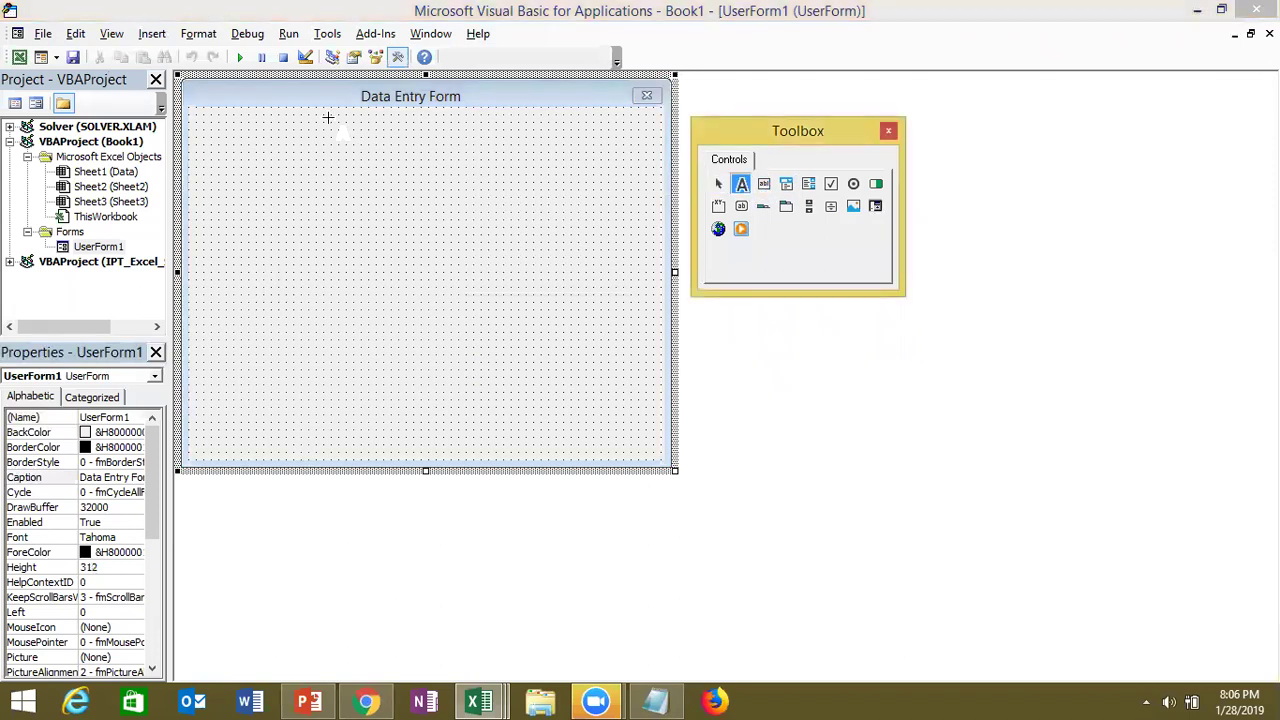
{"action": "left_click_drag", "start_coordinate": [328, 118], "coordinate": [528, 163]}
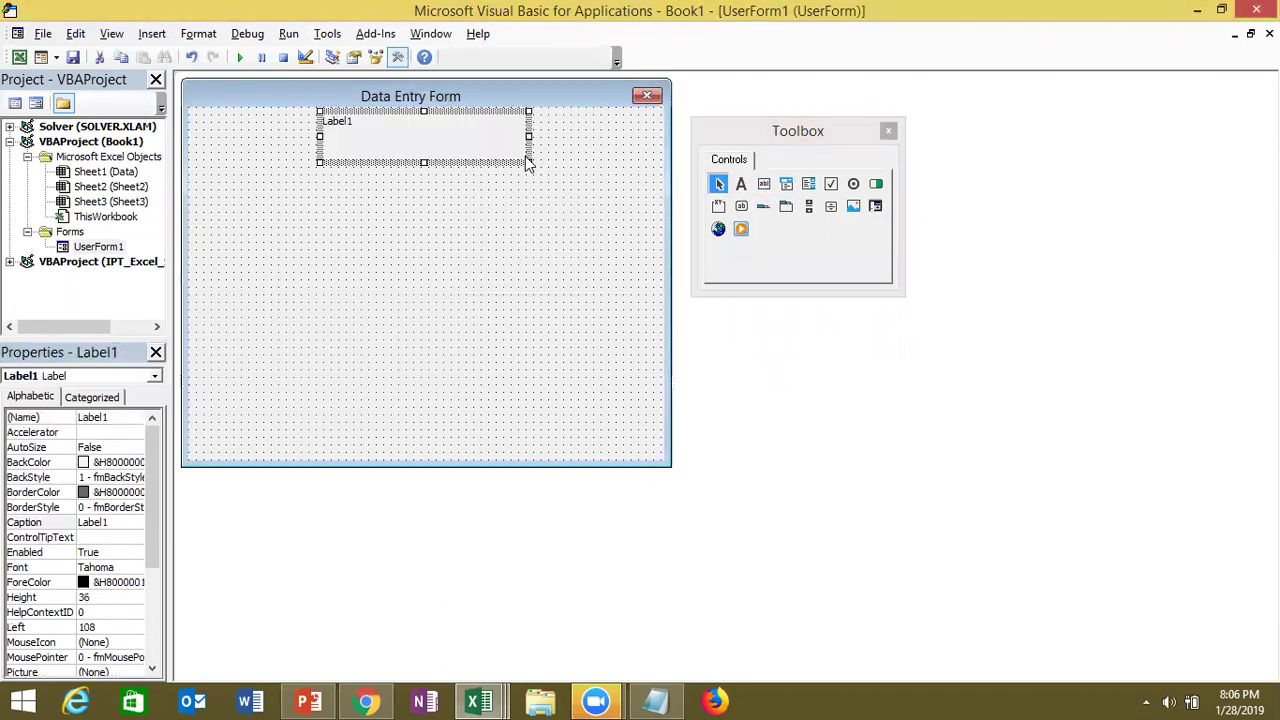
{"action": "left_click", "coordinate": [448, 124]}
{"action": "key", "text": "BackSpace"}
{"action": "key", "text": "BackSpace"}
{"action": "key", "text": "BackSpace"}
{"action": "key", "text": "BackSpace"}
{"action": "type", "text": "Data Entry F"}
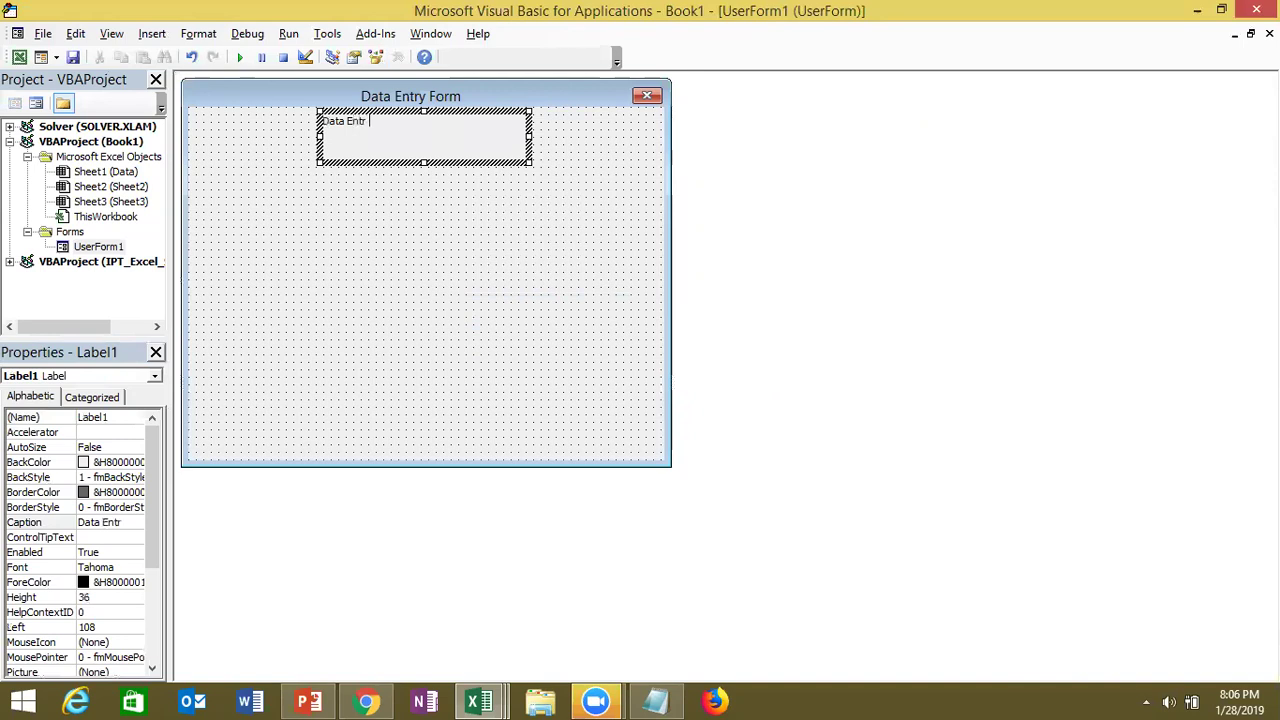
{"action": "type", "text": "orm"}
{"action": "type", "text": " 2019"}
{"action": "key", "text": "Escape"}
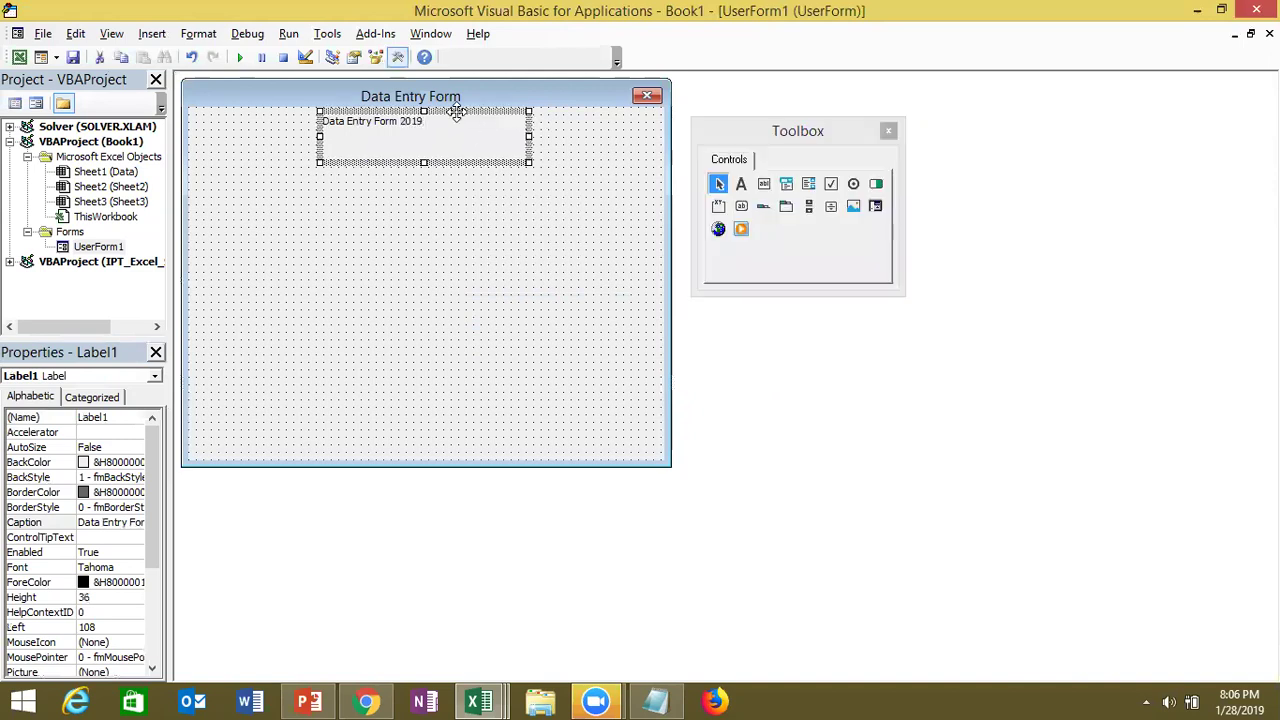
Format the title label as Tahoma Bold 16 and resize it to fit on one line
{"action": "left_click", "coordinate": [108, 568]}
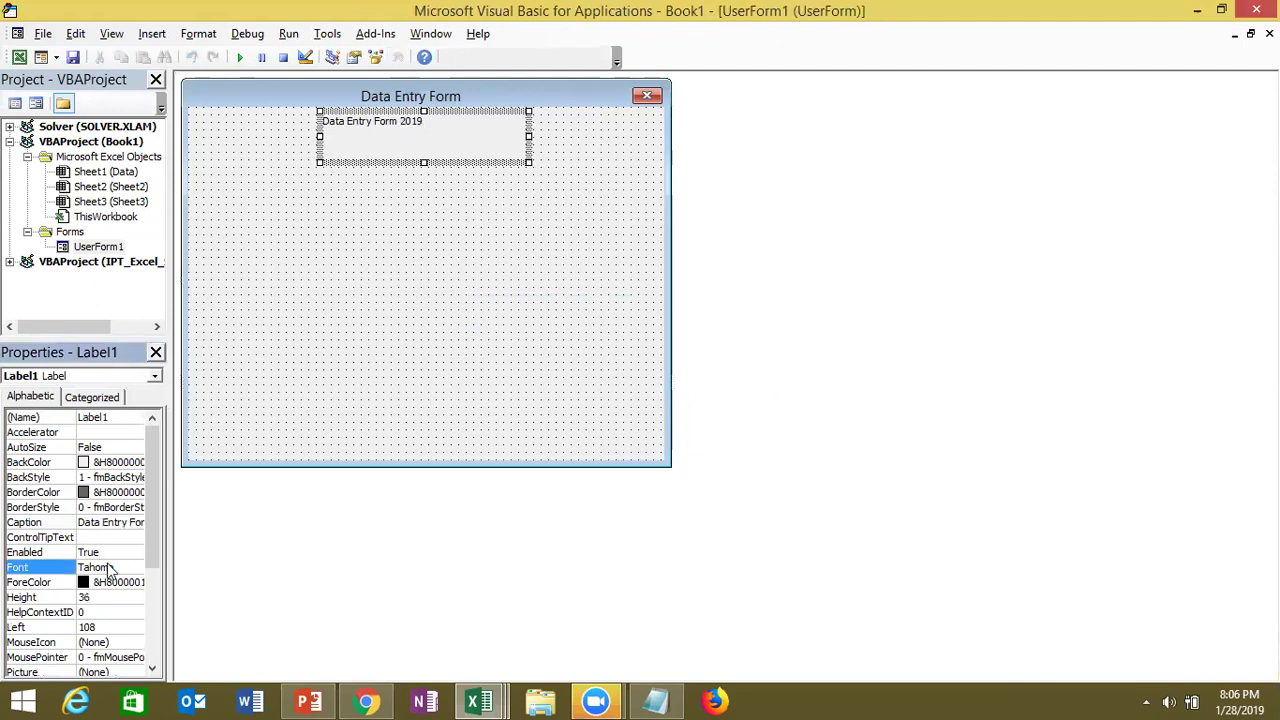
{"action": "left_click", "coordinate": [134, 568]}
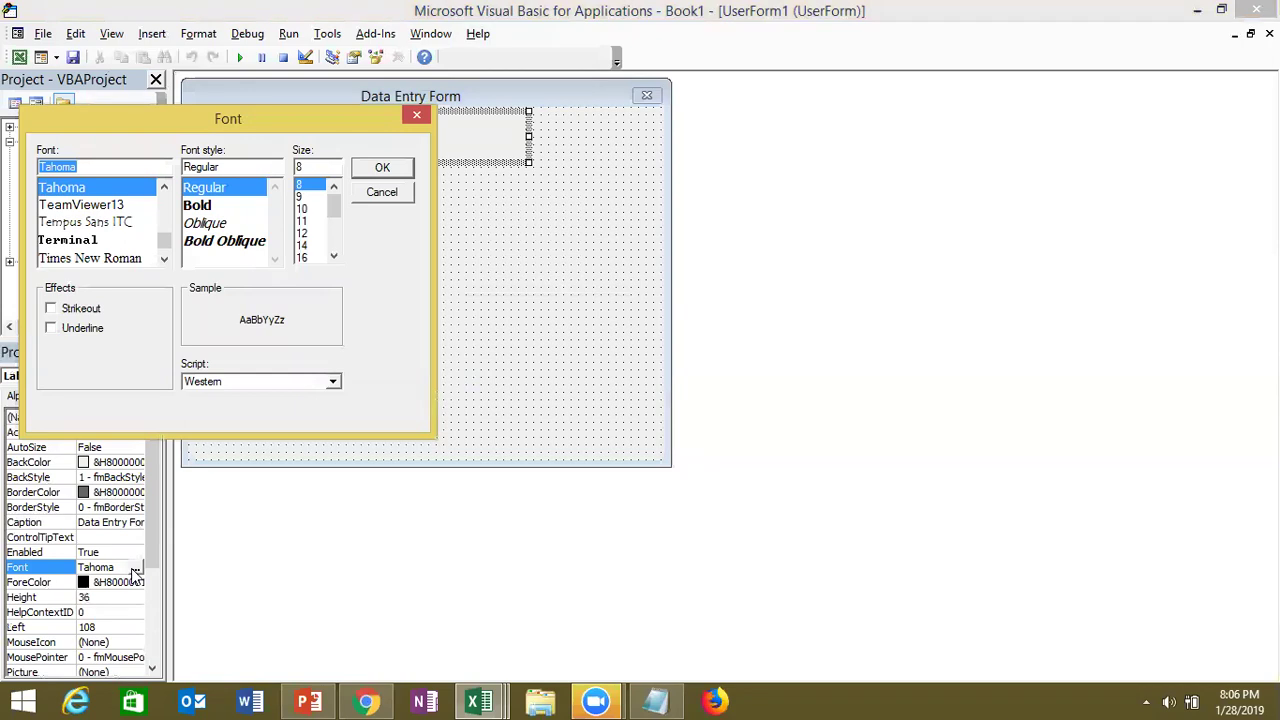
{"action": "left_click", "coordinate": [303, 258]}
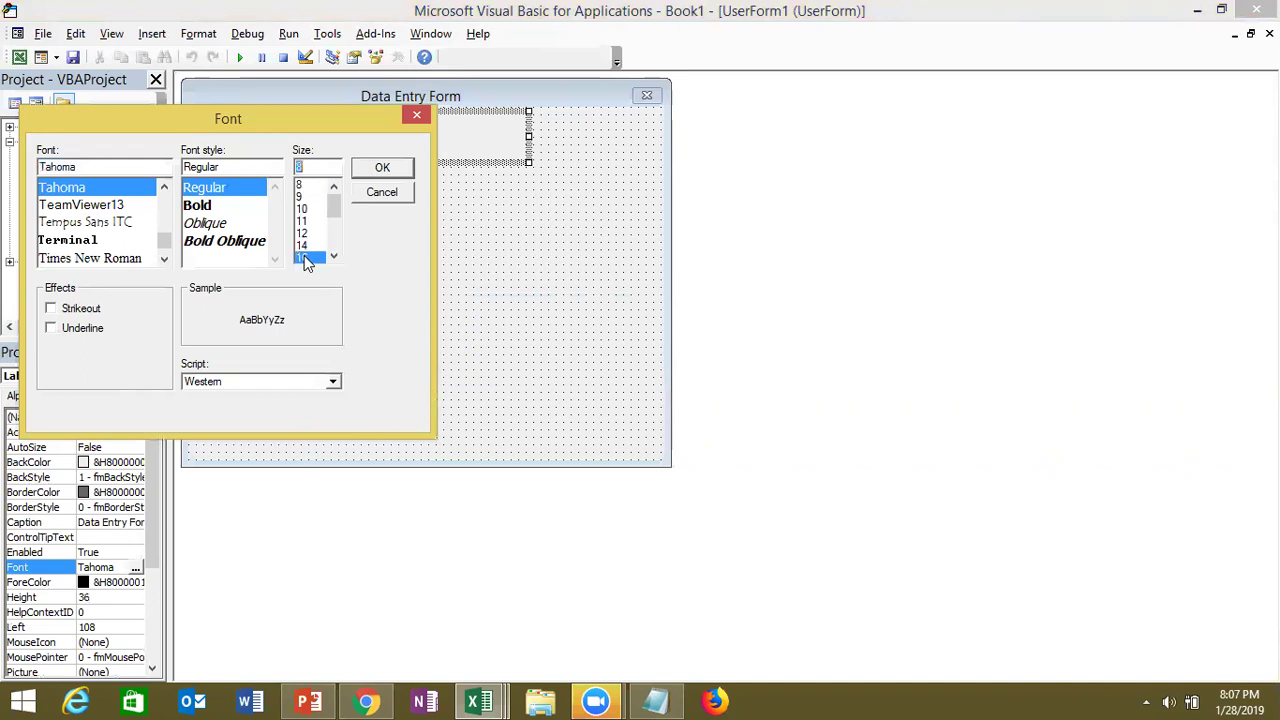
{"action": "left_click", "coordinate": [210, 203]}
{"action": "left_click", "coordinate": [383, 174]}
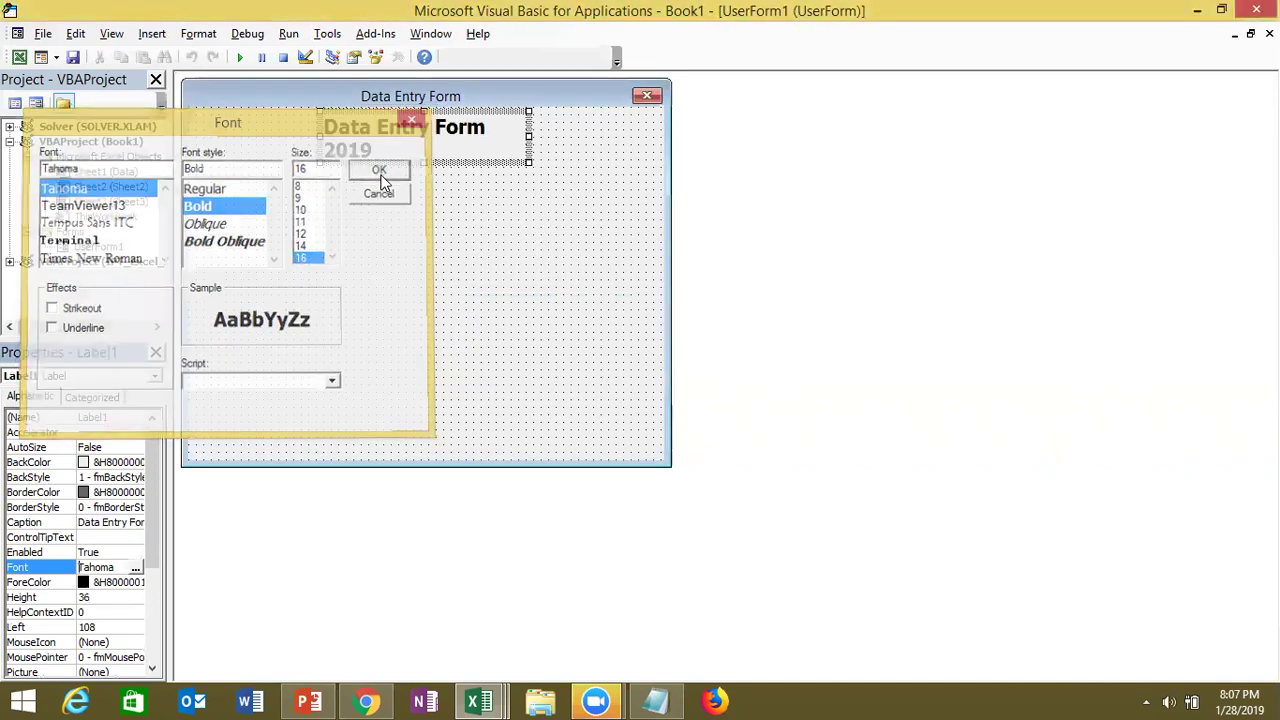
{"action": "left_click_drag", "start_coordinate": [531, 135], "coordinate": [567, 135]}
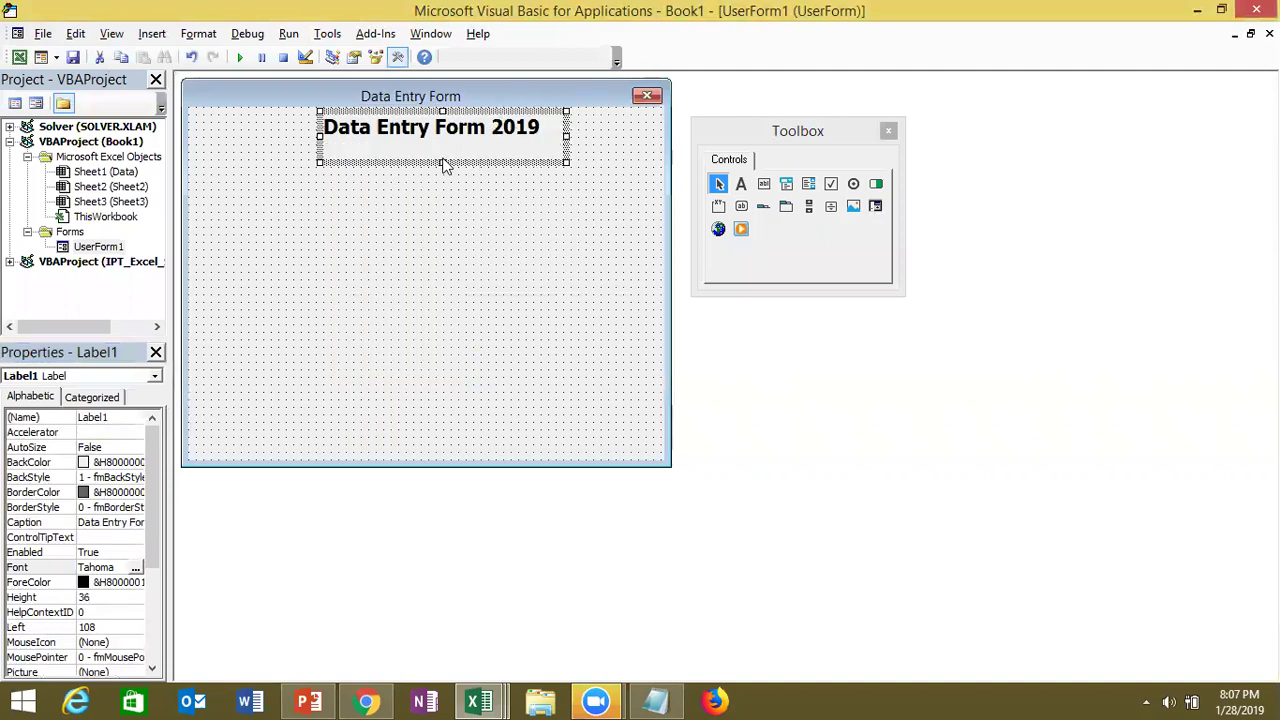
{"action": "left_click_drag", "start_coordinate": [447, 162], "coordinate": [448, 141]}
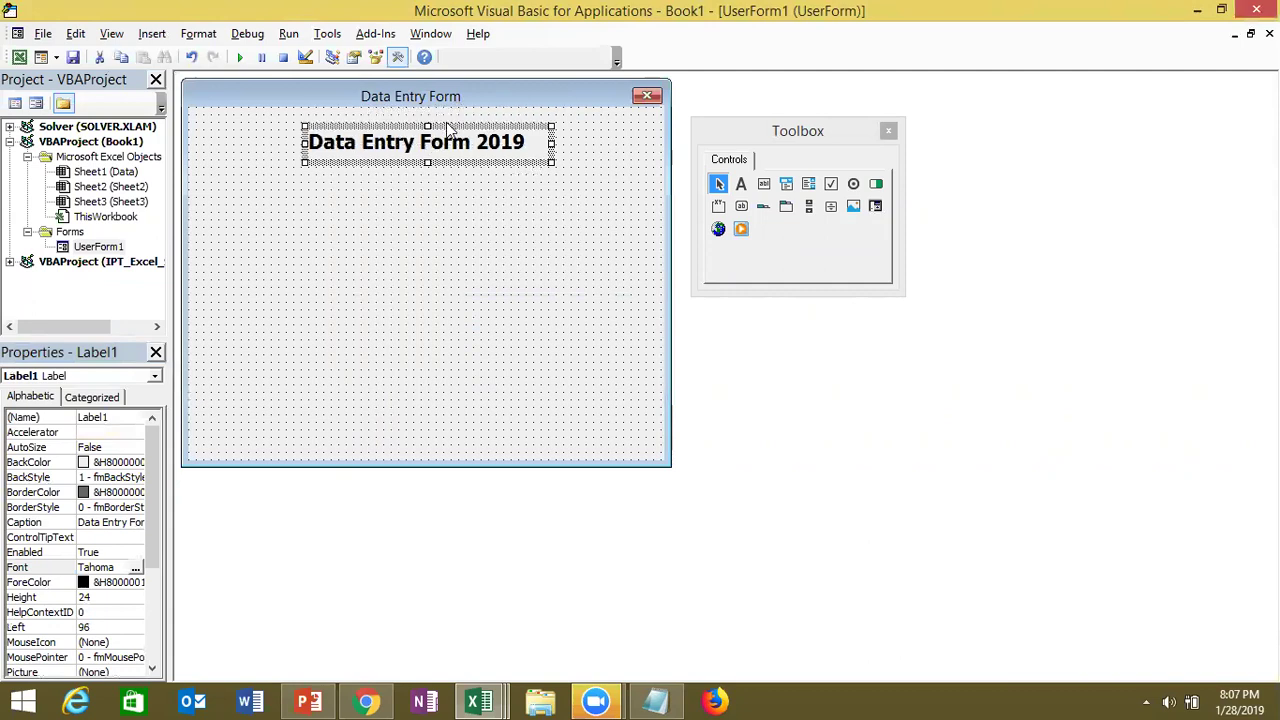
{"action": "left_click", "coordinate": [420, 204]}
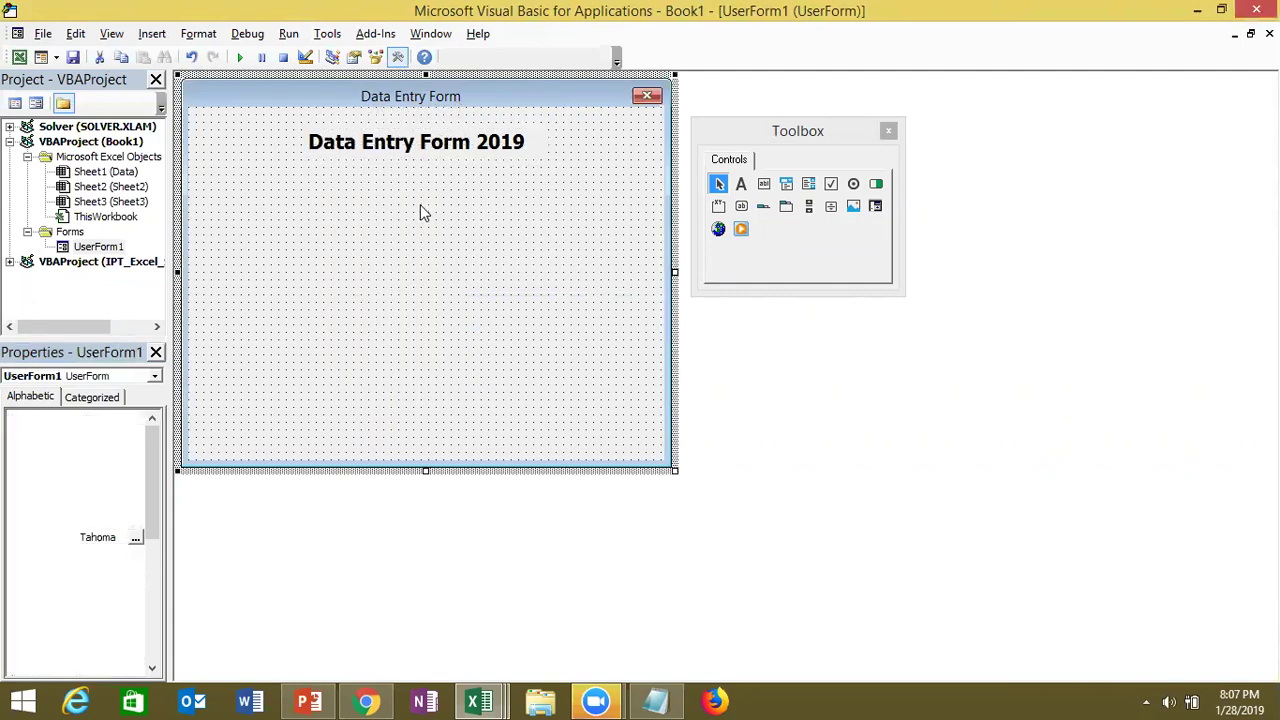
Add a label captioned 'ID' at the left below the title and autosize it
{"action": "left_click", "coordinate": [741, 183]}
{"action": "left_click_drag", "start_coordinate": [197, 188], "coordinate": [262, 209]}
{"action": "left_click", "coordinate": [237, 196]}
{"action": "key", "text": "BackSpace"}
{"action": "key", "text": "BackSpace"}
{"action": "key", "text": "BackSpace"}
{"action": "key", "text": "BackSpace"}
{"action": "key", "text": "BackSpace"}
{"action": "key", "text": "BackSpace"}
{"action": "type", "text": "ID"}
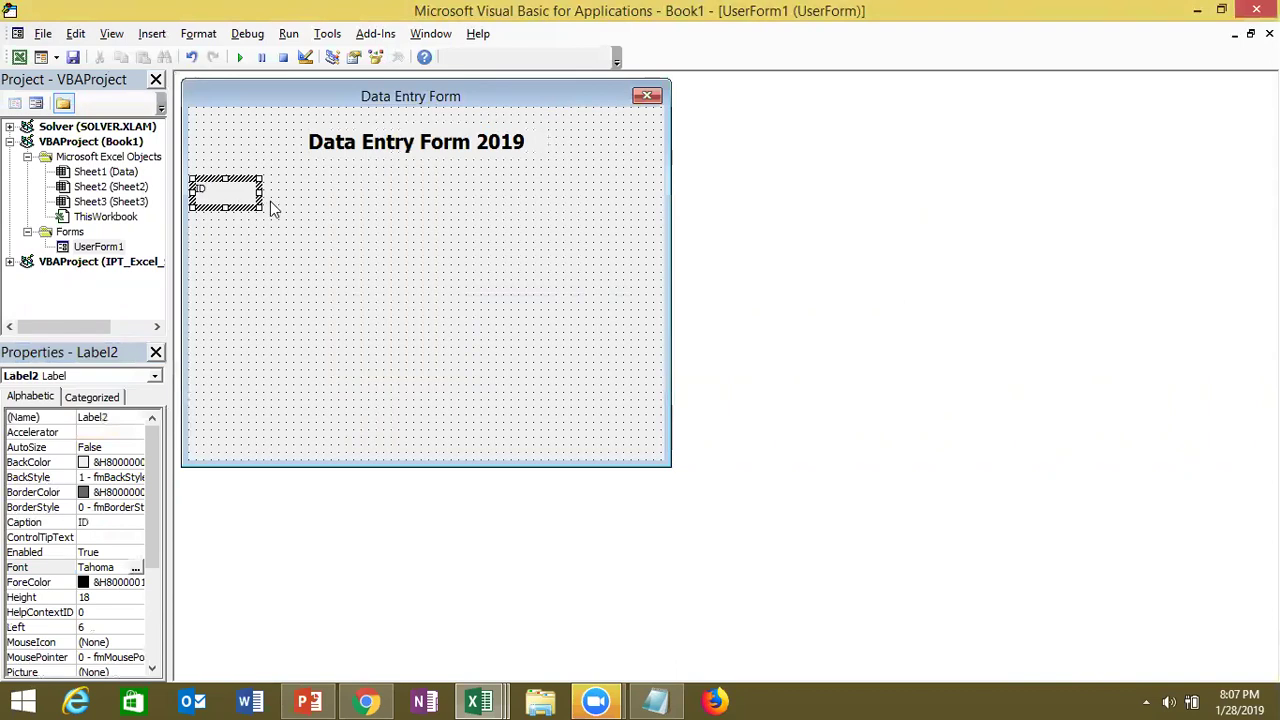
{"action": "double_click", "coordinate": [260, 207]}
{"action": "left_click", "coordinate": [251, 232]}
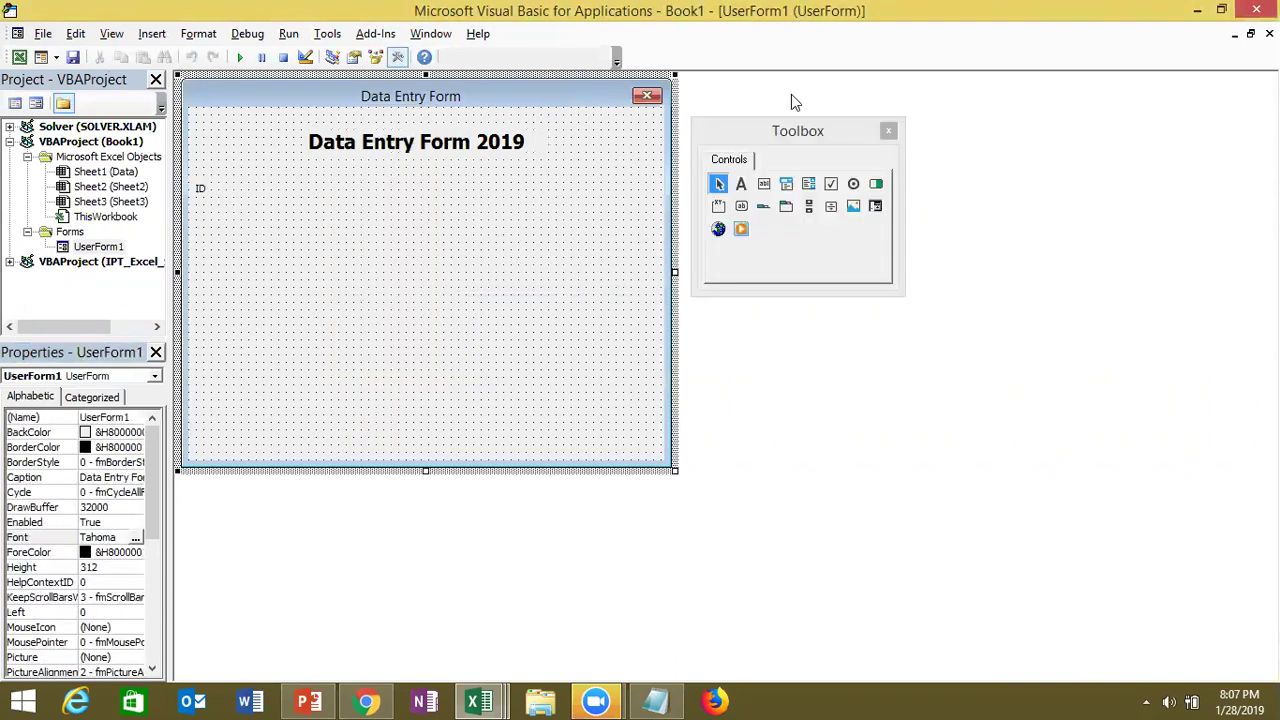
Draw a text box beside the ID label
{"action": "left_click", "coordinate": [764, 184]}
{"action": "left_click_drag", "start_coordinate": [219, 172], "coordinate": [264, 197]}
{"action": "left_click", "coordinate": [300, 229]}
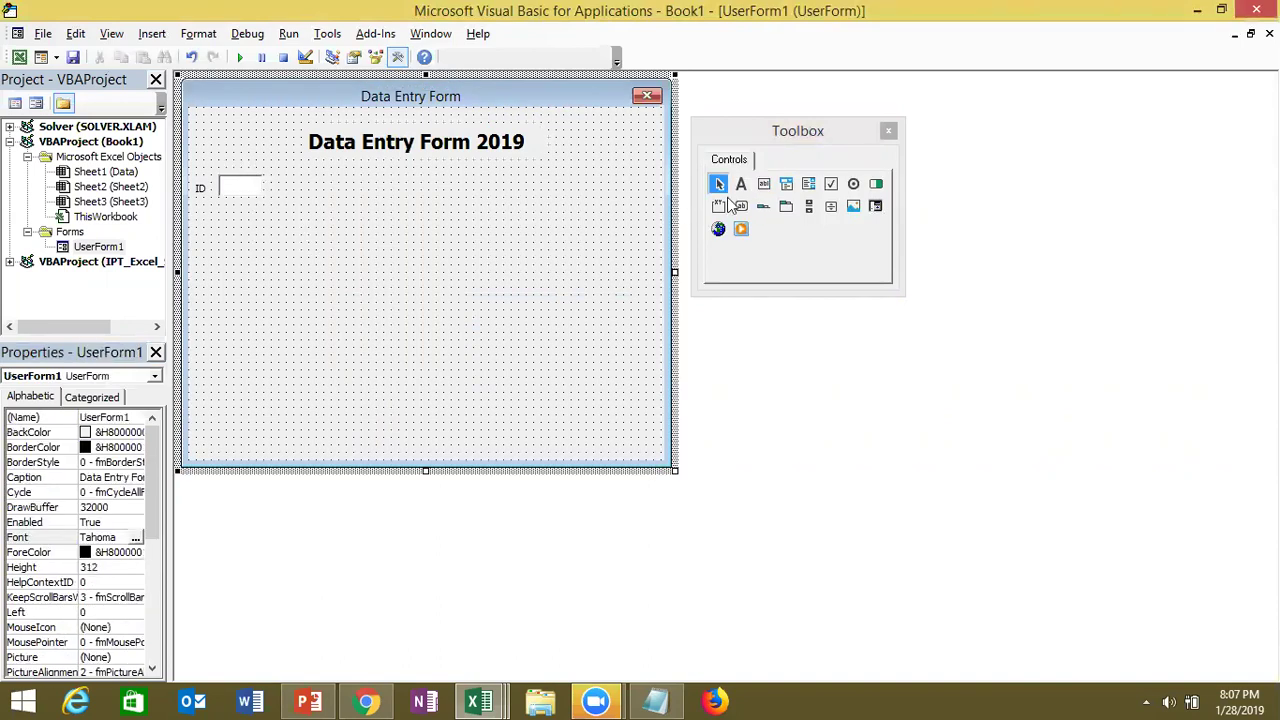
Remove a stray label drawn to the right of the ID text box
{"action": "left_click", "coordinate": [741, 184]}
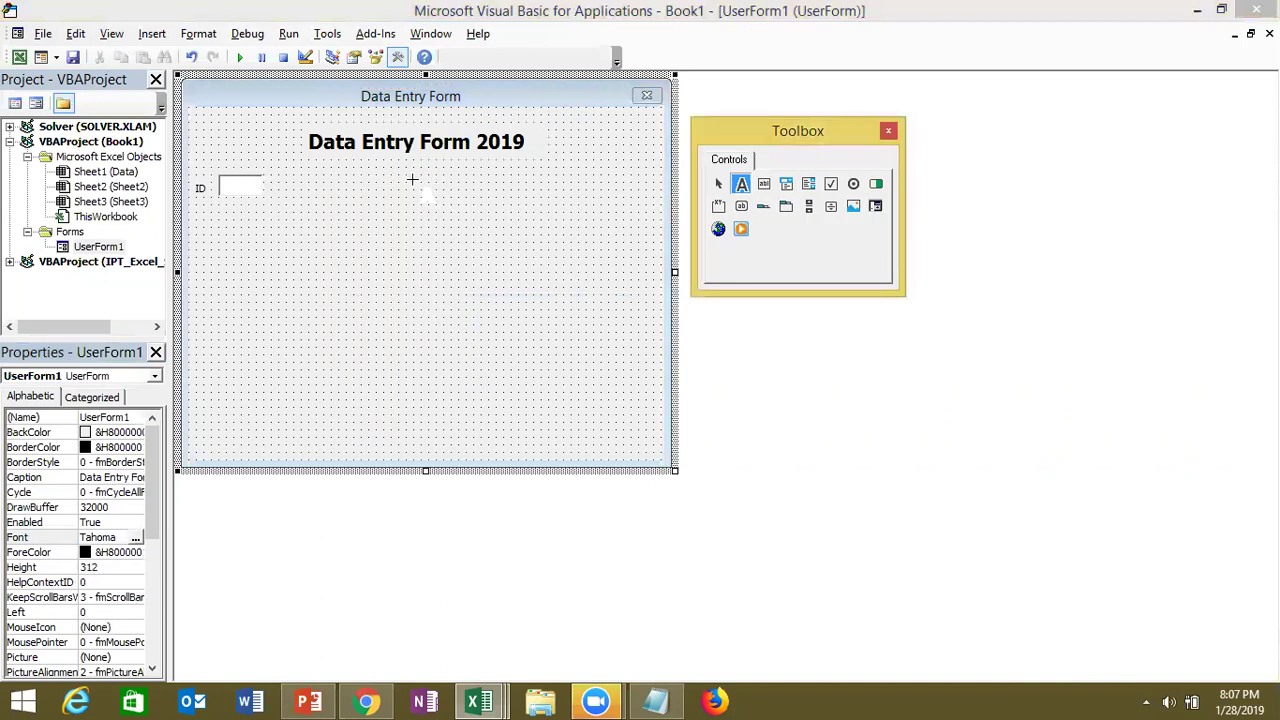
{"action": "left_click_drag", "start_coordinate": [414, 171], "coordinate": [488, 188]}
{"action": "left_click", "coordinate": [459, 183]}
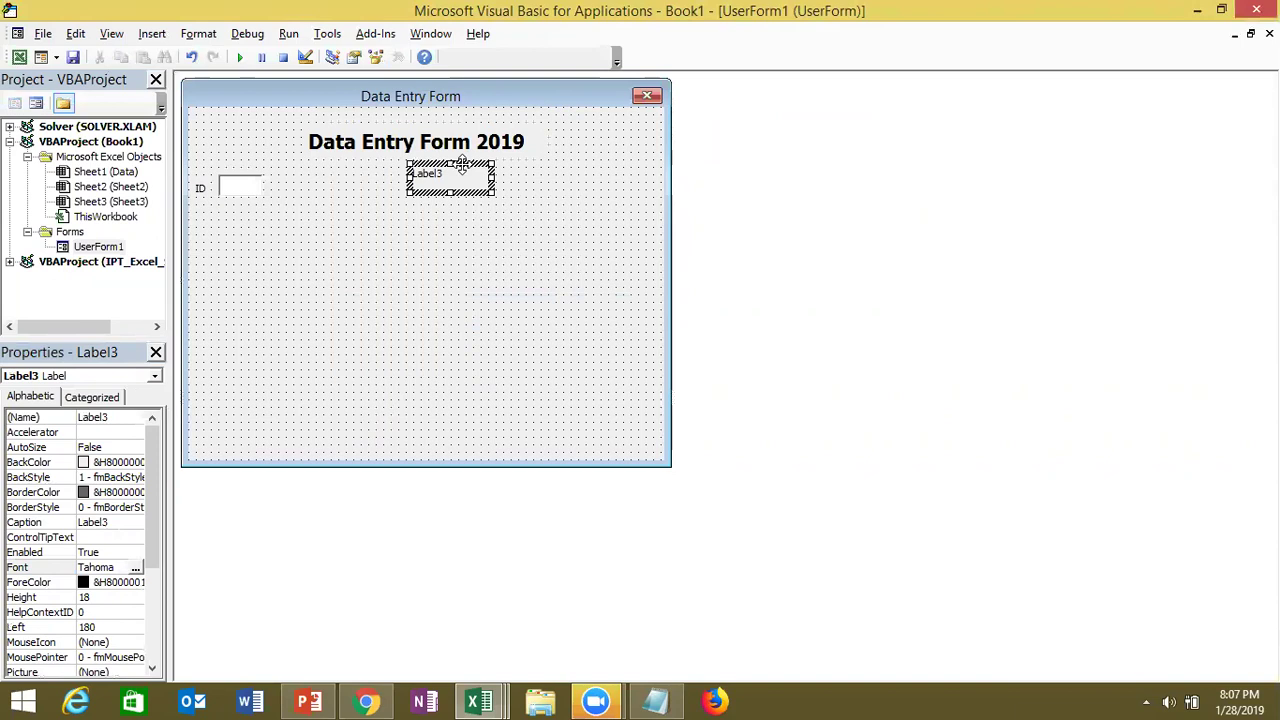
{"action": "key", "text": "Escape"}
{"action": "key", "text": "Delete"}
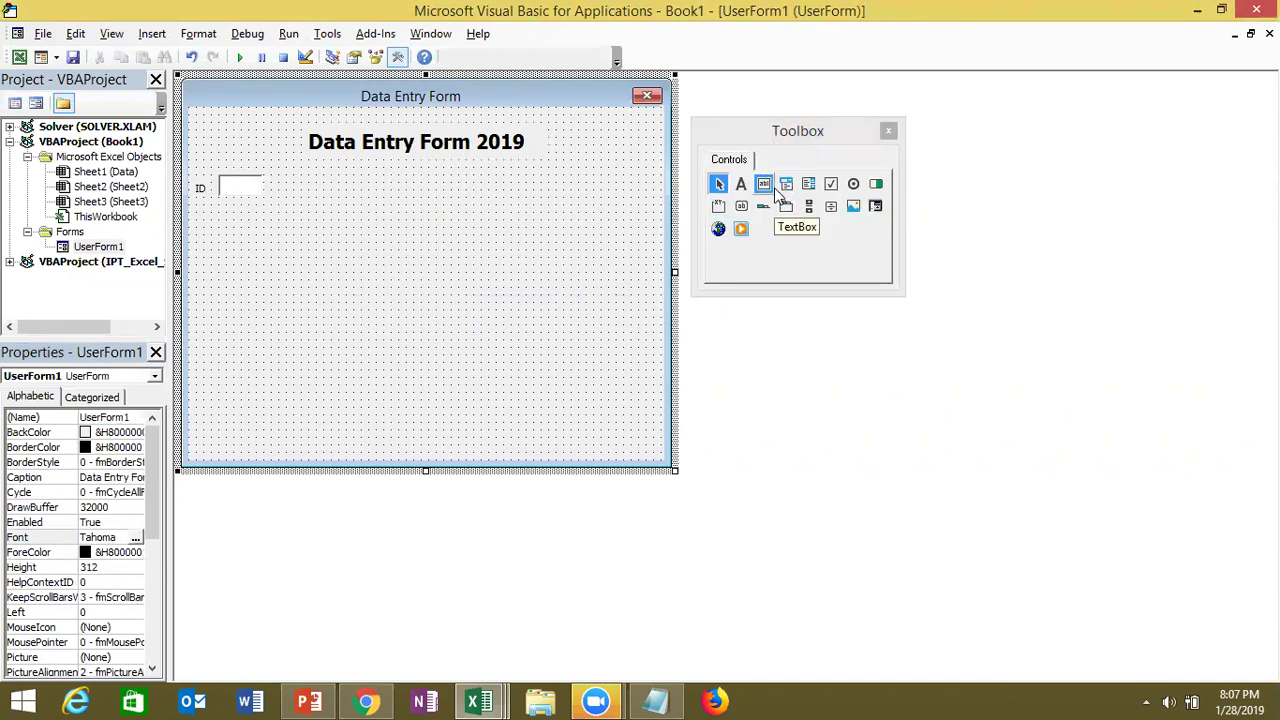
Add a 'Name' label below the ID row with a wide text box beside it
{"action": "left_click", "coordinate": [741, 184]}
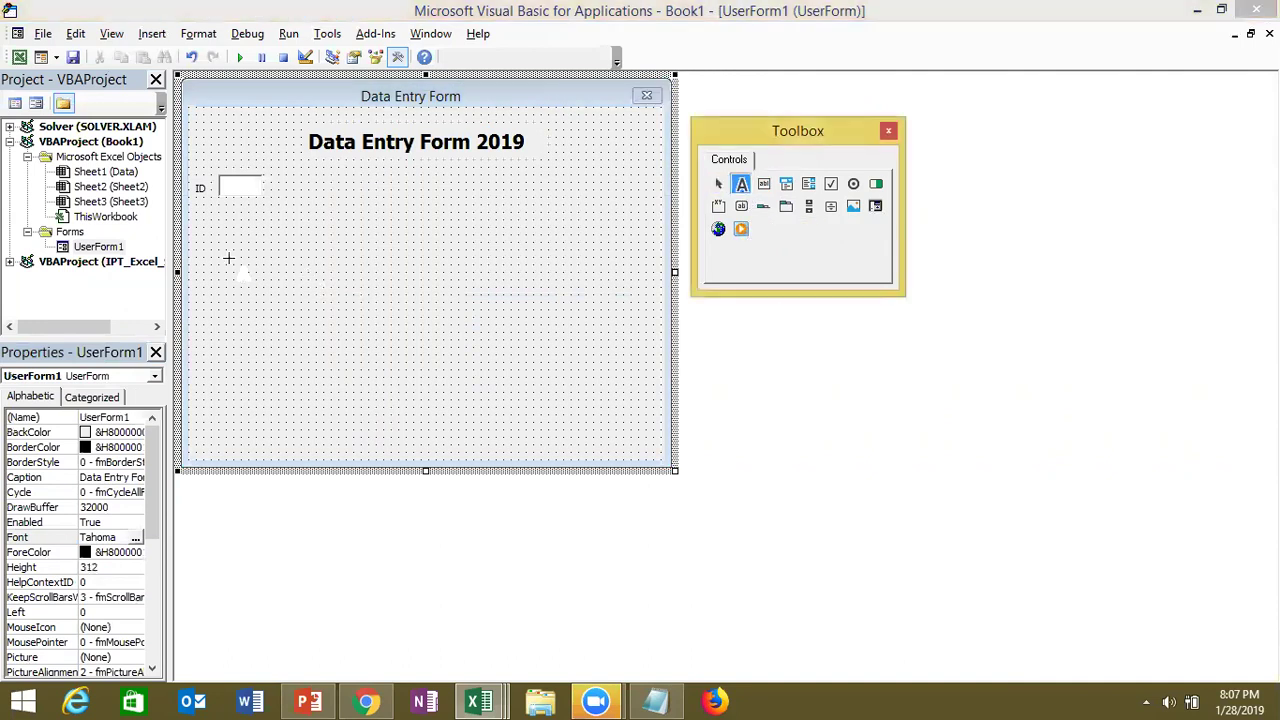
{"action": "left_click_drag", "start_coordinate": [196, 239], "coordinate": [258, 266]}
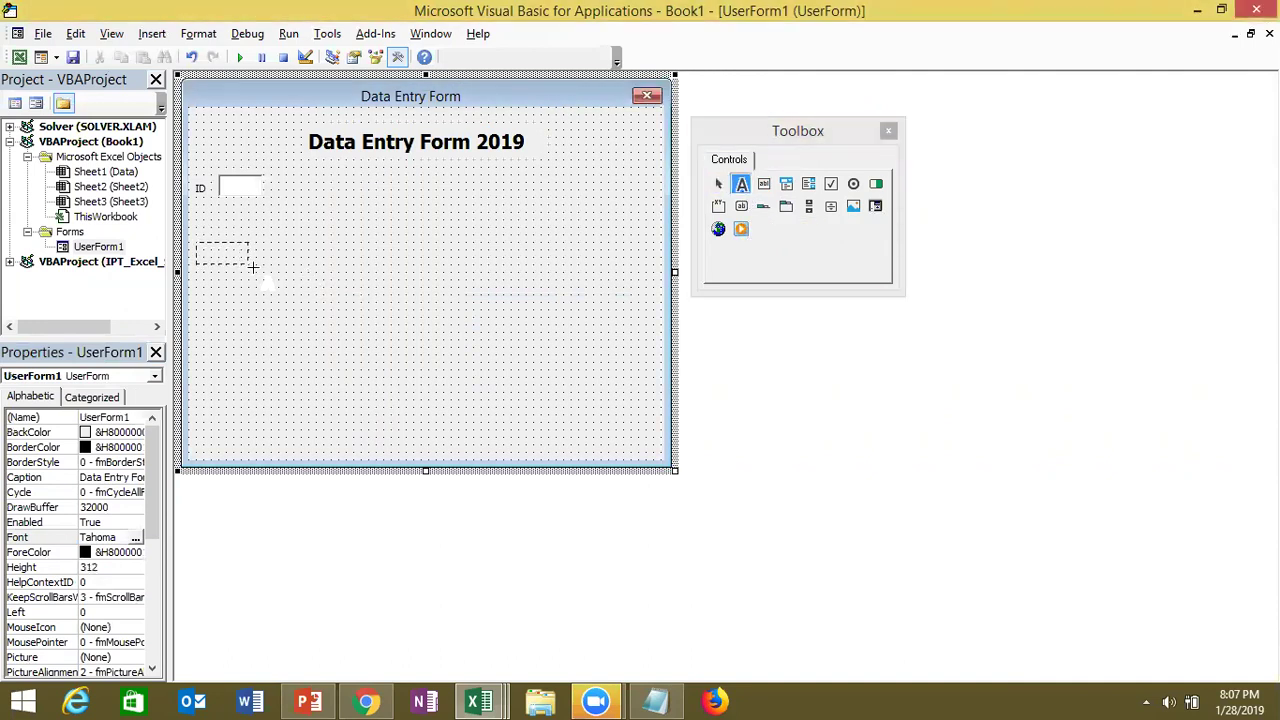
{"action": "left_click", "coordinate": [247, 258]}
{"action": "key", "text": "BackSpace"}
{"action": "key", "text": "BackSpace"}
{"action": "key", "text": "BackSpace"}
{"action": "type", "text": "Name"}
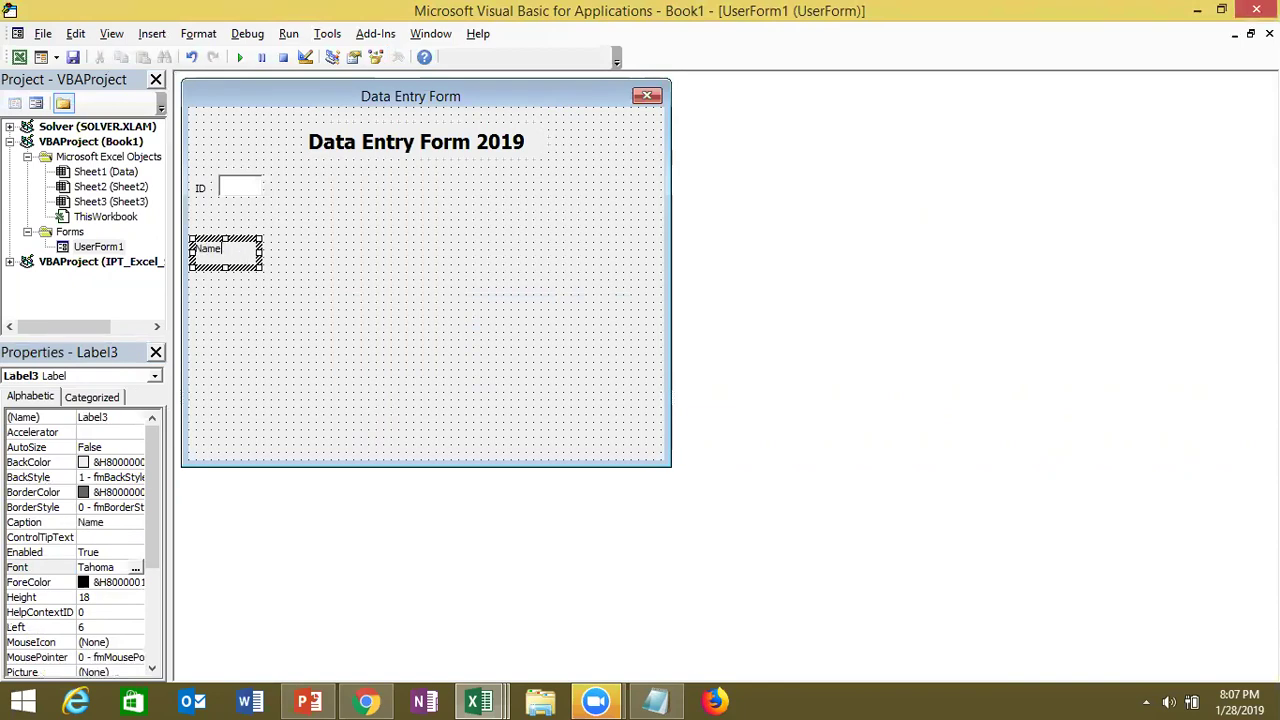
{"action": "left_click", "coordinate": [259, 280]}
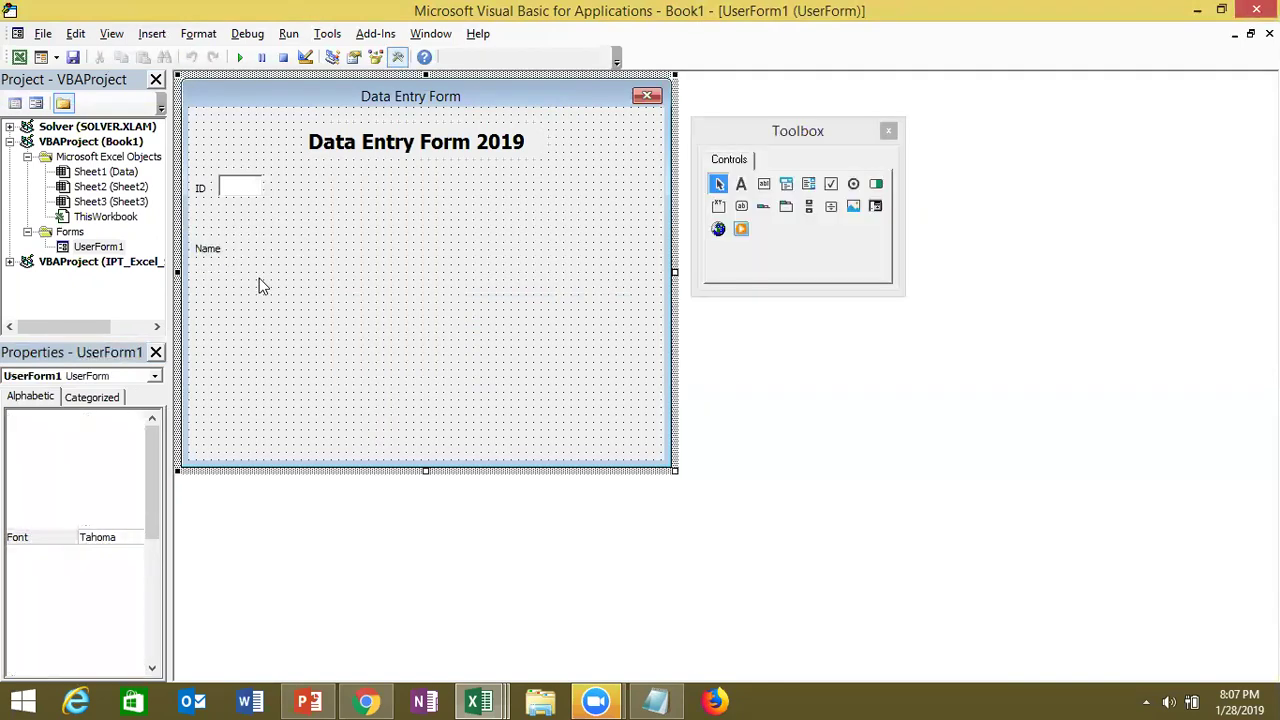
{"action": "left_click", "coordinate": [763, 184]}
{"action": "left_click_drag", "start_coordinate": [232, 235], "coordinate": [622, 264]}
{"action": "left_click", "coordinate": [609, 298]}
Add a 'City' label with a shorter text box, autosizing and nudging the label into alignment
{"action": "left_click", "coordinate": [741, 186]}
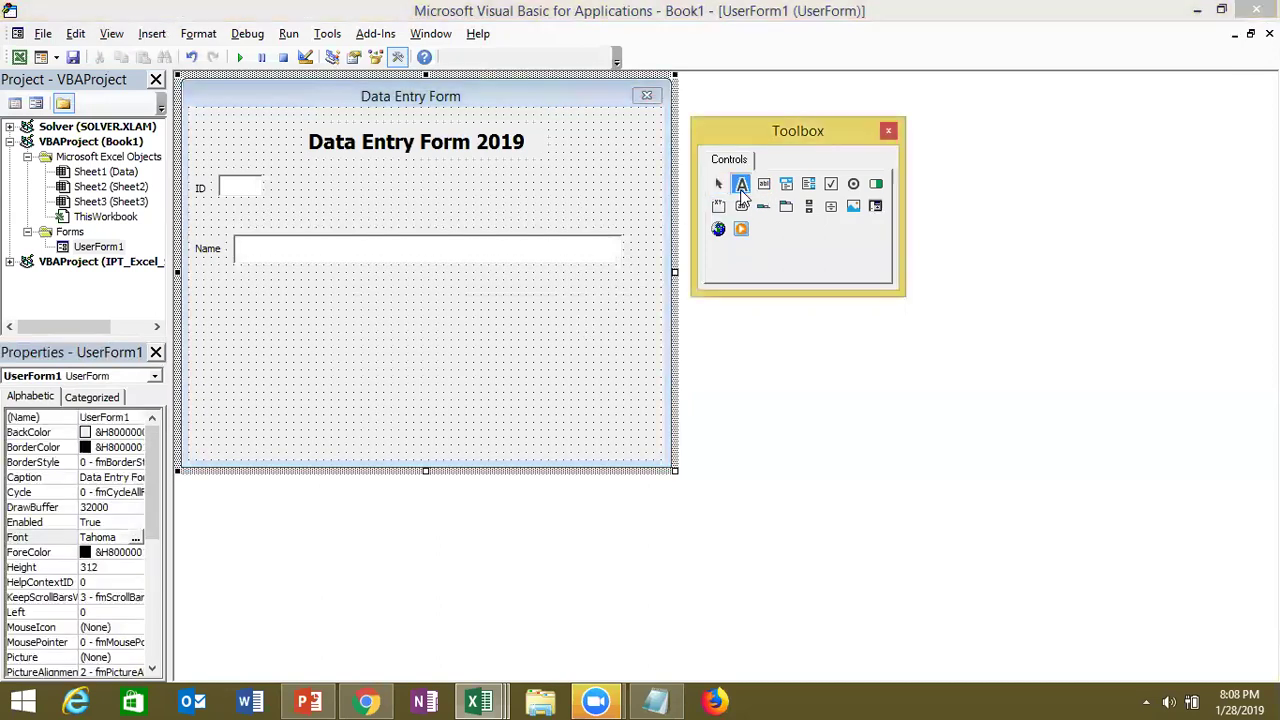
{"action": "left_click_drag", "start_coordinate": [191, 277], "coordinate": [246, 305]}
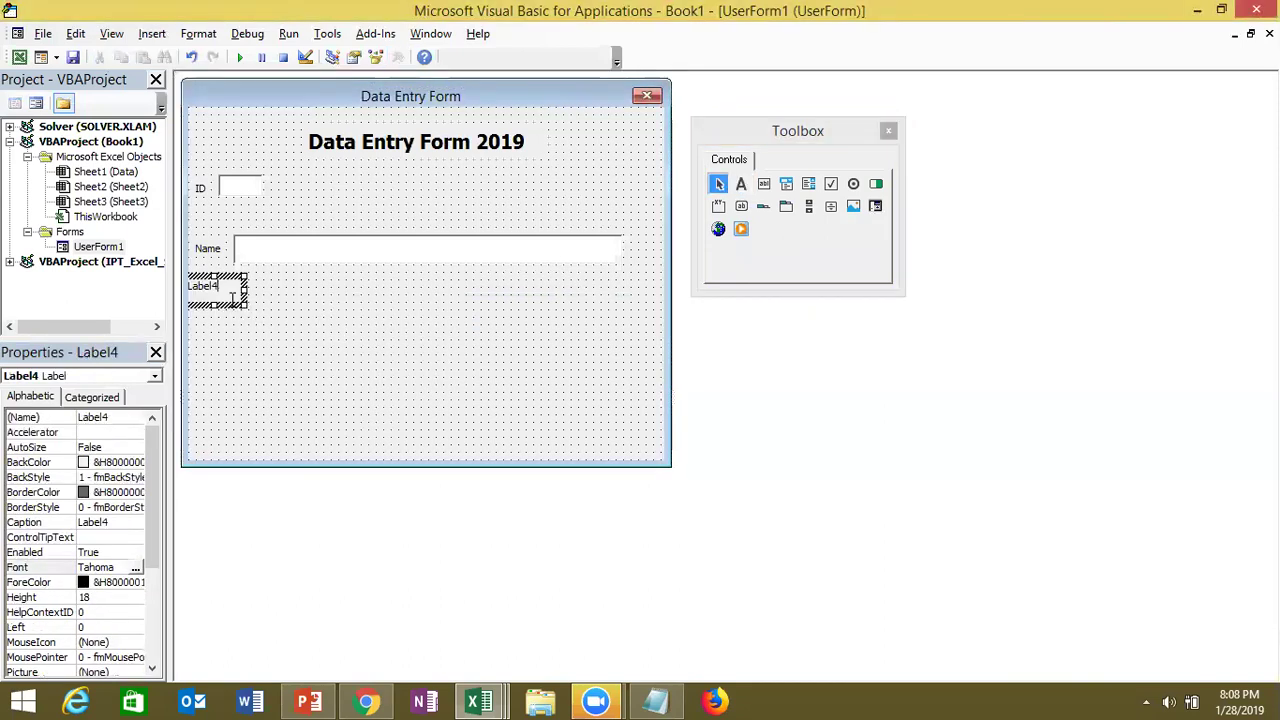
{"action": "key", "text": "BackSpace"}
{"action": "key", "text": "BackSpace"}
{"action": "key", "text": "BackSpace"}
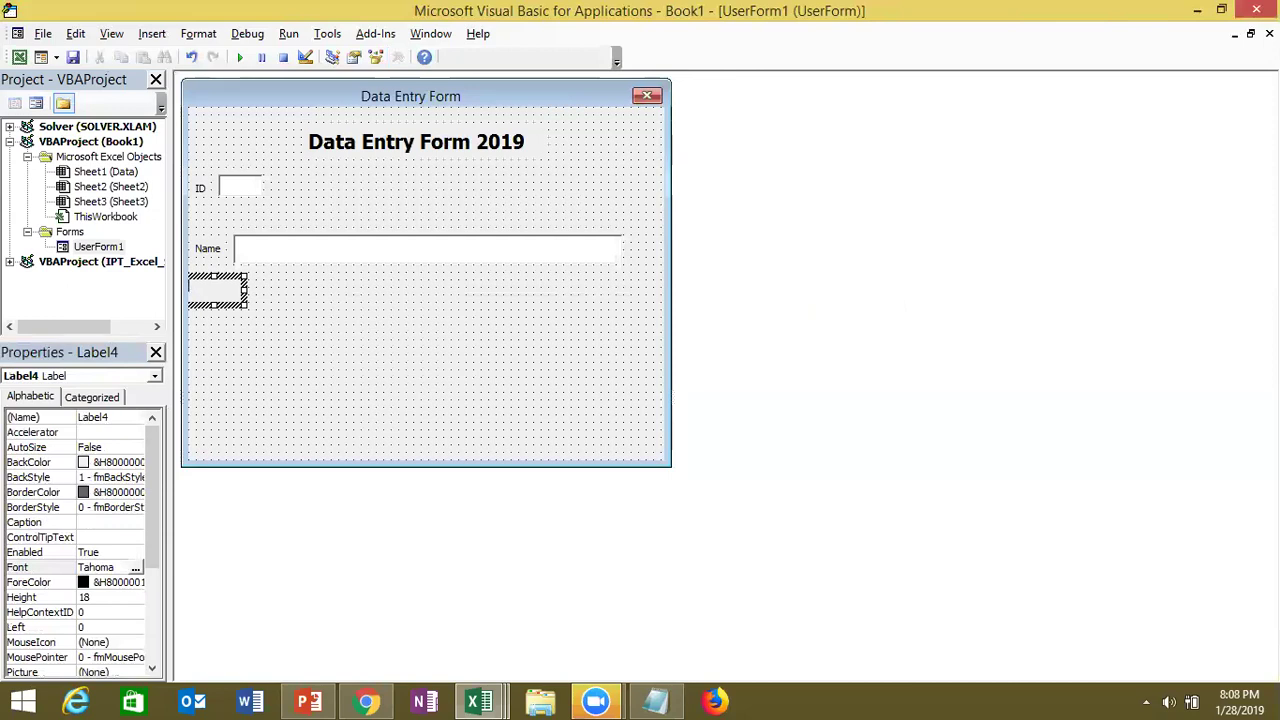
{"action": "type", "text": "City"}
{"action": "left_click_drag", "start_coordinate": [244, 304], "coordinate": [213, 297]}
{"action": "left_click", "coordinate": [270, 316]}
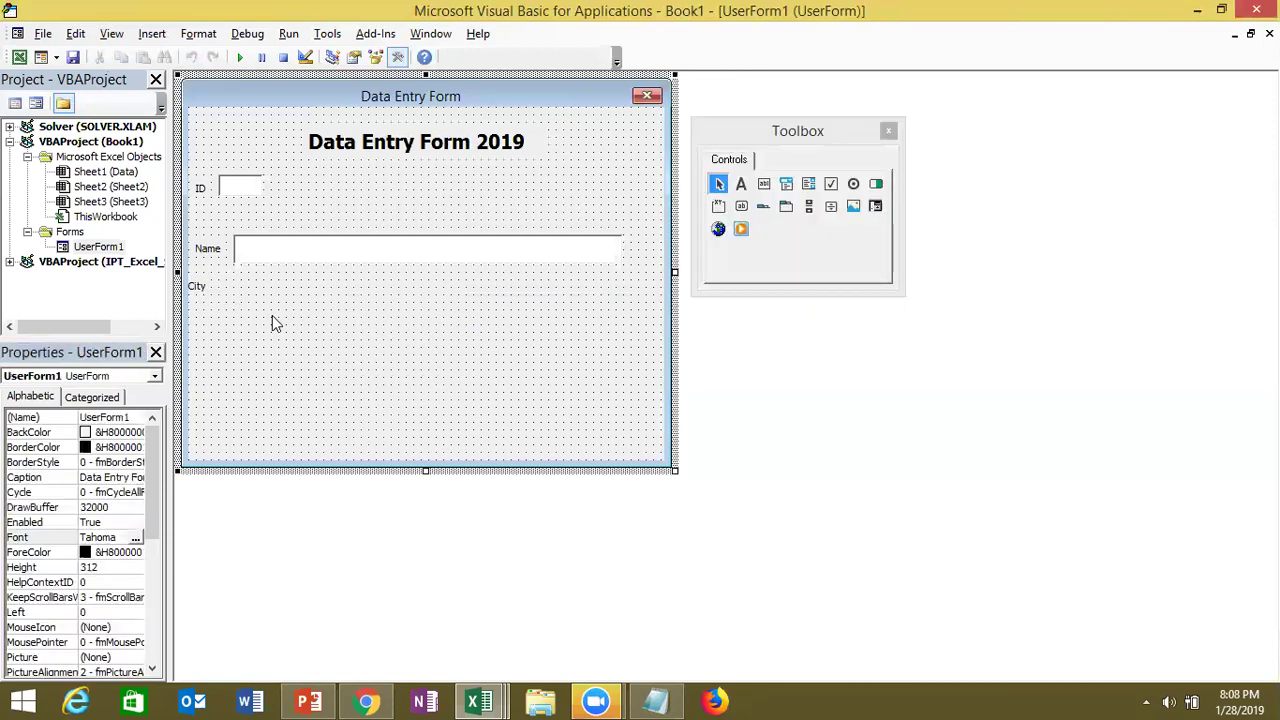
{"action": "left_click", "coordinate": [764, 184]}
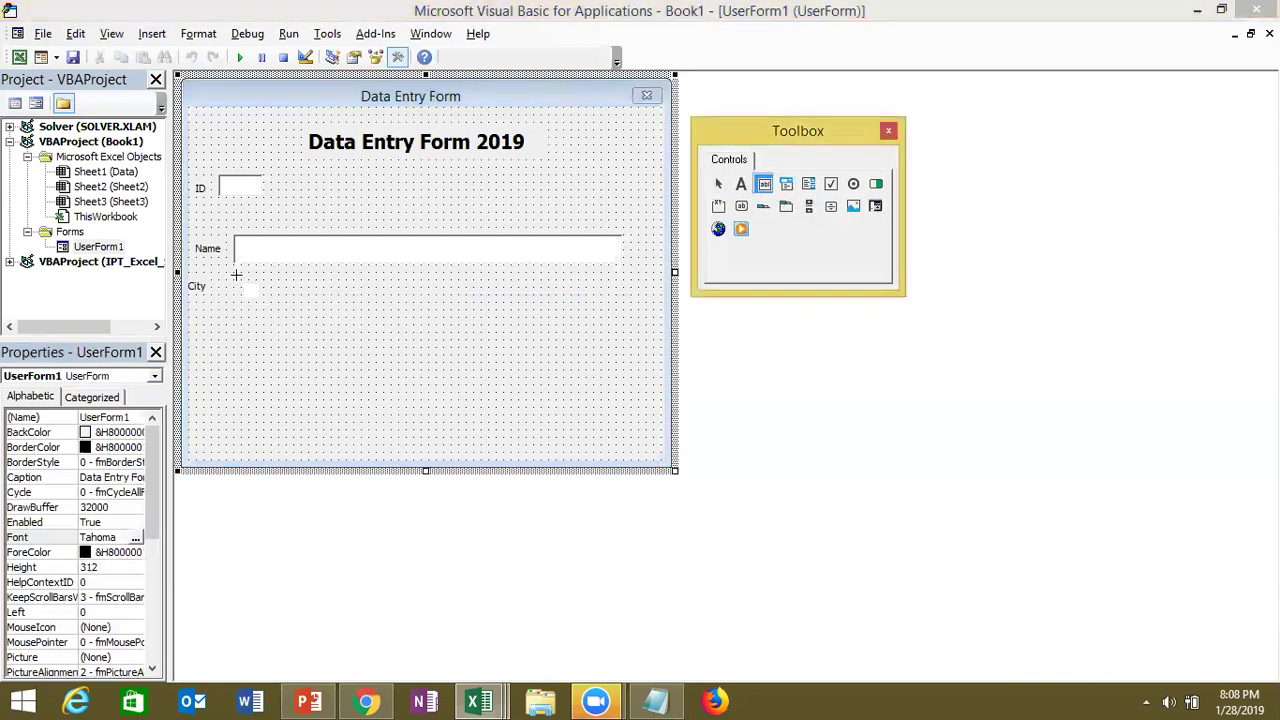
{"action": "left_click_drag", "start_coordinate": [236, 274], "coordinate": [397, 294]}
{"action": "left_click", "coordinate": [386, 348]}
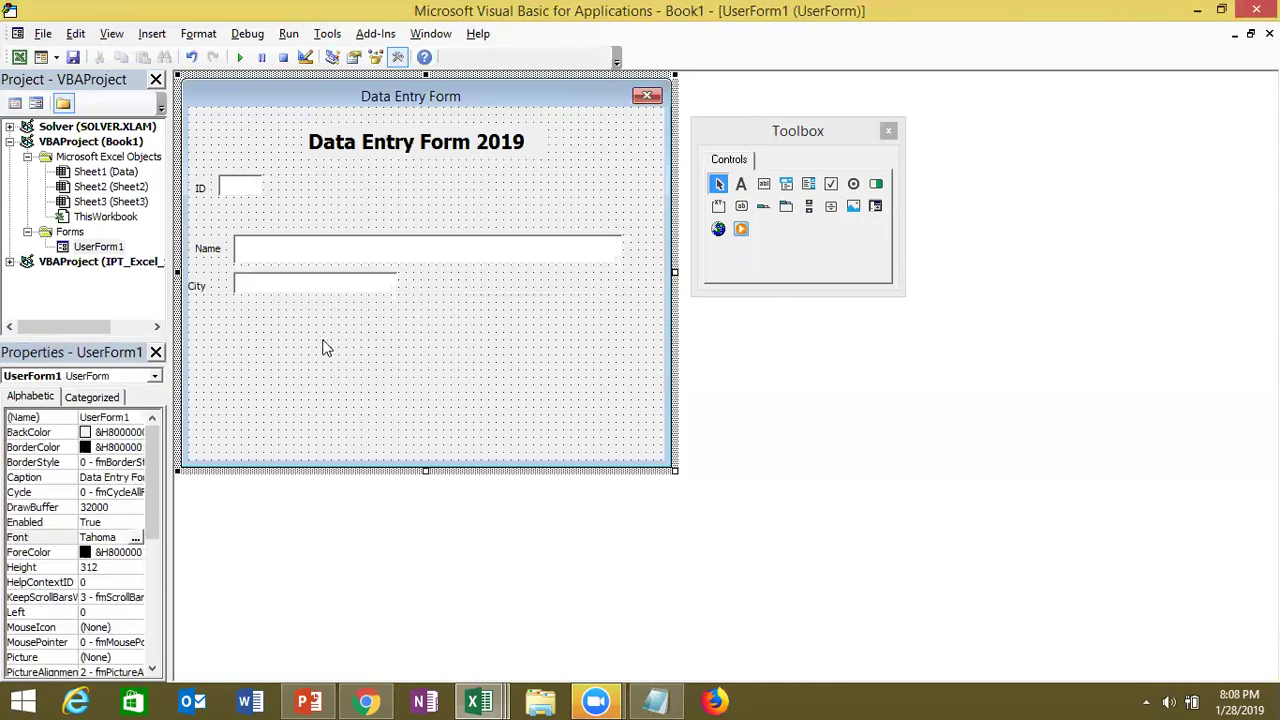
{"action": "left_click", "coordinate": [197, 290]}
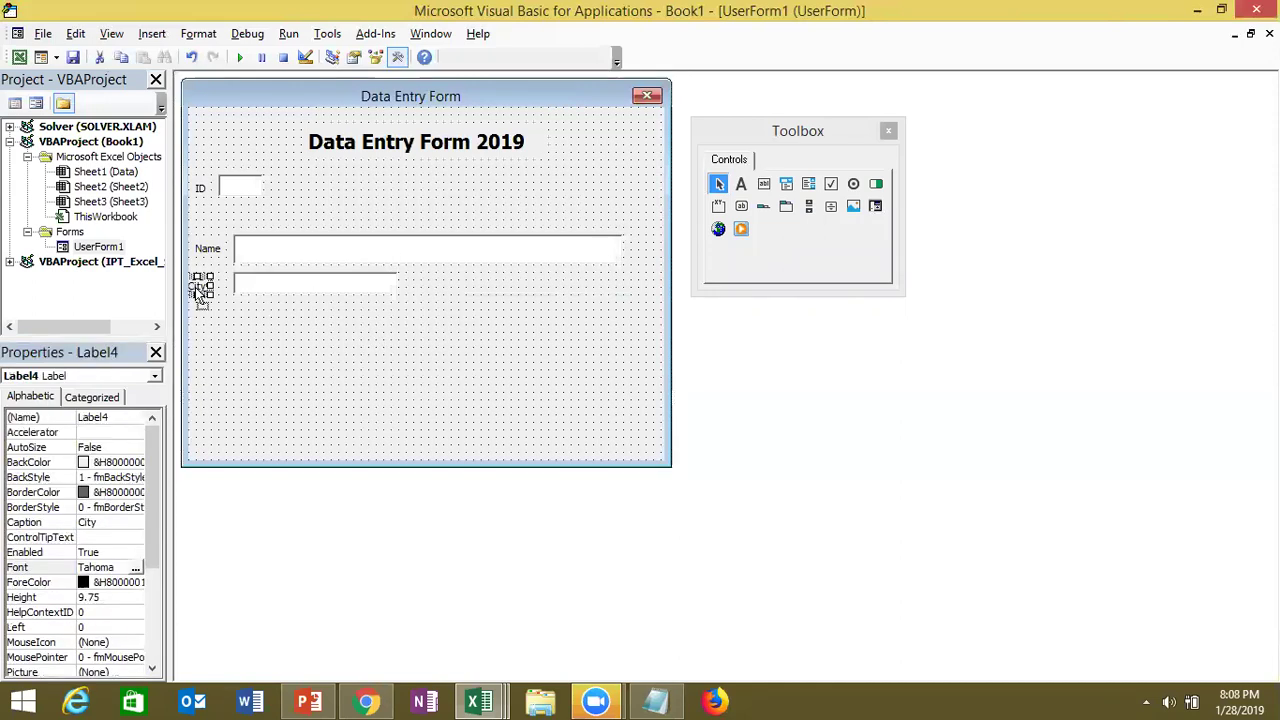
{"action": "left_click_drag", "start_coordinate": [207, 292], "coordinate": [212, 295]}
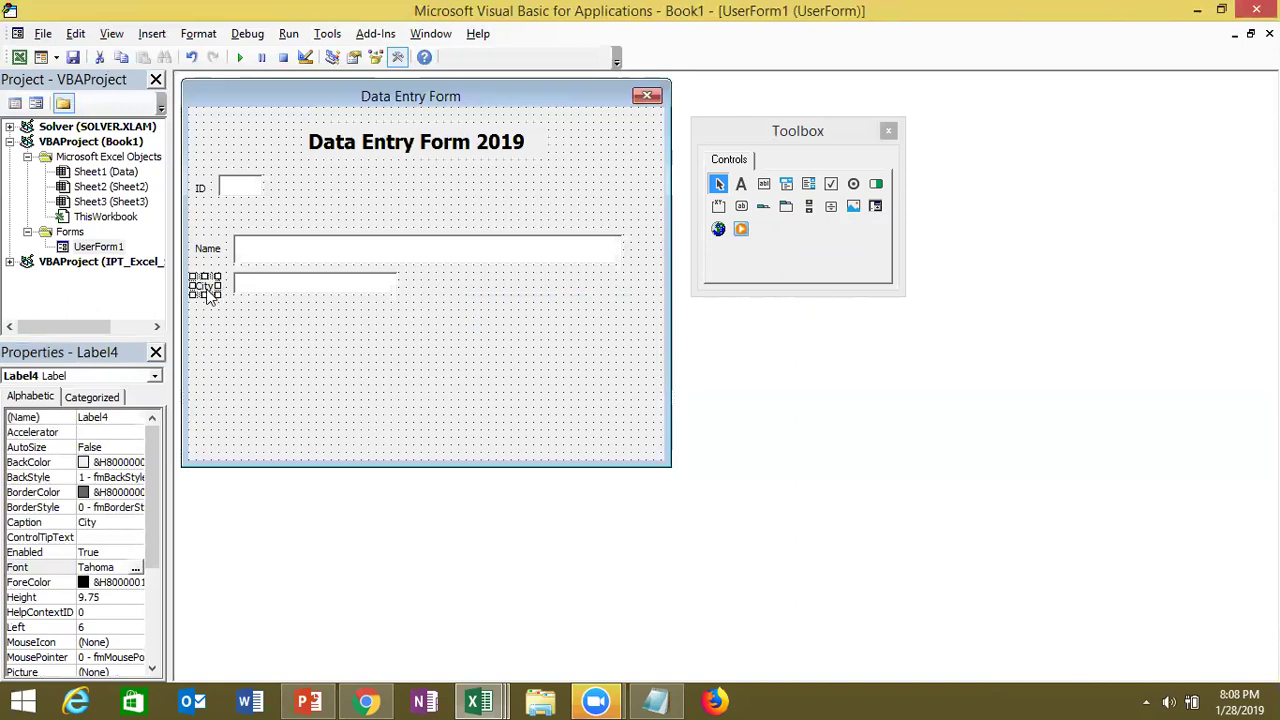
{"action": "left_click_drag", "start_coordinate": [208, 297], "coordinate": [215, 298]}
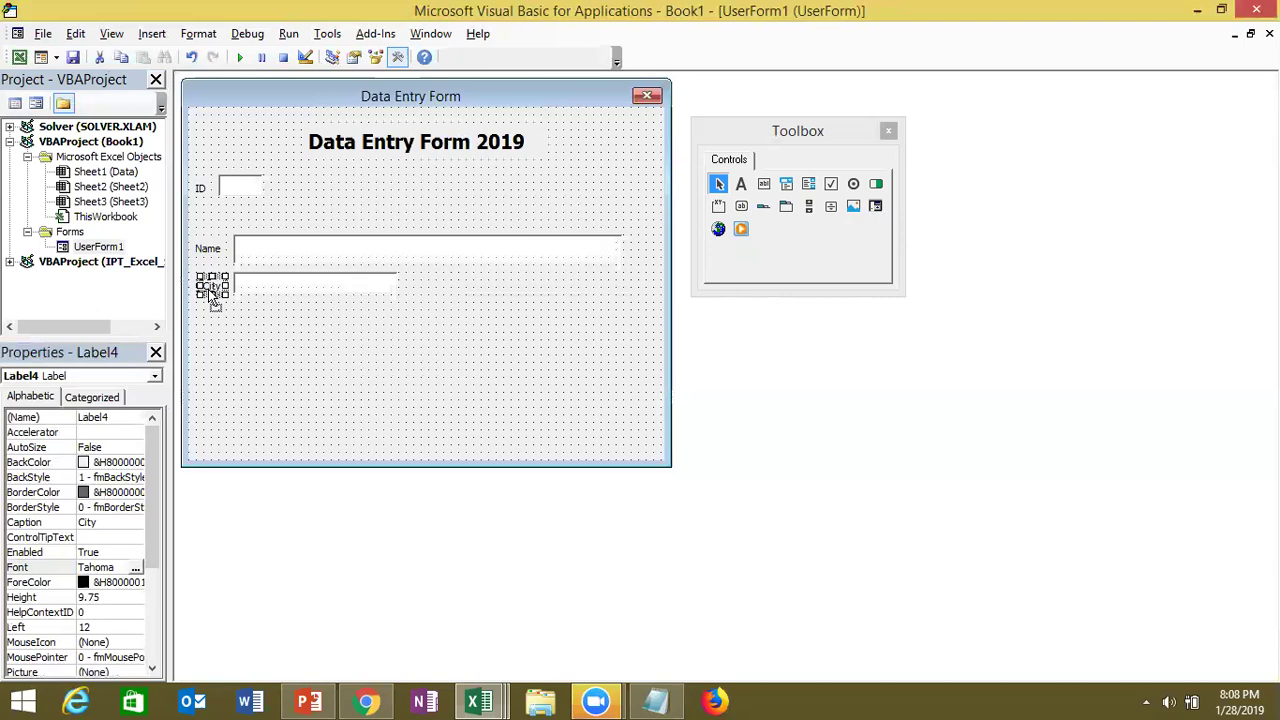
{"action": "left_click", "coordinate": [223, 321]}
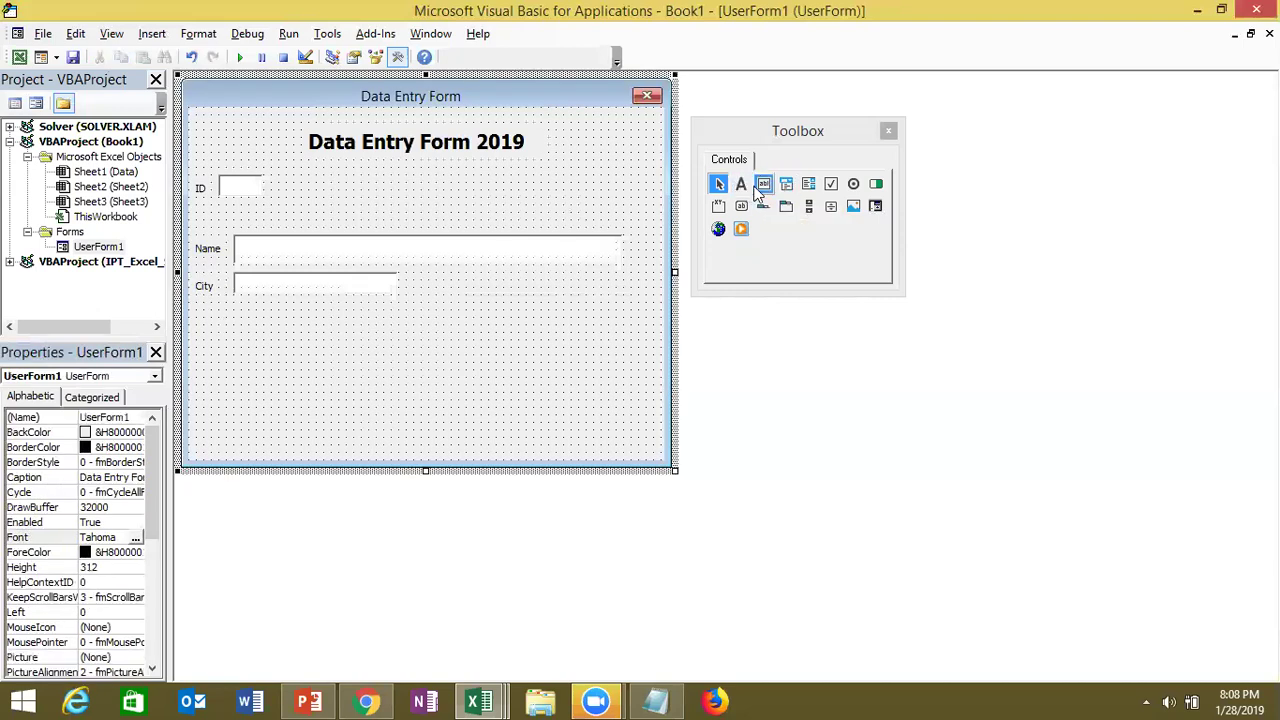
Draw a text box under City with a new label to its left
{"action": "left_click", "coordinate": [763, 184]}
{"action": "left_click_drag", "start_coordinate": [233, 302], "coordinate": [297, 335]}
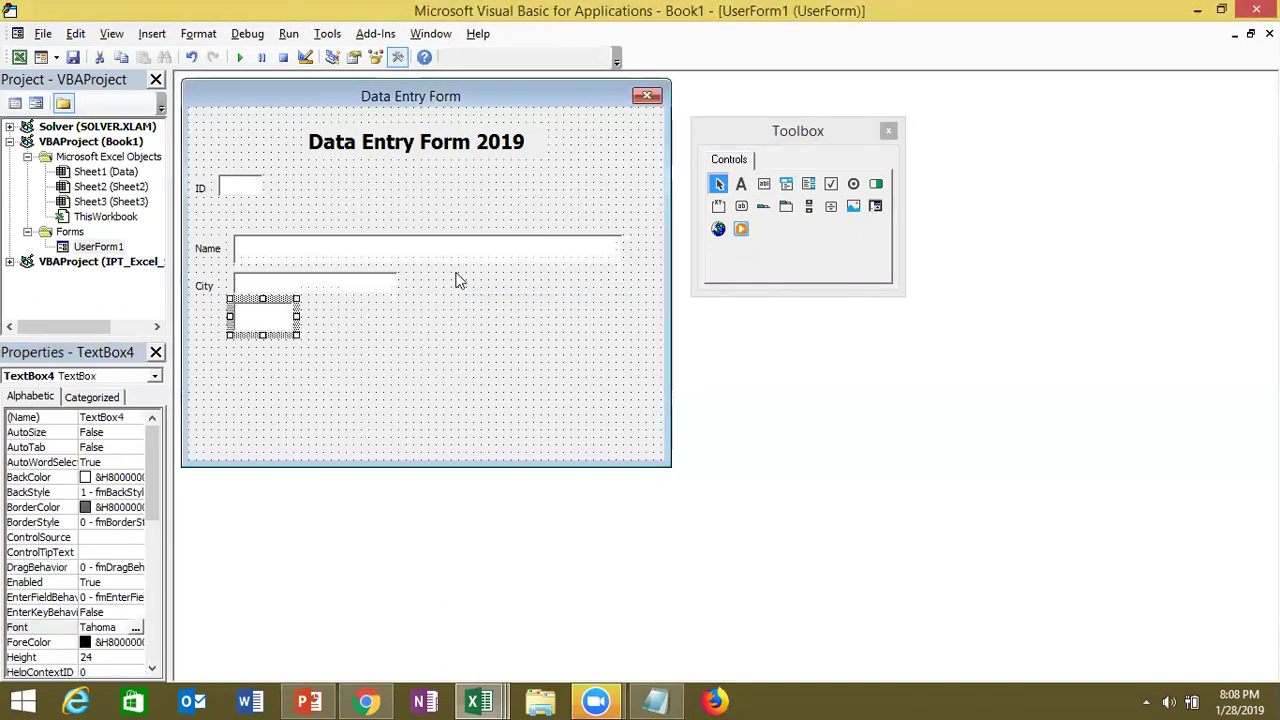
{"action": "left_click", "coordinate": [741, 184]}
{"action": "left_click_drag", "start_coordinate": [189, 313], "coordinate": [215, 336]}
{"action": "left_click", "coordinate": [220, 320]}
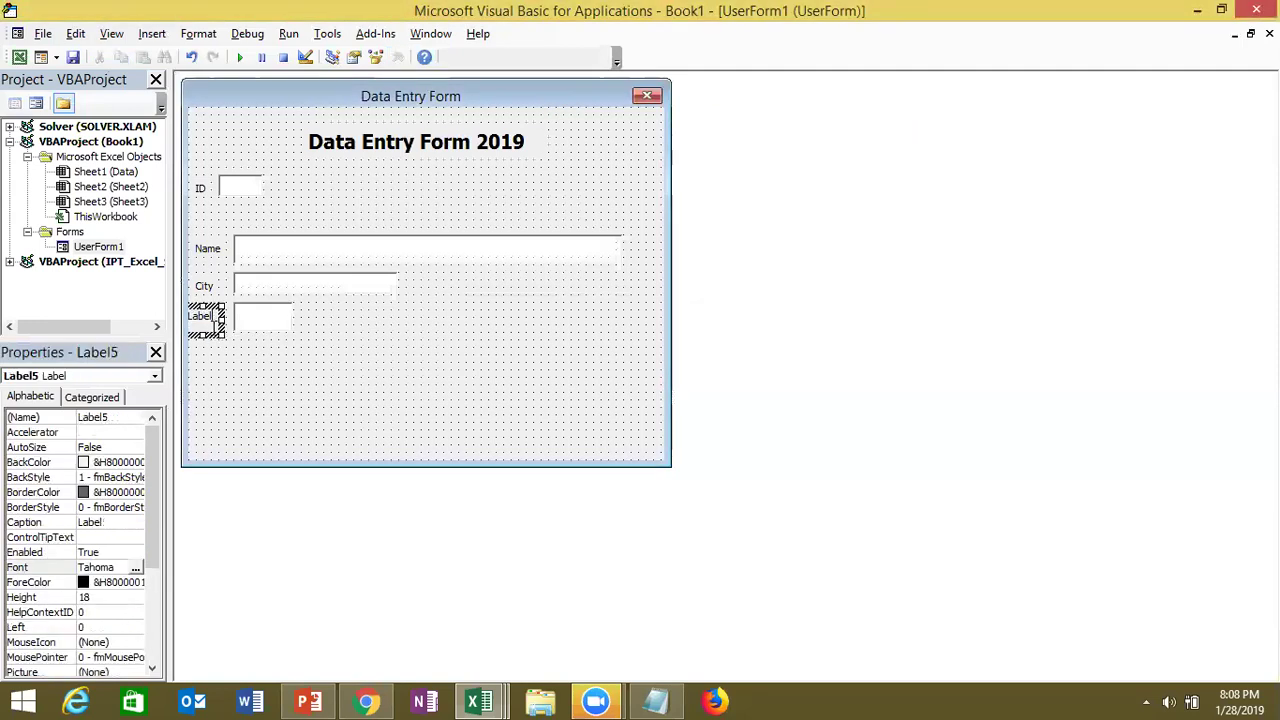
{"action": "key", "text": "BackSpace"}
{"action": "key", "text": "BackSpace"}
{"action": "key", "text": "BackSpace"}
{"action": "type", "text": "Tax"}
{"action": "left_click", "coordinate": [235, 362]}
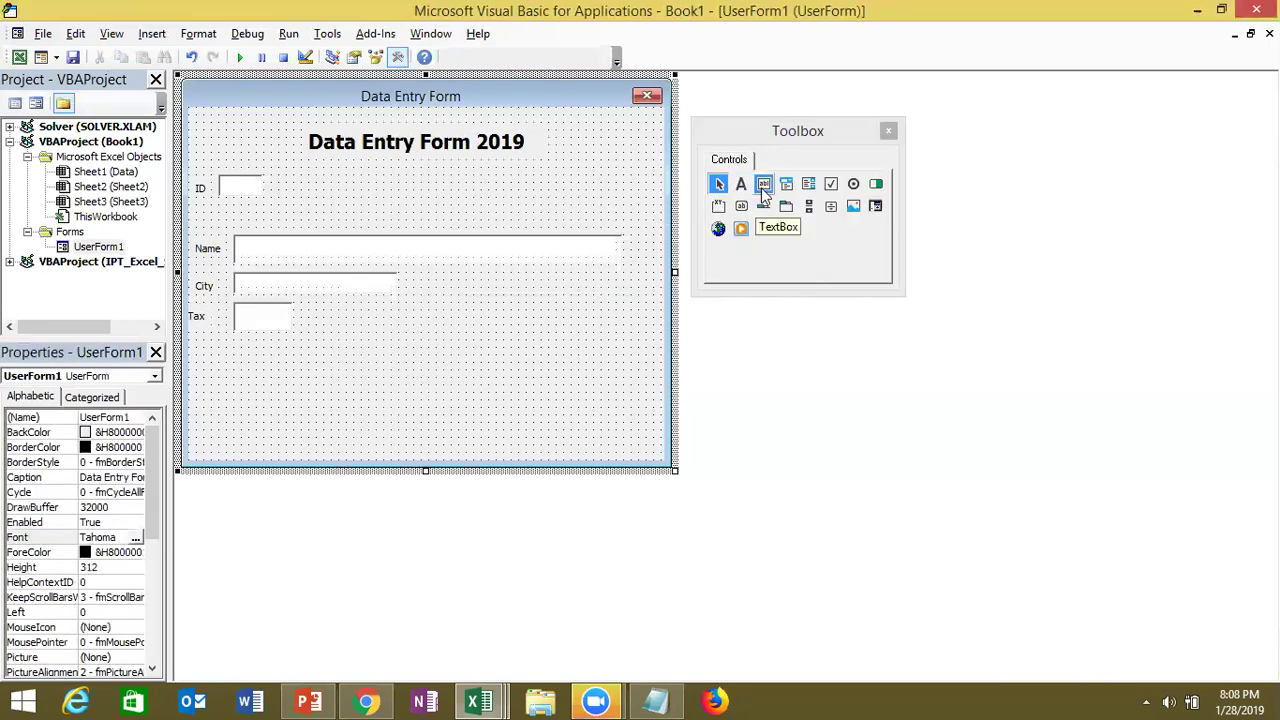
Draw another label below that row and caption the left label 'Amt.'
{"action": "left_click", "coordinate": [741, 183]}
{"action": "left_click_drag", "start_coordinate": [212, 363], "coordinate": [267, 373]}
{"action": "double_click", "coordinate": [203, 315]}
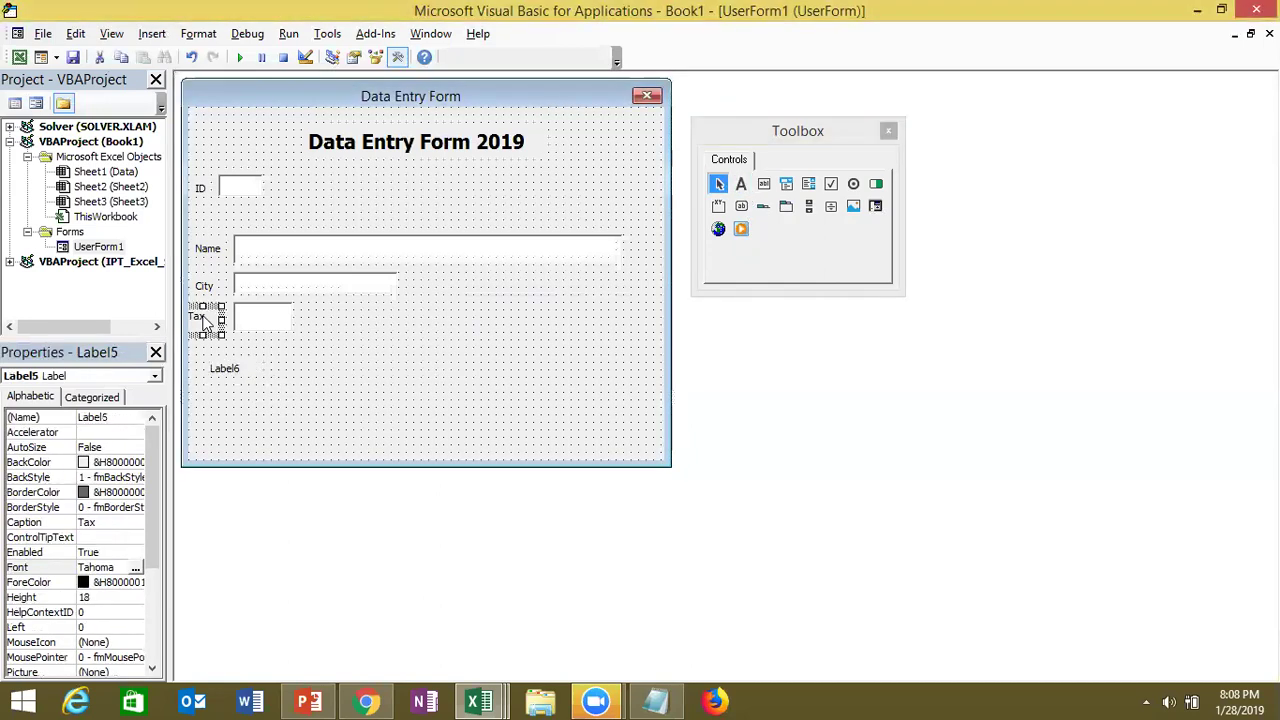
{"action": "double_click", "coordinate": [118, 247]}
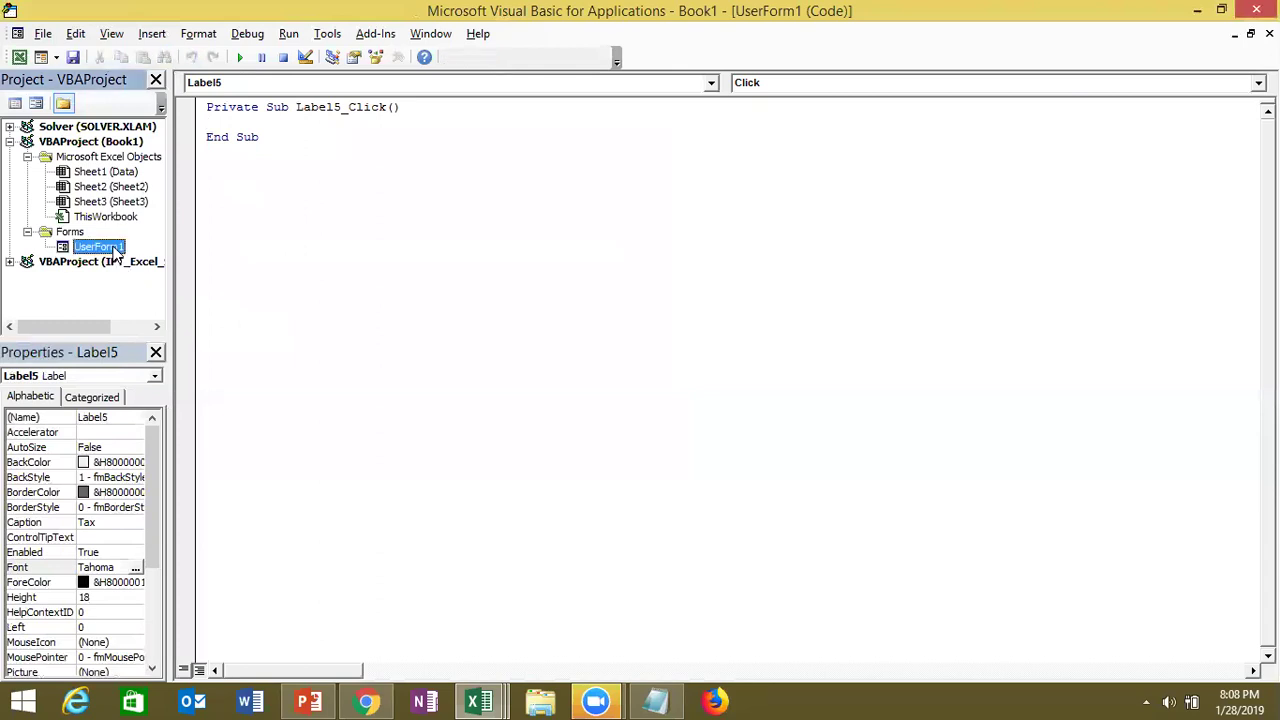
{"action": "left_click", "coordinate": [204, 318]}
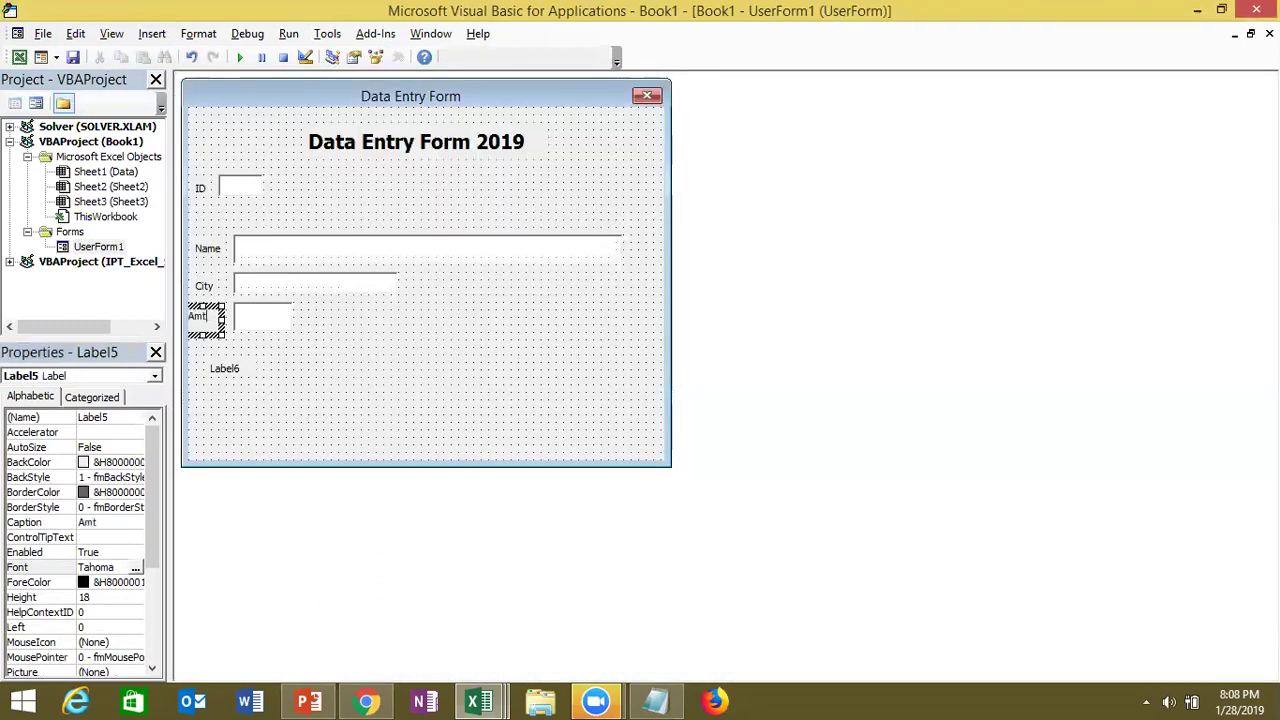
{"action": "type", "text": "."}
{"action": "left_click", "coordinate": [210, 366]}
Caption Label6 as 'Tax' and add a 'Total' label beside it
{"action": "left_click", "coordinate": [215, 372]}
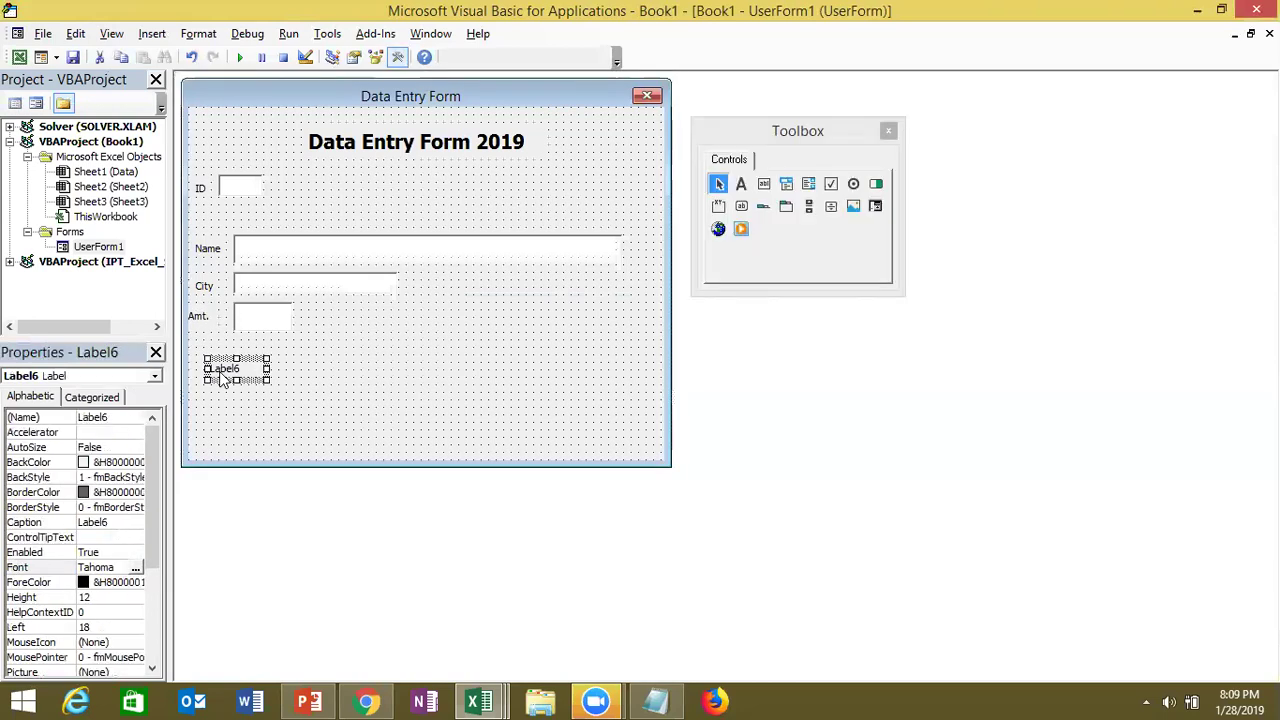
{"action": "left_click", "coordinate": [245, 372]}
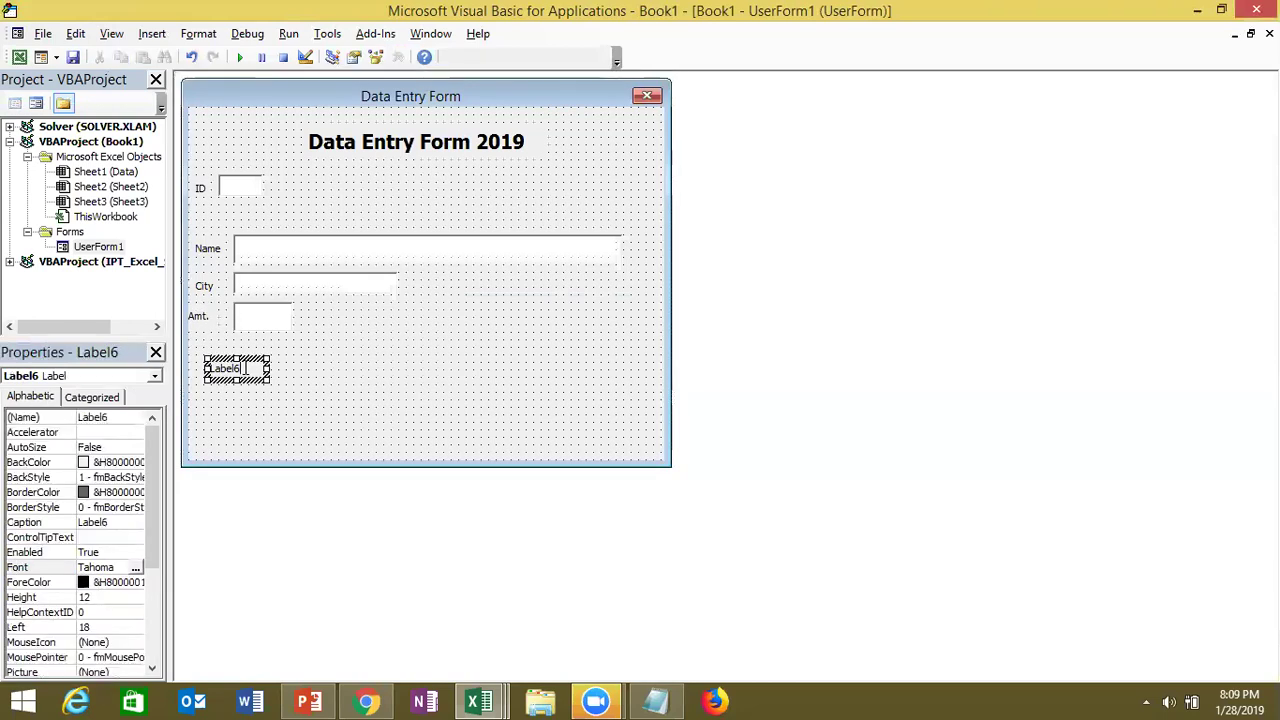
{"action": "key", "text": "BackSpace"}
{"action": "key", "text": "BackSpace"}
{"action": "key", "text": "BackSpace"}
{"action": "type", "text": "Tax"}
{"action": "left_click", "coordinate": [321, 366]}
{"action": "left_click", "coordinate": [740, 183]}
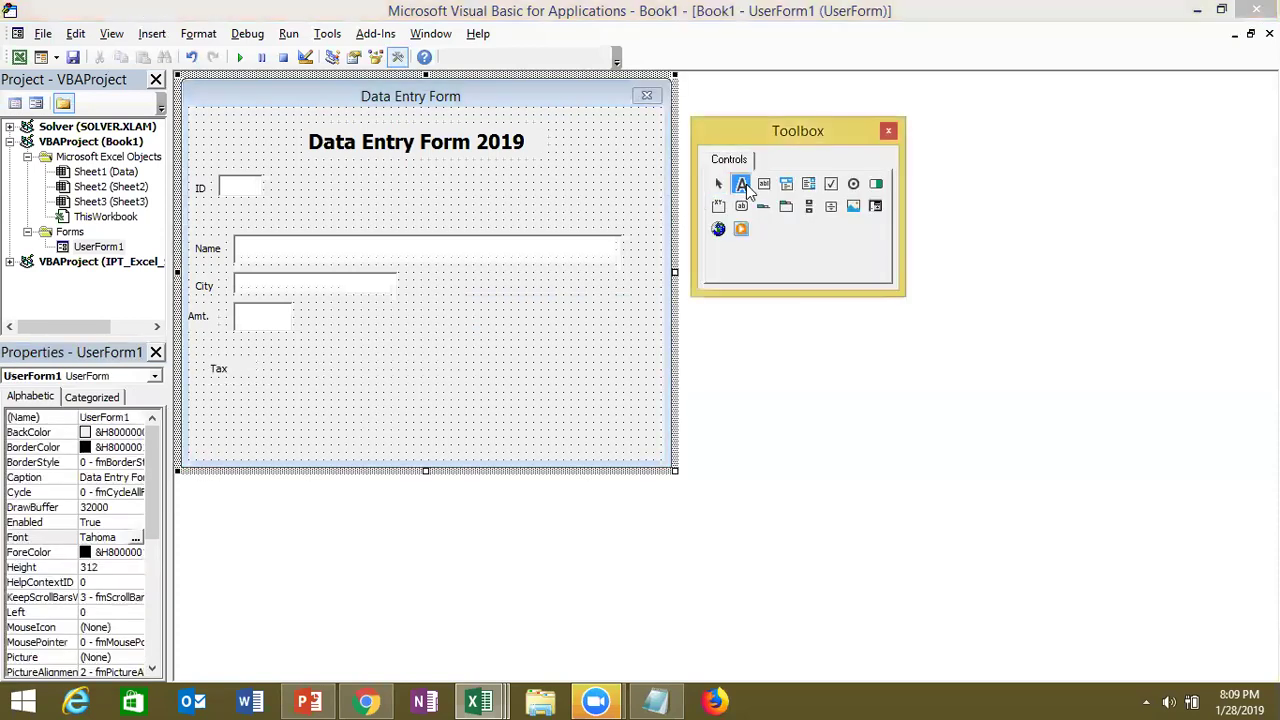
{"action": "left_click_drag", "start_coordinate": [294, 356], "coordinate": [367, 381]}
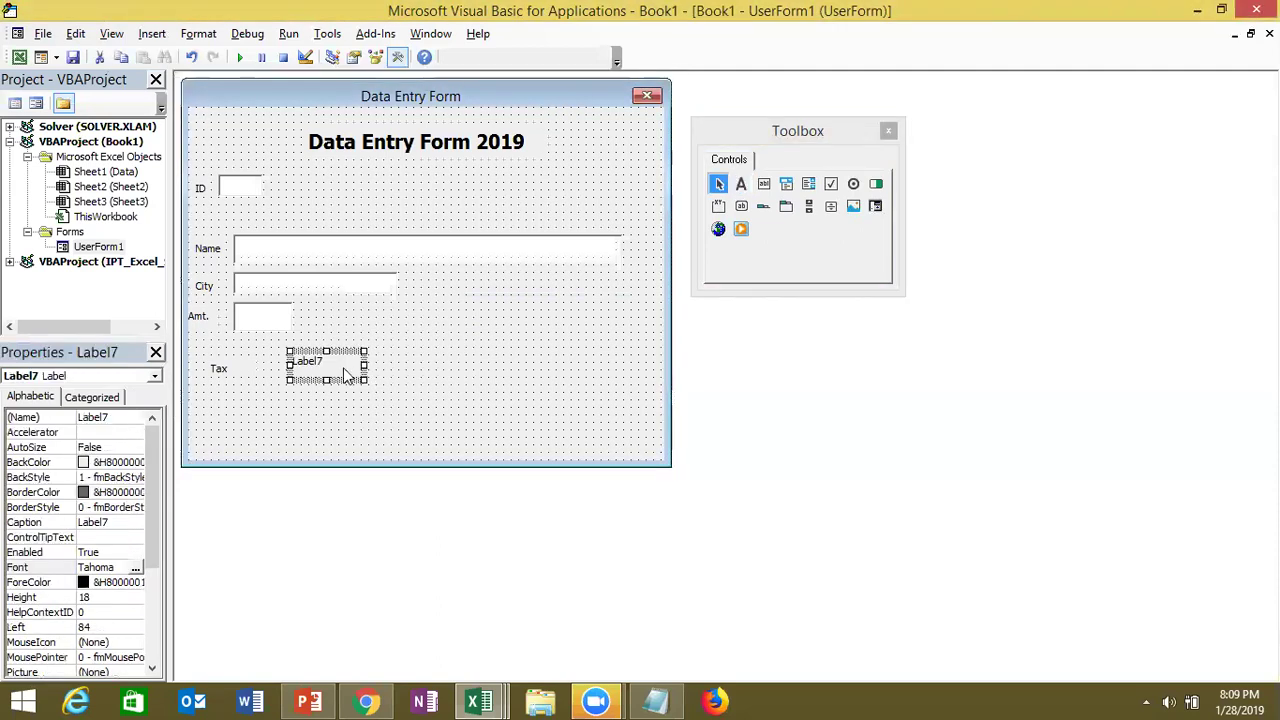
{"action": "key", "text": "BackSpace"}
{"action": "key", "text": "BackSpace"}
{"action": "key", "text": "BackSpace"}
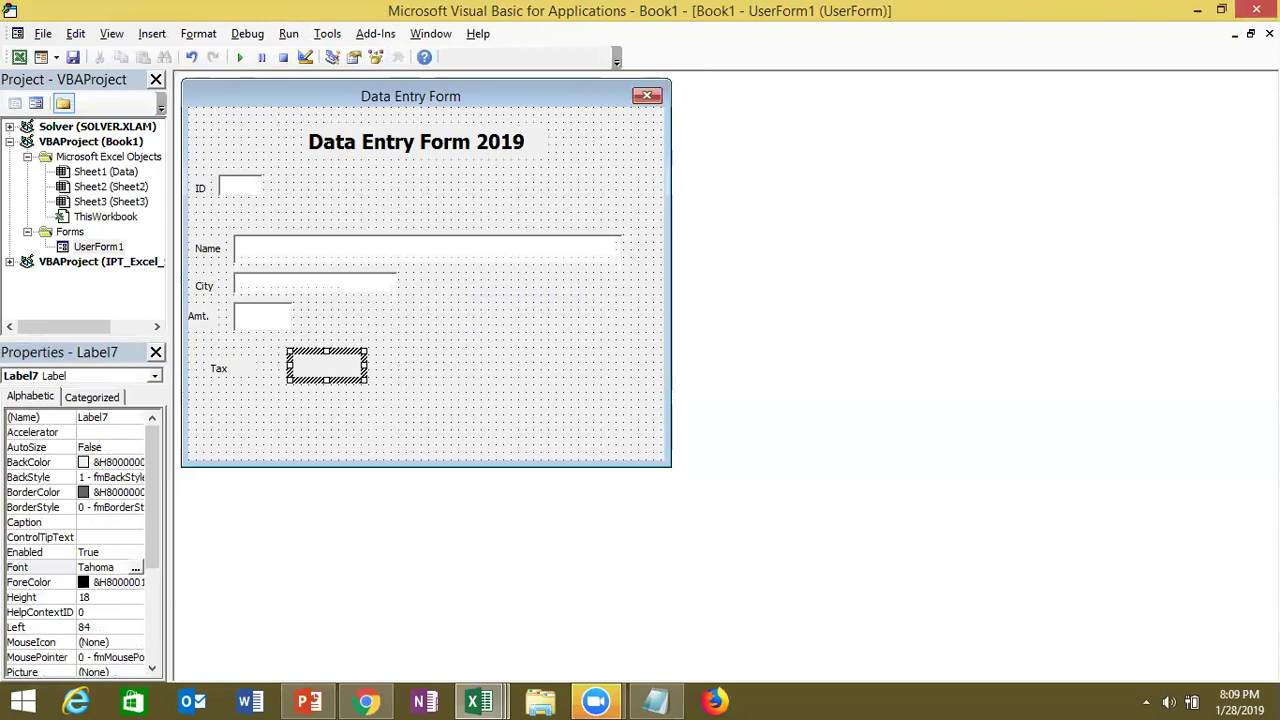
{"action": "type", "text": "Total"}
{"action": "left_click", "coordinate": [282, 400]}
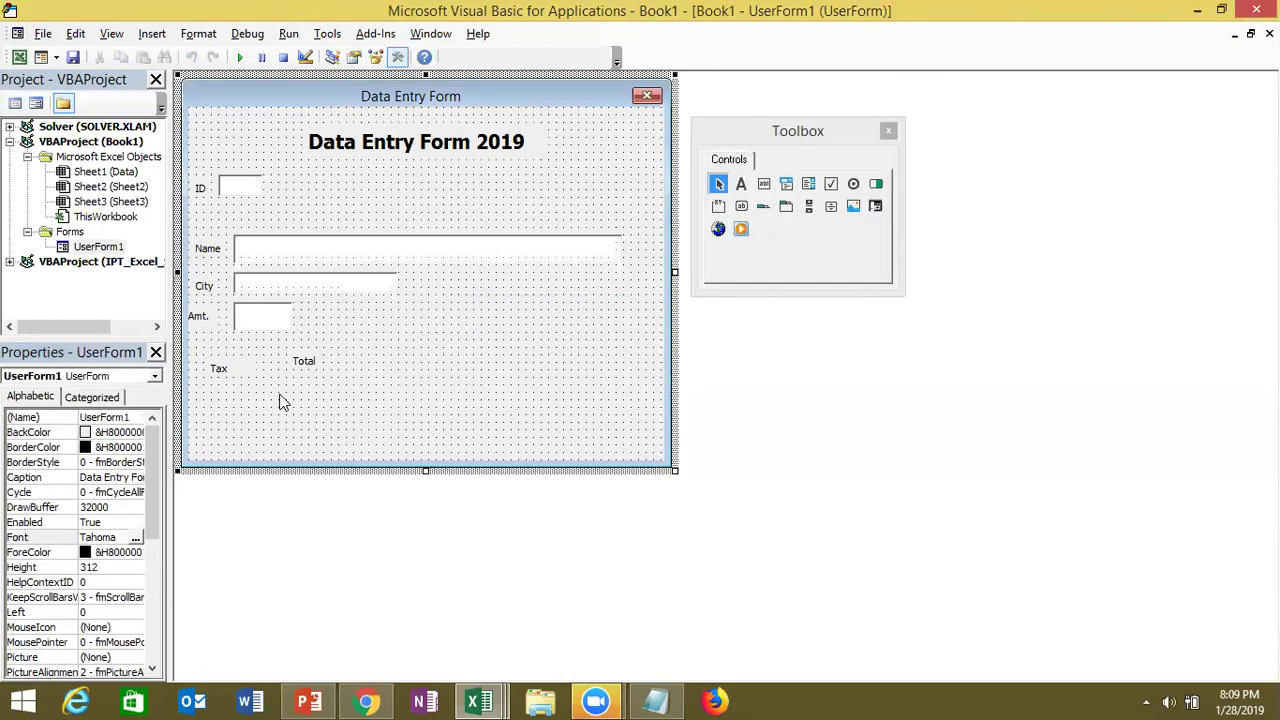
Draw text boxes under the Tax and Total labels, undoing an accidental extra label
{"action": "left_click", "coordinate": [765, 188]}
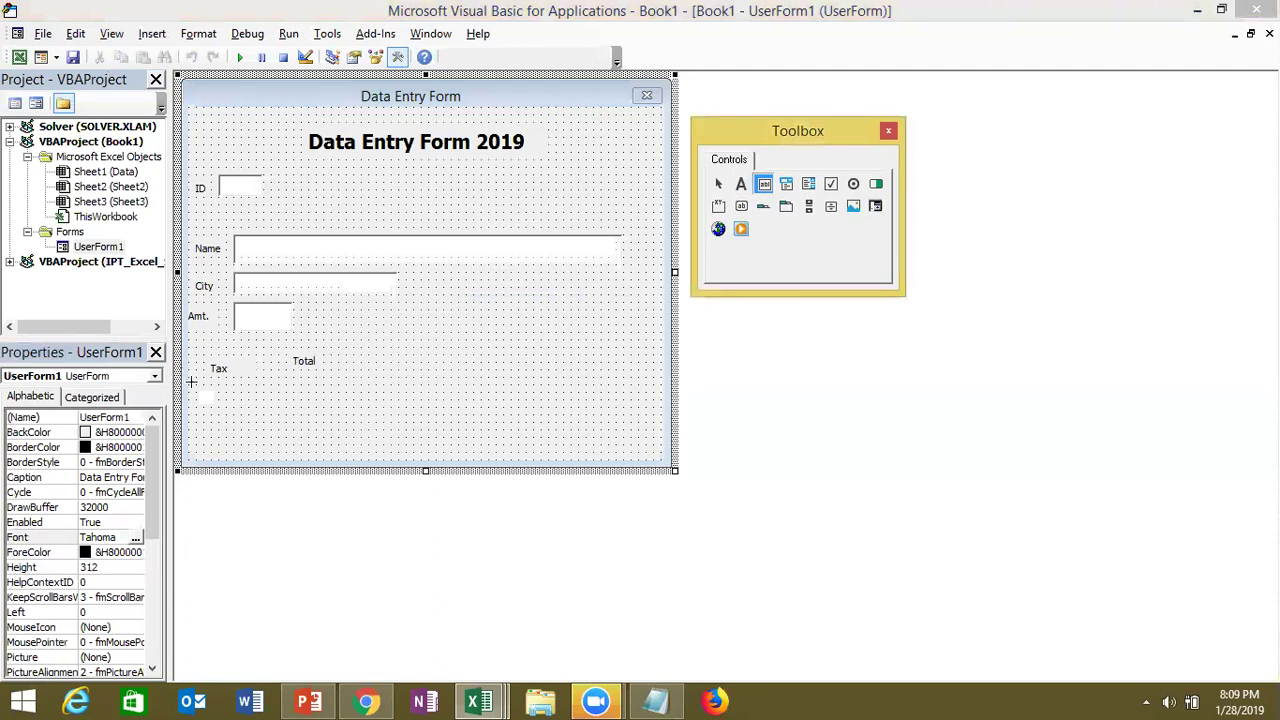
{"action": "mouse_move", "coordinate": [226, 383]}
{"action": "left_mouse_down"}
{"action": "mouse_move", "coordinate": [276, 411]}
{"action": "mouse_move", "coordinate": [378, 406]}
{"action": "left_mouse_up"}
{"action": "left_click", "coordinate": [741, 184]}
{"action": "left_click", "coordinate": [433, 394]}
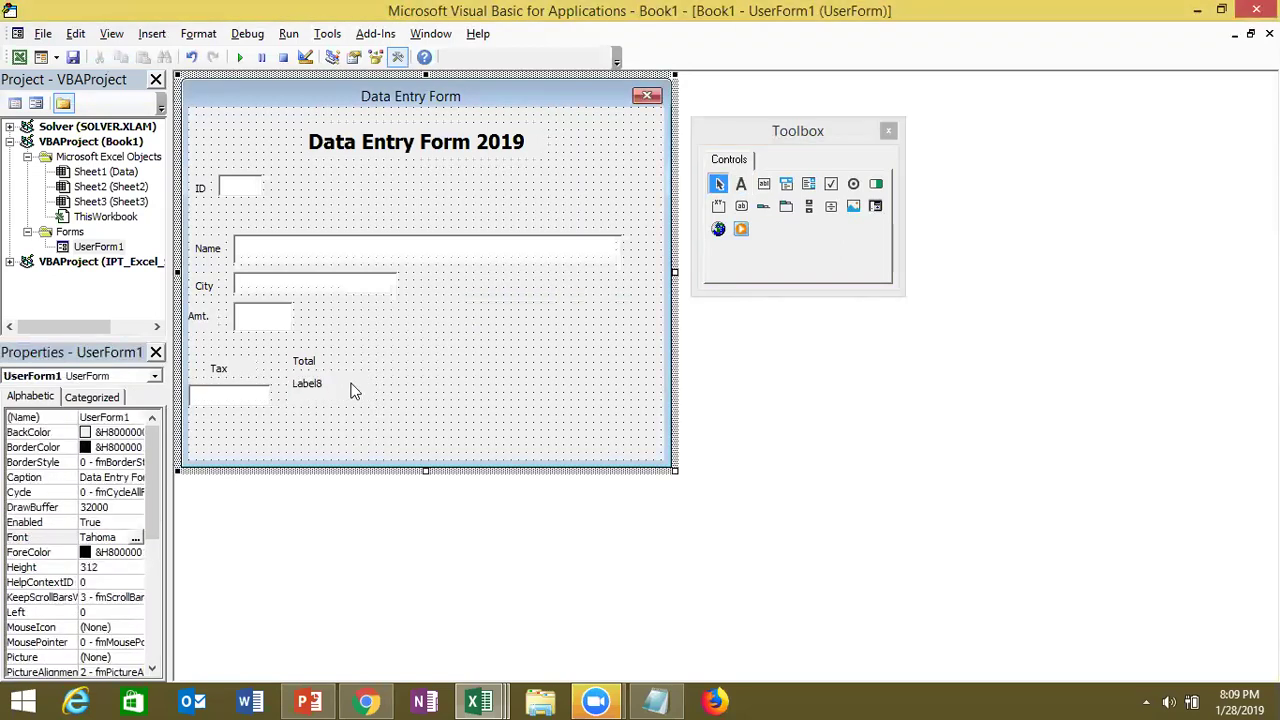
{"action": "key", "text": "ctrl+z"}
{"action": "left_click", "coordinate": [763, 184]}
{"action": "left_click_drag", "start_coordinate": [294, 378], "coordinate": [363, 406]}
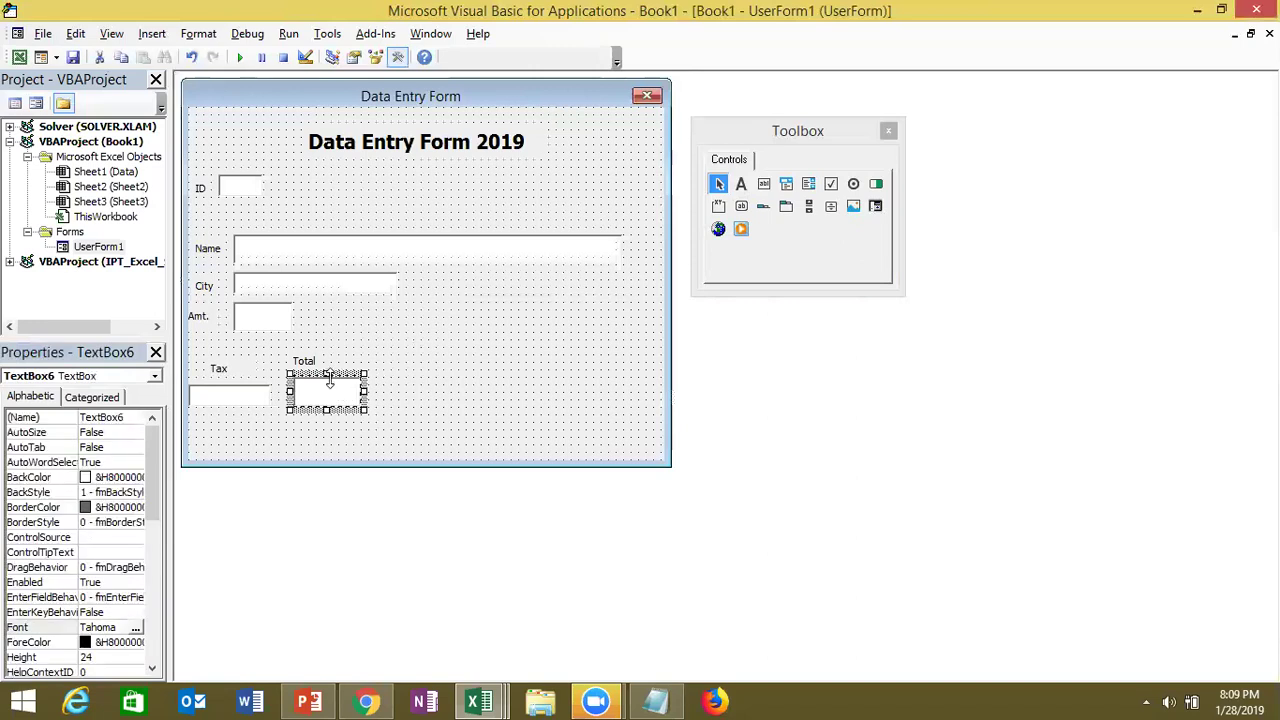
{"action": "left_click_drag", "start_coordinate": [332, 385], "coordinate": [330, 386]}
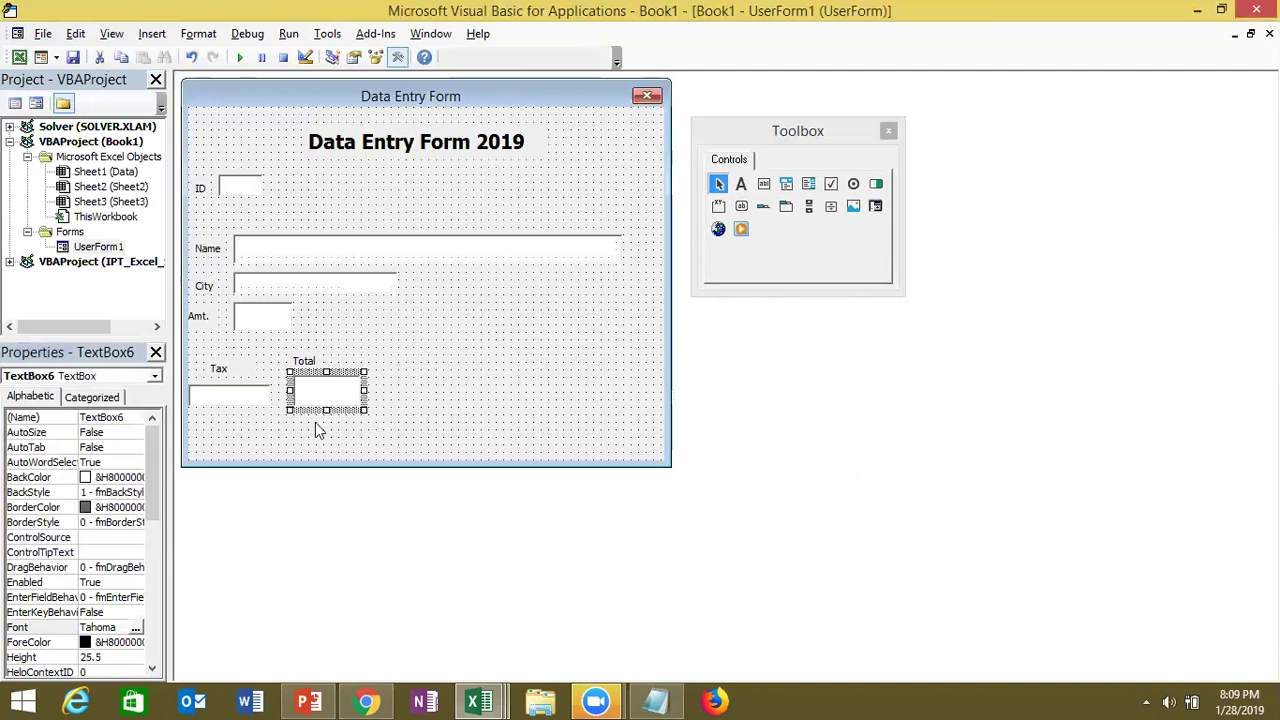
Resize the Tax and Total text boxes to a matching height of 25.5
{"action": "left_click", "coordinate": [258, 400]}
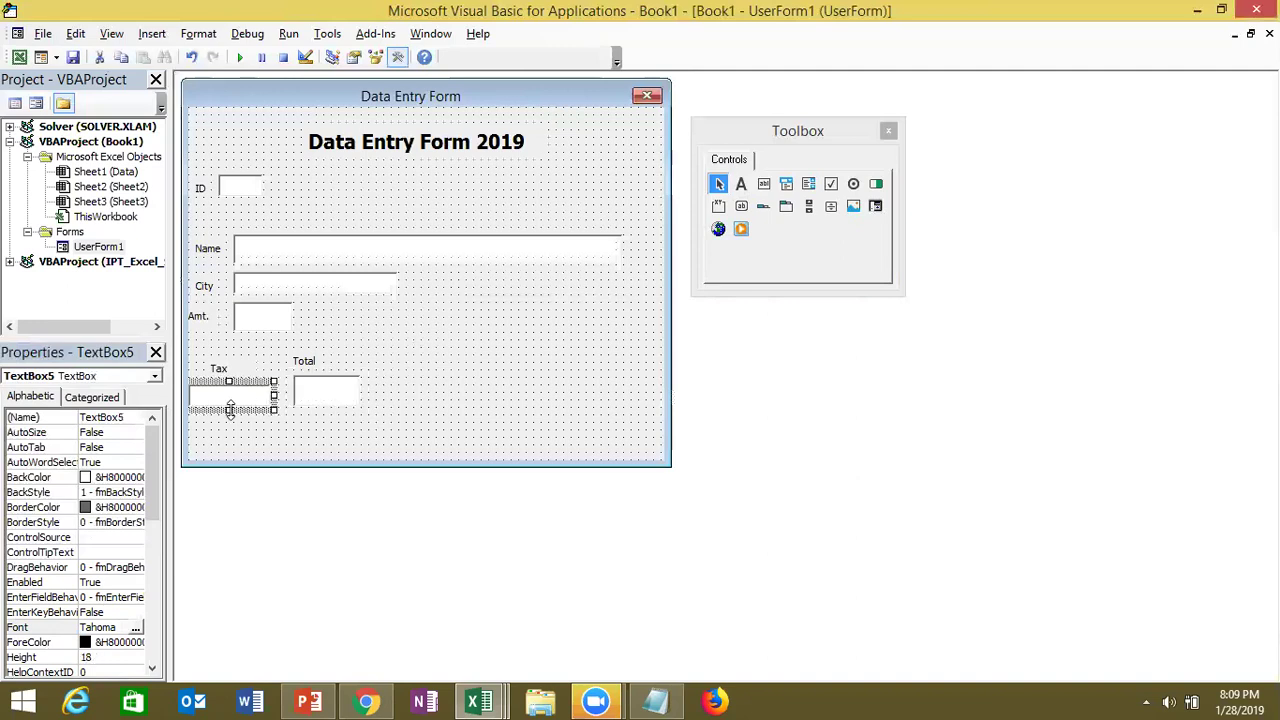
{"action": "left_click_drag", "start_coordinate": [230, 410], "coordinate": [231, 420]}
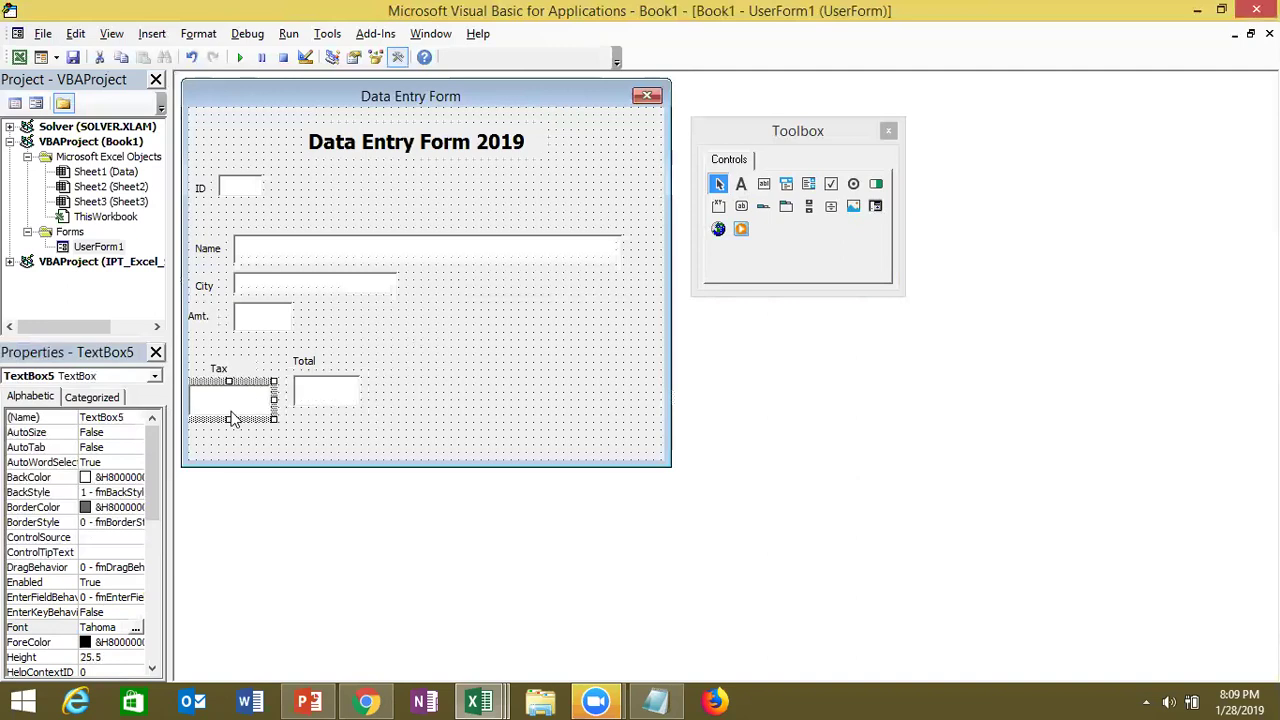
{"action": "left_click", "coordinate": [308, 400]}
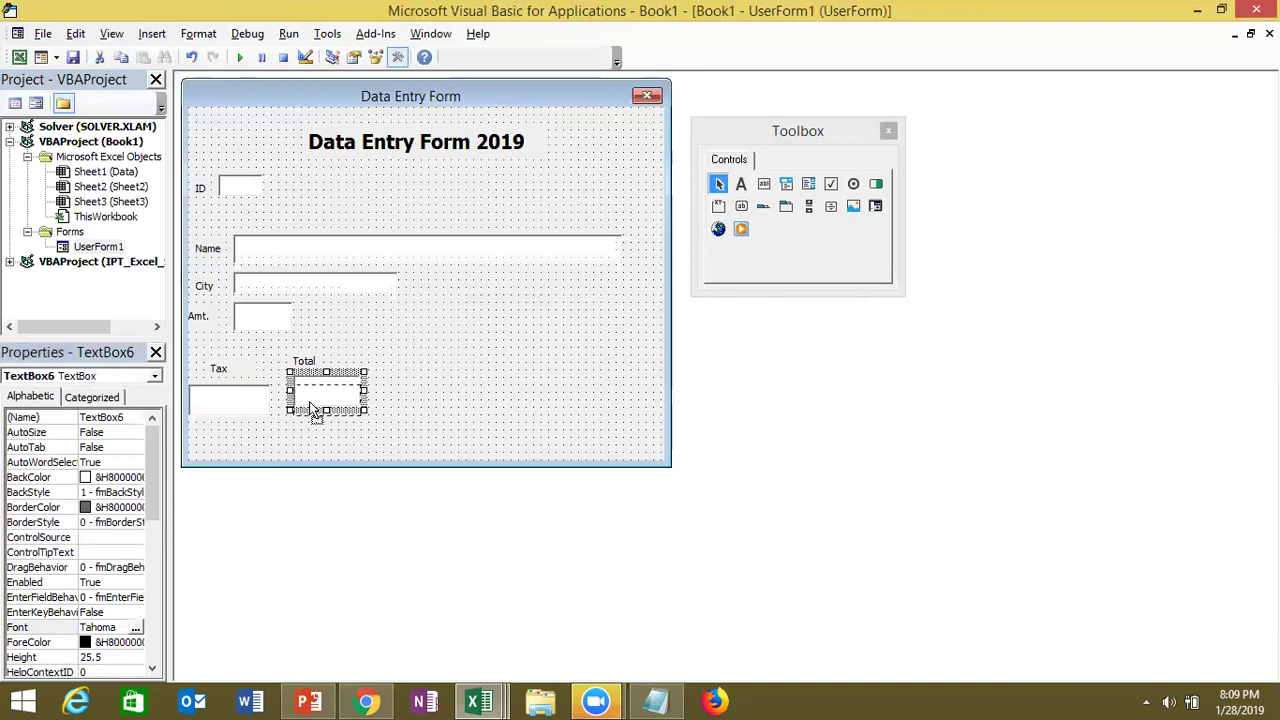
{"action": "left_click_drag", "start_coordinate": [312, 408], "coordinate": [311, 410]}
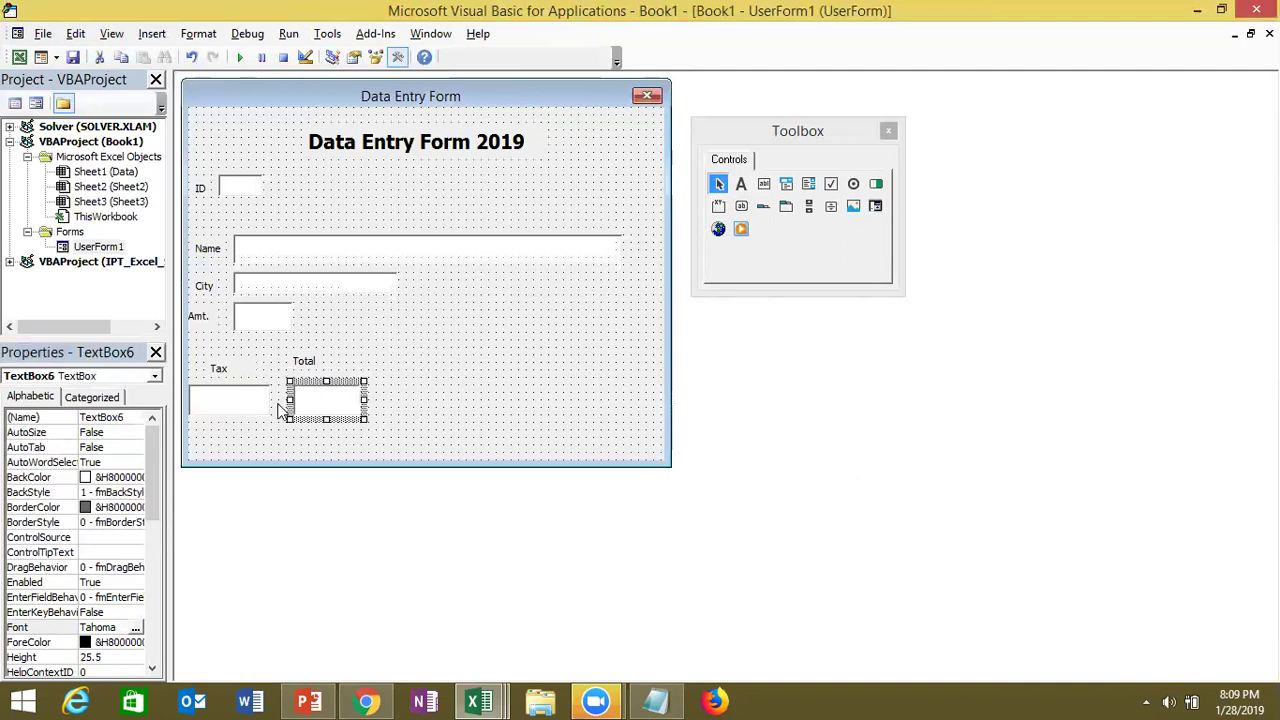
{"action": "left_click", "coordinate": [461, 377]}
{"action": "left_click", "coordinate": [200, 322]}
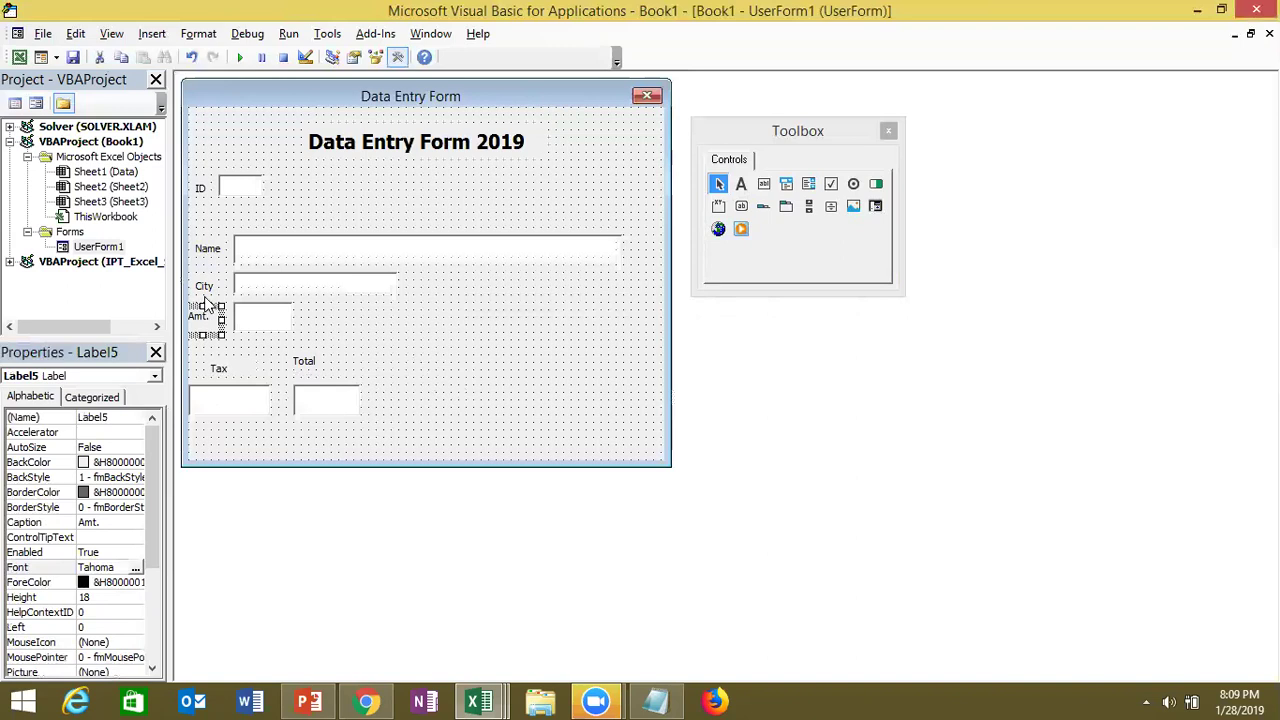
Left-align the City, Name and ID labels
{"action": "left_click", "coordinate": [204, 288], "text": "ctrl"}
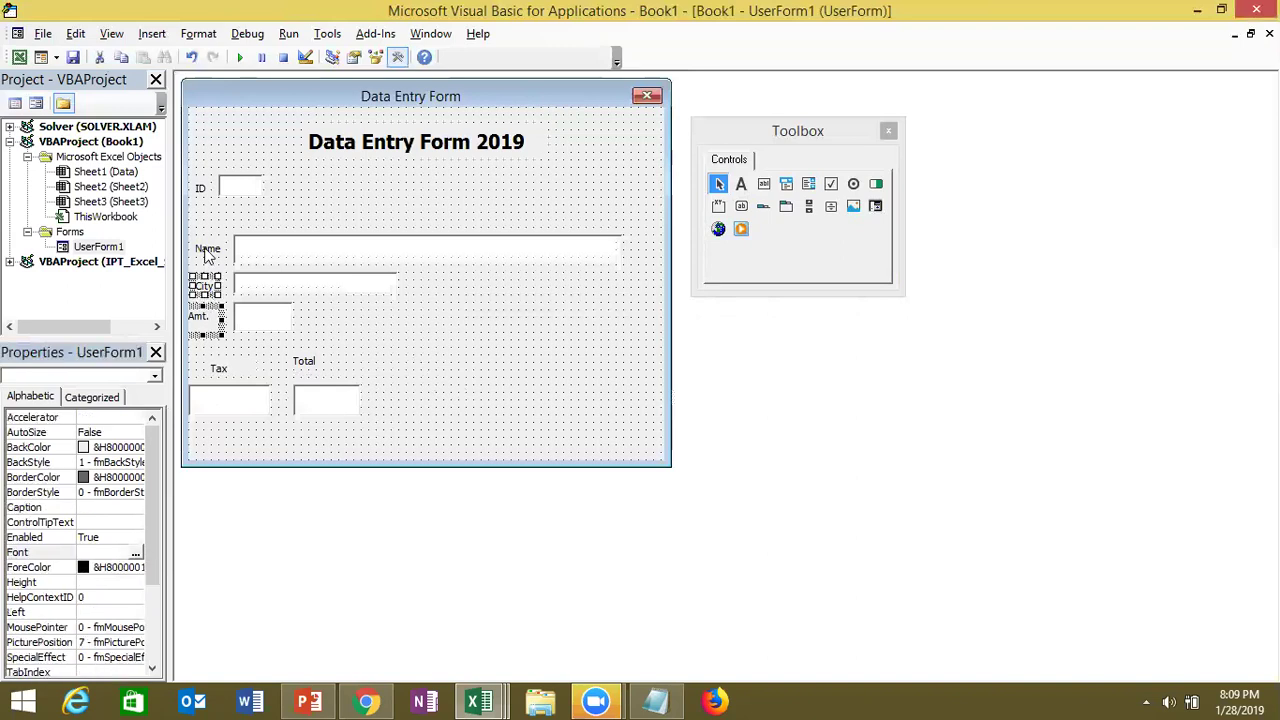
{"action": "left_click", "coordinate": [207, 248], "text": "ctrl"}
{"action": "left_click", "coordinate": [201, 189], "text": "ctrl"}
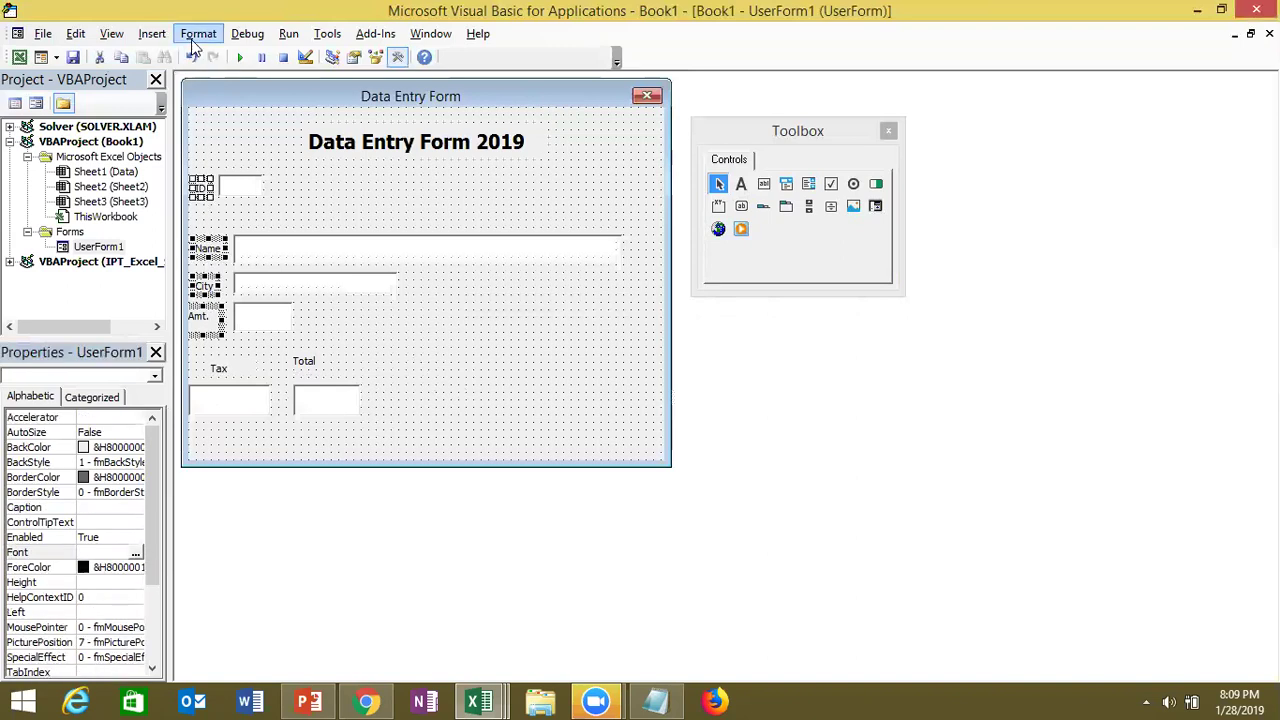
{"action": "left_click", "coordinate": [192, 36]}
{"action": "mouse_move", "coordinate": [229, 54]}
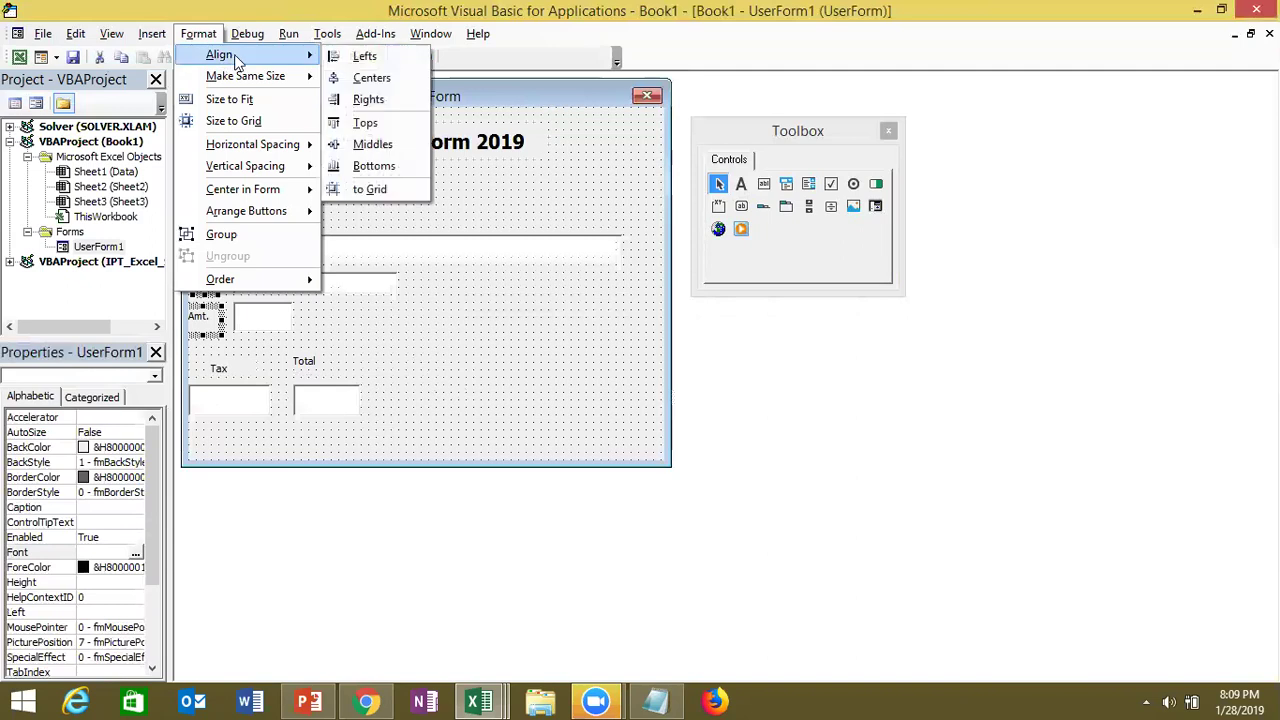
{"action": "left_click", "coordinate": [339, 58]}
{"action": "left_click", "coordinate": [410, 347]}
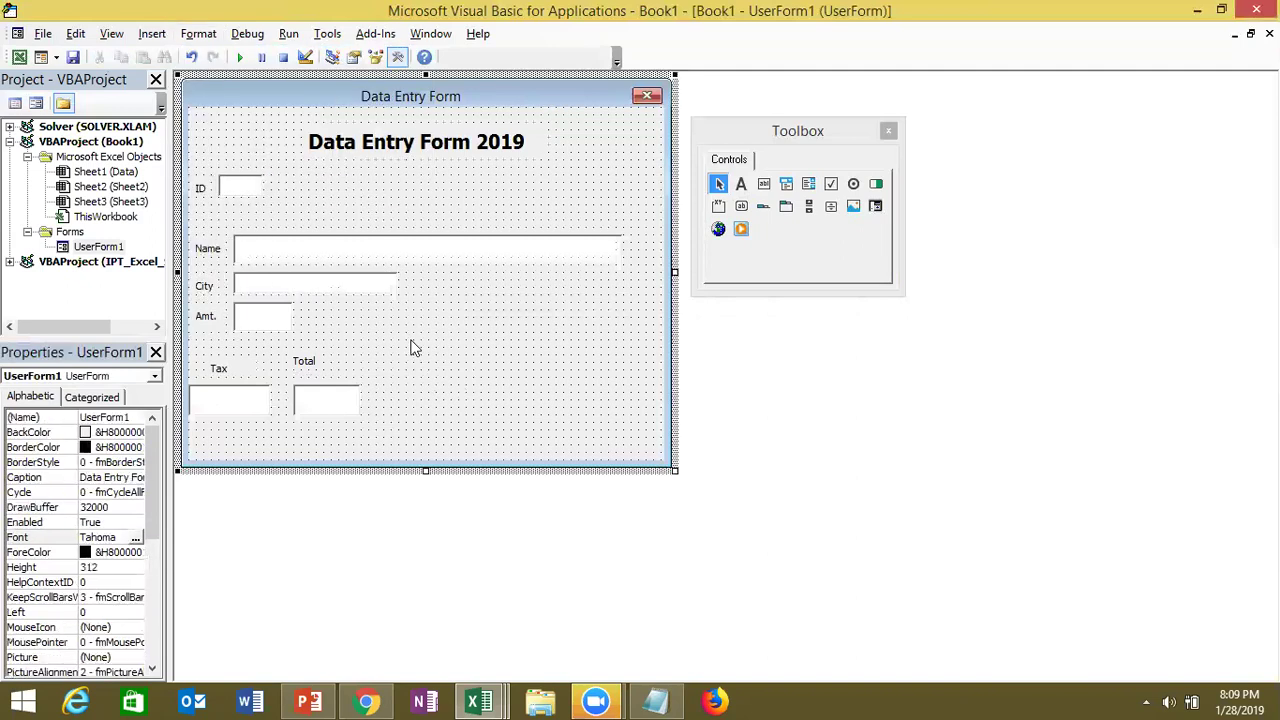
Left-align the Name, City and Amt. text boxes
{"action": "left_click", "coordinate": [322, 263]}
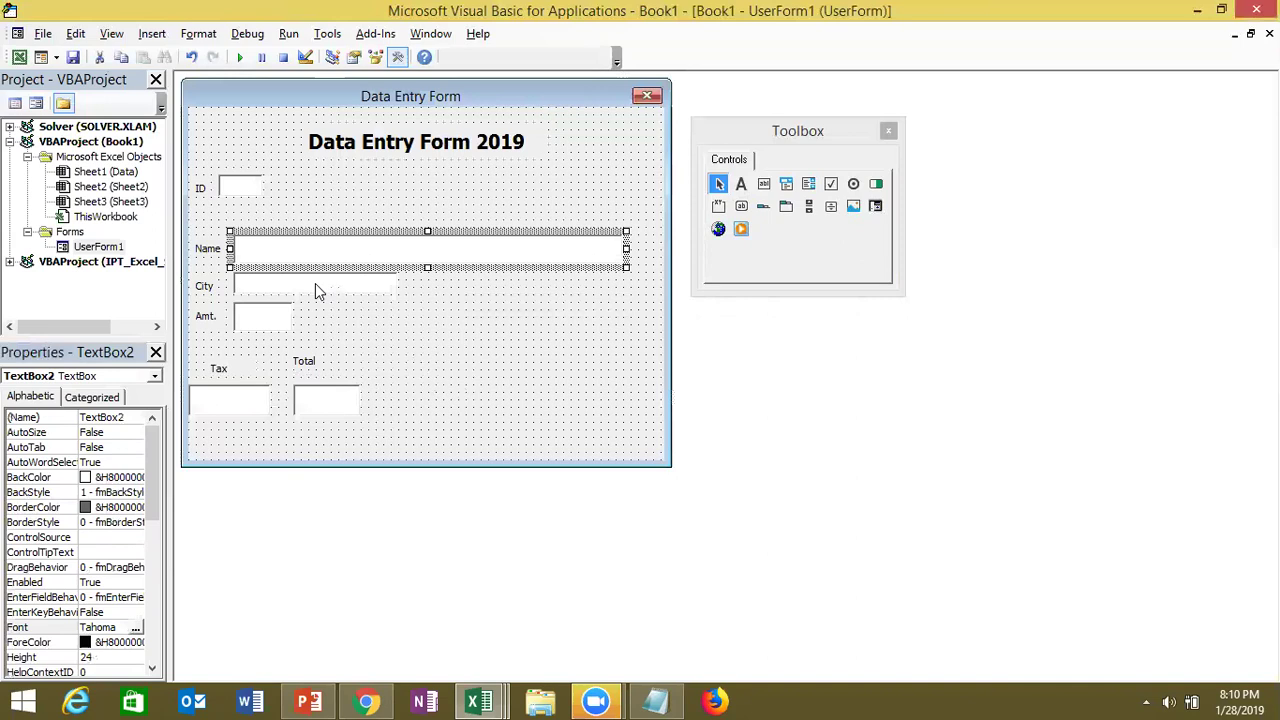
{"action": "left_click", "coordinate": [315, 283], "text": "ctrl"}
{"action": "left_click", "coordinate": [288, 312], "text": "ctrl"}
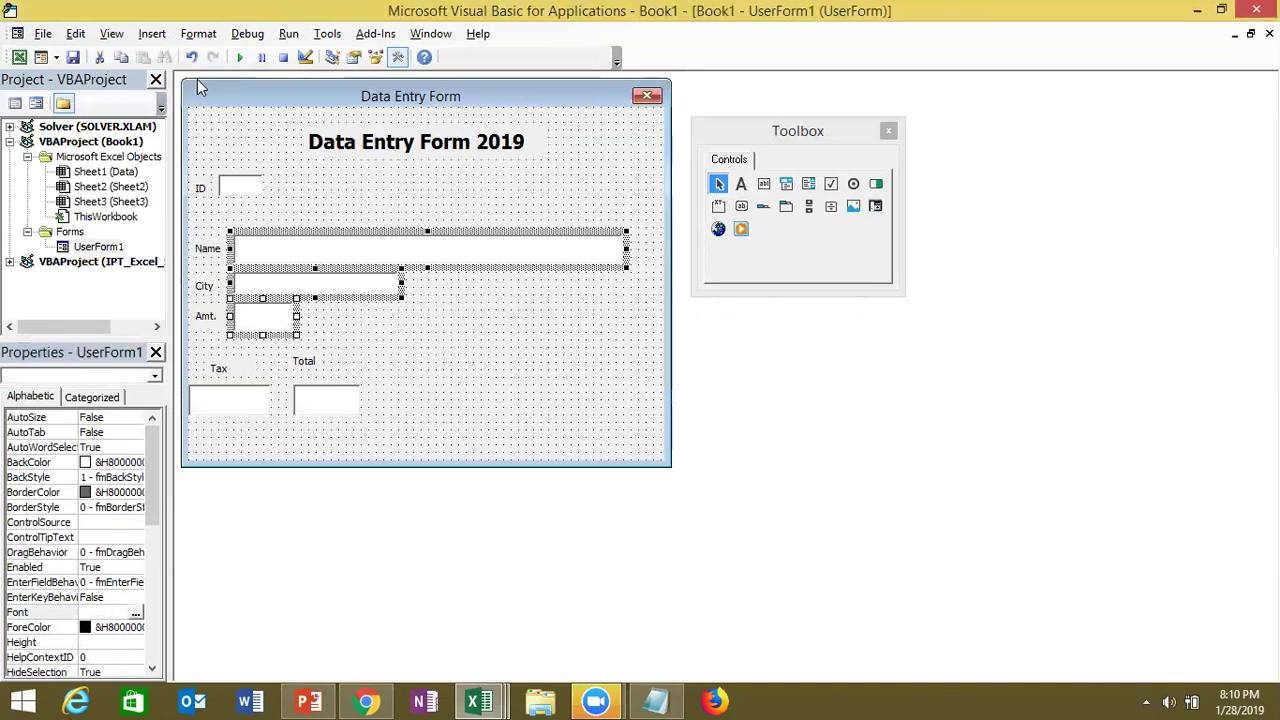
{"action": "left_click", "coordinate": [198, 38]}
{"action": "mouse_move", "coordinate": [218, 54]}
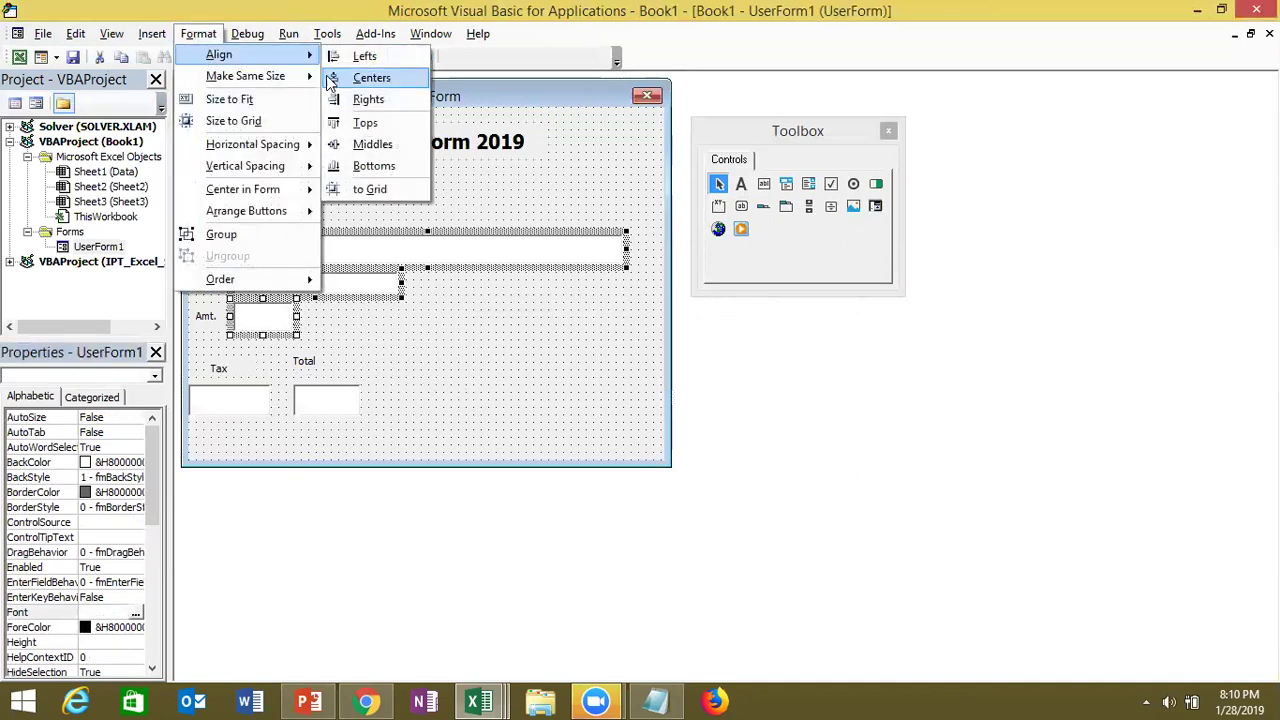
{"action": "left_click", "coordinate": [340, 58]}
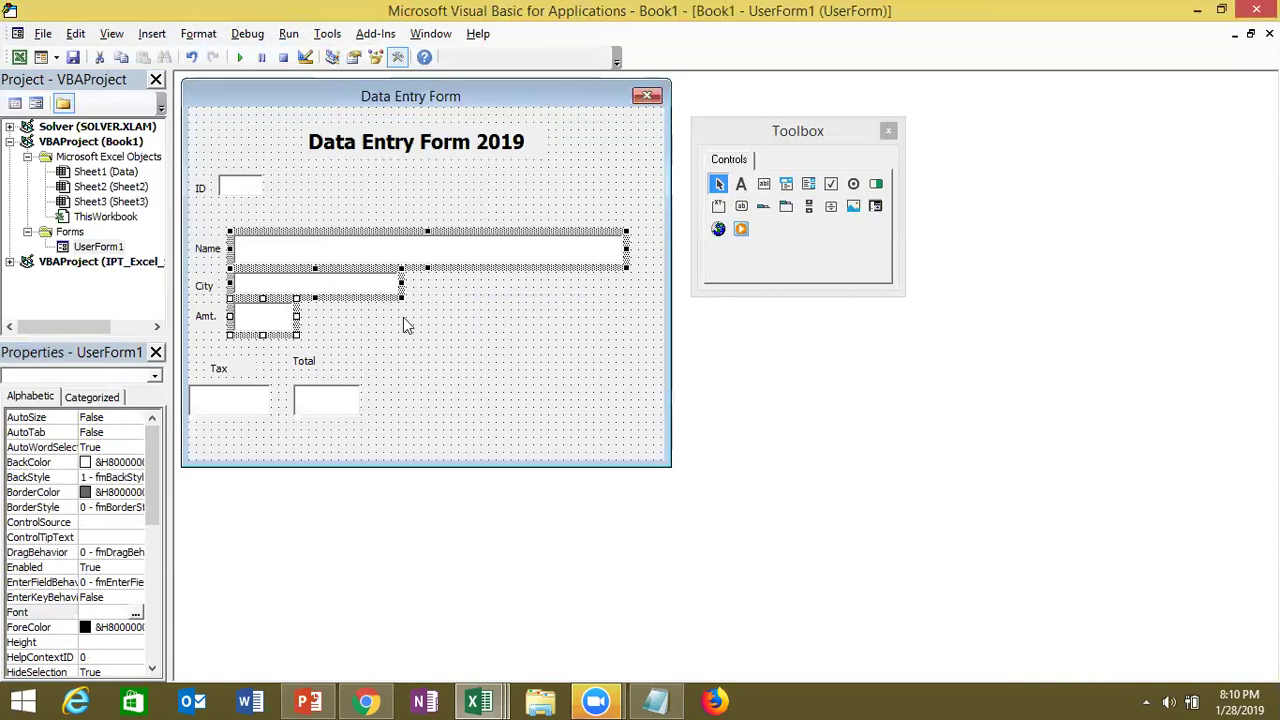
{"action": "left_click", "coordinate": [416, 366]}
Align the tops of the Tax and Total text boxes
{"action": "left_click", "coordinate": [242, 184]}
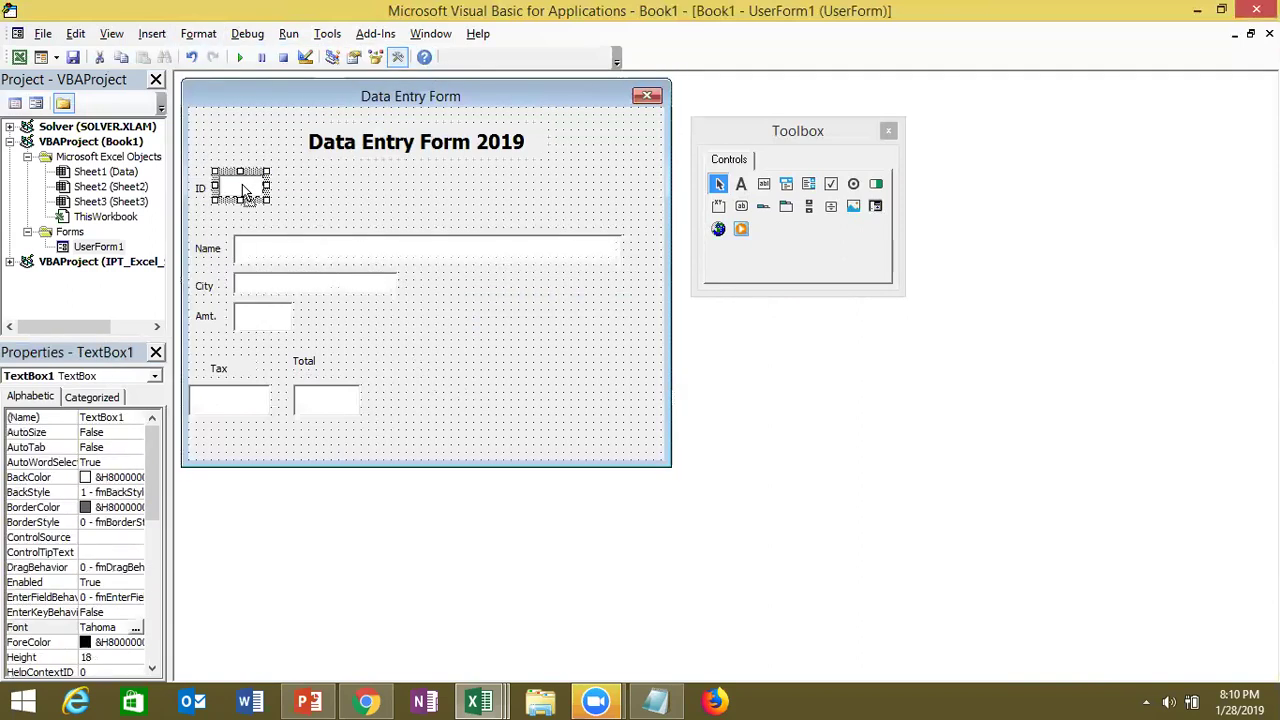
{"action": "left_click", "coordinate": [249, 399]}
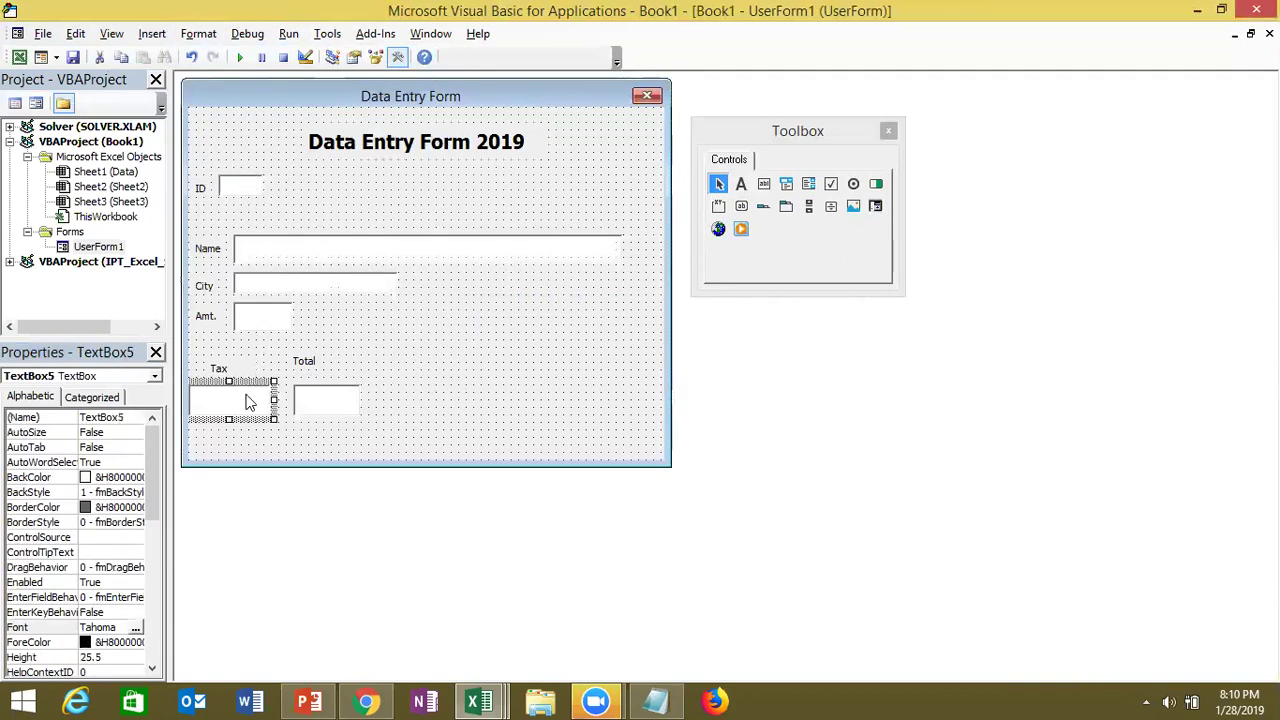
{"action": "left_click", "coordinate": [316, 405], "text": "ctrl"}
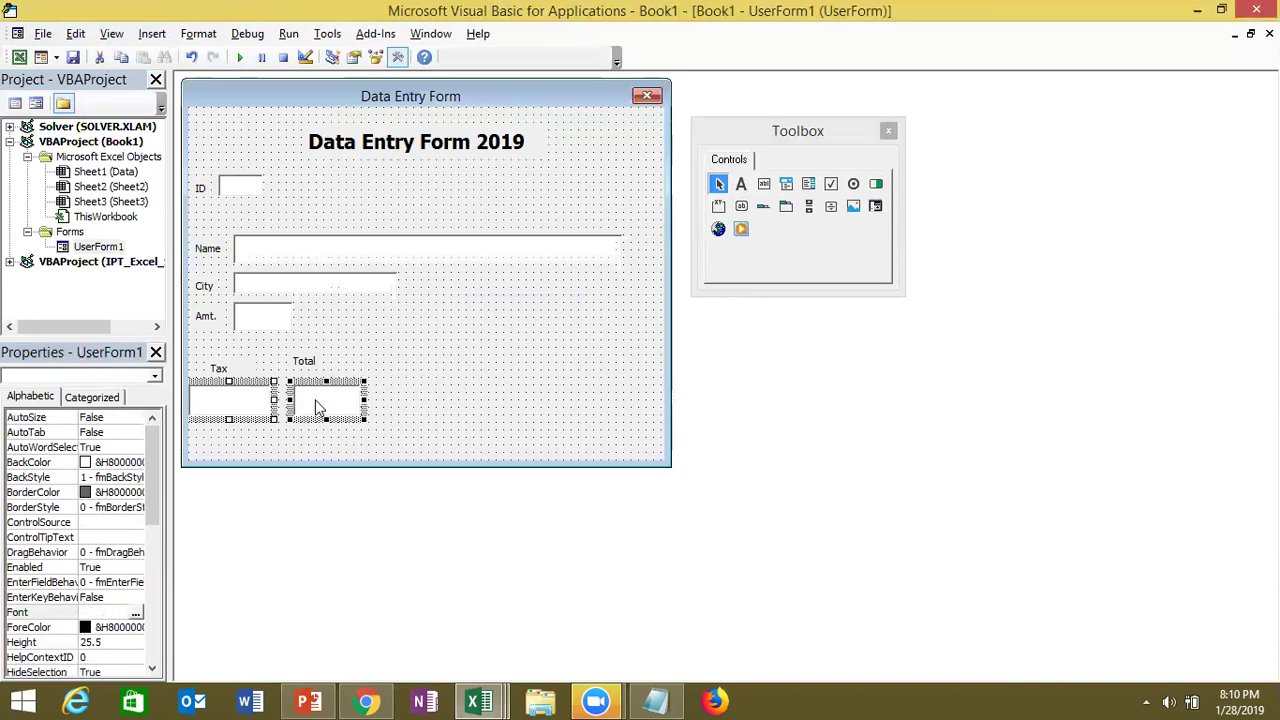
{"action": "left_click", "coordinate": [240, 35]}
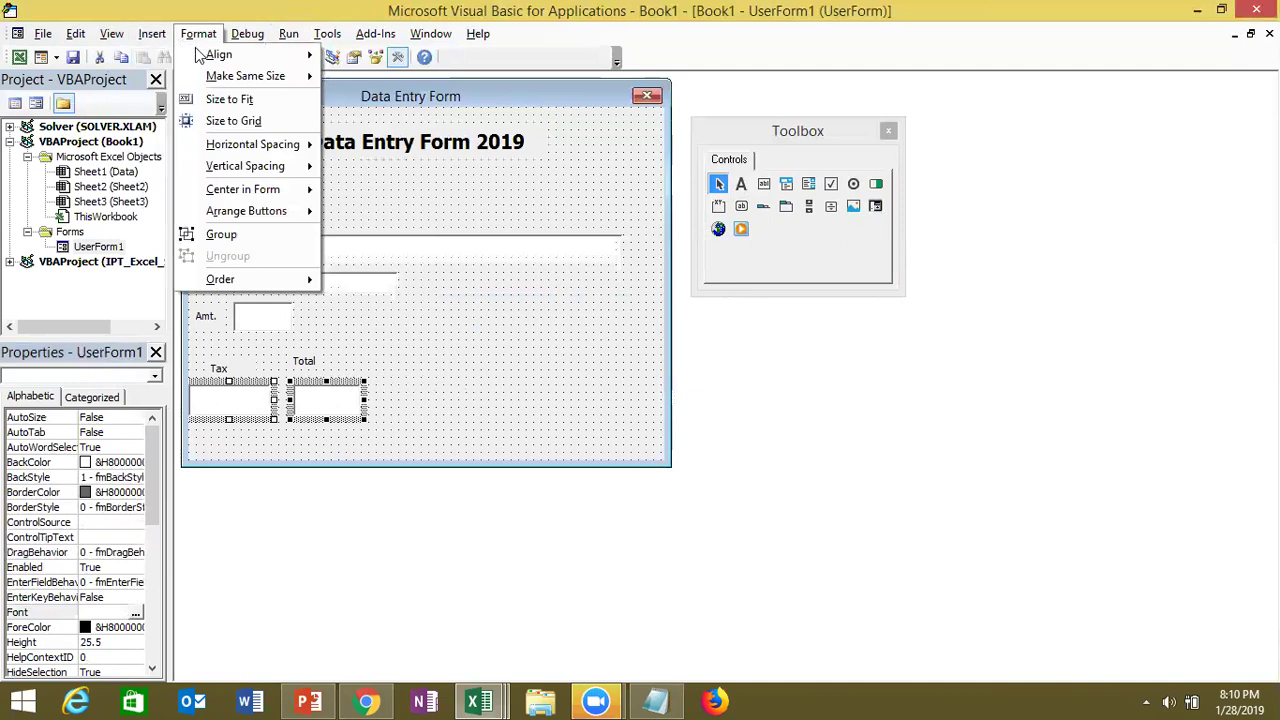
{"action": "mouse_move", "coordinate": [220, 58]}
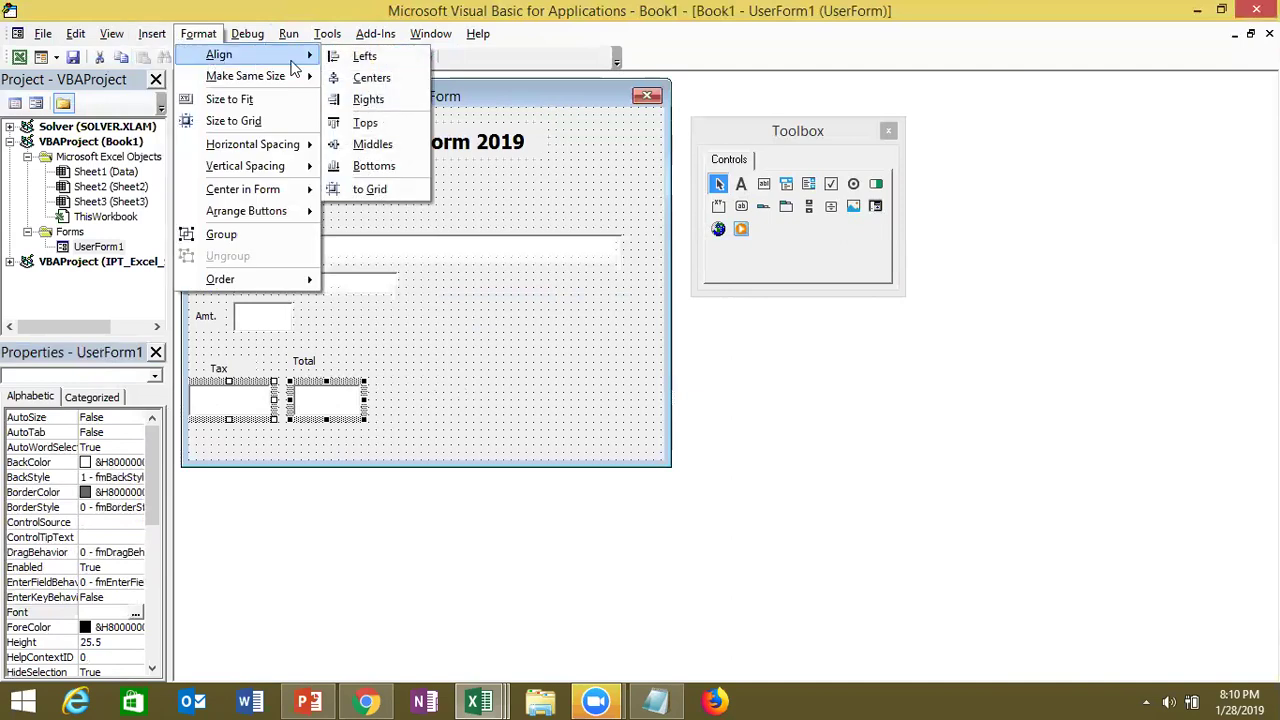
{"action": "left_click", "coordinate": [365, 123]}
{"action": "left_click", "coordinate": [238, 362]}
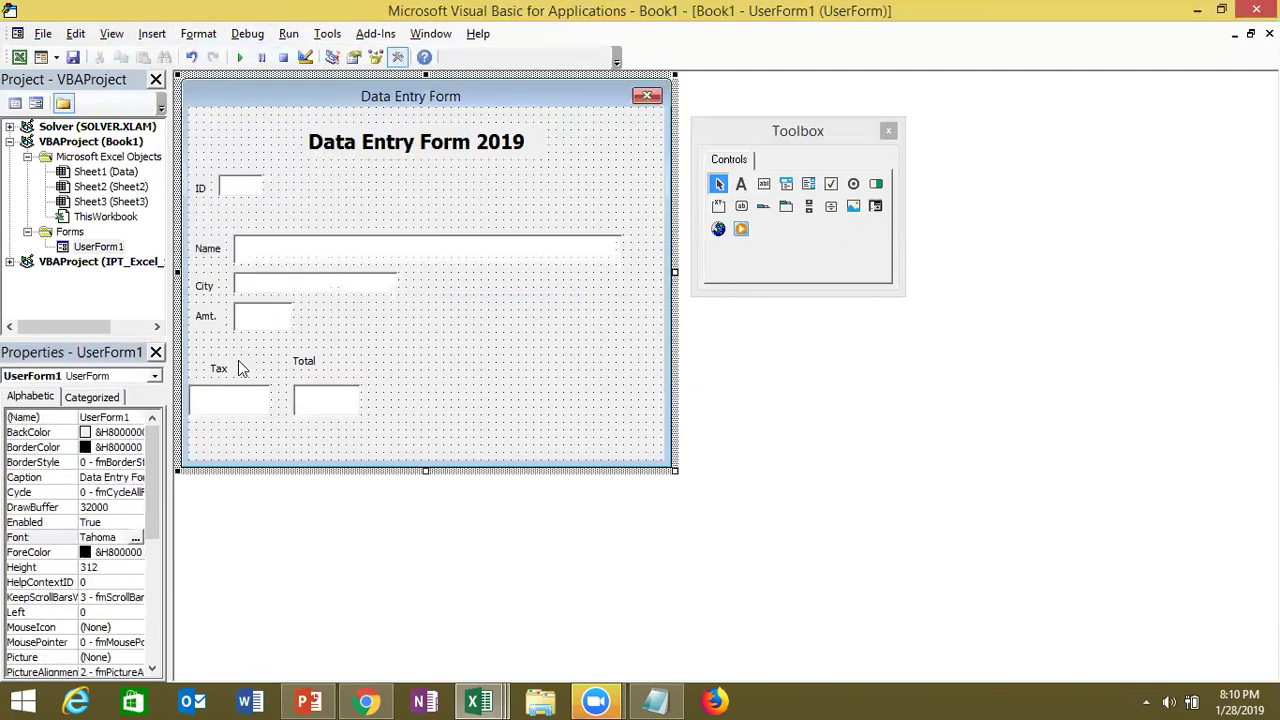
Align the tops of the Tax and Total labels
{"action": "left_click", "coordinate": [238, 368]}
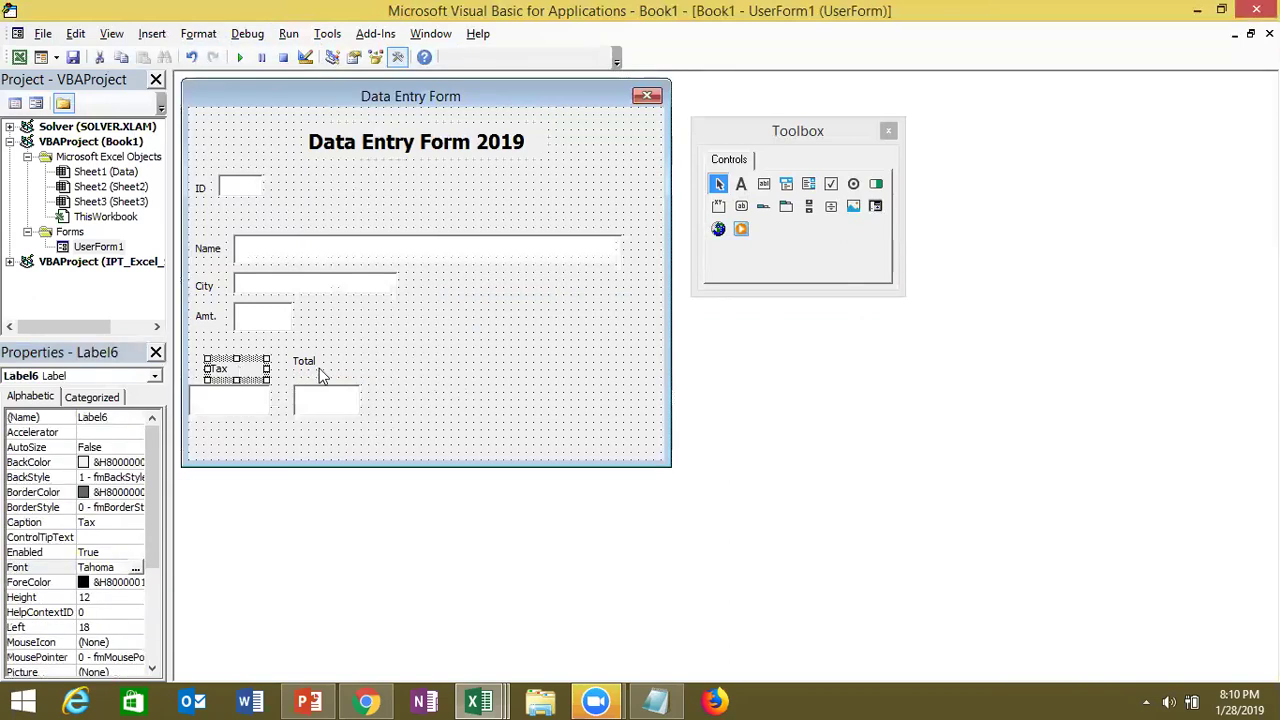
{"action": "left_click", "coordinate": [318, 366], "text": "ctrl"}
{"action": "left_click", "coordinate": [205, 36]}
{"action": "mouse_move", "coordinate": [238, 49]}
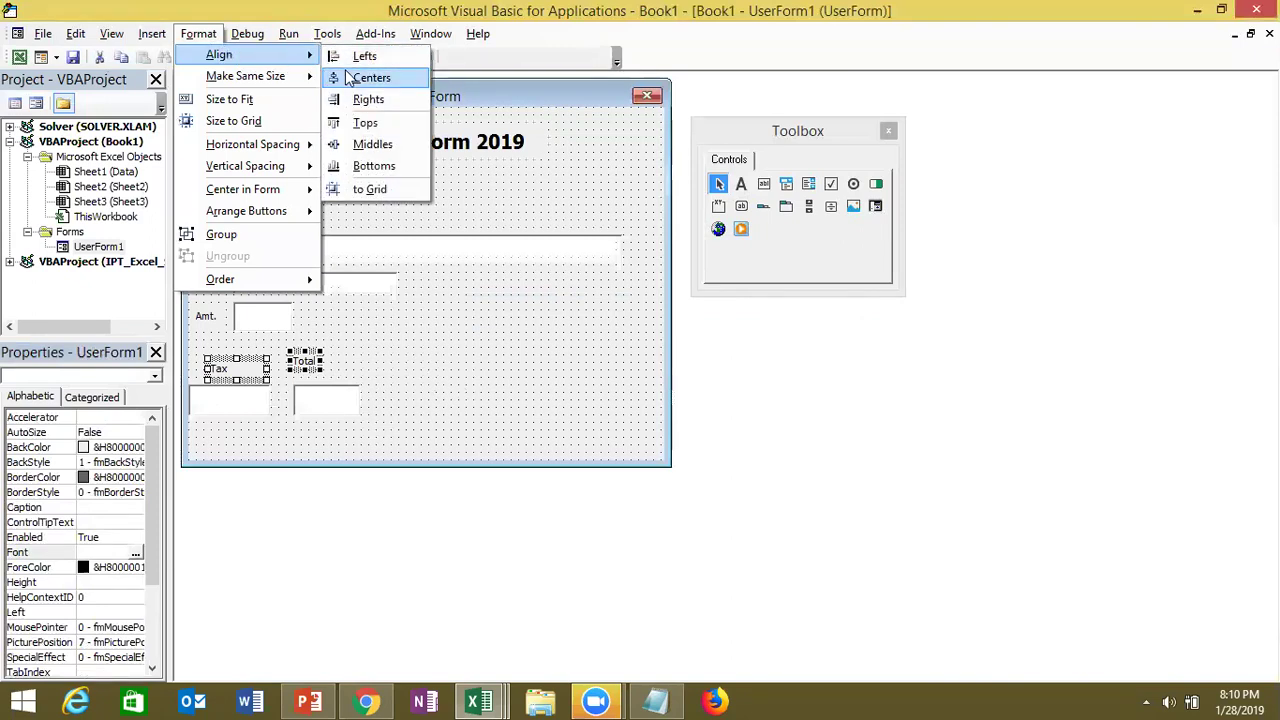
{"action": "left_click", "coordinate": [370, 123]}
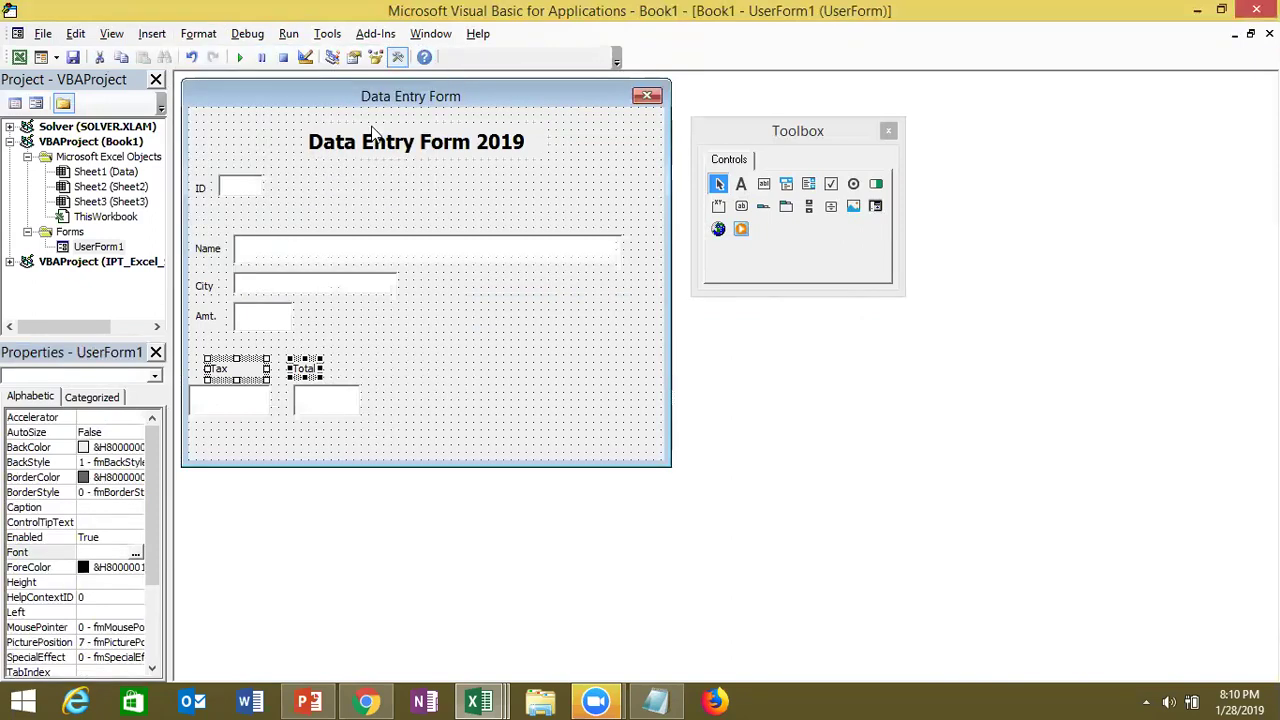
{"action": "left_click", "coordinate": [489, 378]}
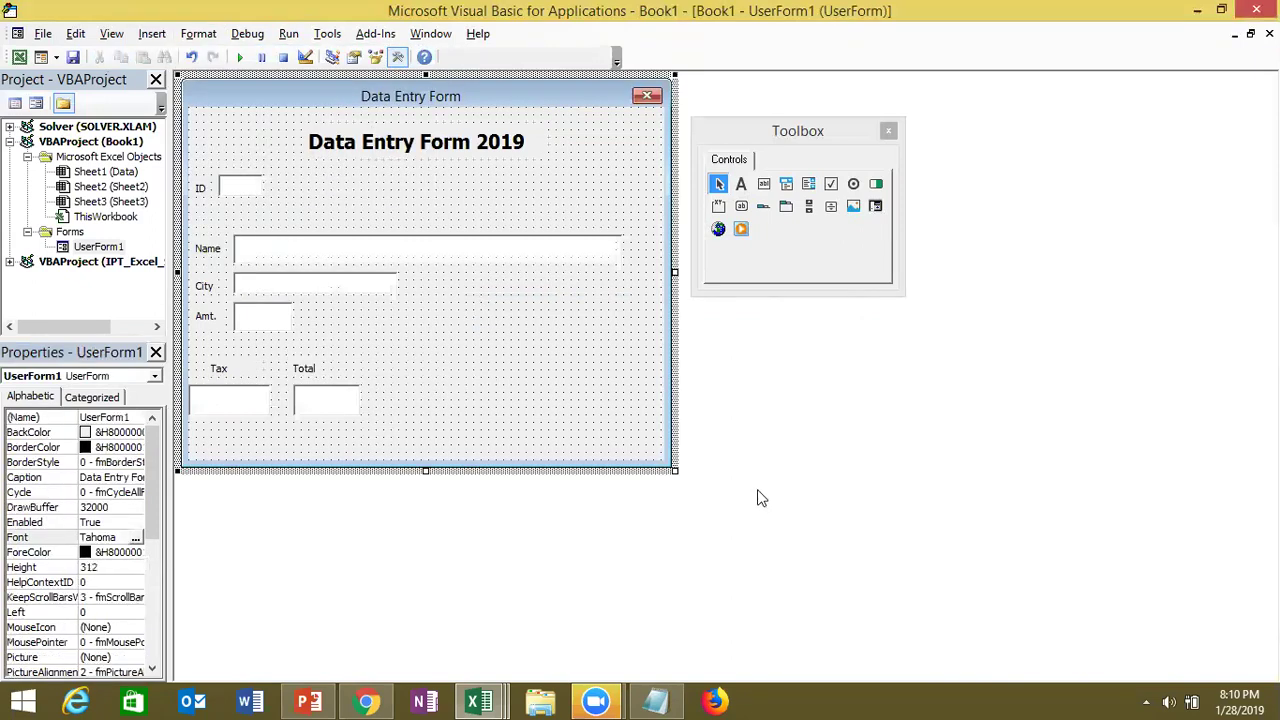
Draw a command button at the form's bottom right captioned 'Sumit'
{"action": "left_click", "coordinate": [741, 206]}
{"action": "mouse_move", "coordinate": [571, 390]}
{"action": "left_mouse_down"}
{"action": "mouse_move", "coordinate": [616, 389]}
{"action": "mouse_move", "coordinate": [645, 425]}
{"action": "left_mouse_up"}
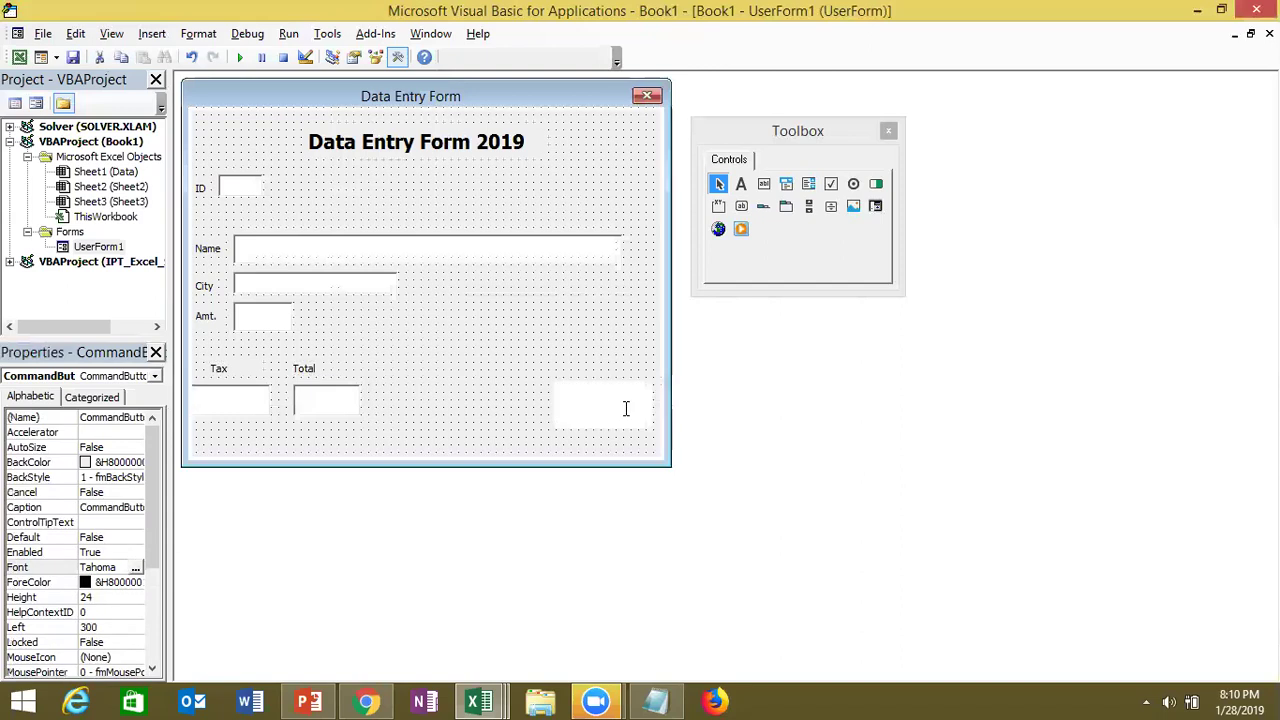
{"action": "key", "text": "BackSpace"}
{"action": "key", "text": "BackSpace"}
{"action": "key", "text": "BackSpace"}
{"action": "key", "text": "BackSpace"}
{"action": "key", "text": "BackSpace"}
{"action": "key", "text": "BackSpace"}
{"action": "key", "text": "BackSpace"}
{"action": "key", "text": "BackSpace"}
{"action": "type", "text": "um"}
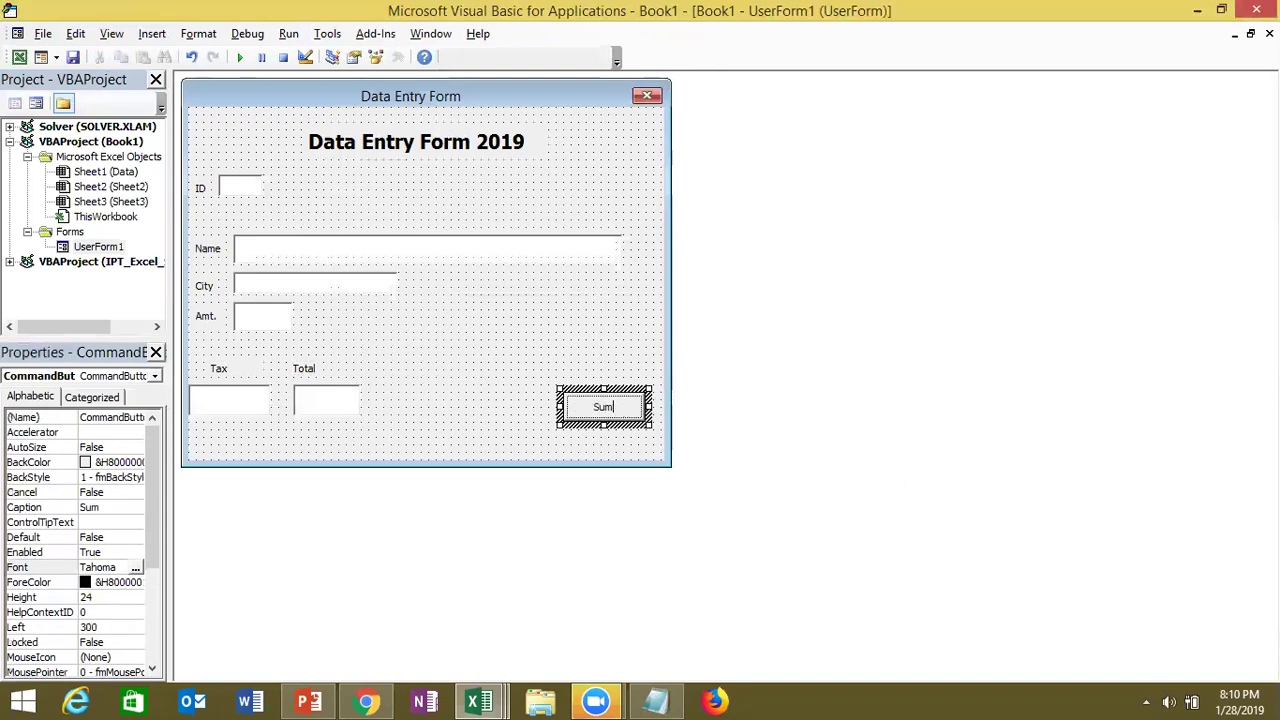
{"action": "type", "text": "it"}
{"action": "left_click", "coordinate": [557, 445]}
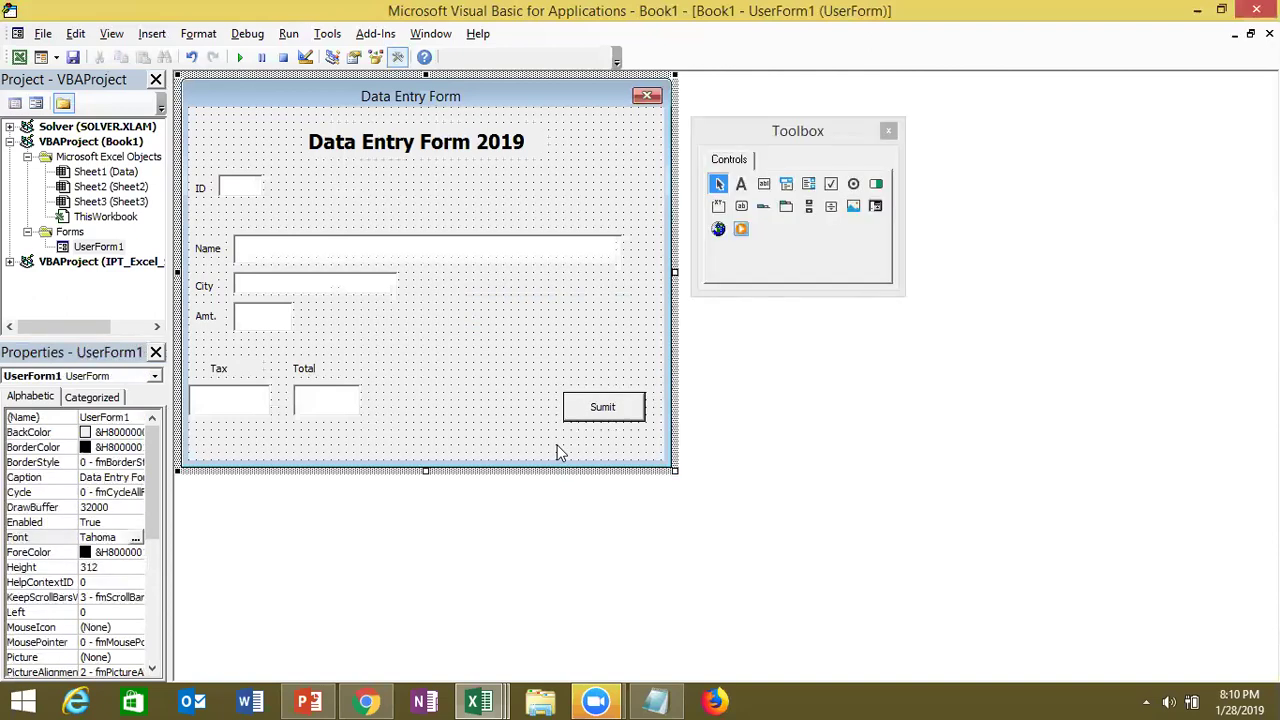
Draw a second command button left of Sumit captioned 'Clear'
{"action": "left_click", "coordinate": [749, 214]}
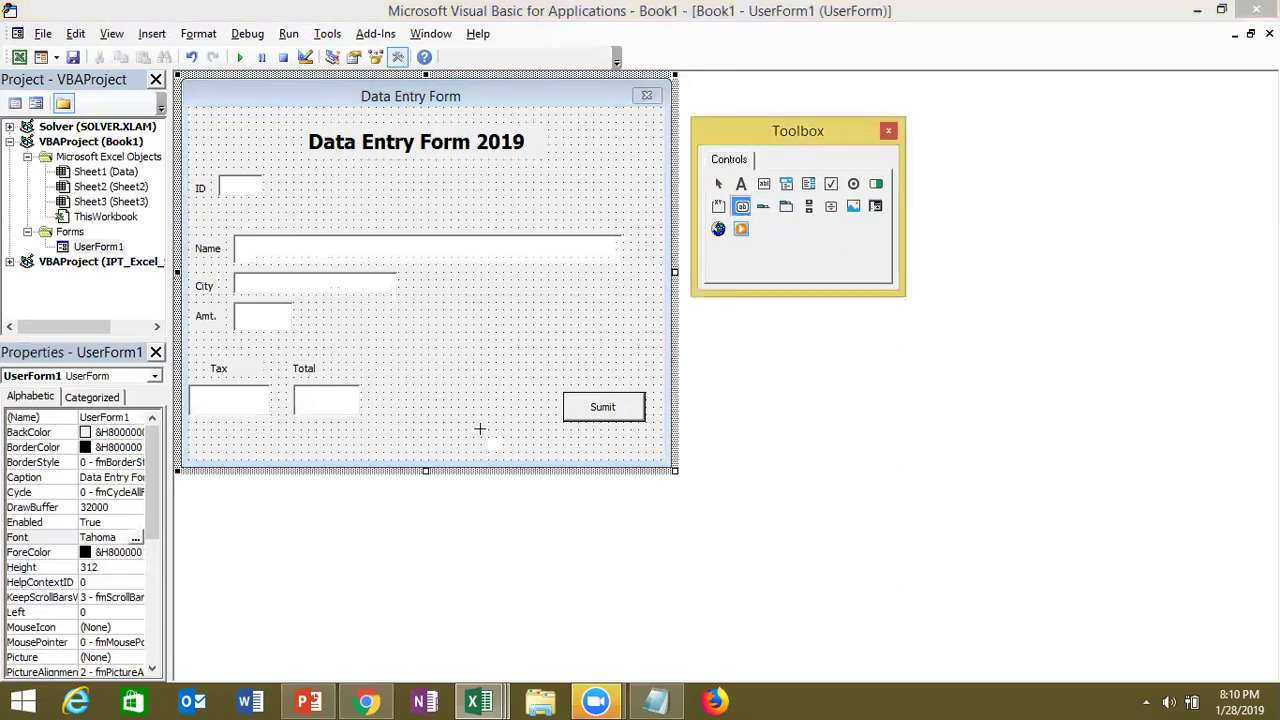
{"action": "mouse_move", "coordinate": [473, 386]}
{"action": "left_mouse_down"}
{"action": "mouse_move", "coordinate": [534, 402]}
{"action": "mouse_move", "coordinate": [545, 424]}
{"action": "left_mouse_up"}
{"action": "left_click", "coordinate": [540, 424]}
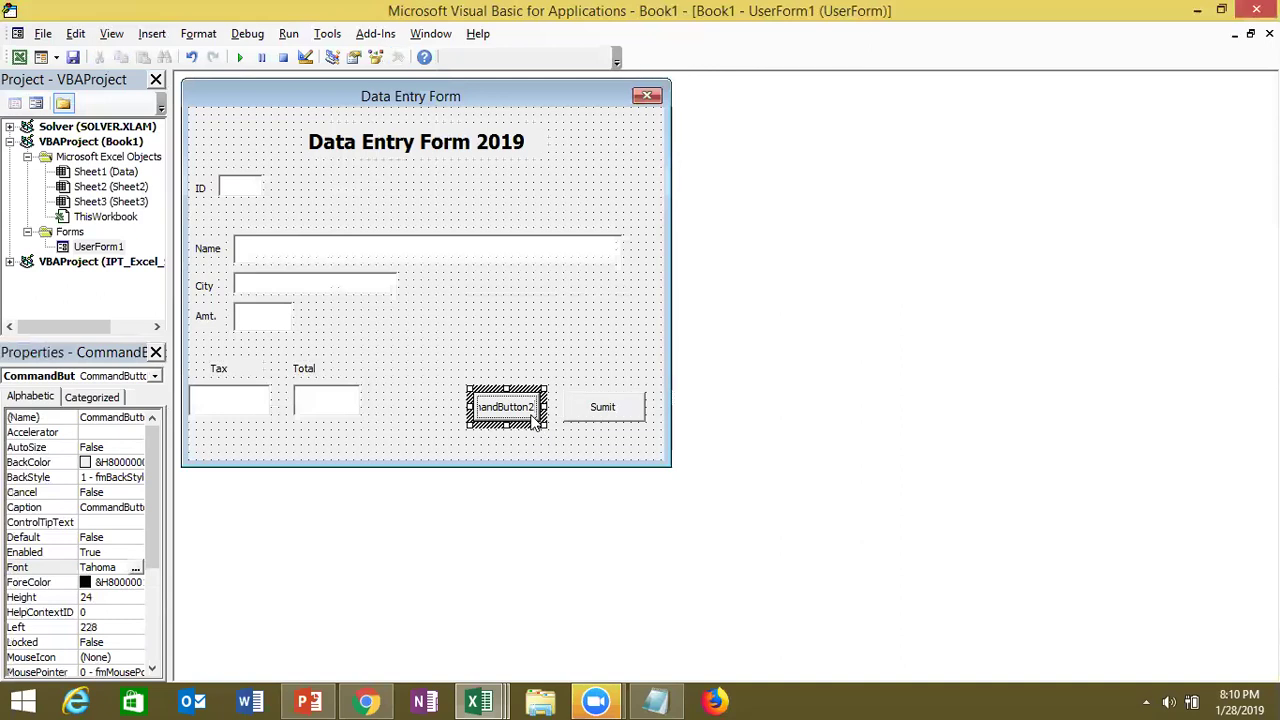
{"action": "key", "text": "BackSpace"}
{"action": "key", "text": "BackSpace"}
{"action": "key", "text": "BackSpace"}
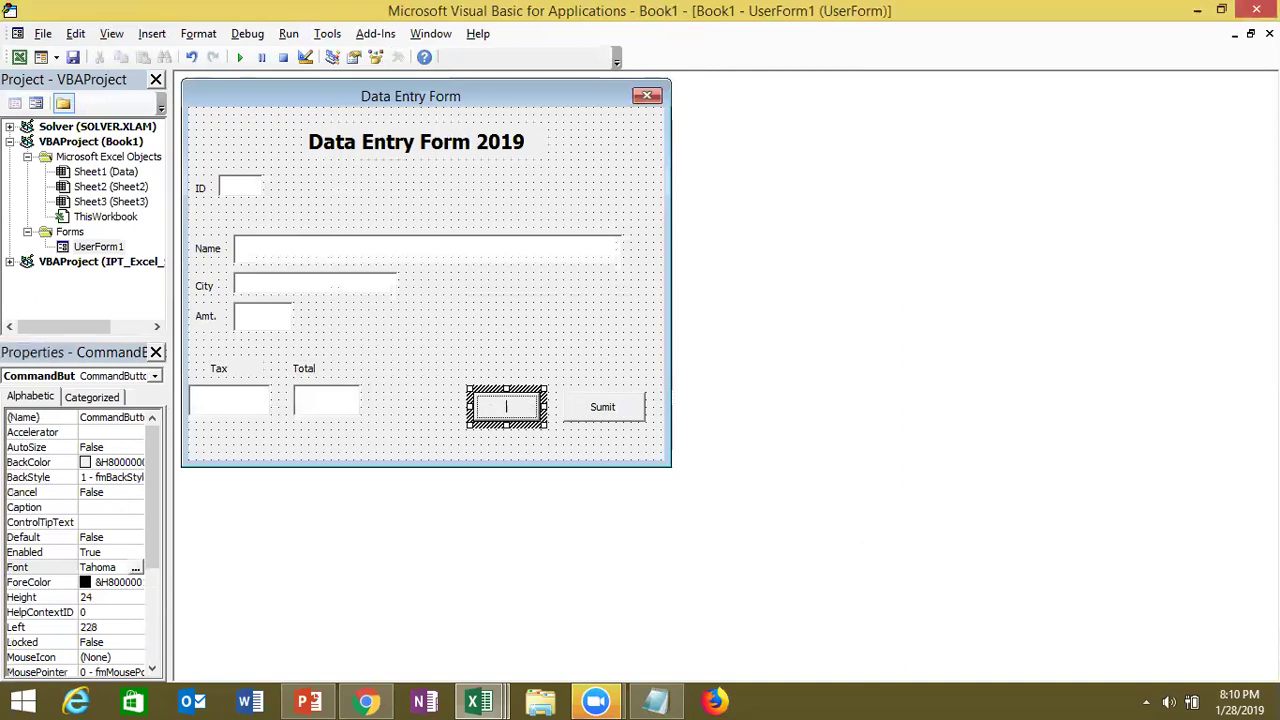
{"action": "type", "text": "Cleare"}
{"action": "key", "text": "BackSpace"}
{"action": "type", "text": "e"}
{"action": "key", "text": "BackSpace"}
{"action": "left_click", "coordinate": [567, 316]}
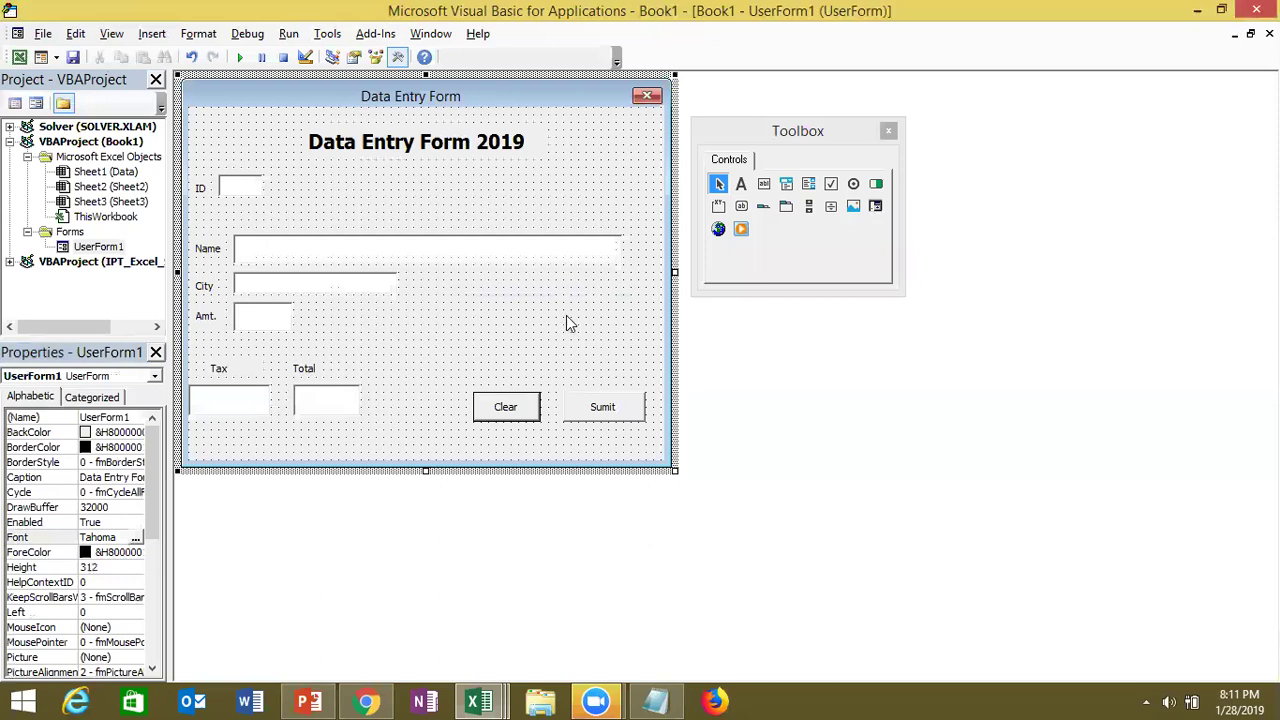
{"action": "left_click", "coordinate": [240, 58]}
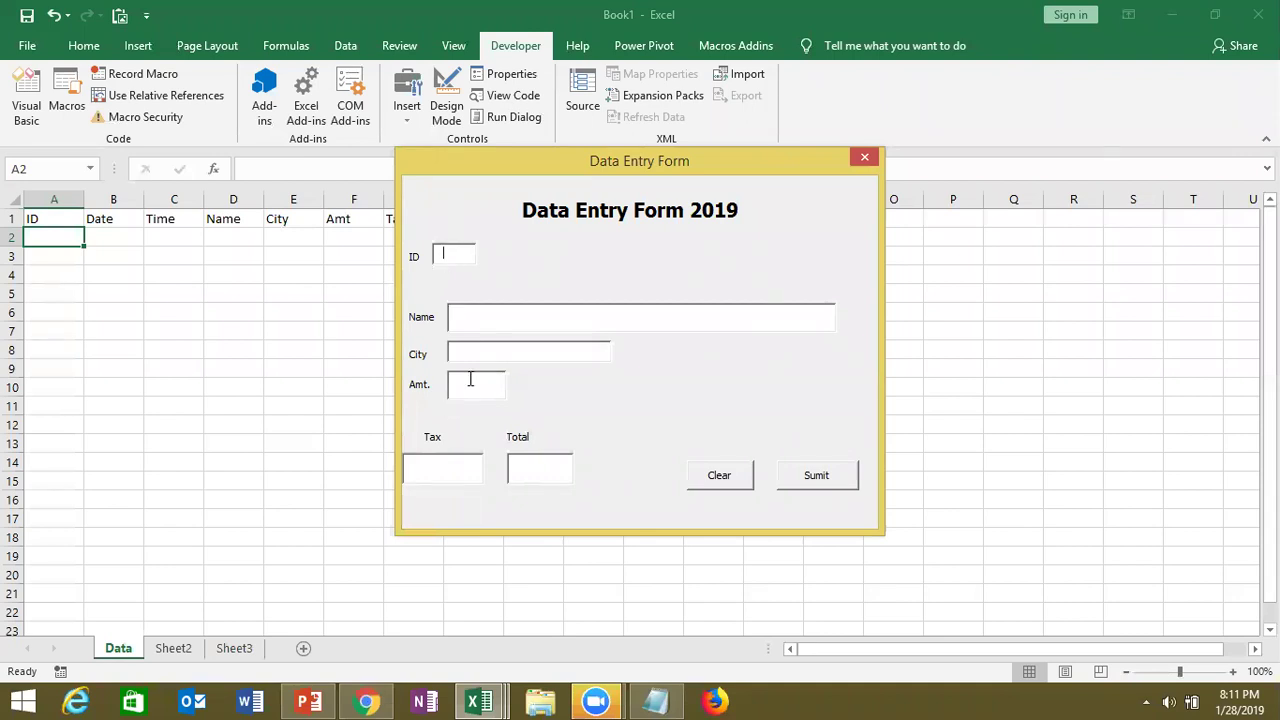
{"action": "left_click", "coordinate": [459, 394]}
{"action": "type", "text": "656"}
{"action": "left_click", "coordinate": [459, 457]}
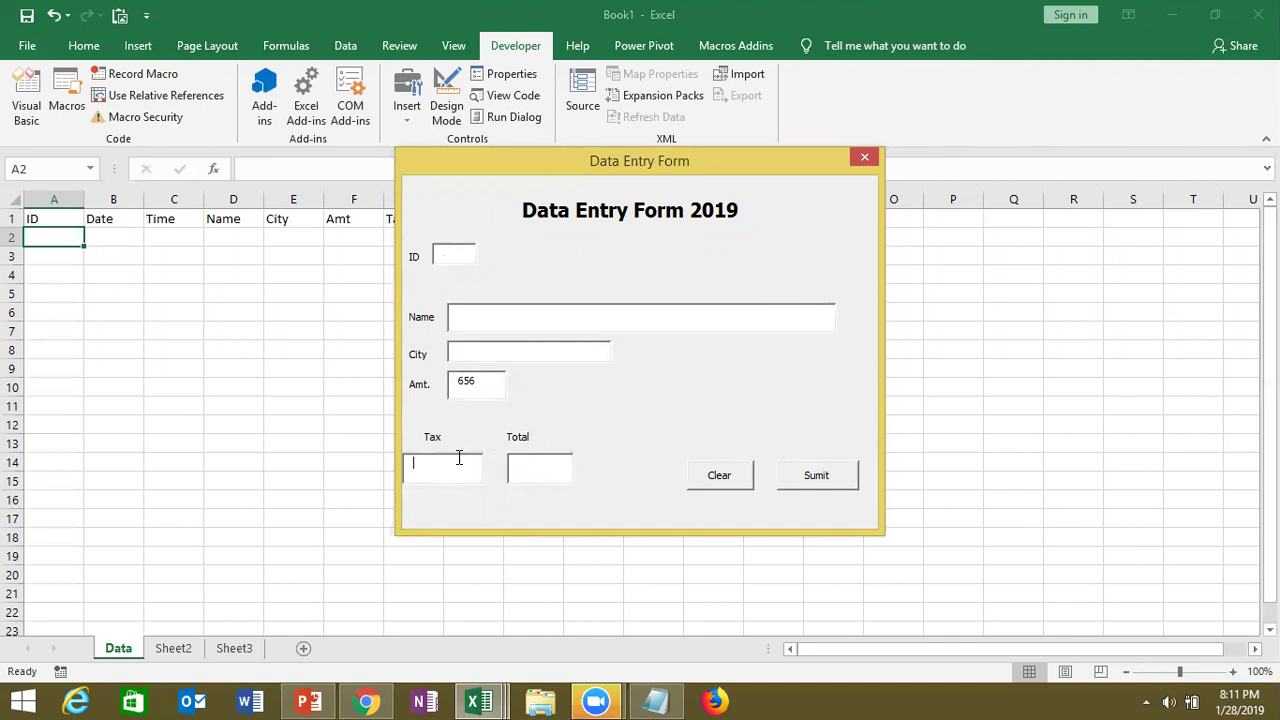
{"action": "double_click", "coordinate": [477, 386]}
{"action": "key", "text": "BackSpace"}
{"action": "left_click", "coordinate": [864, 160]}
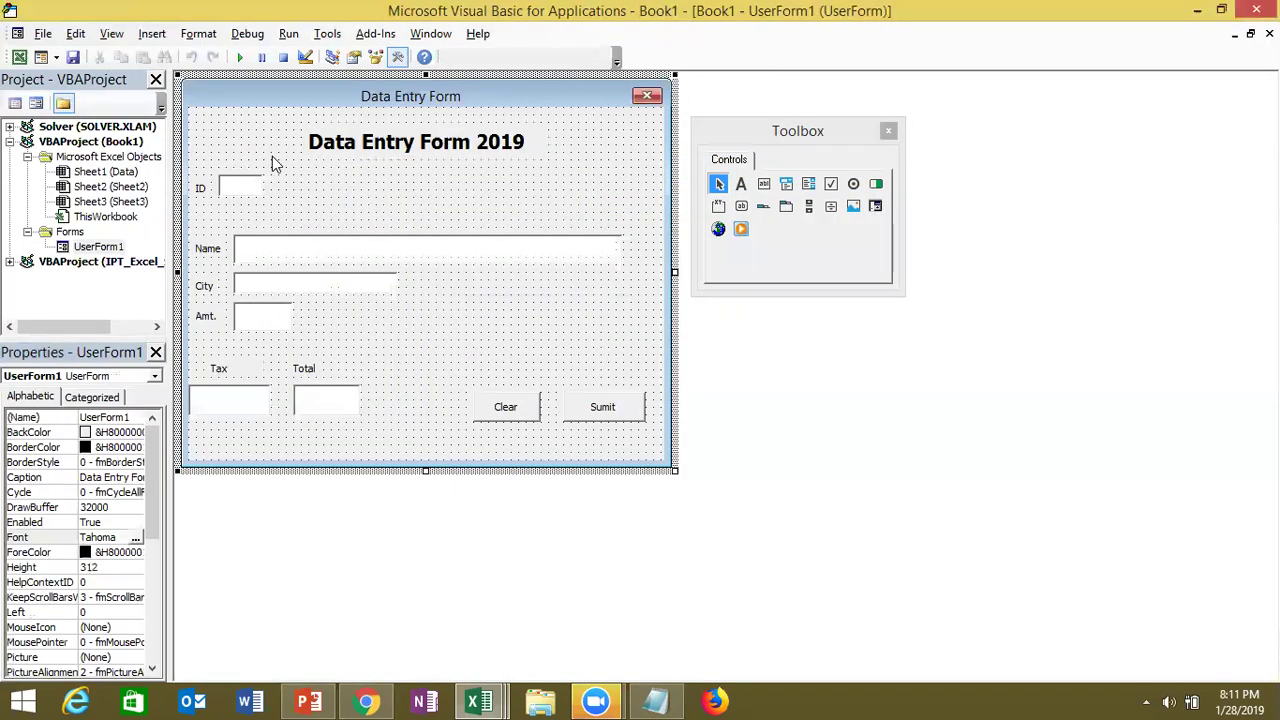
Add a UserForm_Initialize procedure and delete the empty click procedures
{"action": "left_click", "coordinate": [252, 188]}
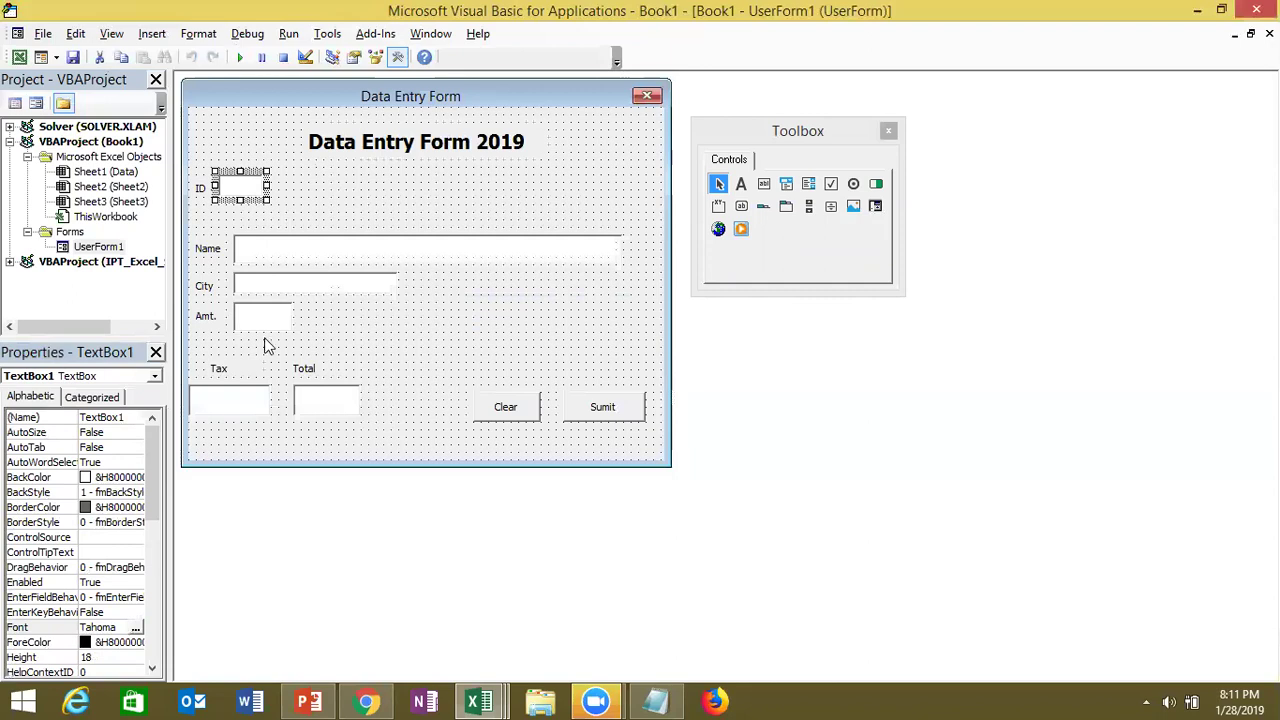
{"action": "double_click", "coordinate": [324, 180]}
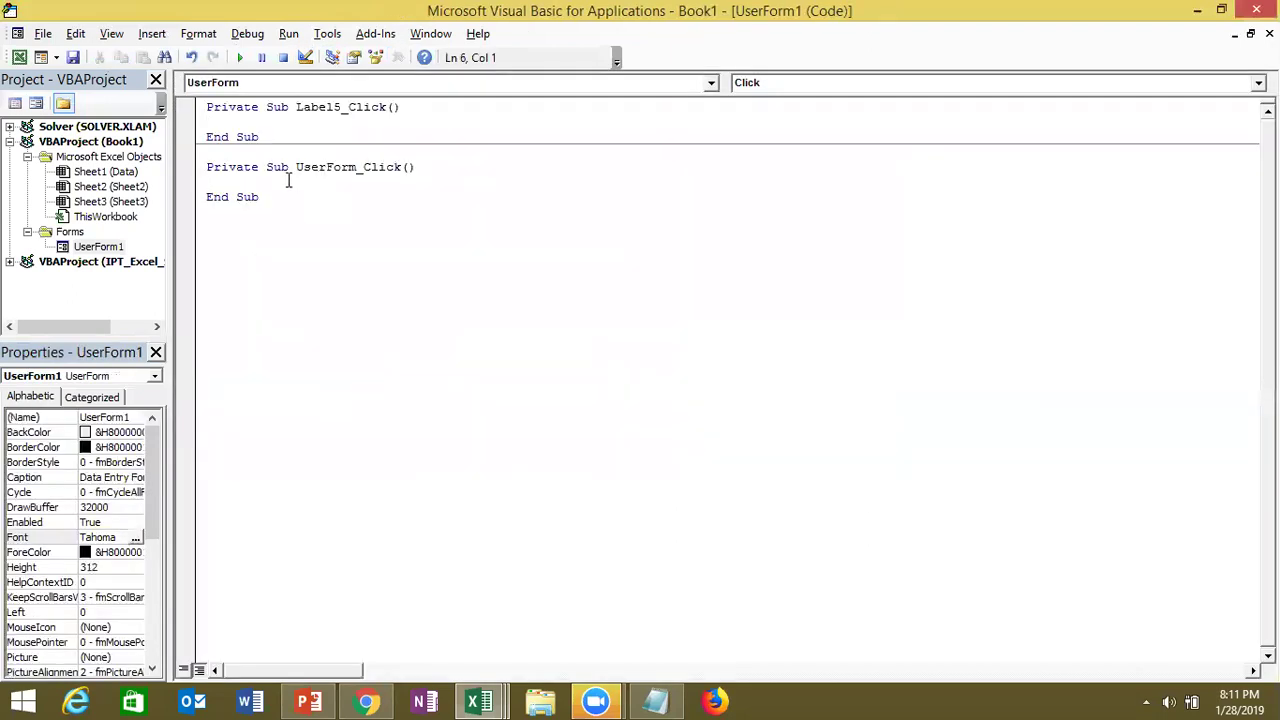
{"action": "left_click", "coordinate": [762, 86]}
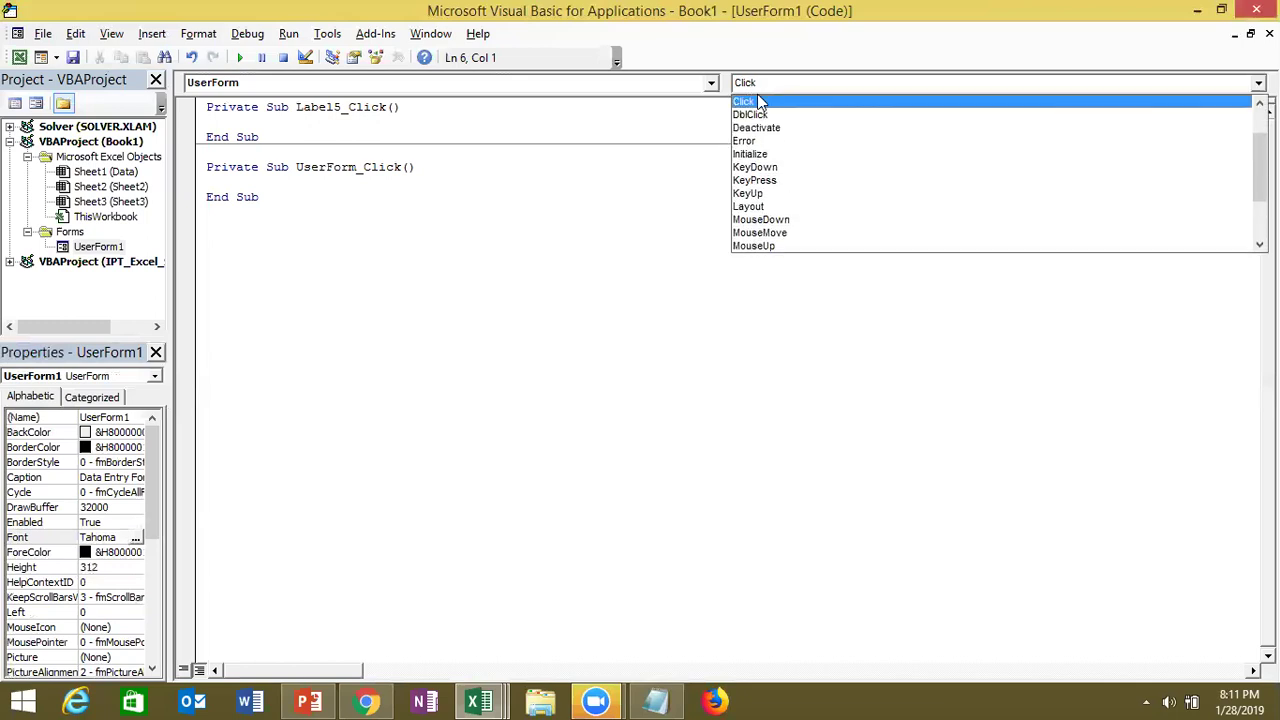
{"action": "left_click", "coordinate": [757, 153]}
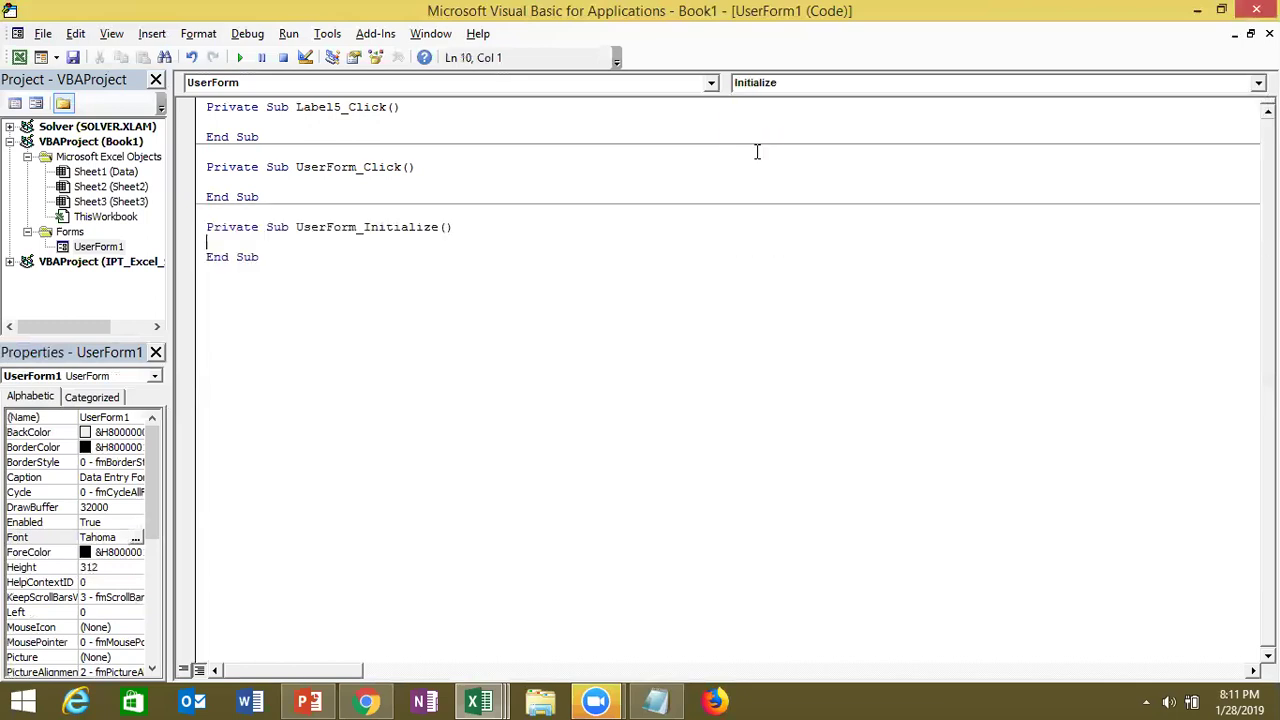
{"action": "left_click_drag", "start_coordinate": [260, 197], "coordinate": [206, 166]}
{"action": "left_click_drag", "start_coordinate": [161, 104], "coordinate": [161, 103]}
{"action": "key", "text": "Delete"}
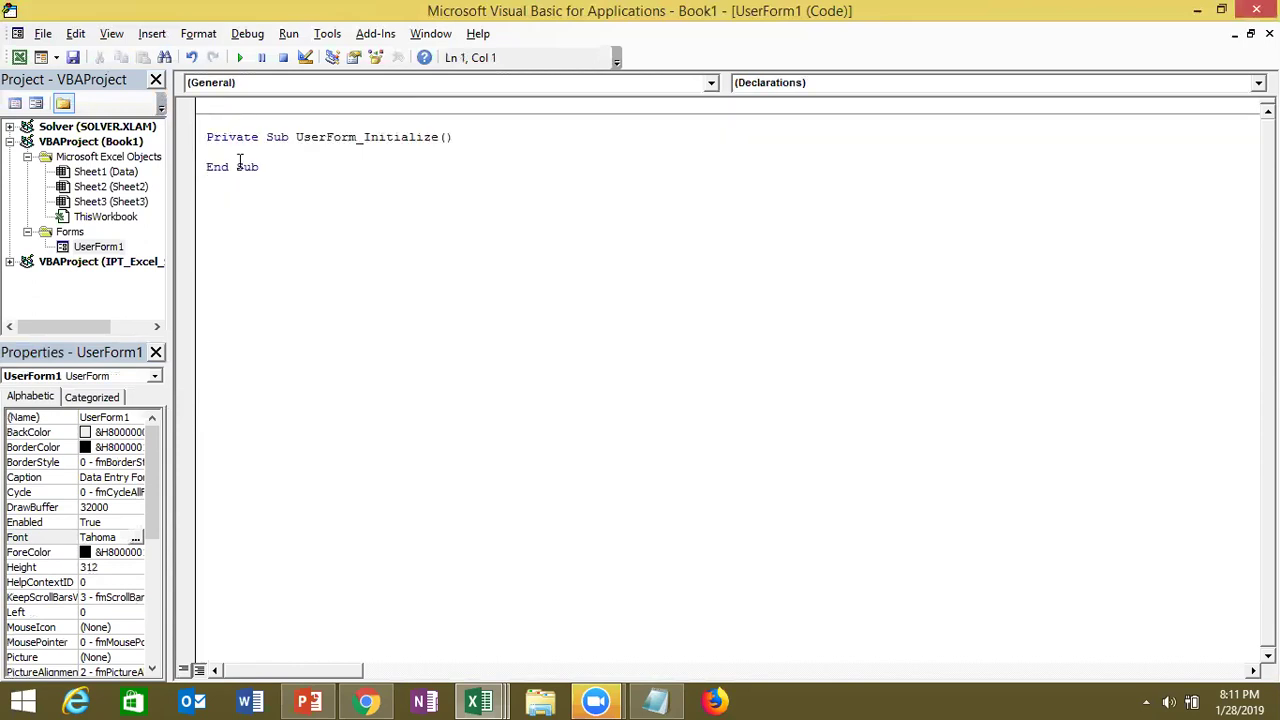
Declare 'Dim id As Long' inside UserForm_Initialize
{"action": "left_click_drag", "start_coordinate": [240, 161], "coordinate": [206, 152]}
{"action": "left_click", "coordinate": [236, 157]}
{"action": "key", "text": "Return"}
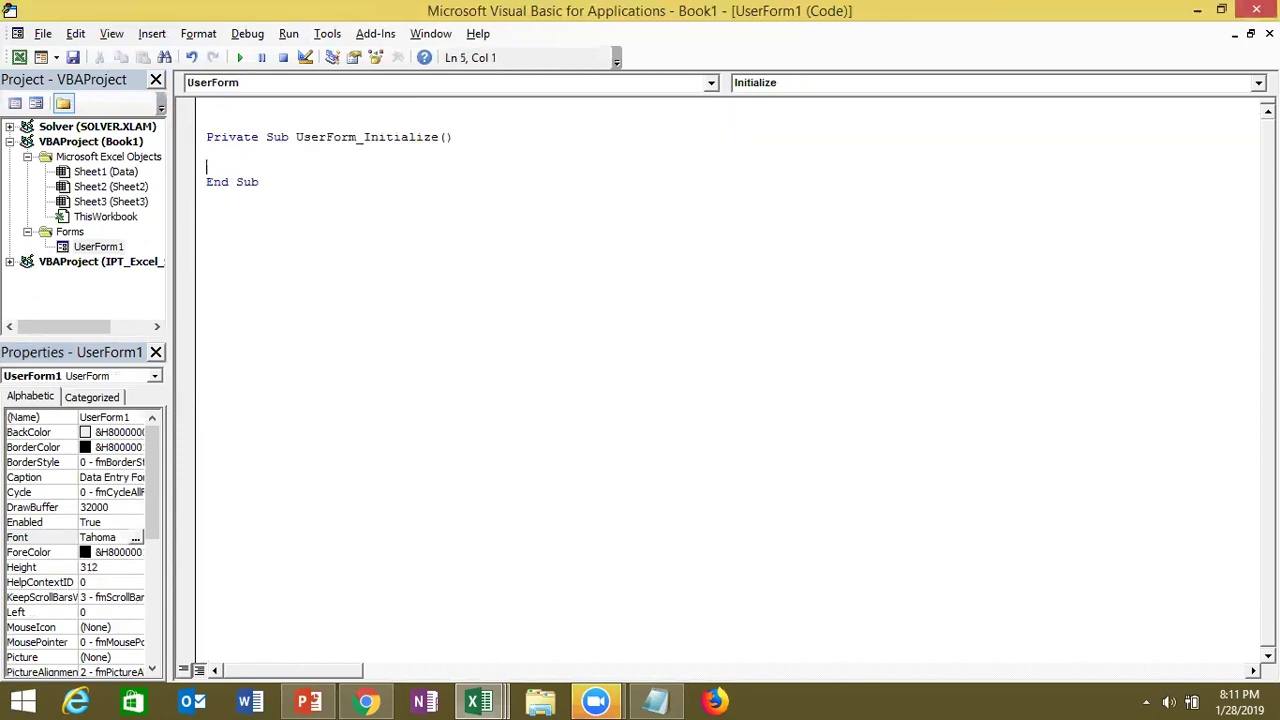
{"action": "type", "text": "id"}
{"action": "key", "text": "BackSpace"}
{"action": "type", "text": "d"}
{"action": "key", "text": "BackSpace"}
{"action": "key", "text": "BackSpace"}
{"action": "type", "text": "dim id as "}
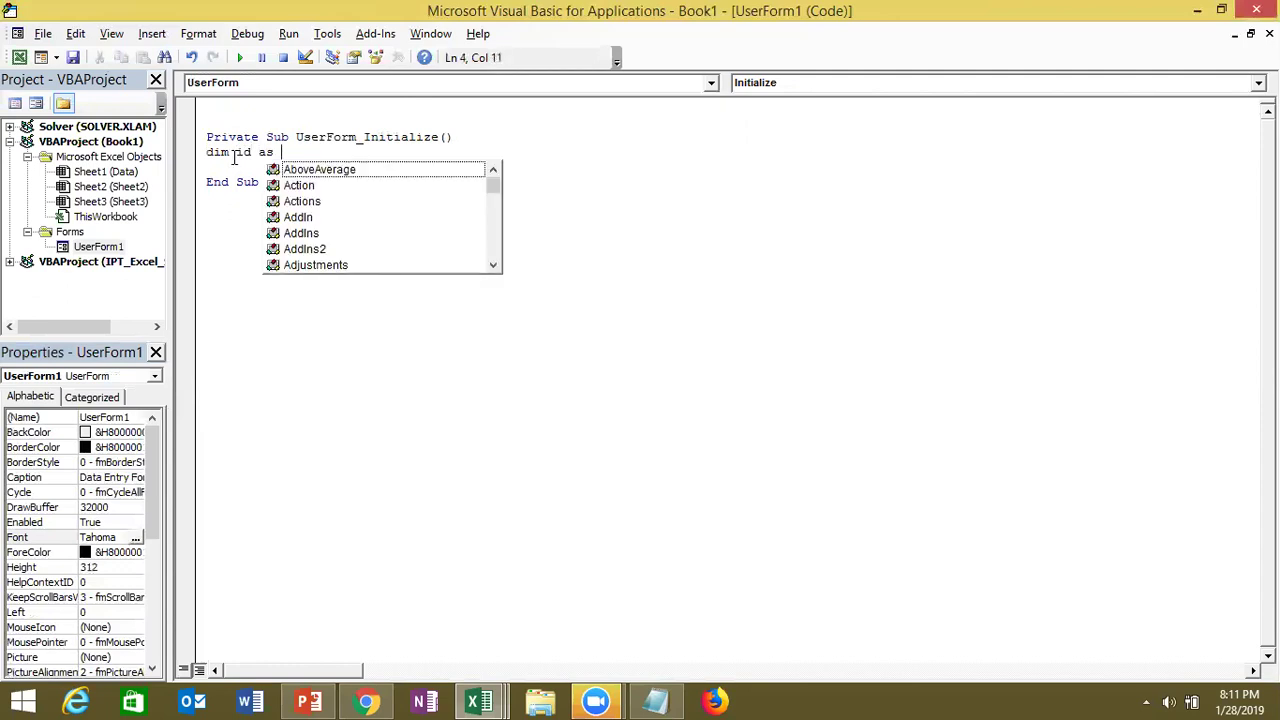
{"action": "type", "text": "long"}
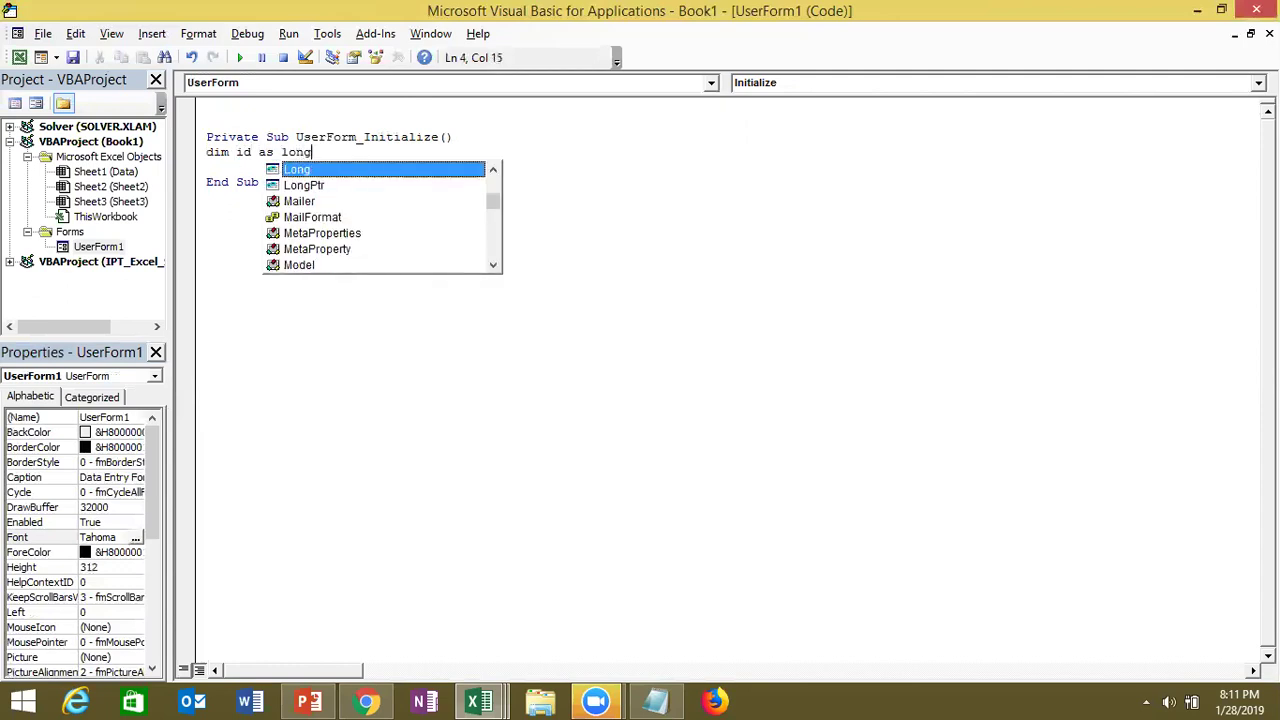
{"action": "key", "text": "Return"}
{"action": "key", "text": "Return"}
Set id = Application.WorksheetFunction.Max(Sheets("Data").Range("A:A"))
{"action": "type", "text": "id=application."}
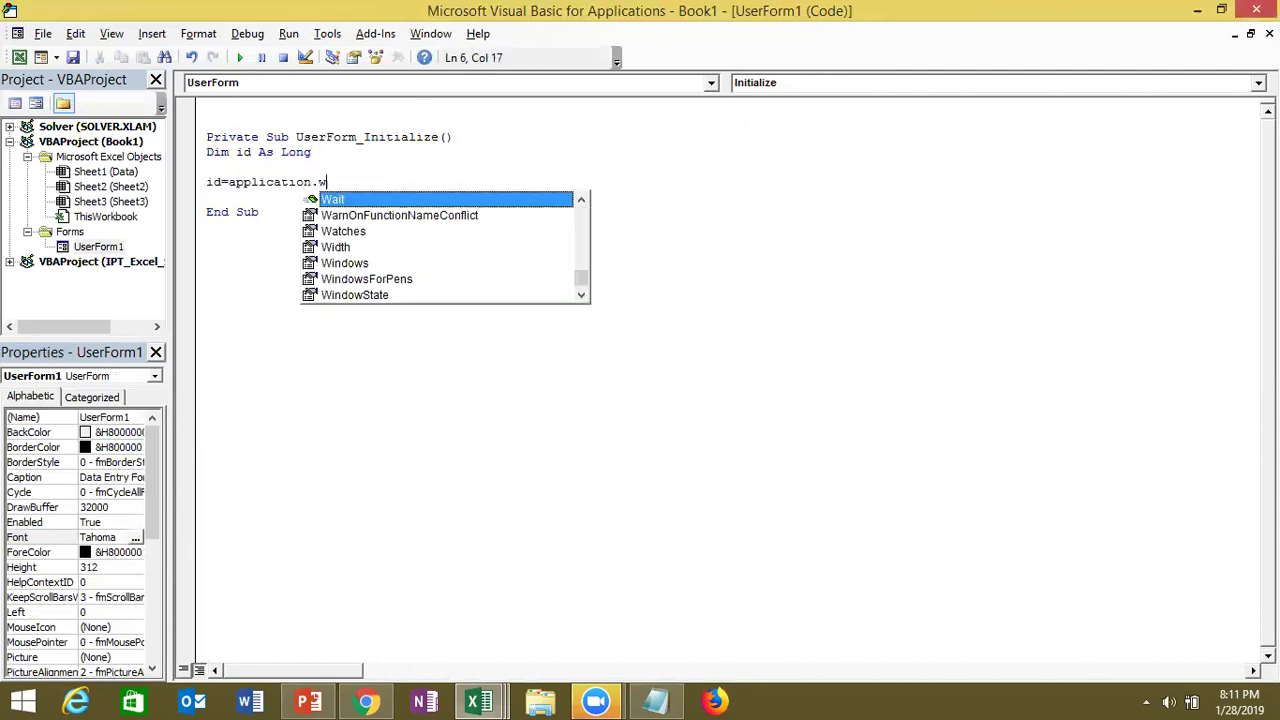
{"action": "type", "text": "wo"}
{"action": "key", "text": "Down"}
{"action": "key", "text": "Tab"}
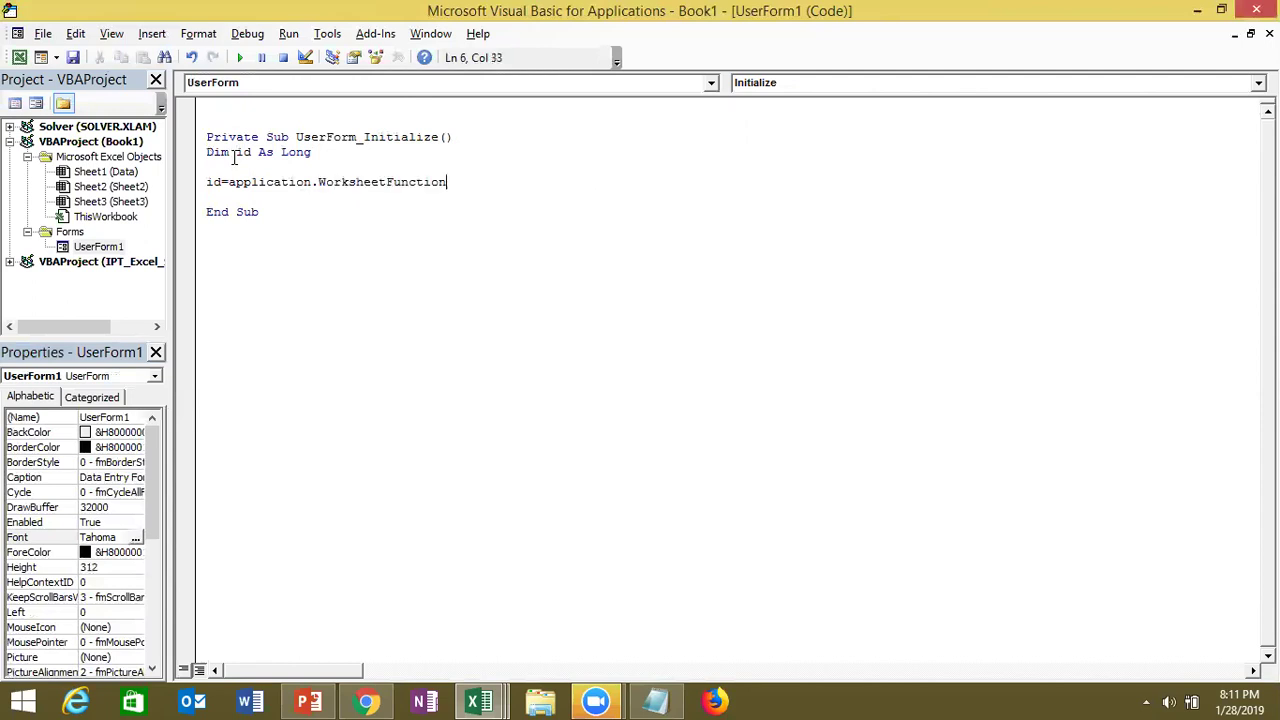
{"action": "type", "text": ".max"}
{"action": "key", "text": "Tab"}
{"action": "type", "text": "(sq"}
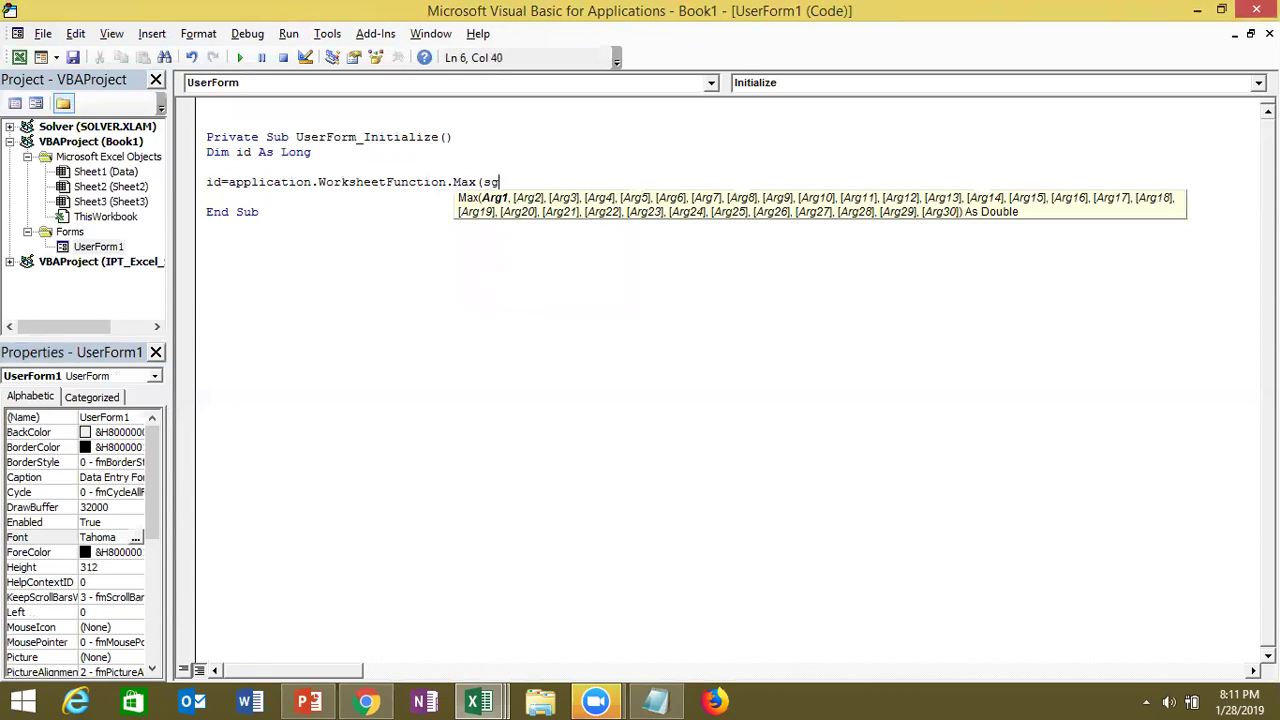
{"action": "key", "text": "BackSpace"}
{"action": "type", "text": "heets"}
{"action": "type", "text": "(\"Data\").range("}
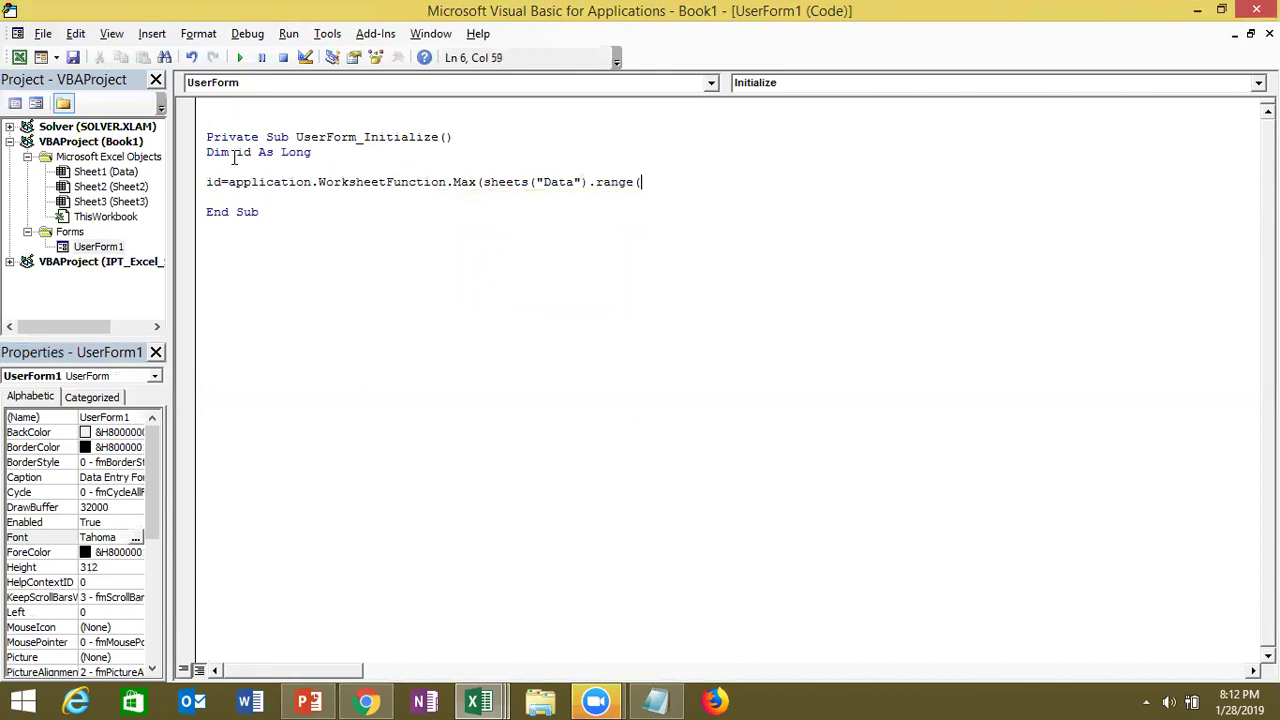
{"action": "type", "text": "\"A:A\"))"}
{"action": "type", "text": "+"}
{"action": "key", "text": "BackSpace"}
{"action": "key", "text": "Return"}
Add the line Me.TextBox1.Value = id + 1
{"action": "type", "text": "me"}
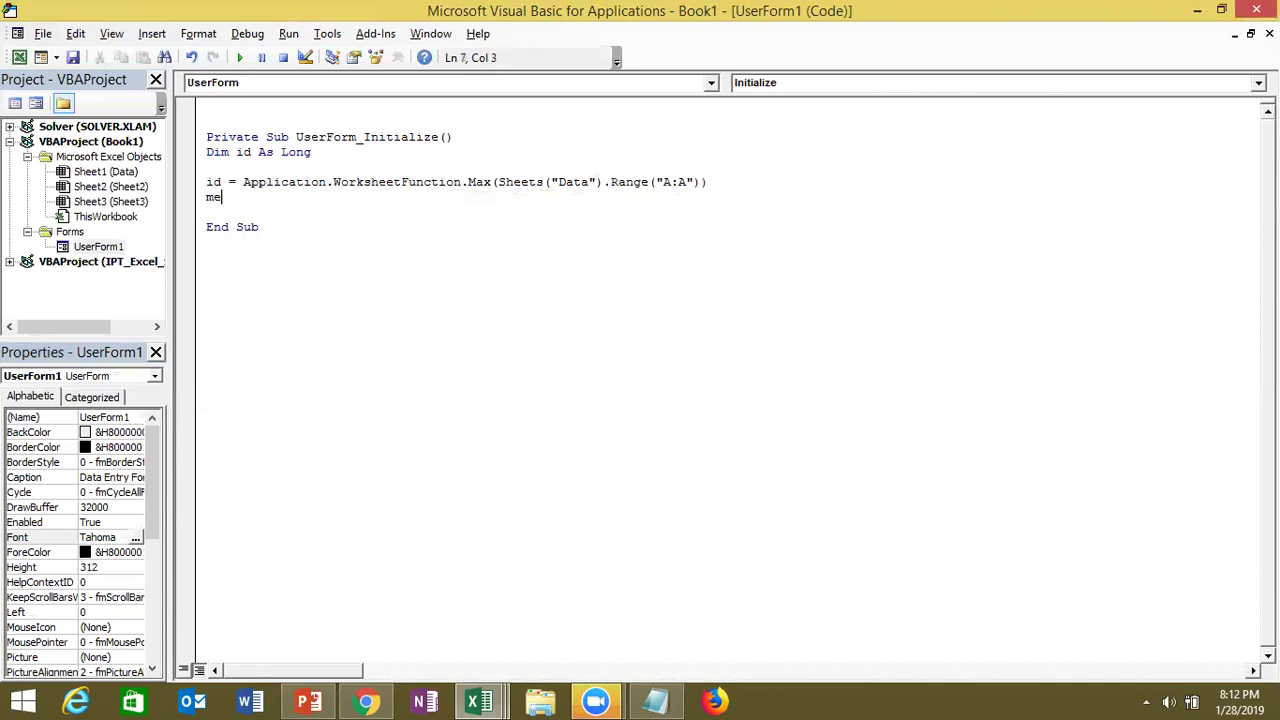
{"action": "type", "text": ".te"}
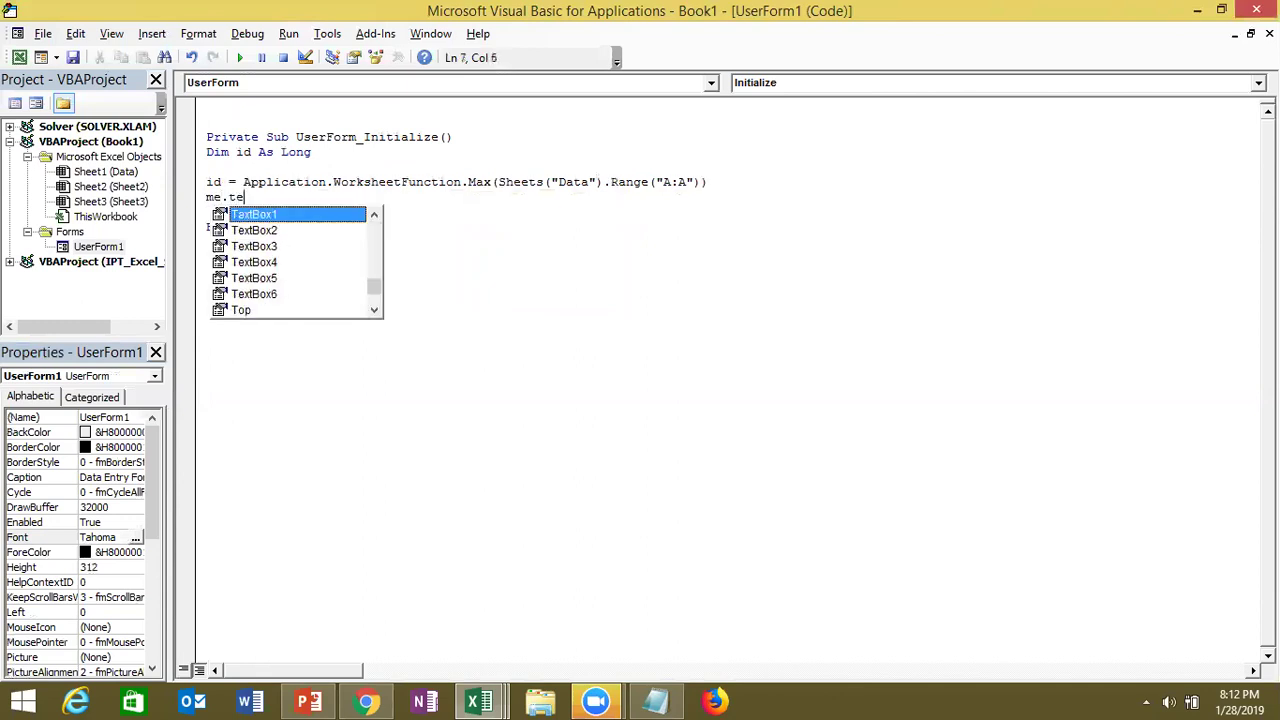
{"action": "key", "text": "Tab"}
{"action": "type", "text": "v"}
{"action": "key", "text": "Tab"}
{"action": "type", "text": "=id+1"}
{"action": "key", "text": "Return"}
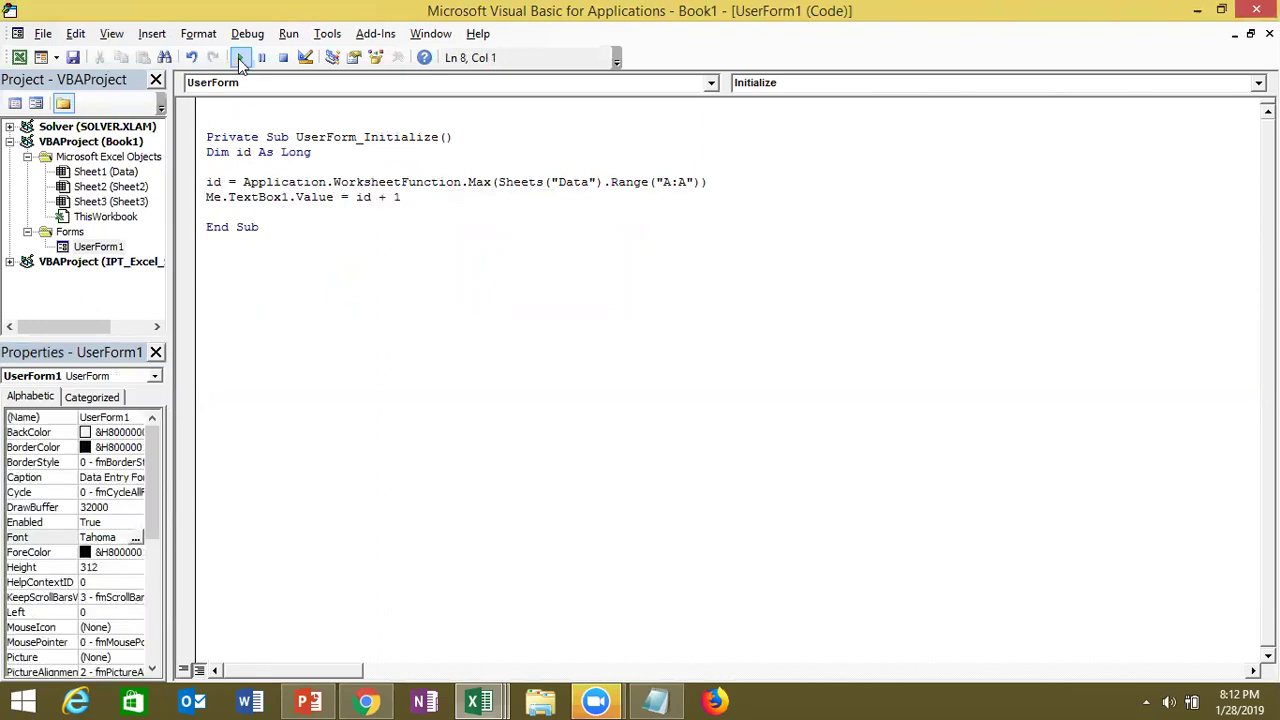
Test-run the form, confirm the ID box shows 1, close it, and reselect the ID box
{"action": "left_click", "coordinate": [240, 57]}
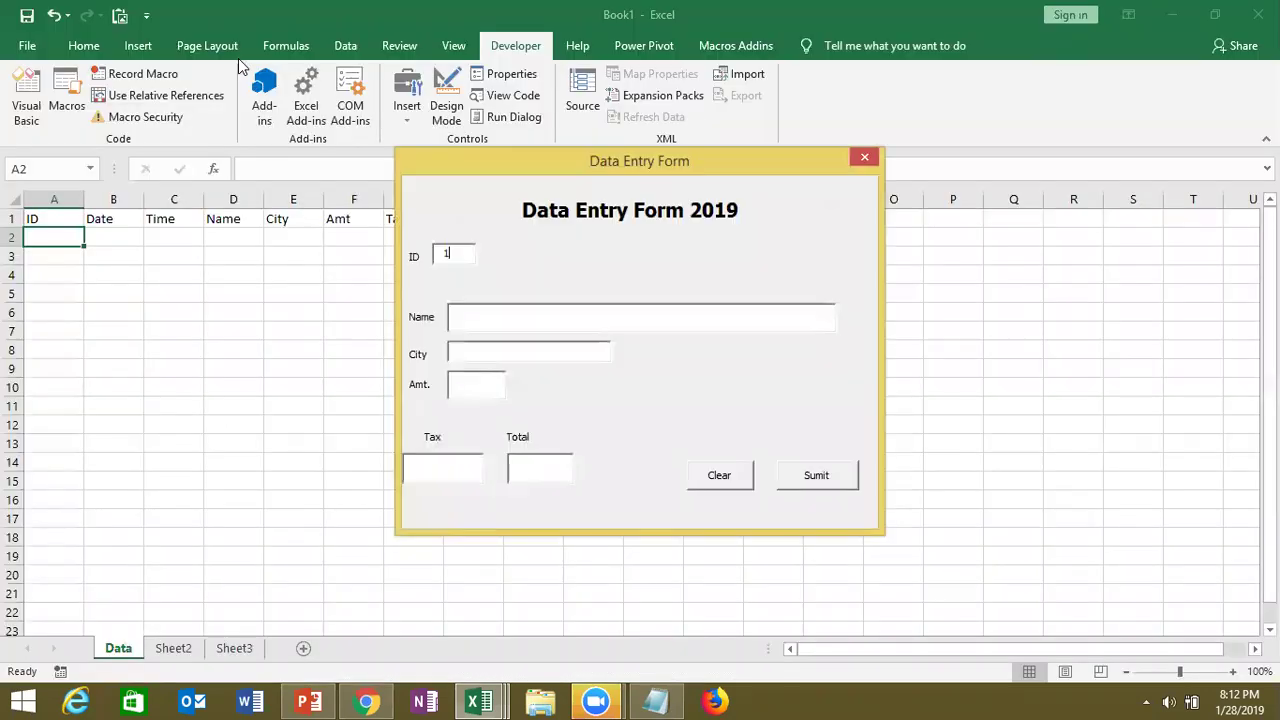
{"action": "double_click", "coordinate": [461, 251]}
{"action": "type", "text": "21"}
{"action": "key", "text": "BackSpace"}
{"action": "key", "text": "BackSpace"}
{"action": "type", "text": "1"}
{"action": "left_click", "coordinate": [862, 160]}
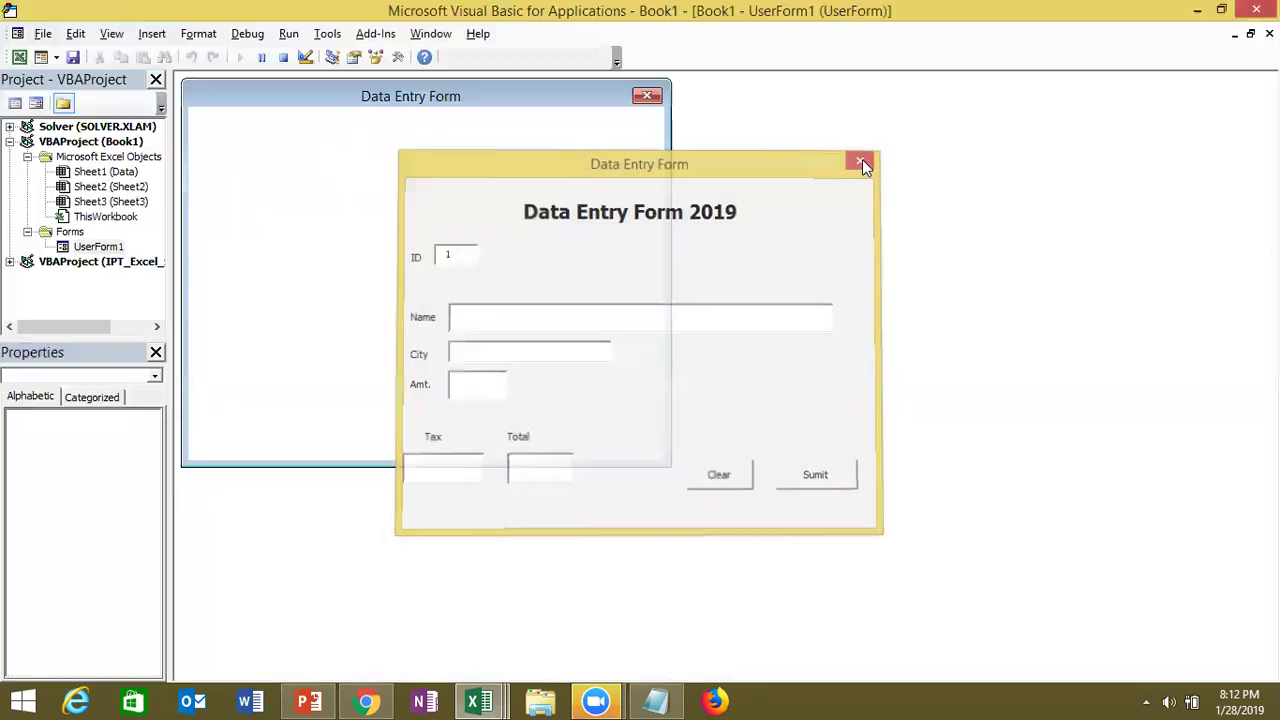
{"action": "left_click", "coordinate": [240, 185]}
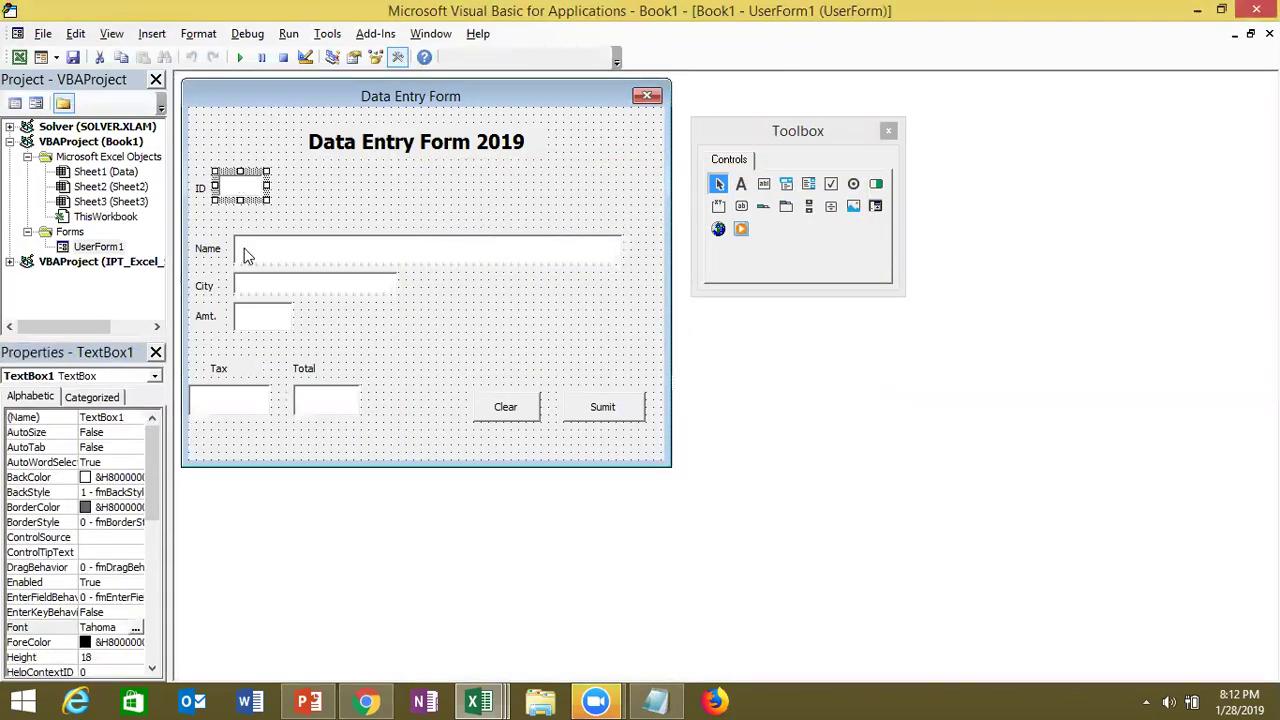
Set the ID box's Enabled property to False
{"action": "mouse_move", "coordinate": [158, 476]}
{"action": "left_mouse_down"}
{"action": "mouse_move", "coordinate": [170, 635]}
{"action": "mouse_move", "coordinate": [158, 514]}
{"action": "left_mouse_up"}
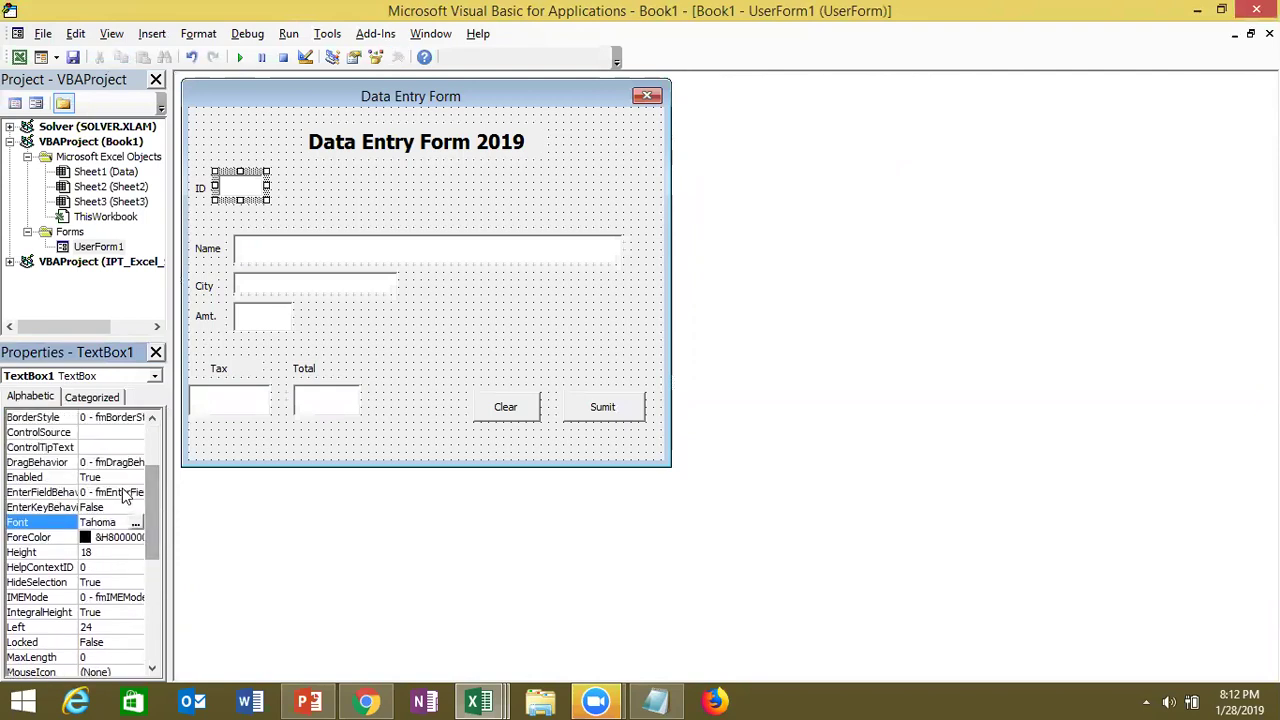
{"action": "left_click", "coordinate": [124, 478]}
{"action": "left_click", "coordinate": [137, 478]}
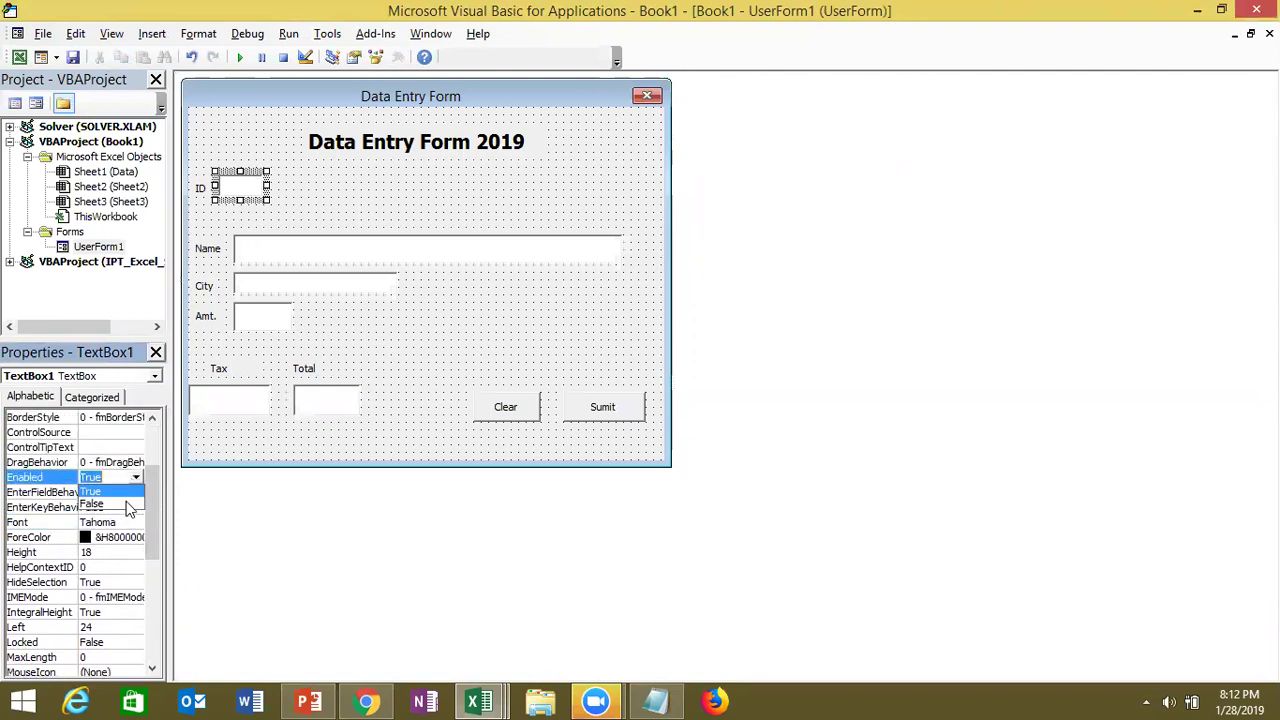
{"action": "left_click", "coordinate": [129, 505]}
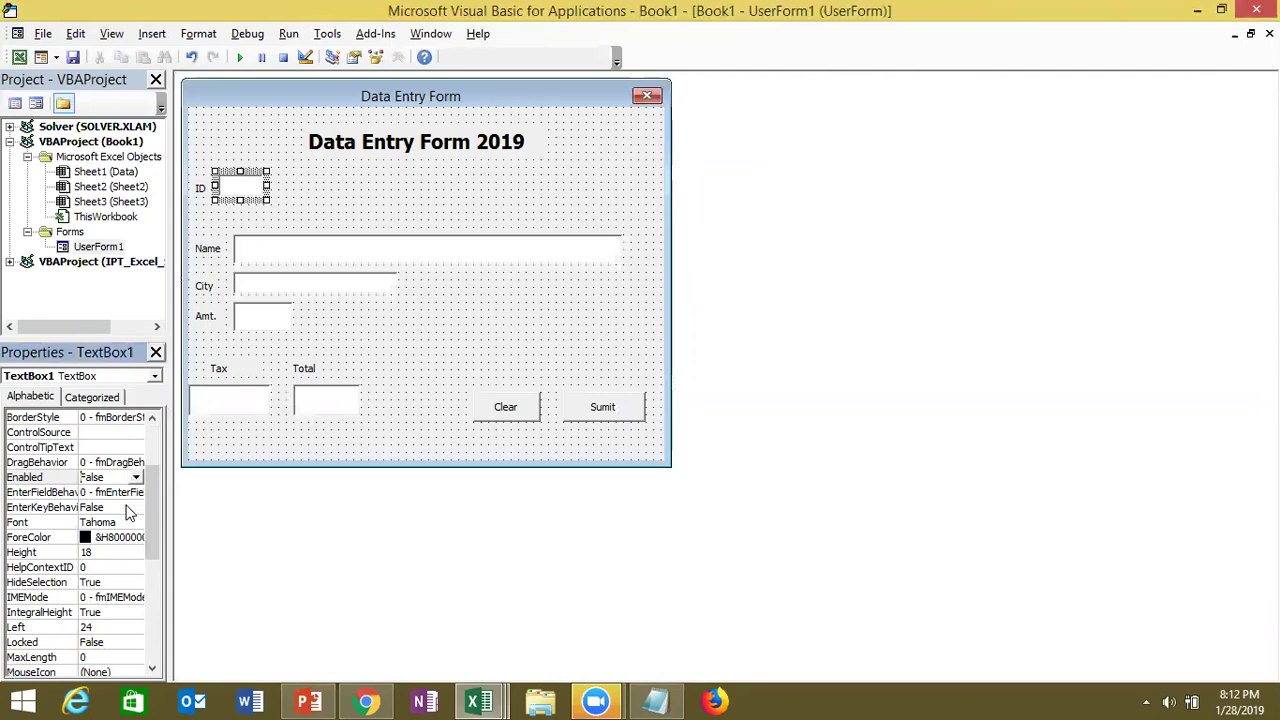
Set Enabled to False for the Tax and Total boxes, then run the form
{"action": "left_click", "coordinate": [214, 409]}
{"action": "left_click", "coordinate": [152, 476]}
{"action": "scroll", "coordinate": [152, 476], "scroll_direction": "down", "scroll_amount": 3}
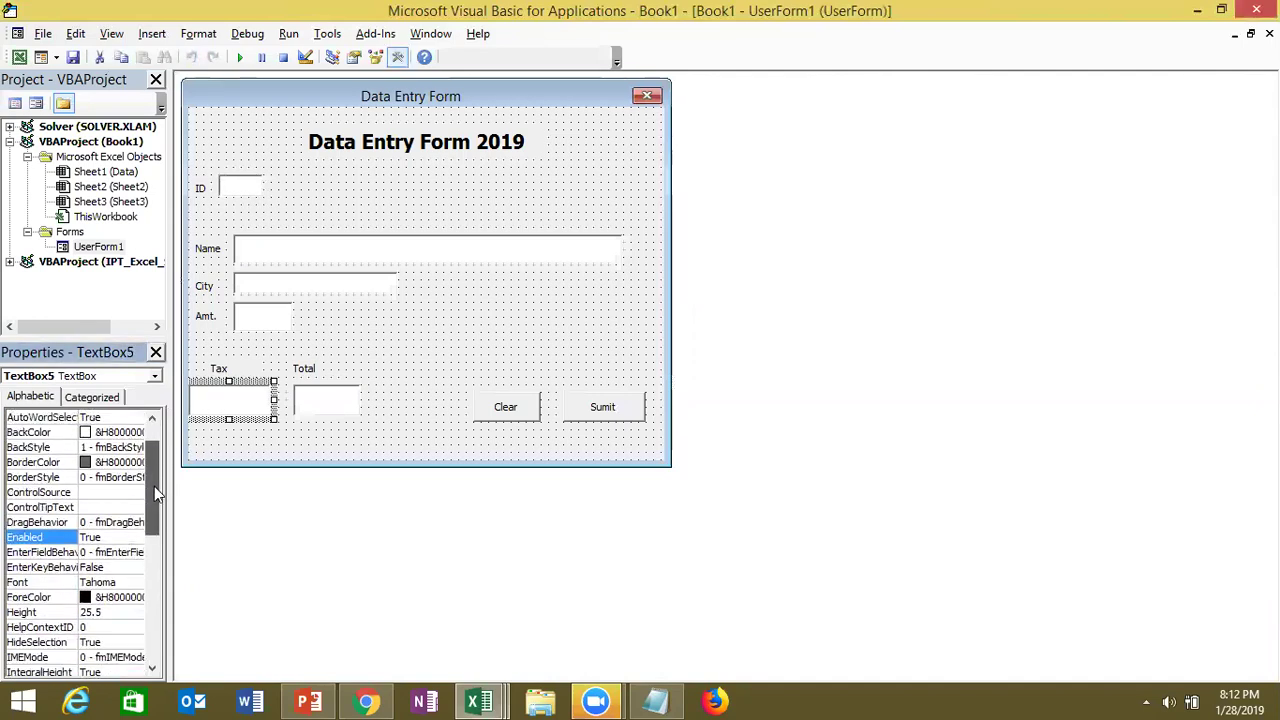
{"action": "left_click", "coordinate": [135, 537]}
{"action": "left_click", "coordinate": [133, 566]}
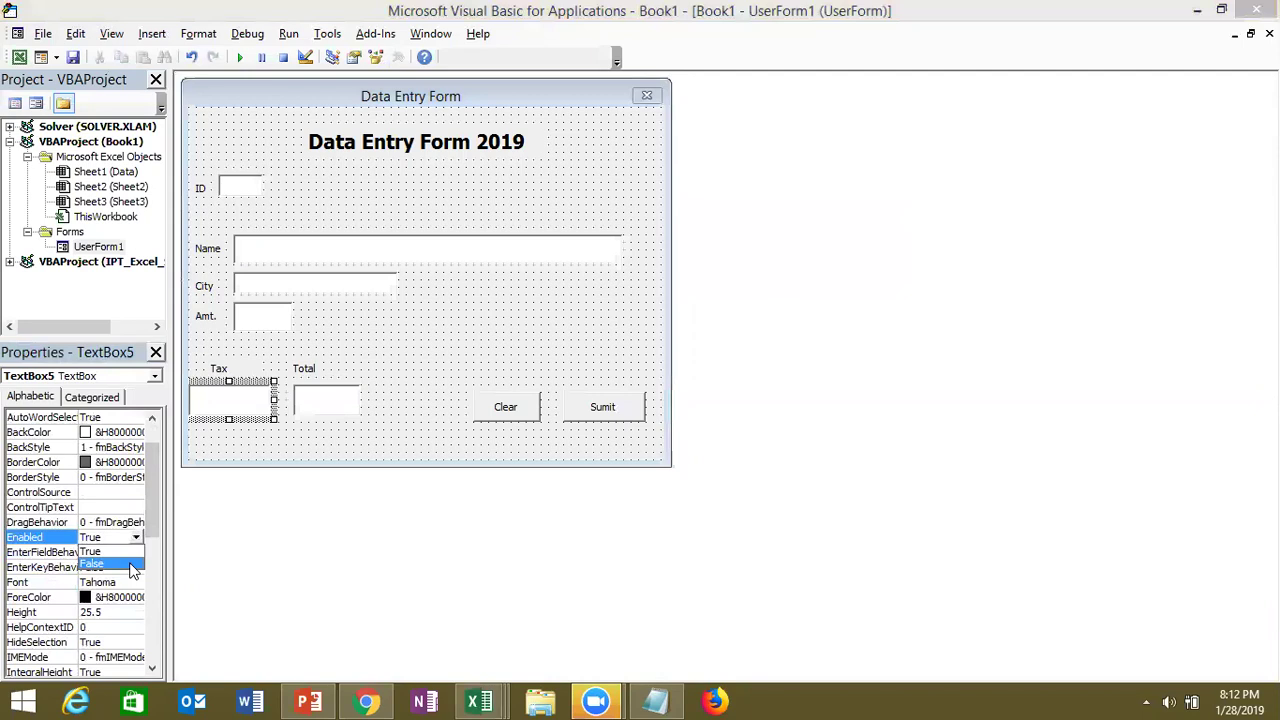
{"action": "left_click", "coordinate": [327, 402]}
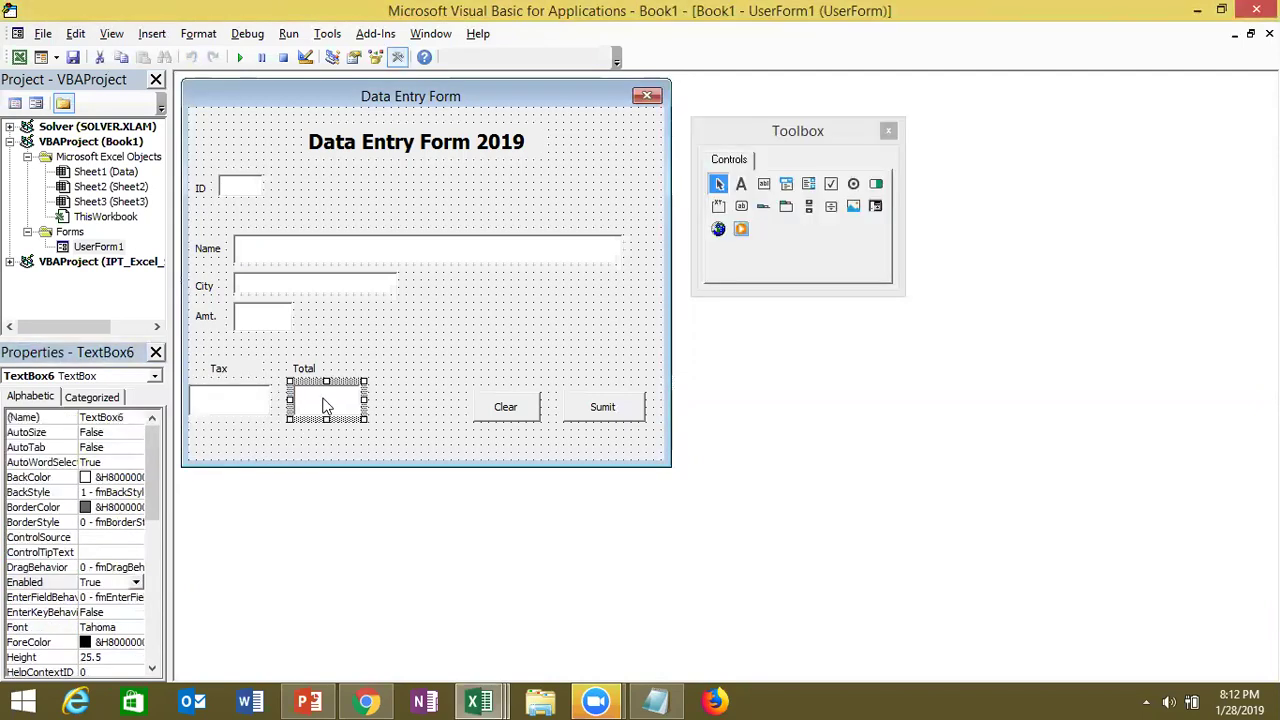
{"action": "left_click", "coordinate": [136, 582]}
{"action": "left_click", "coordinate": [136, 609]}
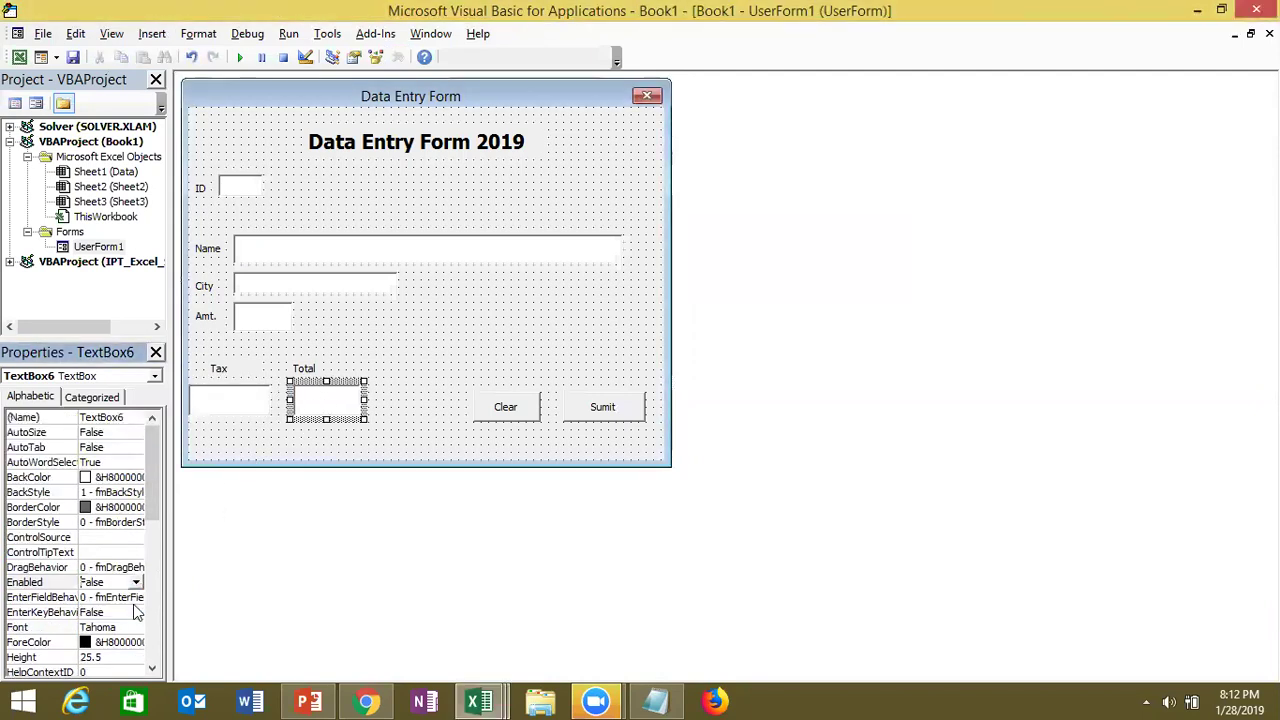
{"action": "left_click", "coordinate": [392, 349]}
{"action": "left_click", "coordinate": [241, 58]}
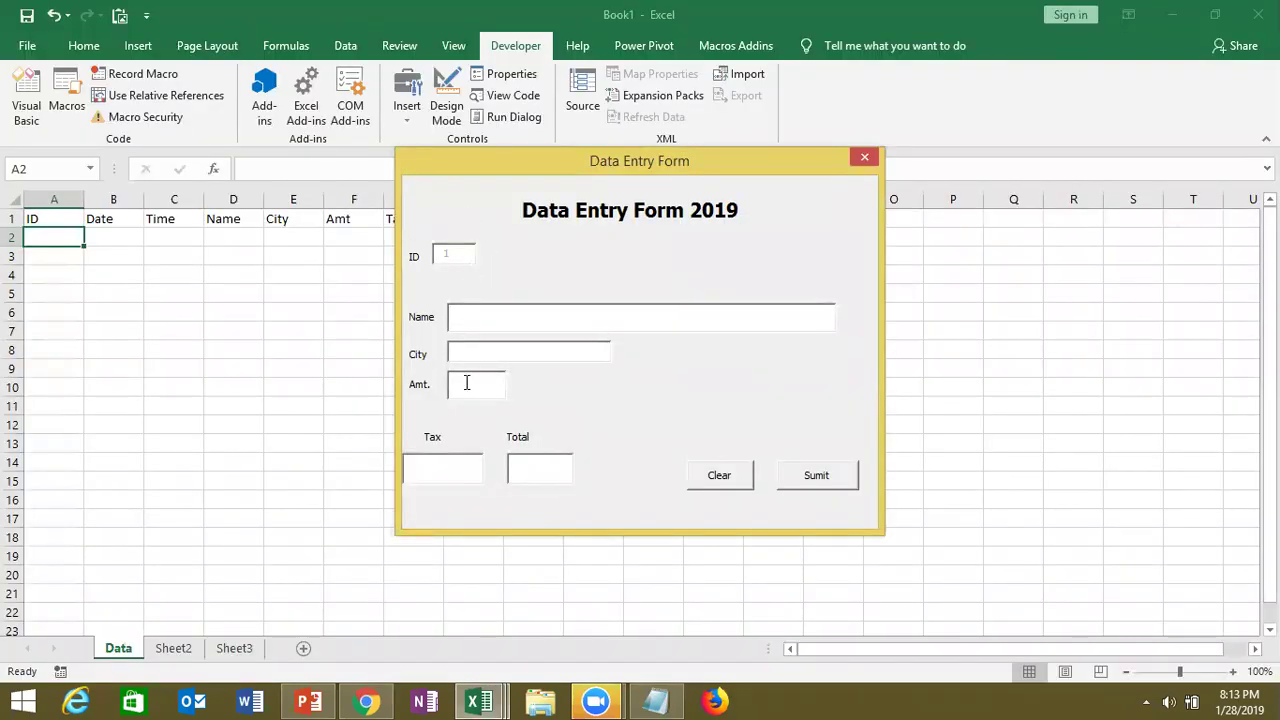
Enter a test amount of 524 in the Amt. box and erase it
{"action": "type", "text": "524"}
{"action": "key", "text": "BackSpace"}
{"action": "key", "text": "BackSpace"}
{"action": "key", "text": "BackSpace"}
Close the test run and create TextBox4_Change, starting a line with Me.TextBox5
{"action": "left_click", "coordinate": [866, 158]}
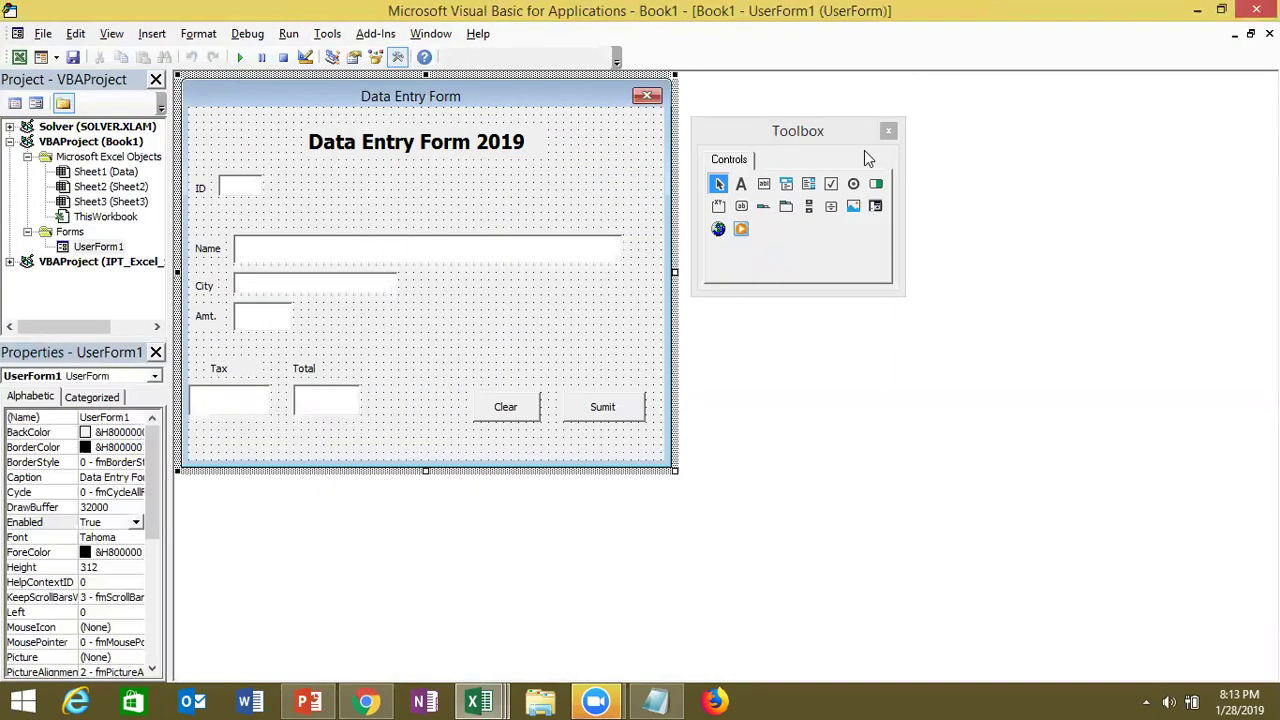
{"action": "double_click", "coordinate": [264, 325]}
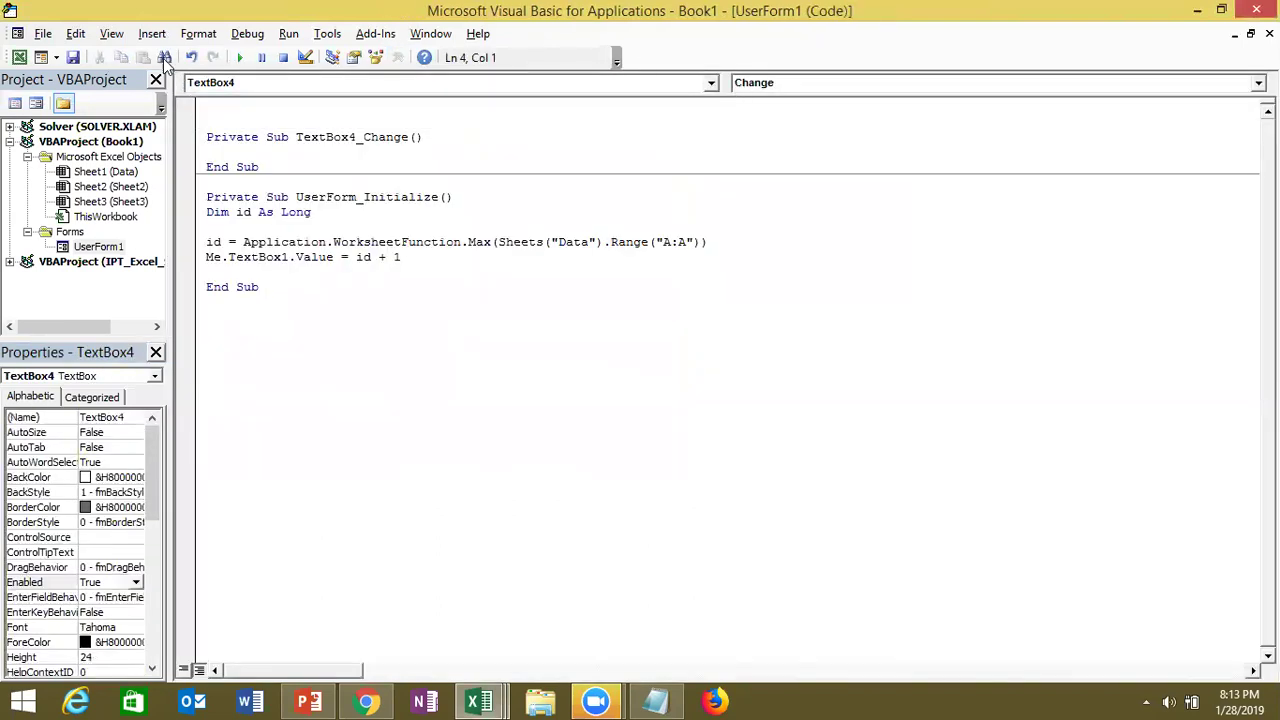
{"action": "key", "text": "Return"}
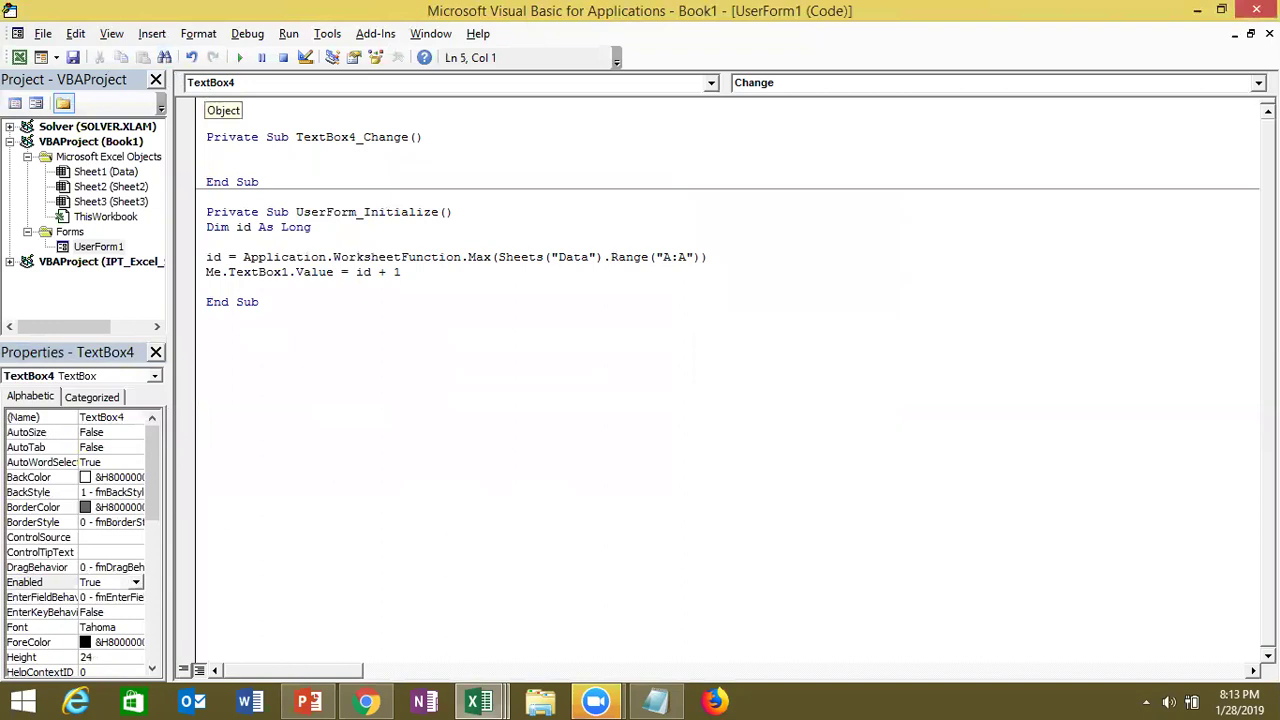
{"action": "type", "text": "me"}
{"action": "type", "text": "."}
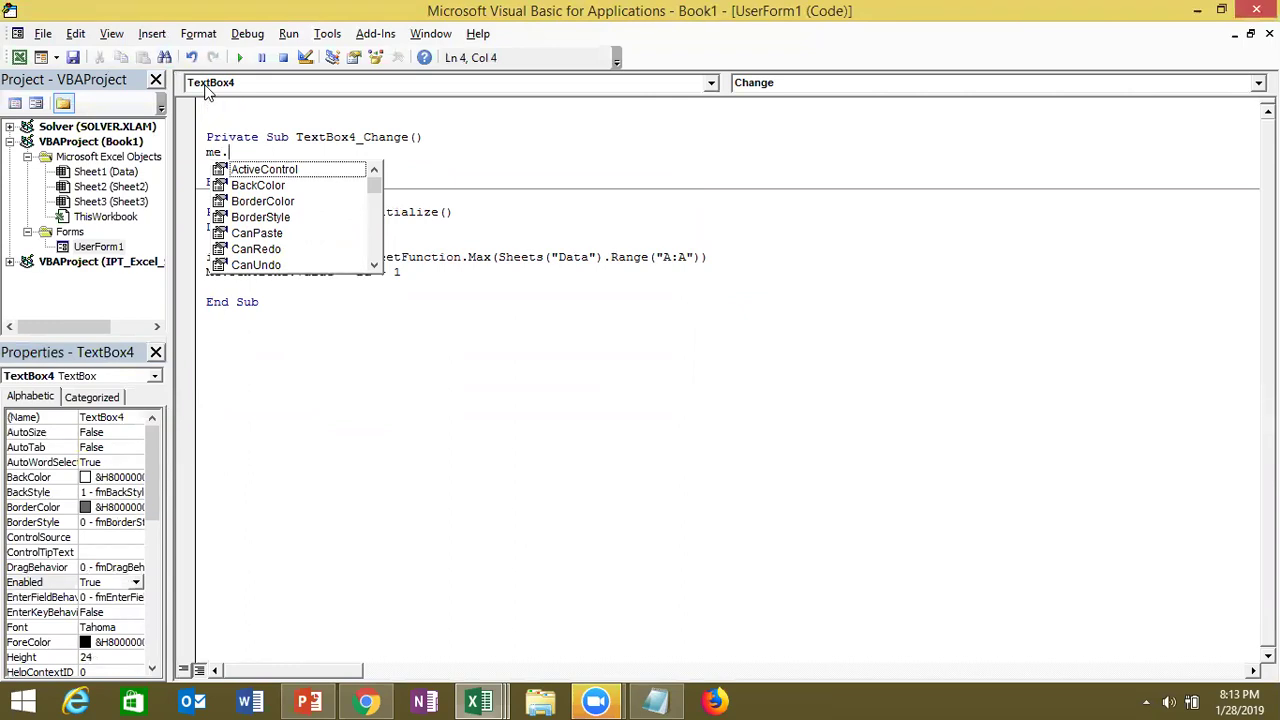
{"action": "left_click", "coordinate": [208, 86]}
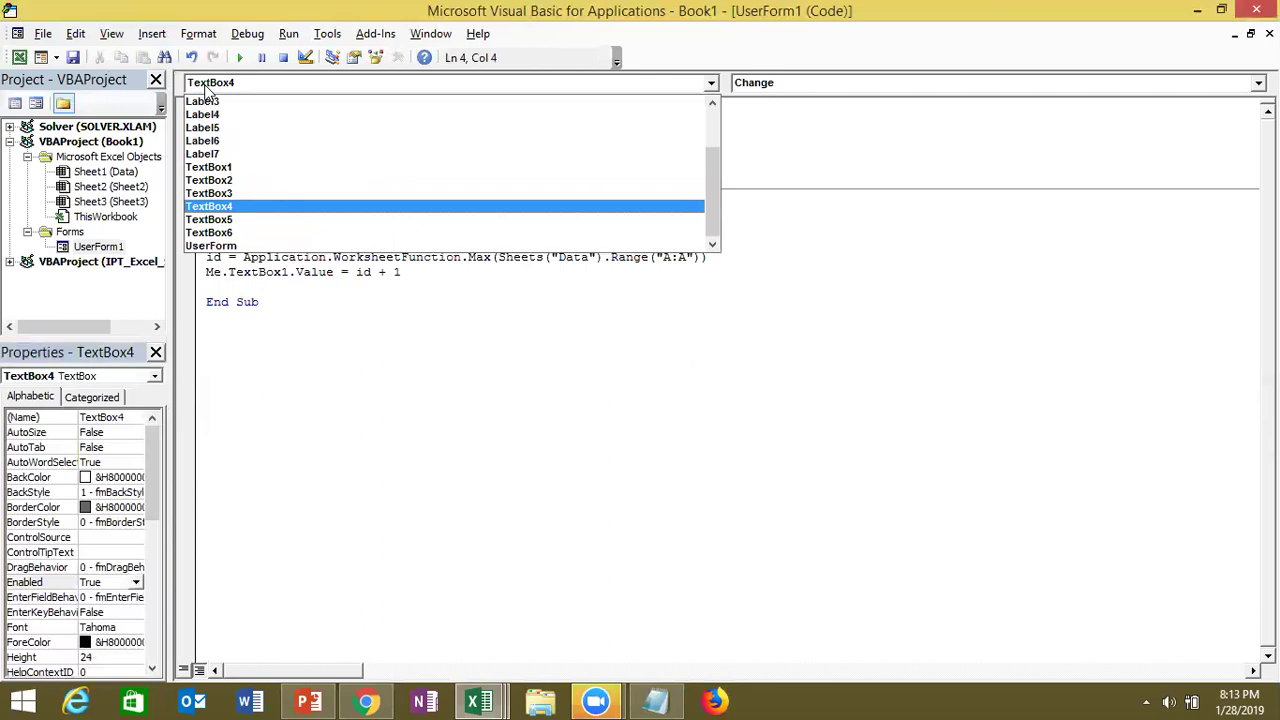
{"action": "left_click", "coordinate": [207, 89]}
{"action": "type", "text": "te"}
{"action": "key", "text": "BackSpace"}
{"action": "key", "text": "BackSpace"}
{"action": "key", "text": "BackSpace"}
{"action": "type", "text": "."}
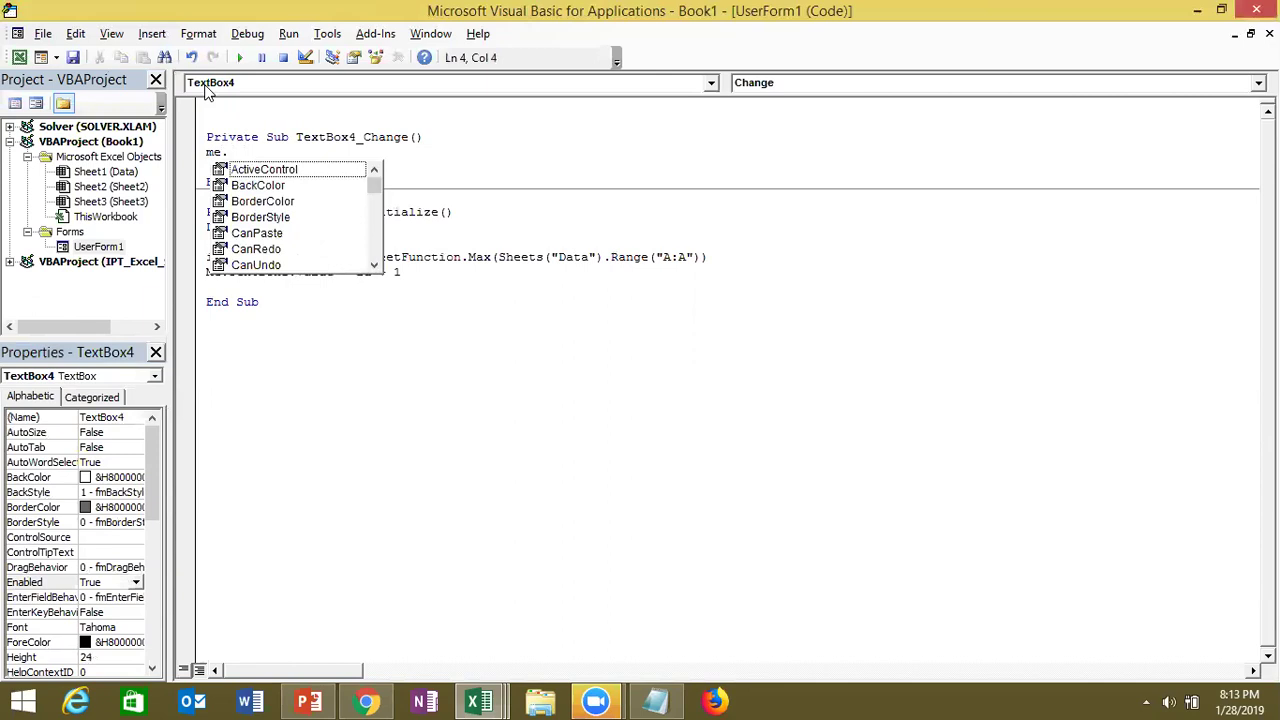
{"action": "type", "text": "te"}
{"action": "key", "text": "Down"}
{"action": "key", "text": "Down"}
{"action": "key", "text": "Down"}
{"action": "key", "text": "Down"}
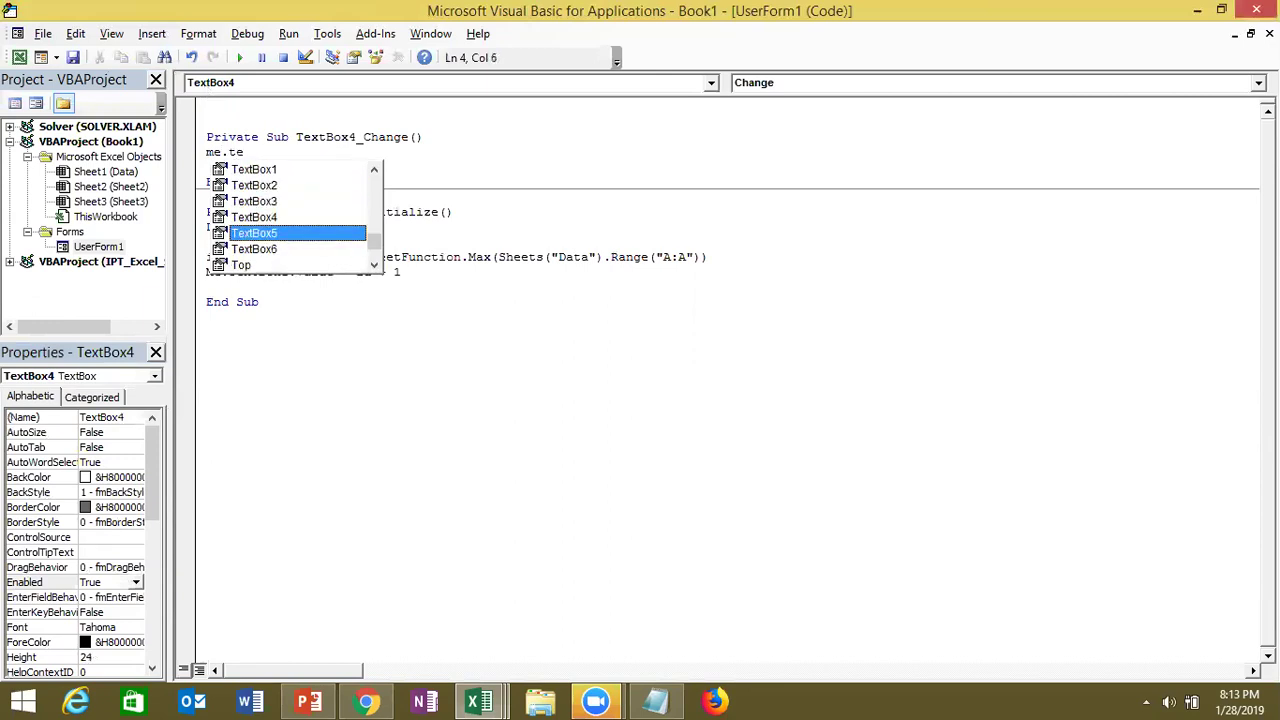
{"action": "key", "text": "Tab"}
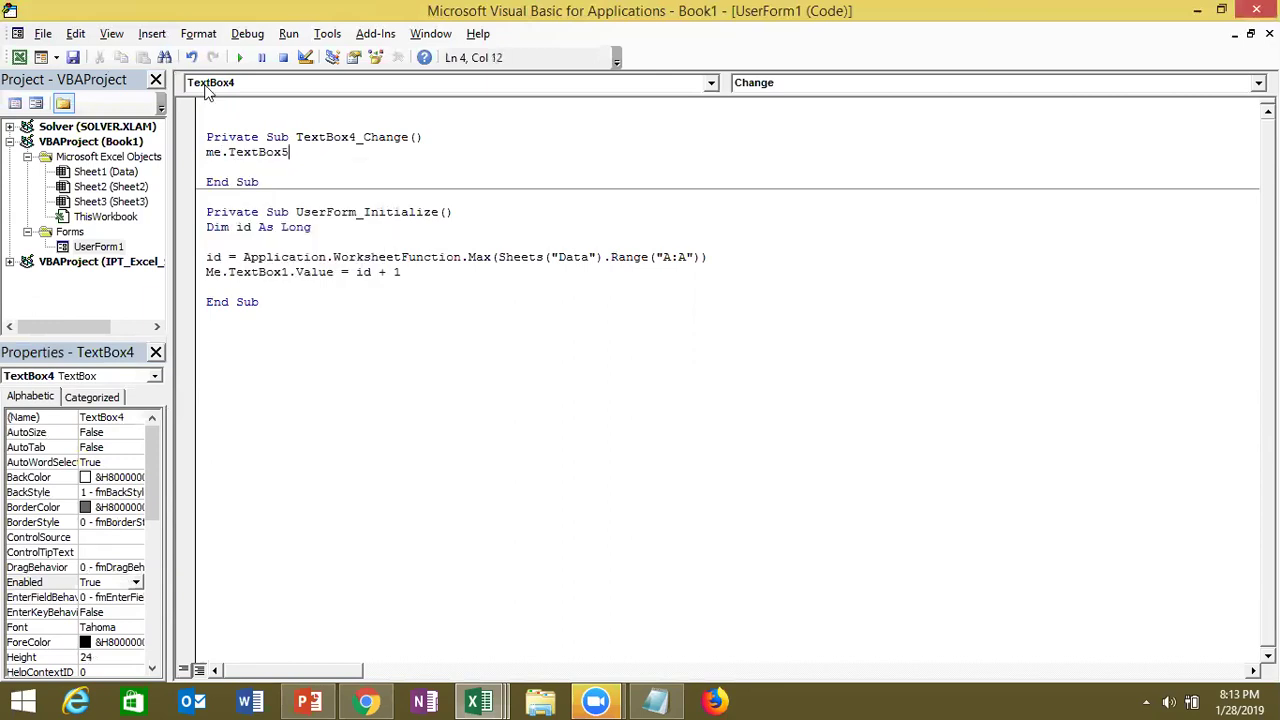
Complete the line as Me.TextBox5.Value = Me.TextBox4 * 18/100
{"action": "type", "text": ".v"}
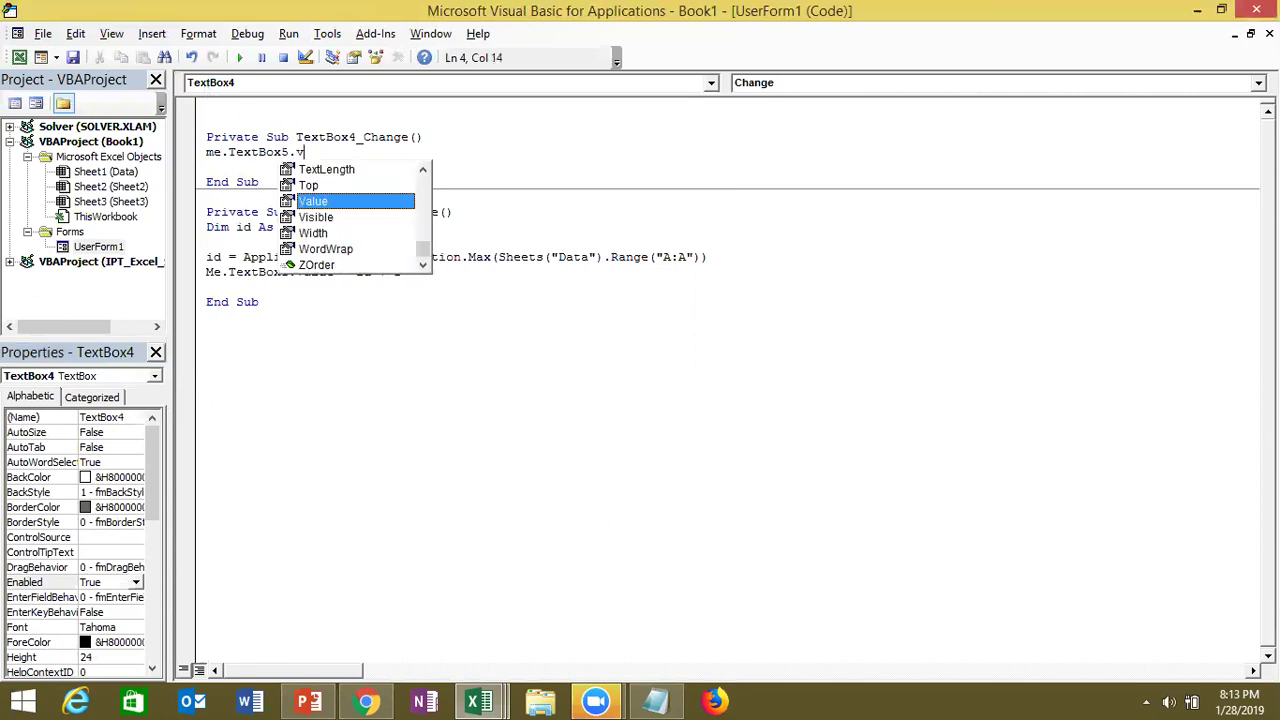
{"action": "key", "text": "Tab"}
{"action": "type", "text": "="}
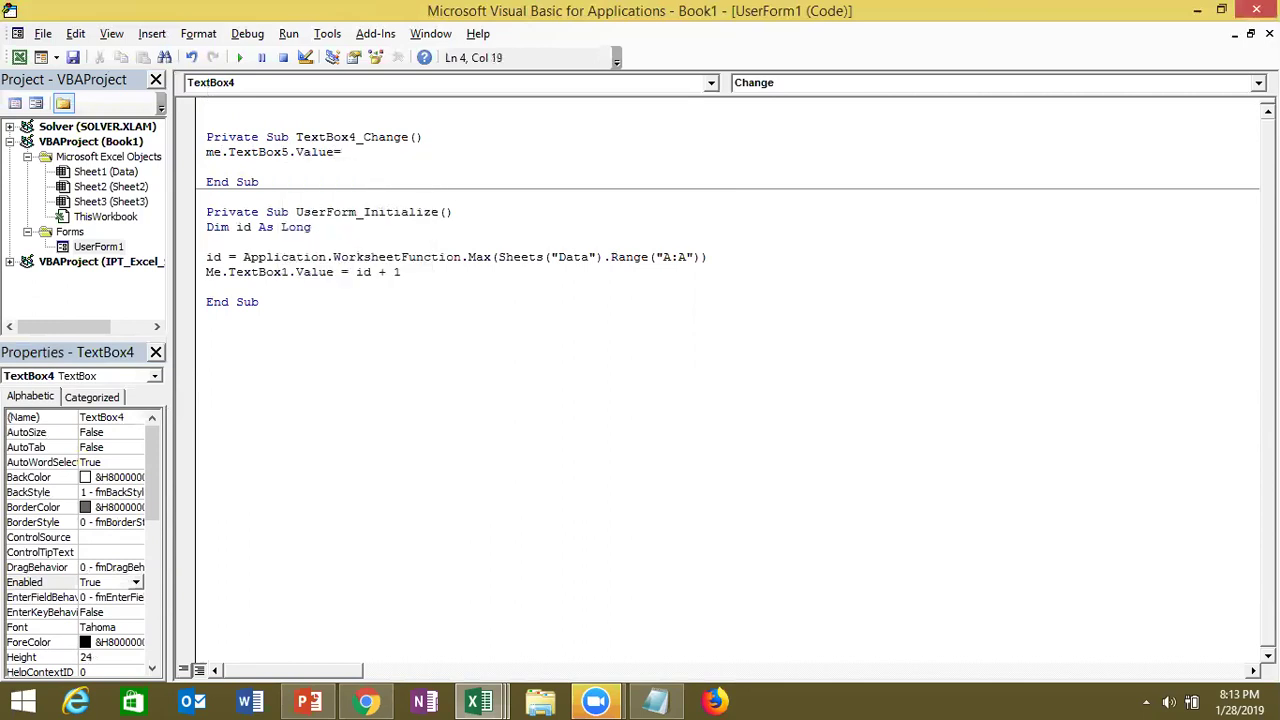
{"action": "type", "text": " me.te"}
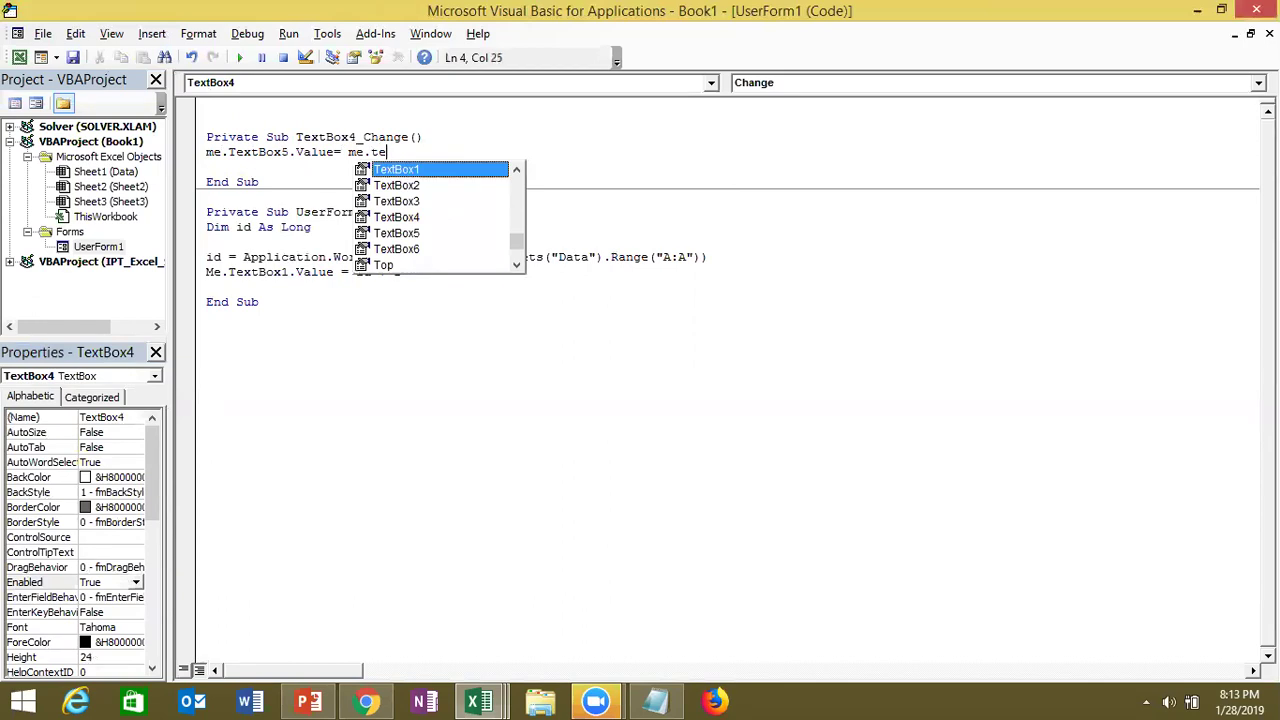
{"action": "key", "text": "Down"}
{"action": "key", "text": "Down"}
{"action": "key", "text": "Down"}
{"action": "key", "text": "Tab"}
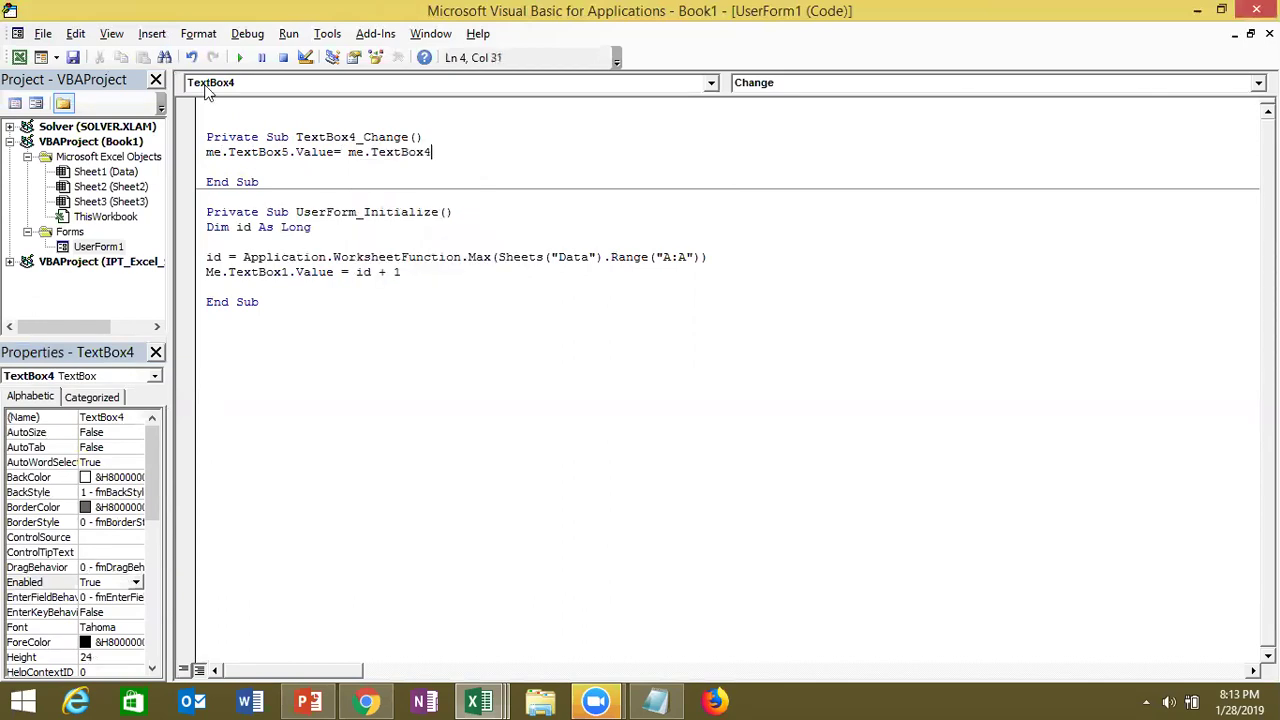
{"action": "type", "text": "* "}
{"action": "type", "text": "18 "}
{"action": "type", "text": "/ "}
{"action": "type", "text": "100"}
Wrap the 18/100 part of the tax formula in parentheses
{"action": "left_click", "coordinate": [449, 152]}
{"action": "type", "text": "("}
{"action": "left_click", "coordinate": [513, 152]}
{"action": "type", "text": ")"}
On a new line below the tax line, start Me.TextBox6.Value = Me.TextBox4.Value
{"action": "left_click", "coordinate": [348, 167]}
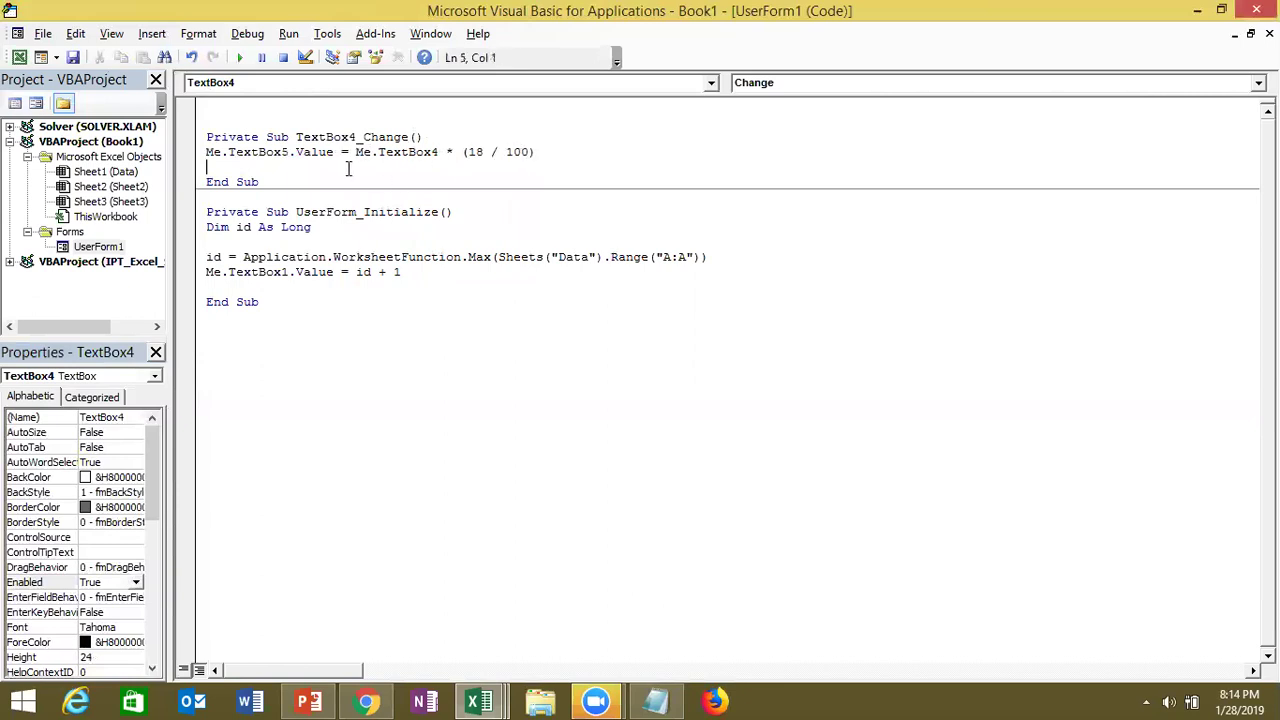
{"action": "type", "text": "m"}
{"action": "type", "text": "e."}
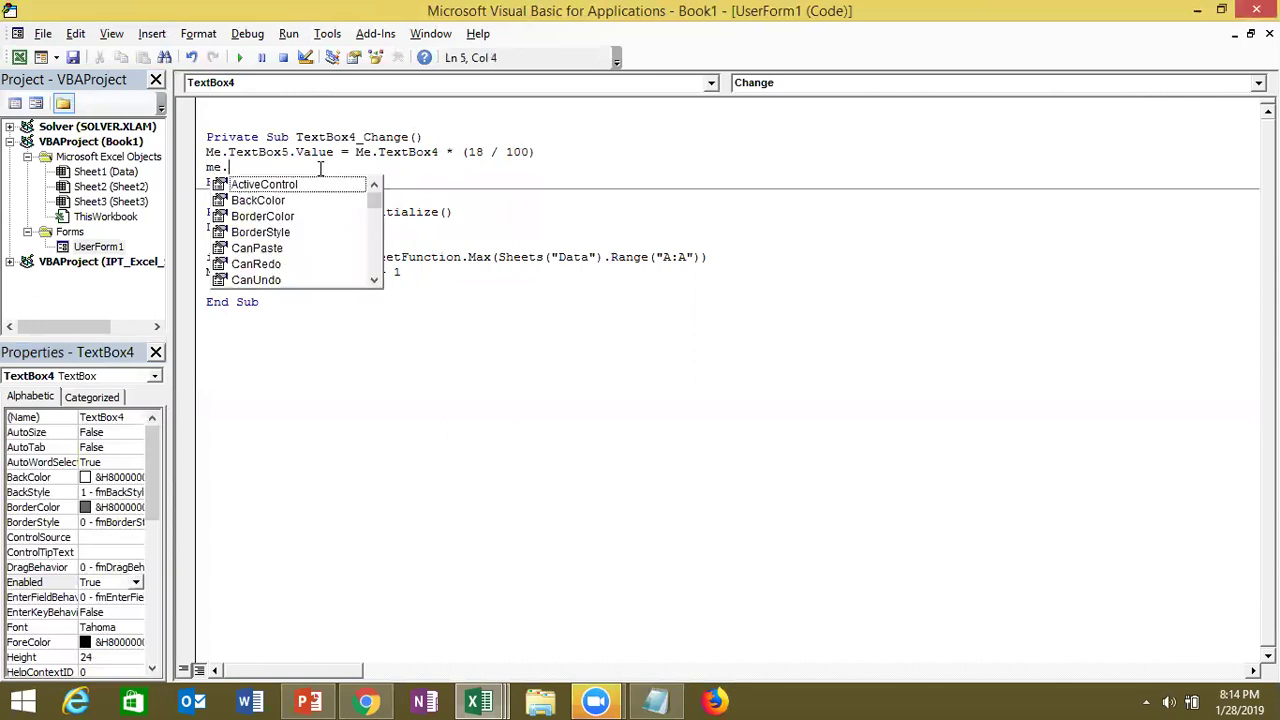
{"action": "type", "text": "te"}
{"action": "key", "text": "Down"}
{"action": "key", "text": "Down"}
{"action": "key", "text": "Down"}
{"action": "key", "text": "Down"}
{"action": "key", "text": "Down"}
{"action": "key", "text": "Tab"}
{"action": "type", "text": ".v"}
{"action": "key", "text": "Tab"}
{"action": "type", "text": "=me.te"}
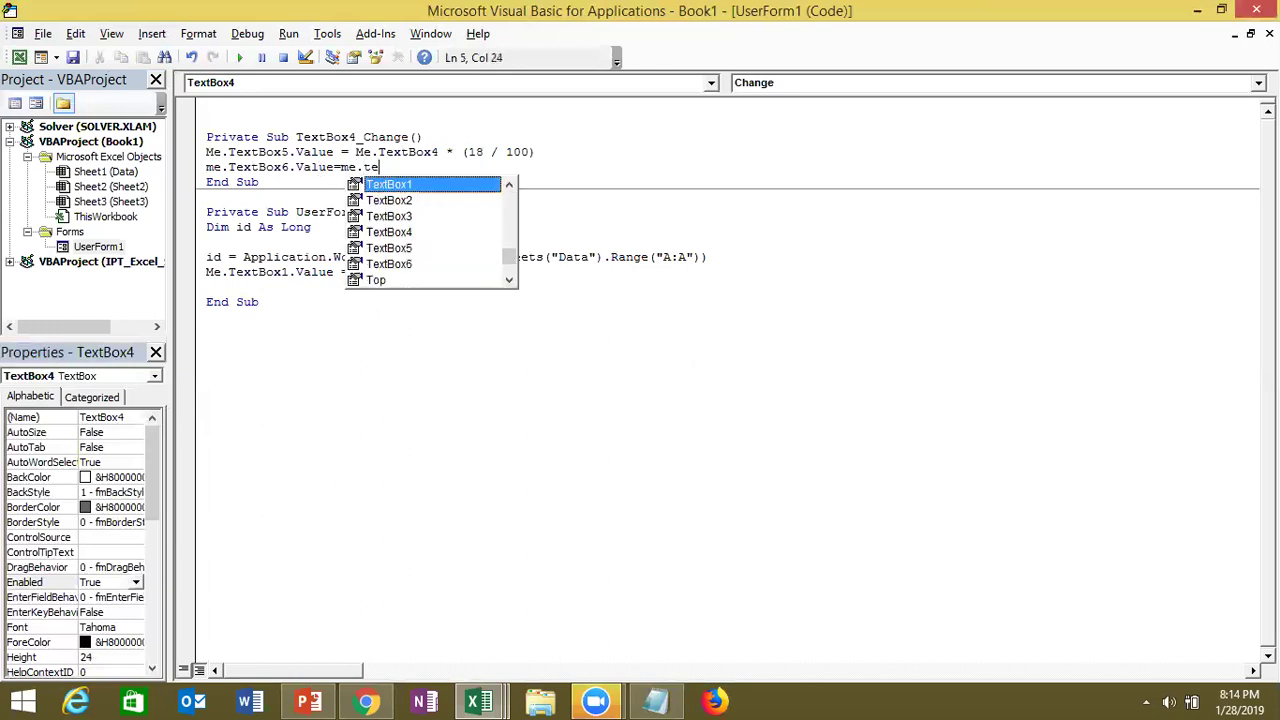
{"action": "key", "text": "Down"}
{"action": "key", "text": "Down"}
{"action": "key", "text": "Down"}
{"action": "key", "text": "Tab"}
{"action": "type", "text": "+"}
{"action": "key", "text": "BackSpace"}
{"action": "type", "text": ".v"}
{"action": "key", "text": "Down"}
{"action": "key", "text": "Up"}
{"action": "key", "text": "Tab"}
Finish the total line with + Me.TextBox5.Value and let it auto-format
{"action": "type", "text": "+me.te"}
{"action": "key", "text": "Left"}
{"action": "key", "text": "Left"}
{"action": "key", "text": "Left"}
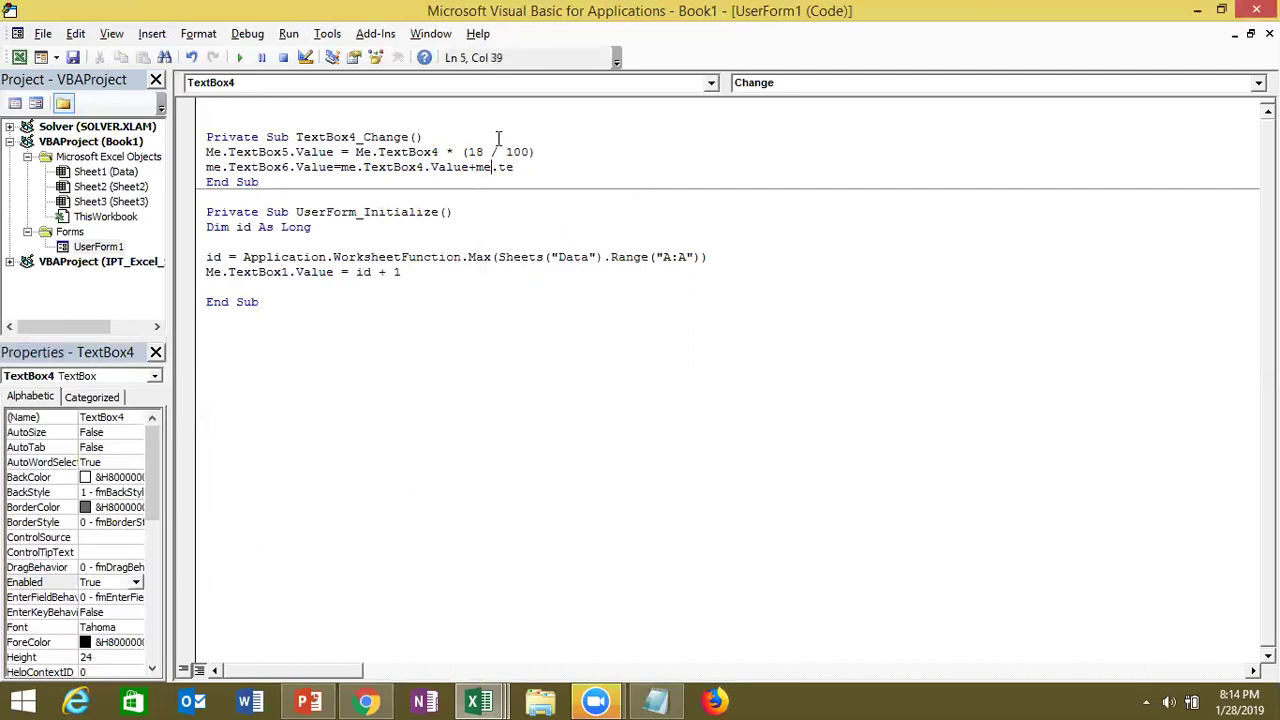
{"action": "double_click", "coordinate": [528, 172]}
{"action": "key", "text": "BackSpace"}
{"action": "key", "text": "BackSpace"}
{"action": "type", "text": ".te"}
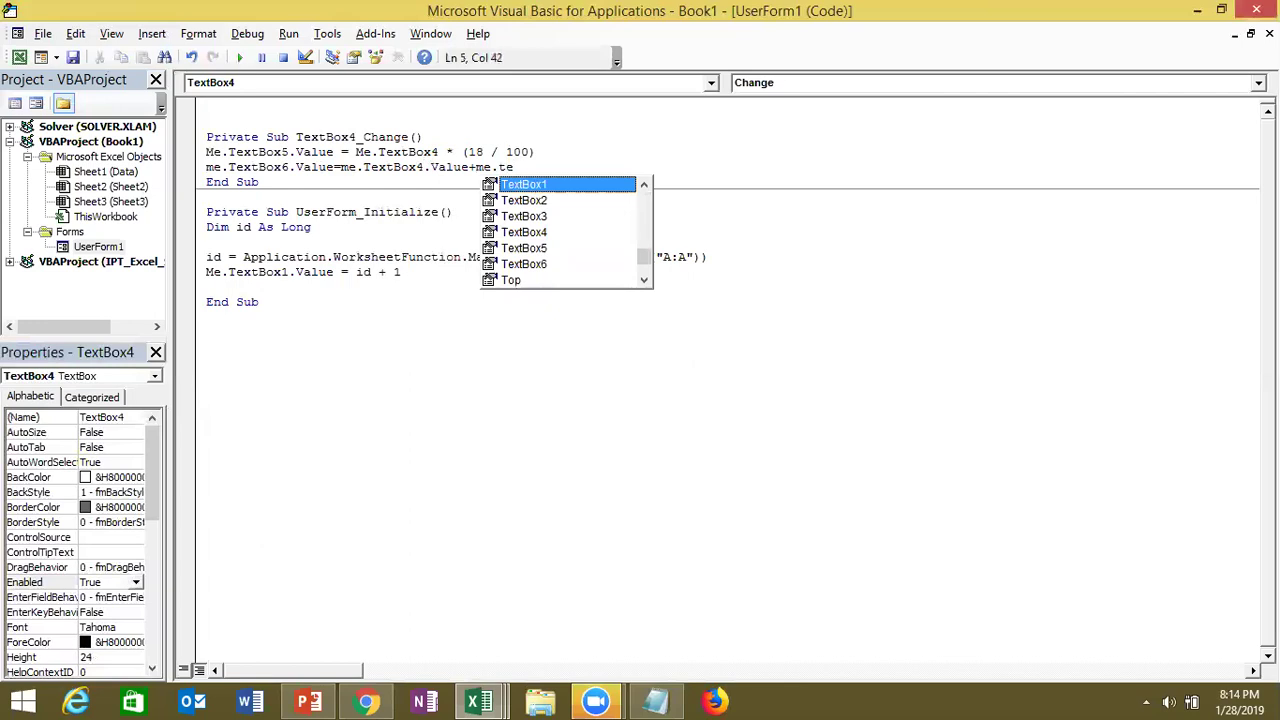
{"action": "key", "text": "Down"}
{"action": "key", "text": "Down"}
{"action": "key", "text": "Down"}
{"action": "key", "text": "Down"}
{"action": "key", "text": "Tab"}
{"action": "type", "text": "."}
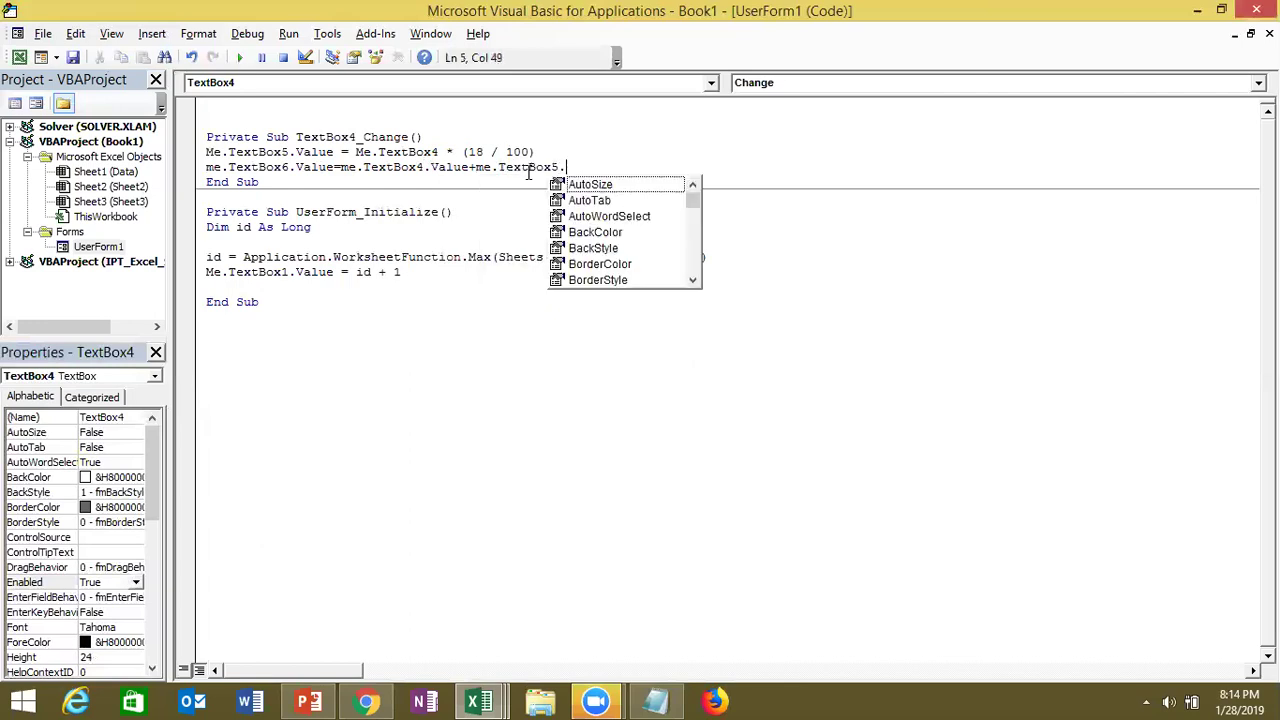
{"action": "type", "text": "v"}
{"action": "key", "text": "Tab"}
{"action": "left_click", "coordinate": [514, 194]}
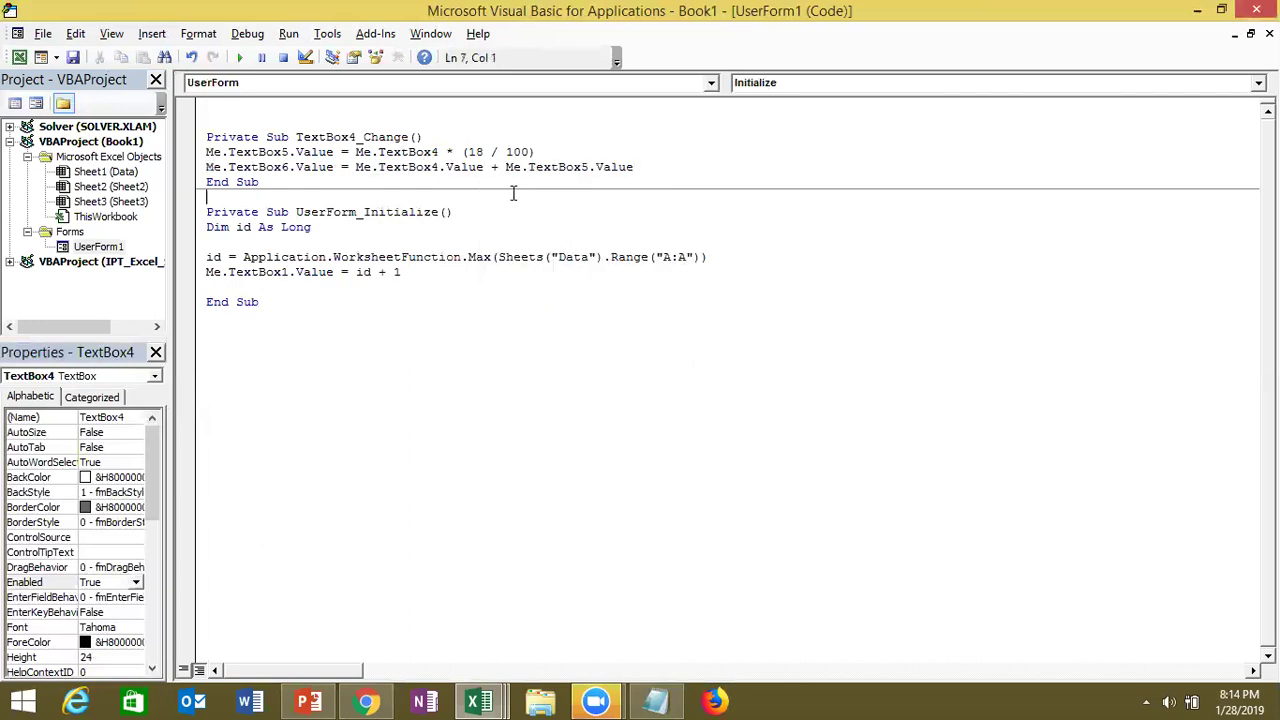
Run the form, enter 652 as the amount, then clear it until Type mismatch appears
{"action": "left_click", "coordinate": [240, 58]}
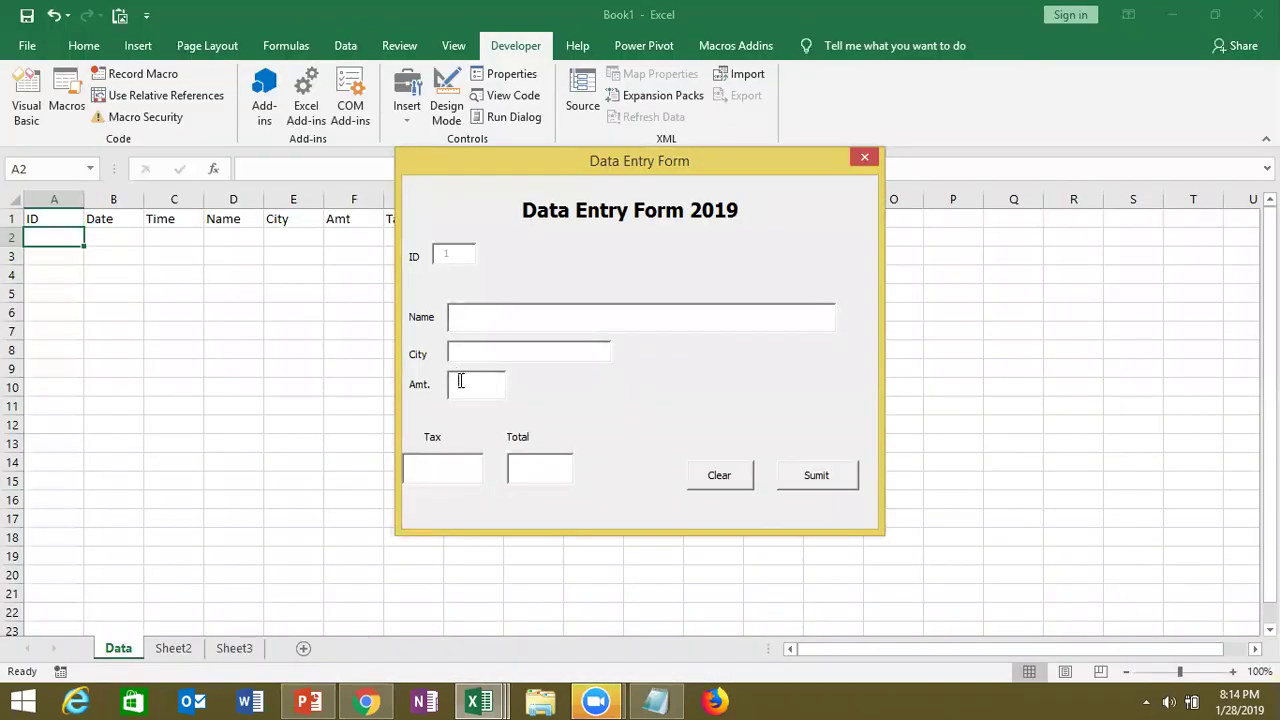
{"action": "type", "text": "652"}
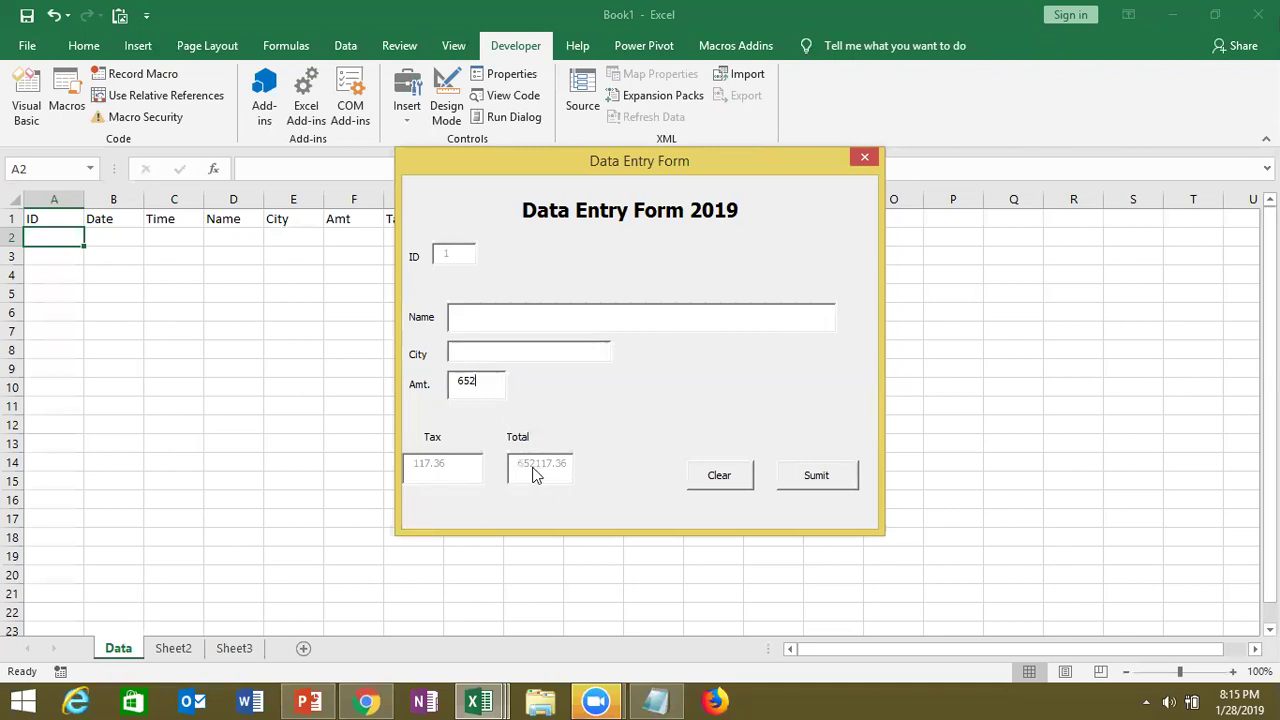
{"action": "key", "text": "BackSpace"}
{"action": "key", "text": "BackSpace"}
{"action": "key", "text": "BackSpace"}
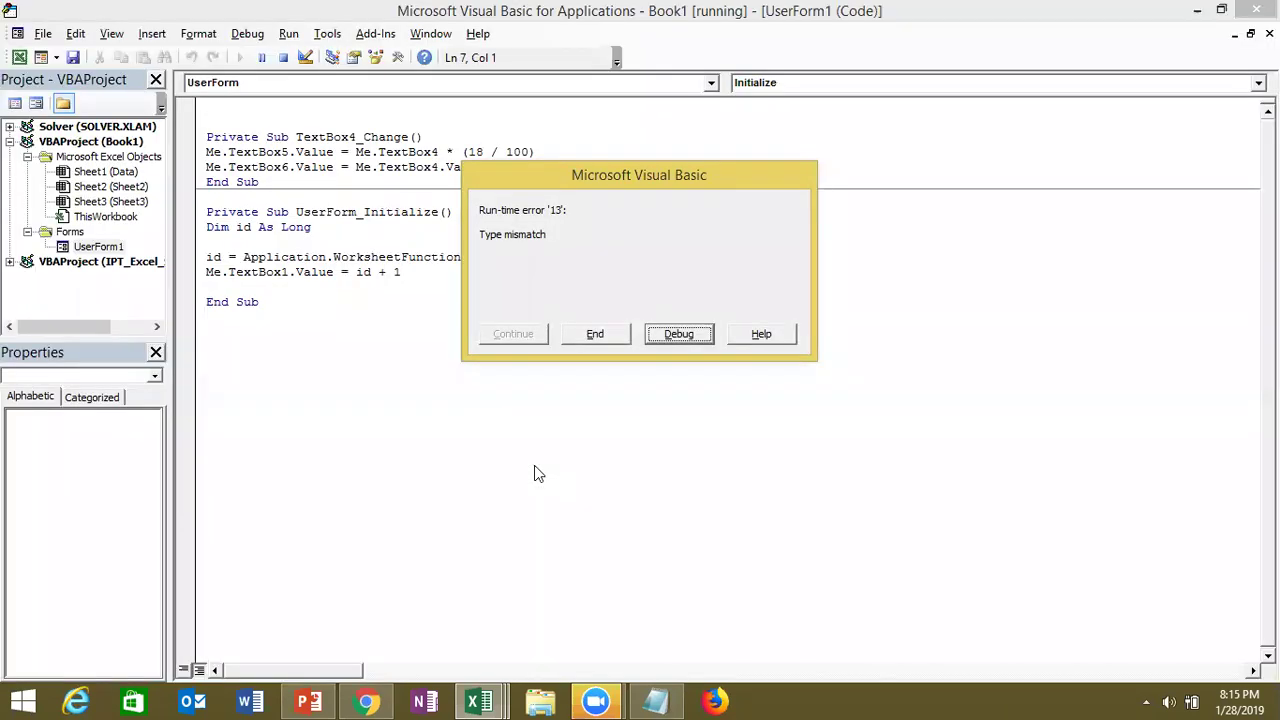
End the errored run and get back to the Data Entry Form designer
{"action": "left_click", "coordinate": [592, 336]}
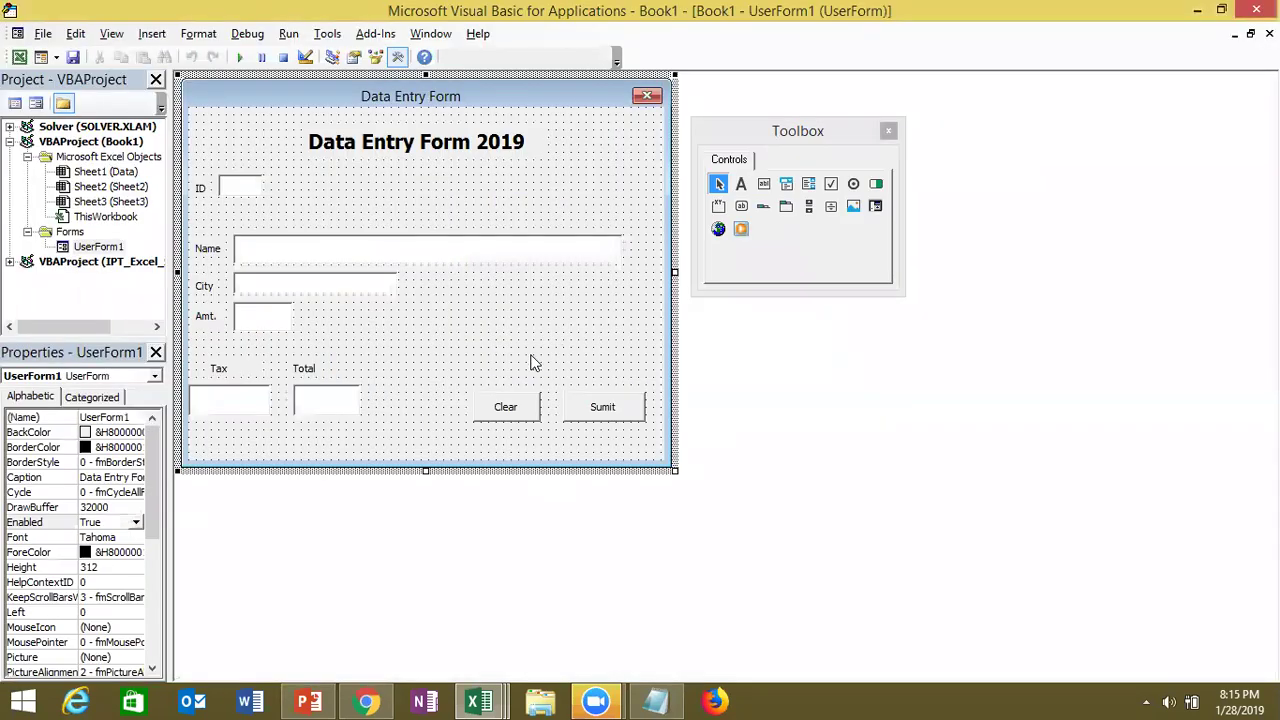
{"action": "key", "text": "alt+F11"}
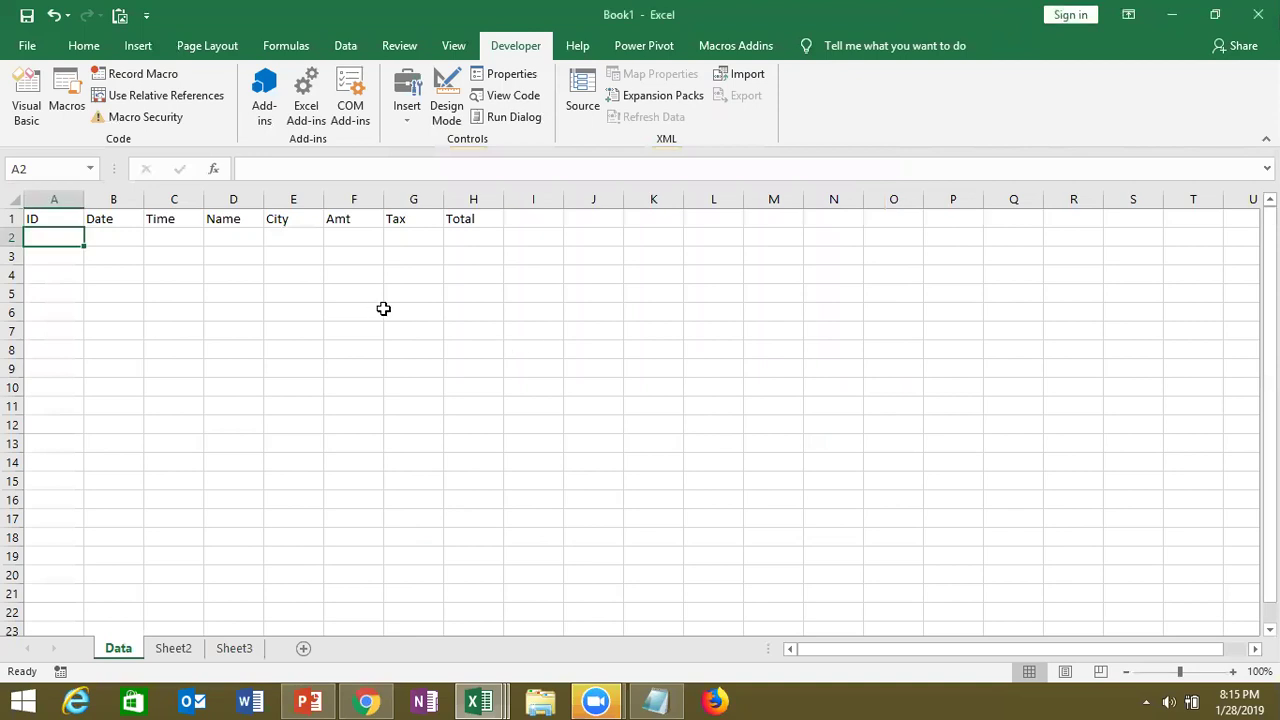
{"action": "key", "text": "alt+Tab"}
{"action": "left_click", "coordinate": [388, 316]}
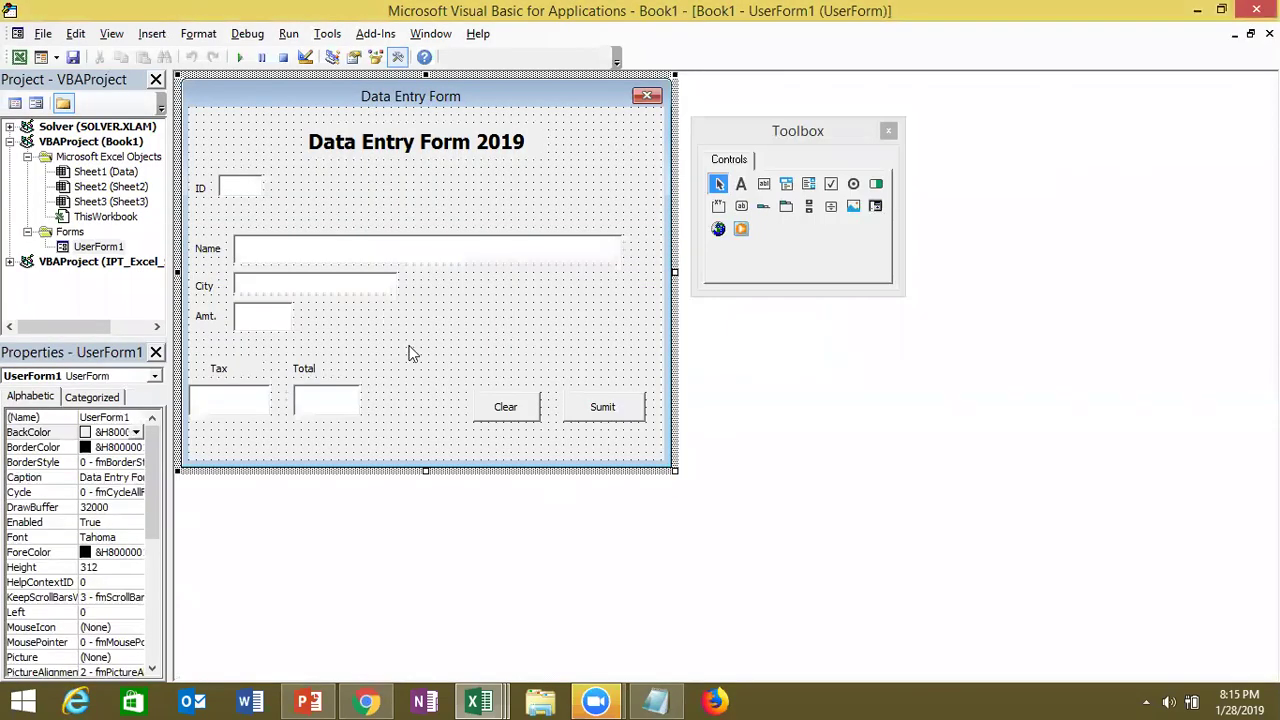
{"action": "left_click", "coordinate": [479, 700]}
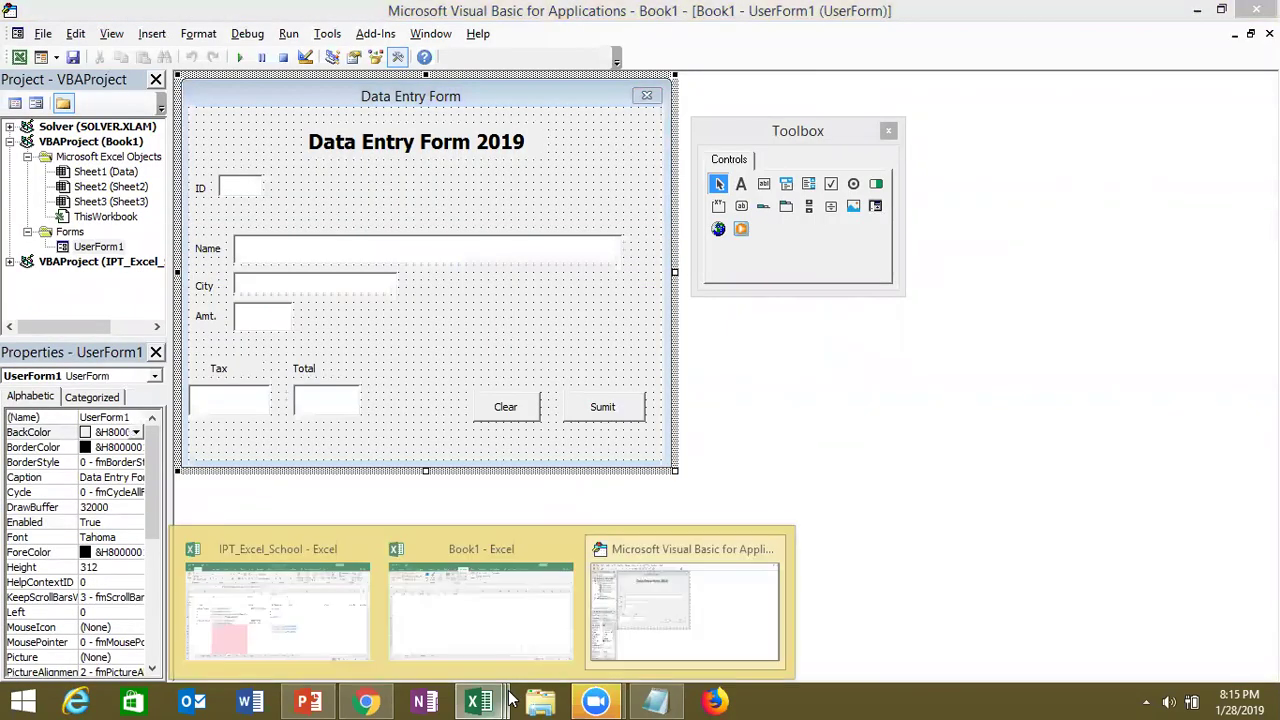
{"action": "left_click", "coordinate": [632, 630]}
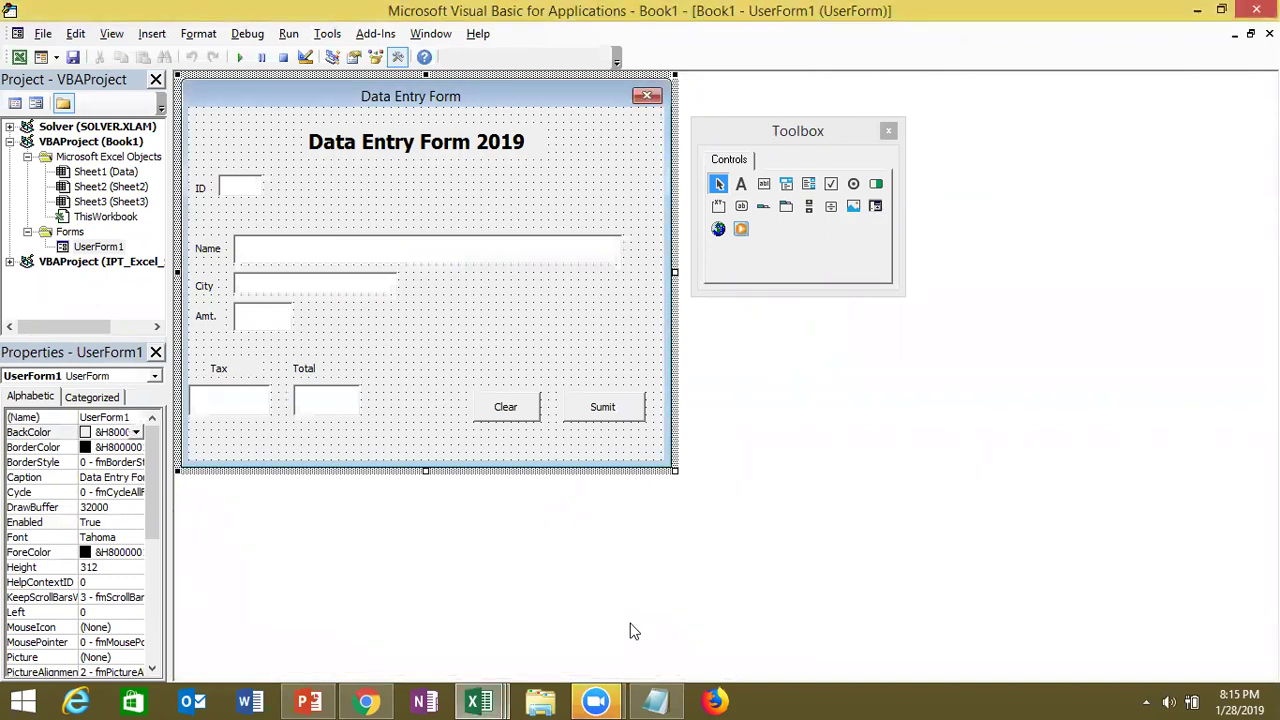
Wrap both Me.TextBox4.Value and Me.TextBox5.Value on the total line in Val()
{"action": "double_click", "coordinate": [257, 315]}
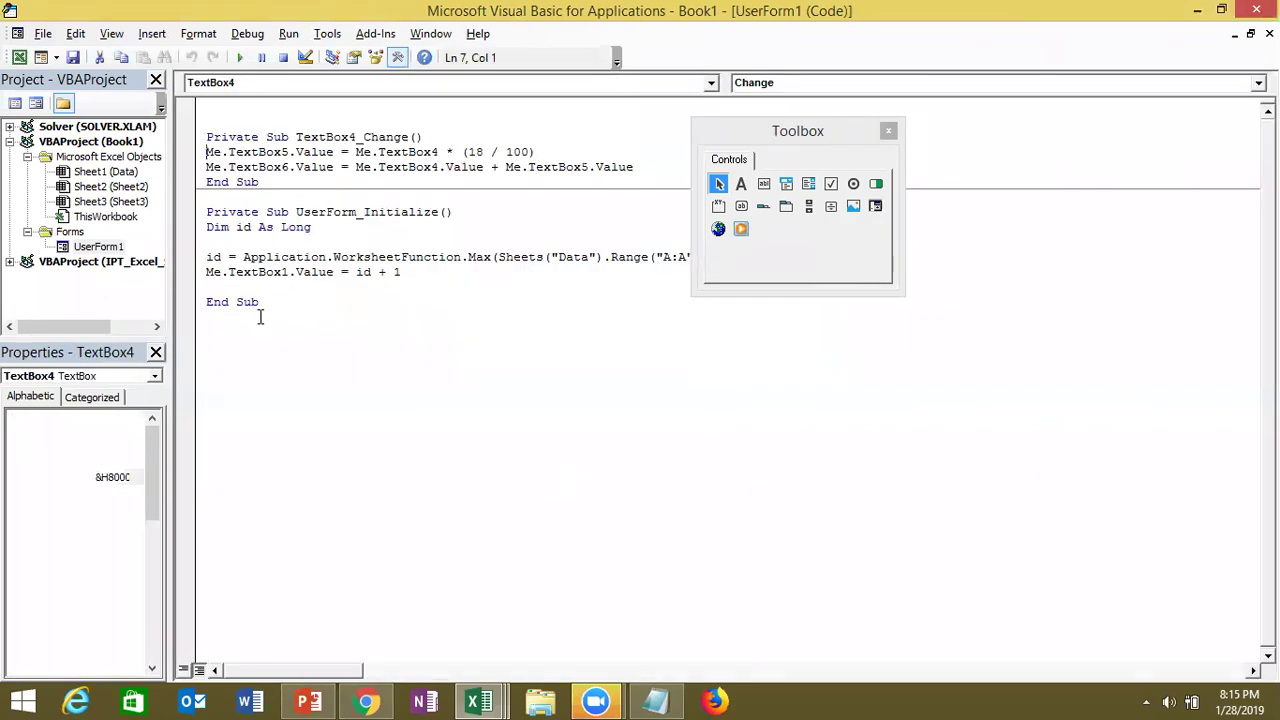
{"action": "left_click", "coordinate": [352, 167]}
{"action": "left_click", "coordinate": [355, 168]}
{"action": "type", "text": "va"}
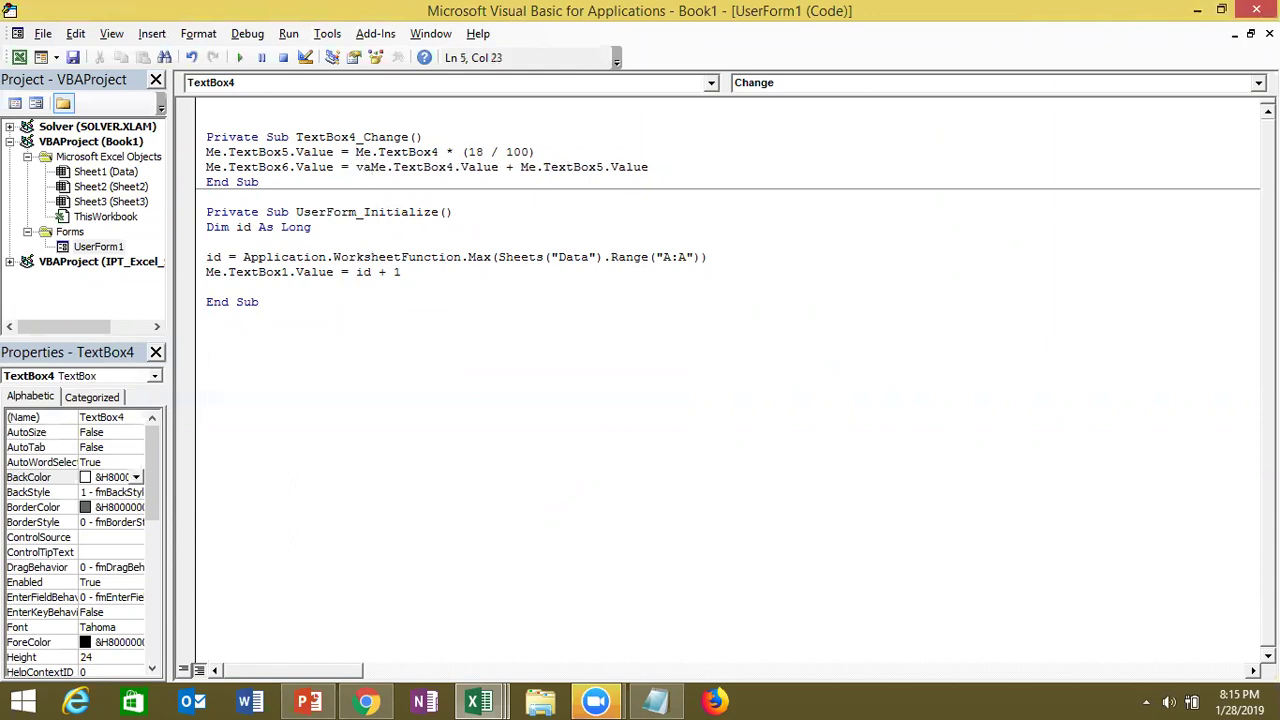
{"action": "type", "text": "l("}
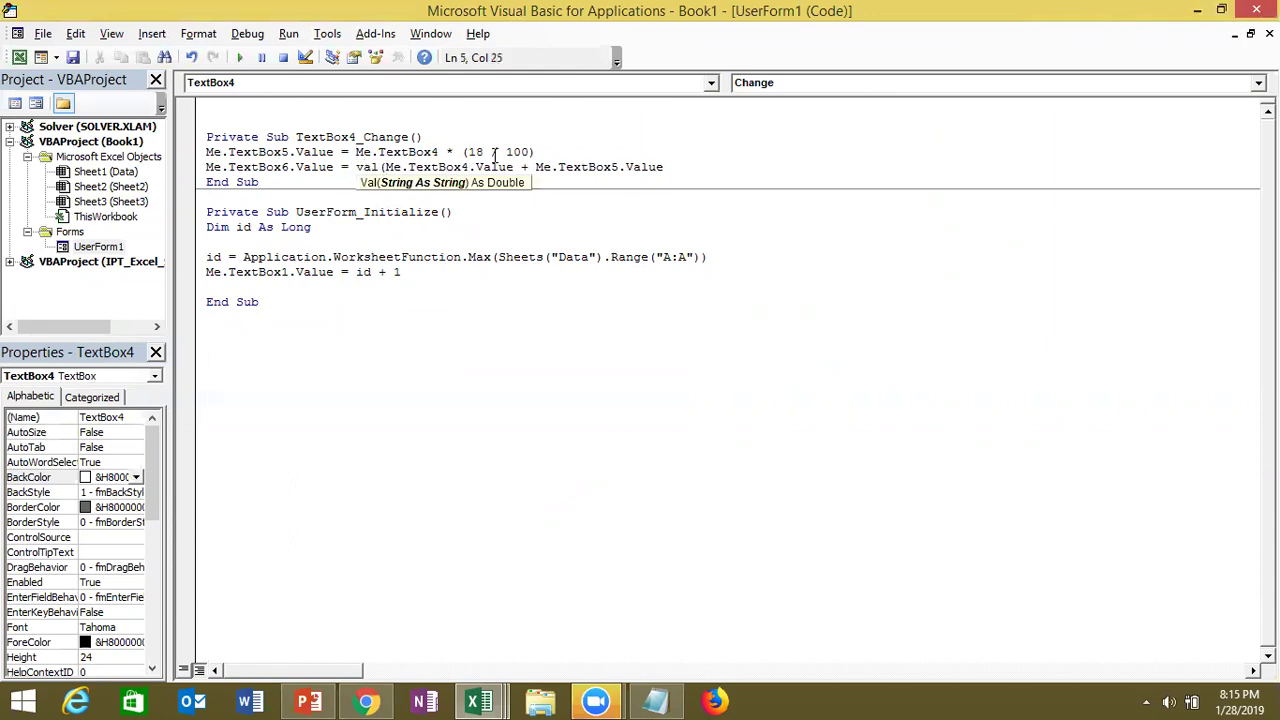
{"action": "left_click", "coordinate": [516, 167]}
{"action": "type", "text": ")"}
{"action": "left_click", "coordinate": [542, 167]}
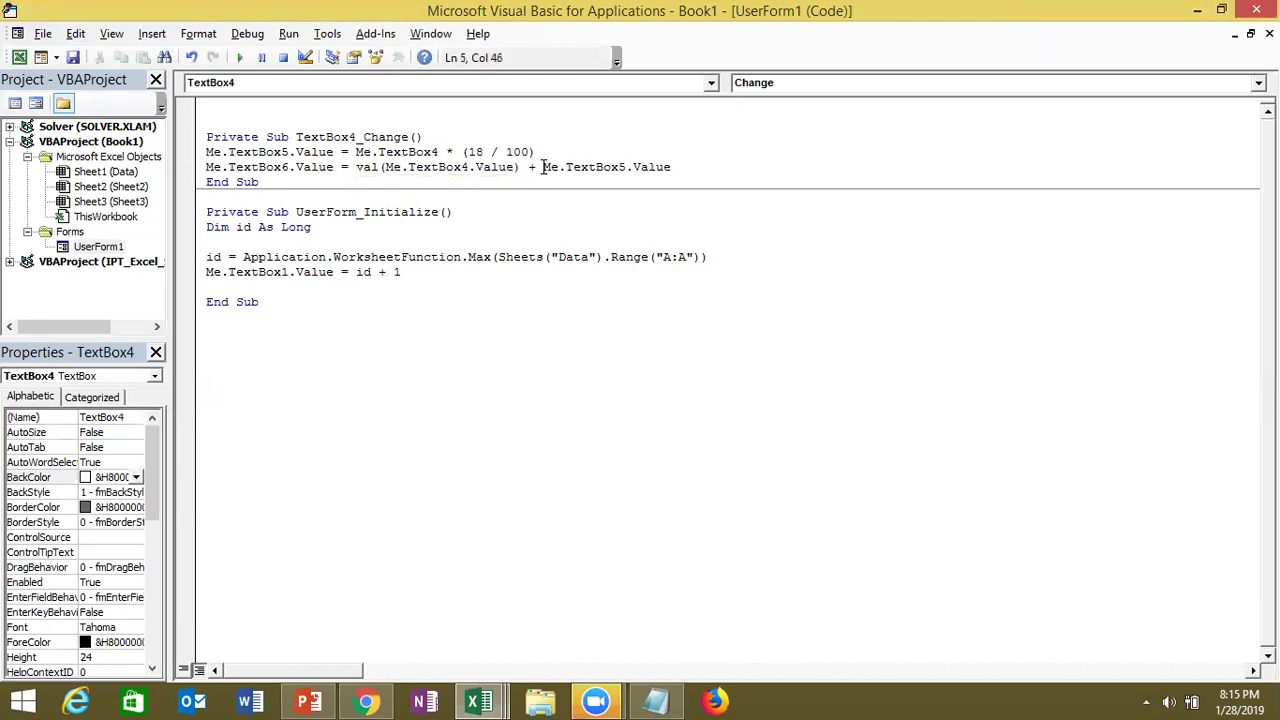
{"action": "type", "text": "val"}
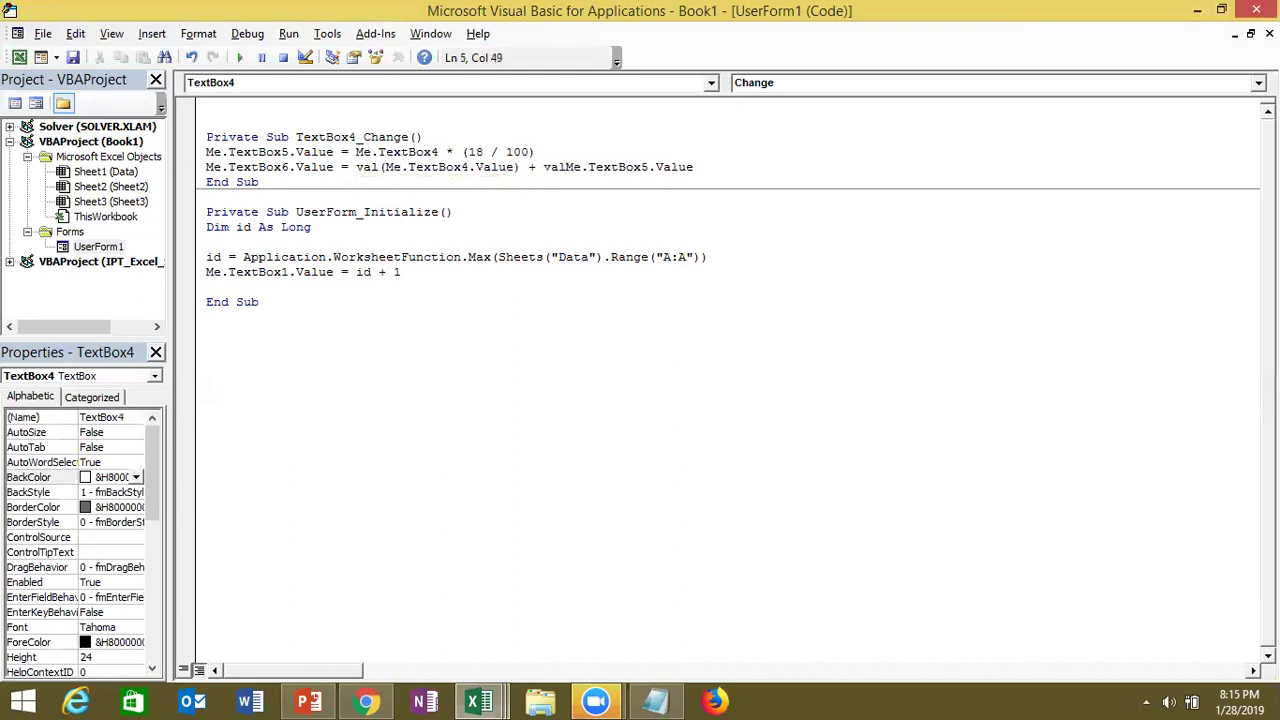
{"action": "type", "text": "("}
{"action": "left_click", "coordinate": [722, 170]}
{"action": "type", "text": ")"}
{"action": "left_click", "coordinate": [682, 199]}
{"action": "left_click", "coordinate": [334, 167]}
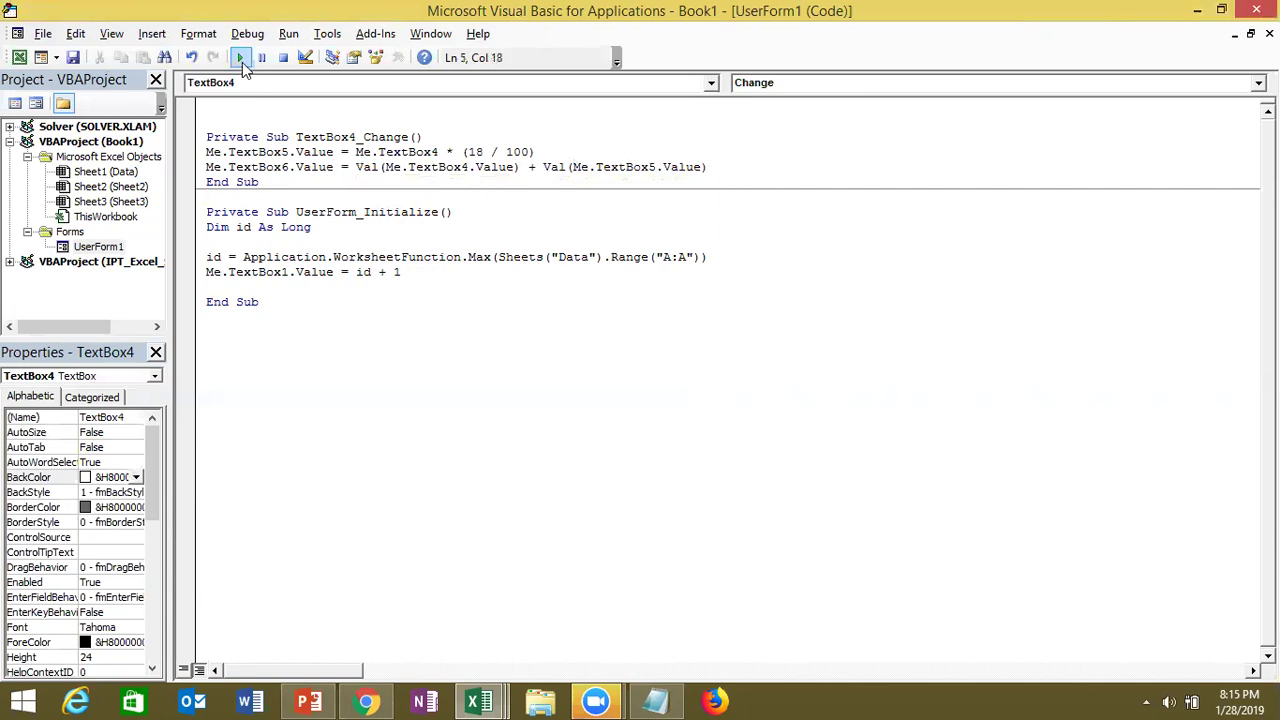
Run the form, enter 85 then clear it, and choose Debug on the Type mismatch
{"action": "left_click", "coordinate": [240, 58]}
{"action": "left_click", "coordinate": [463, 384]}
{"action": "type", "text": "85"}
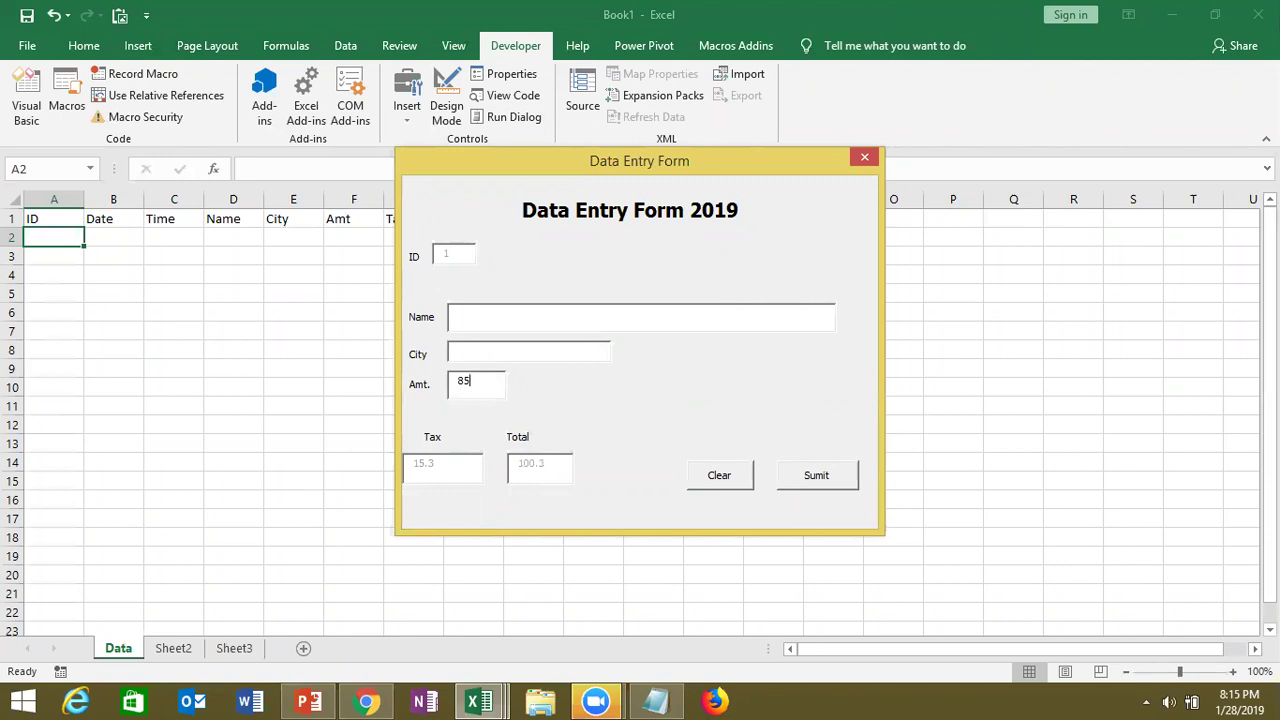
{"action": "key", "text": "BackSpace"}
{"action": "key", "text": "BackSpace"}
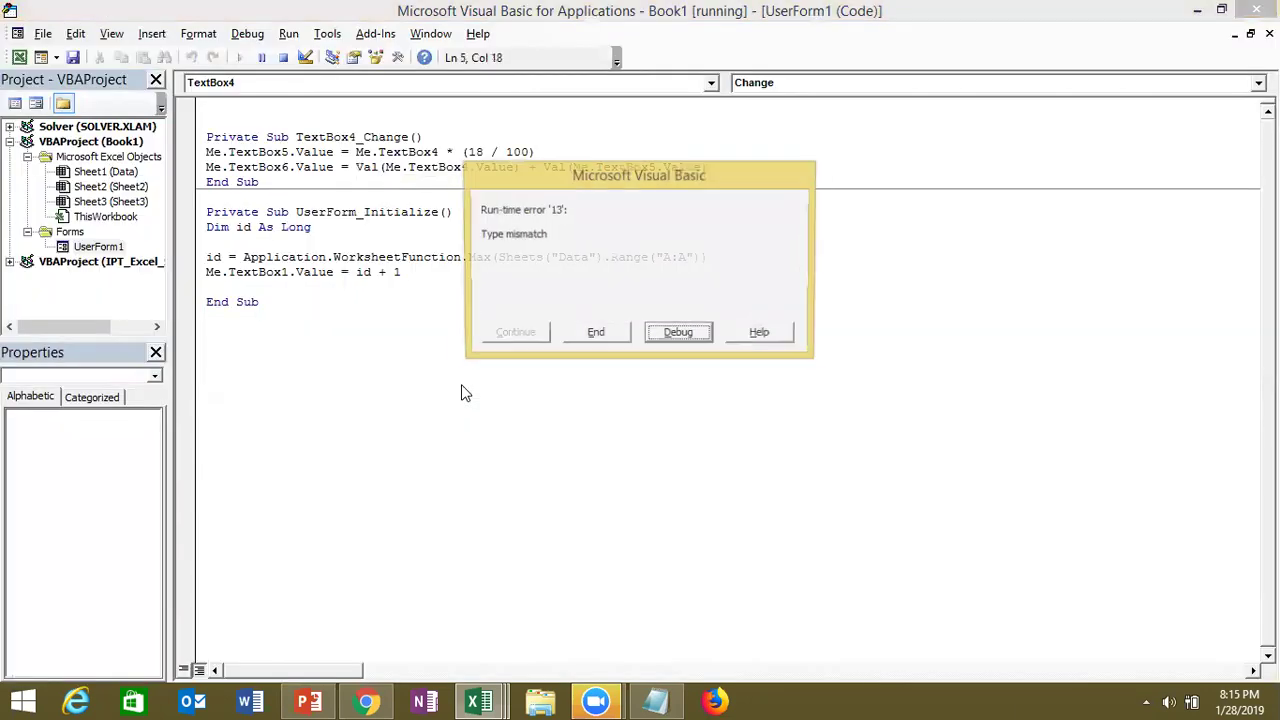
{"action": "left_click", "coordinate": [679, 334]}
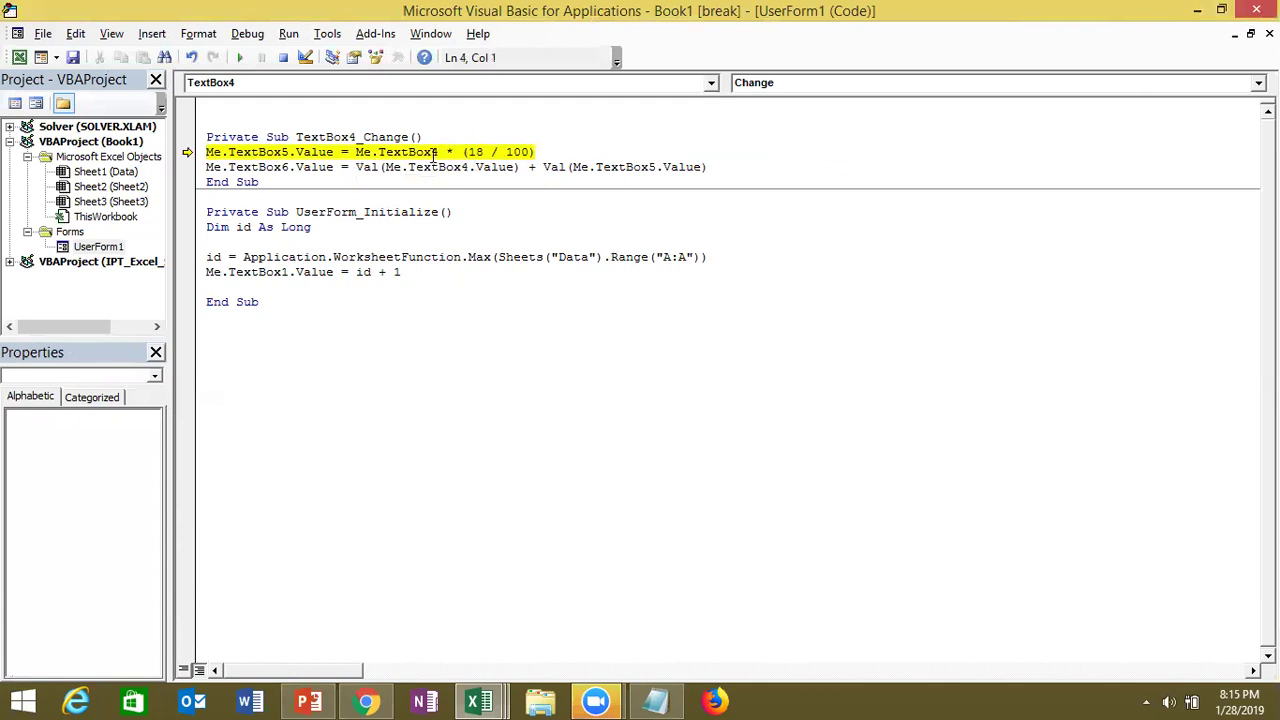
{"action": "mouse_move", "coordinate": [422, 156]}
Reset the paused code, then try and discard a Dim amt As Long declaration
{"action": "left_click", "coordinate": [283, 57]}
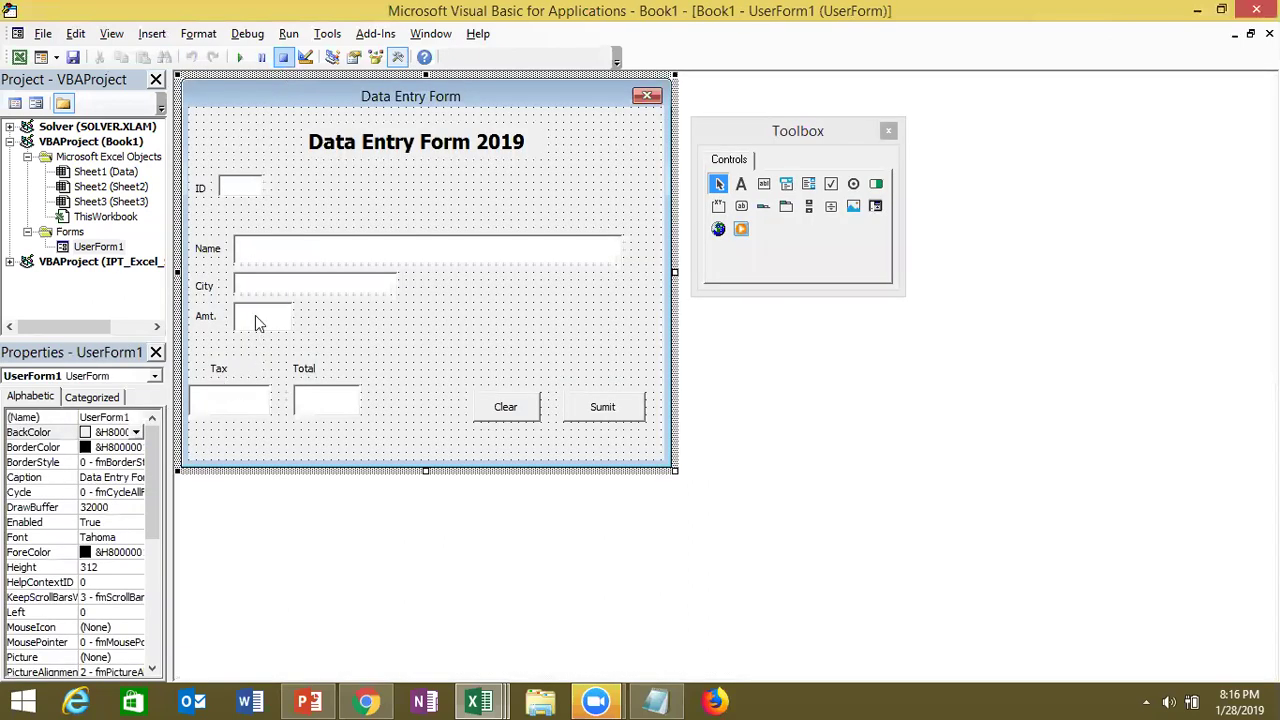
{"action": "key", "text": "F7"}
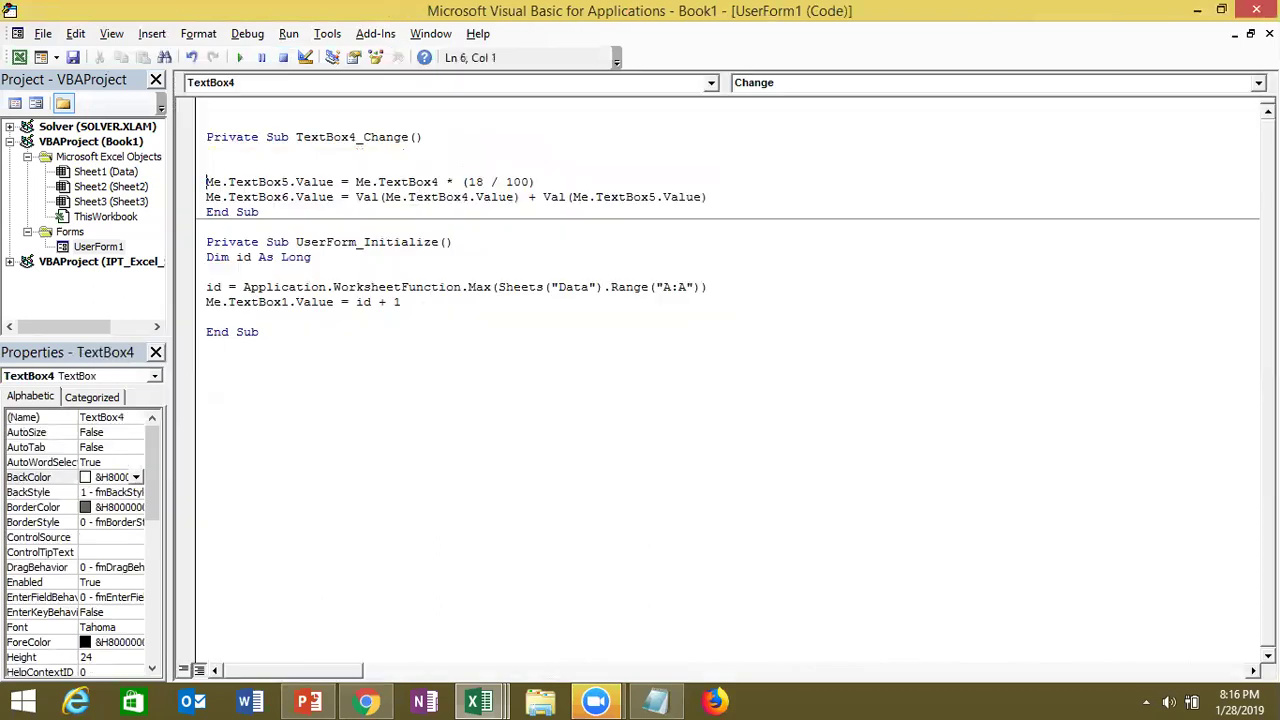
{"action": "left_click", "coordinate": [206, 152]}
{"action": "type", "text": "me"}
{"action": "key", "text": "BackSpace"}
{"action": "key", "text": "BackSpace"}
{"action": "type", "text": "di"}
{"action": "type", "text": "m "}
{"action": "type", "text": "amr"}
{"action": "key", "text": "BackSpace"}
{"action": "type", "text": "t as Long"}
{"action": "key", "text": "Tab"}
{"action": "key", "text": "Return"}
{"action": "key", "text": "Return"}
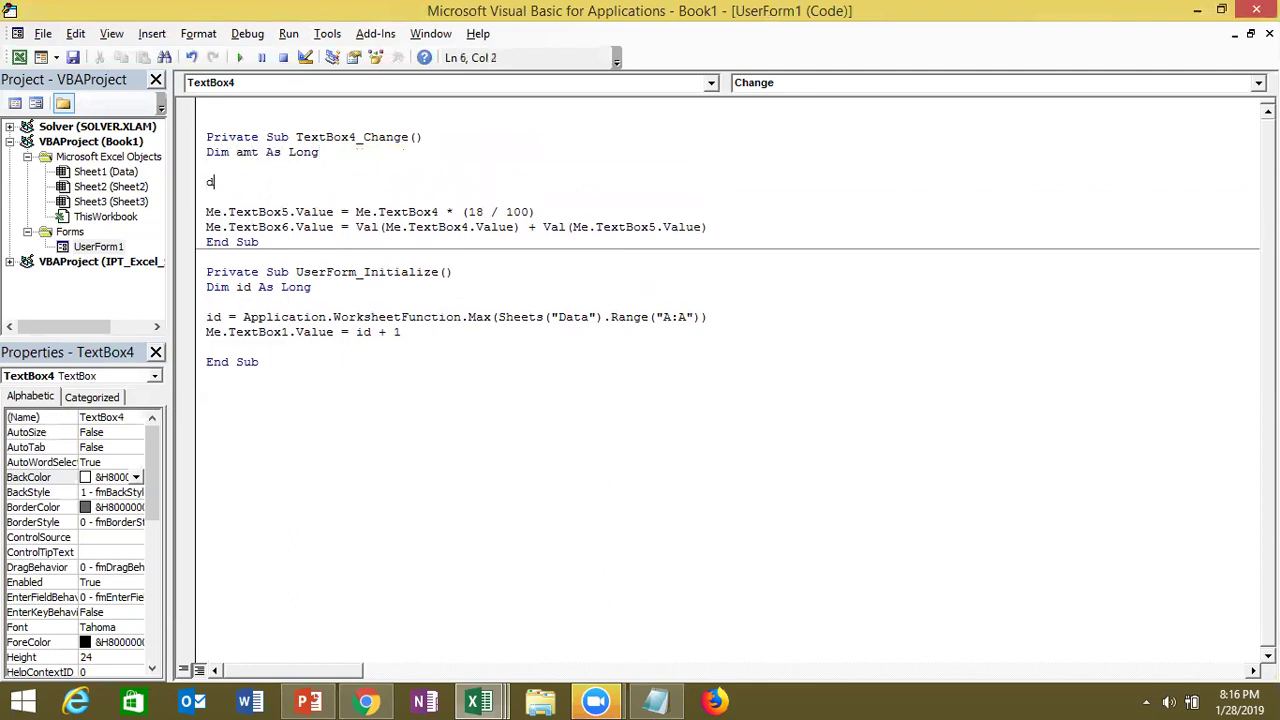
{"action": "type", "text": "amt="}
{"action": "type", "text": "me"}
{"action": "type", "text": ".te"}
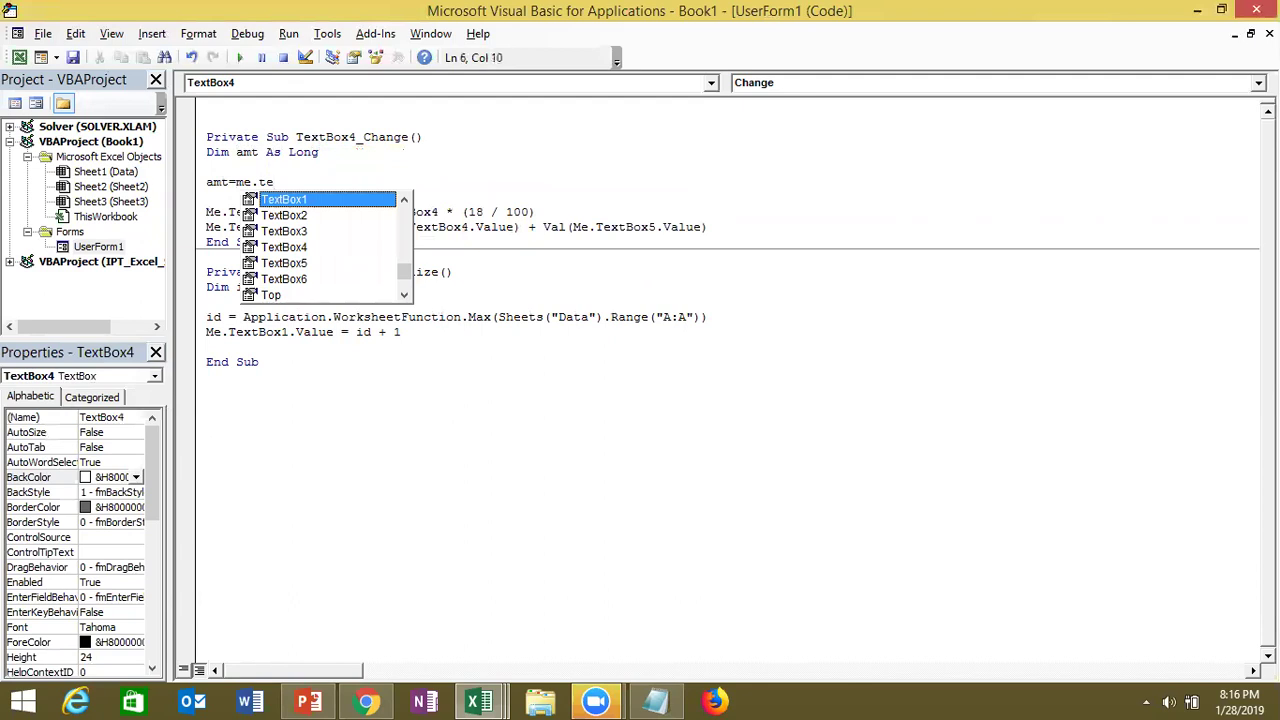
{"action": "key", "text": "BackSpace"}
{"action": "key", "text": "BackSpace"}
{"action": "key", "text": "BackSpace"}
{"action": "key", "text": "BackSpace"}
{"action": "key", "text": "BackSpace"}
{"action": "key", "text": "BackSpace"}
{"action": "key", "text": "BackSpace"}
{"action": "key", "text": "BackSpace"}
{"action": "key", "text": "BackSpace"}
{"action": "key", "text": "Up"}
{"action": "key", "text": "Up"}
{"action": "key", "text": "shift+Down"}
{"action": "key", "text": "Delete"}
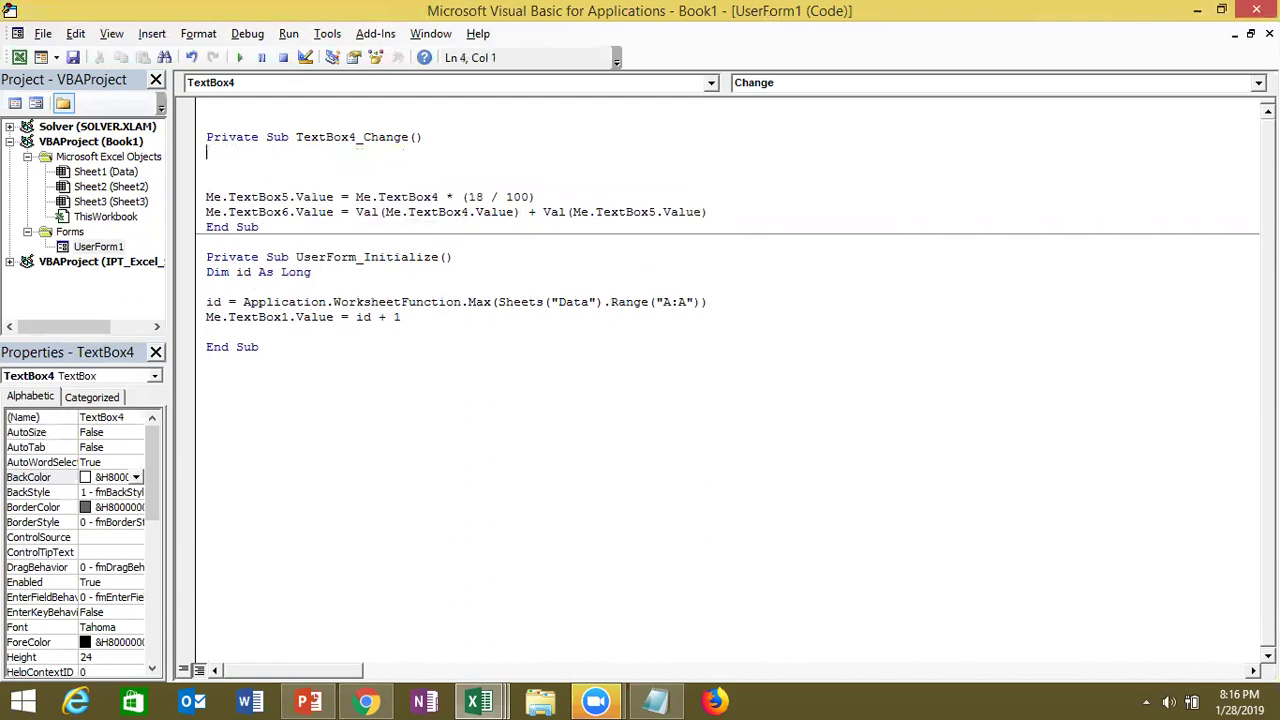
Add On Error Resume Next at the top of TextBox4_Change and remove the blank lines
{"action": "type", "text": "on e"}
{"action": "type", "text": "rror "}
{"action": "type", "text": "re"}
{"action": "type", "text": "mu"}
{"action": "key", "text": "BackSpace"}
{"action": "key", "text": "BackSpace"}
{"action": "type", "text": "sume next"}
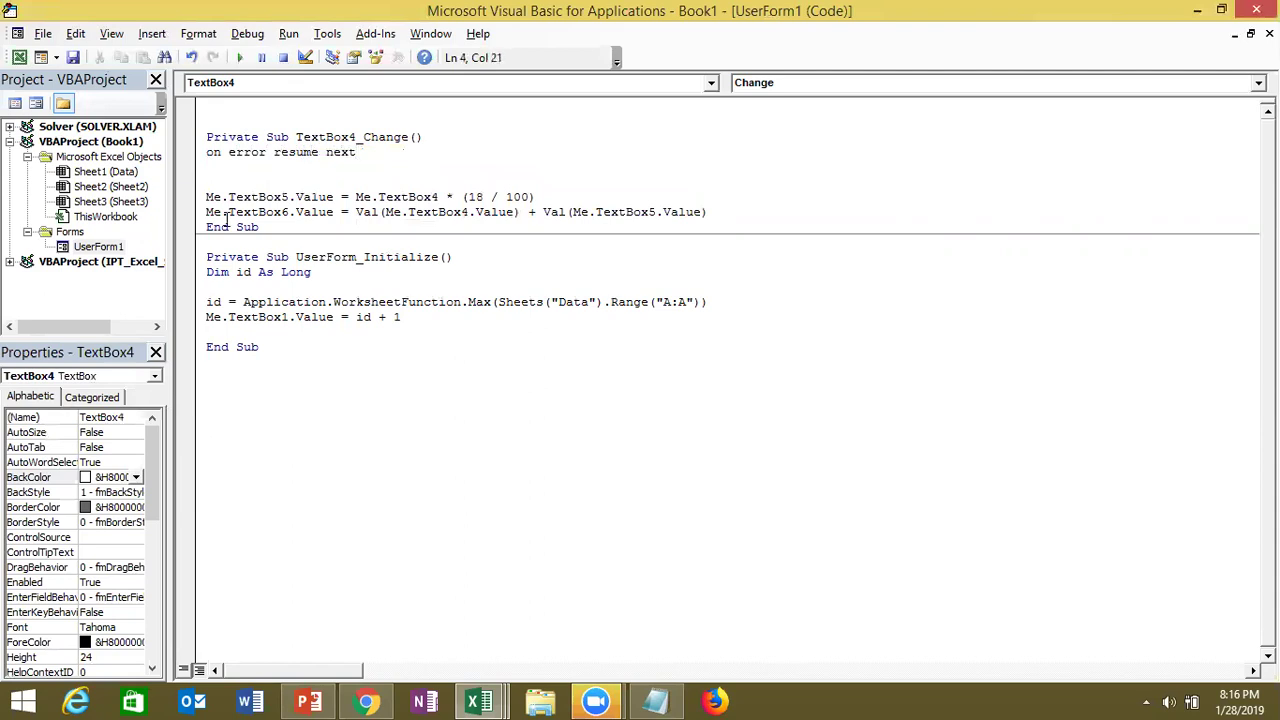
{"action": "left_click", "coordinate": [248, 182]}
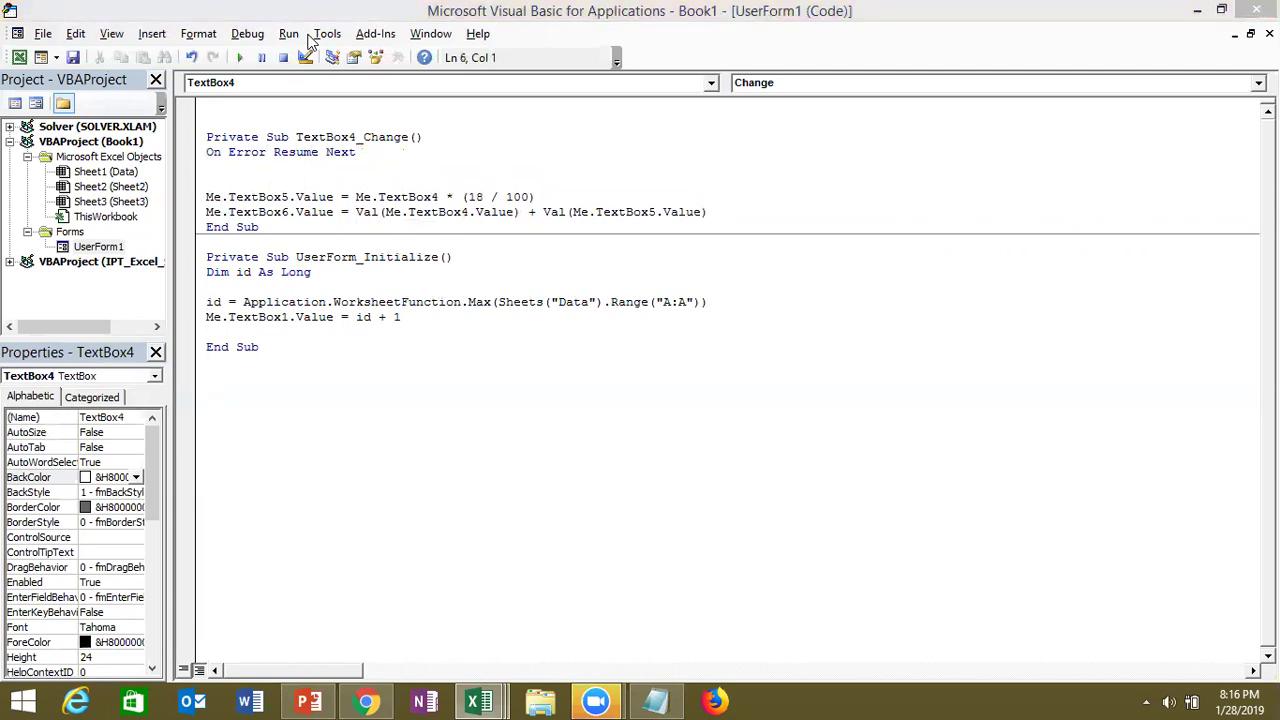
{"action": "left_click", "coordinate": [331, 227]}
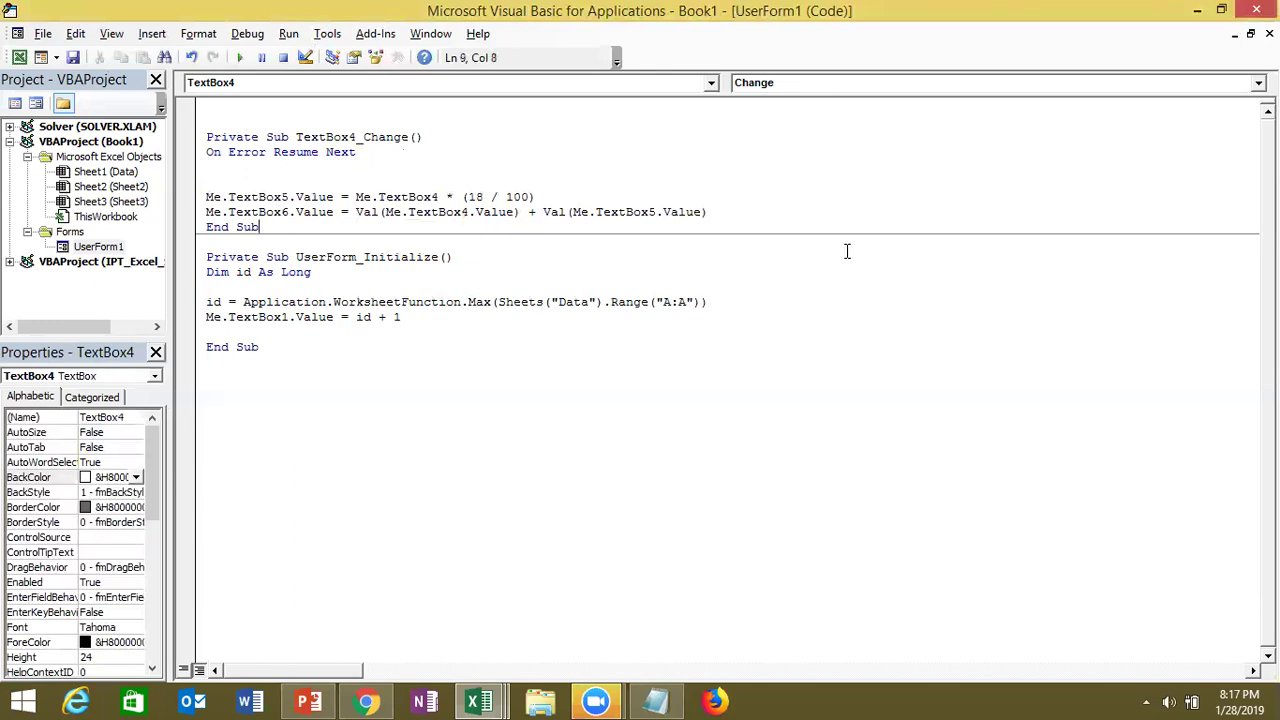
{"action": "left_click", "coordinate": [322, 164]}
{"action": "key", "text": "Delete"}
{"action": "key", "text": "Delete"}
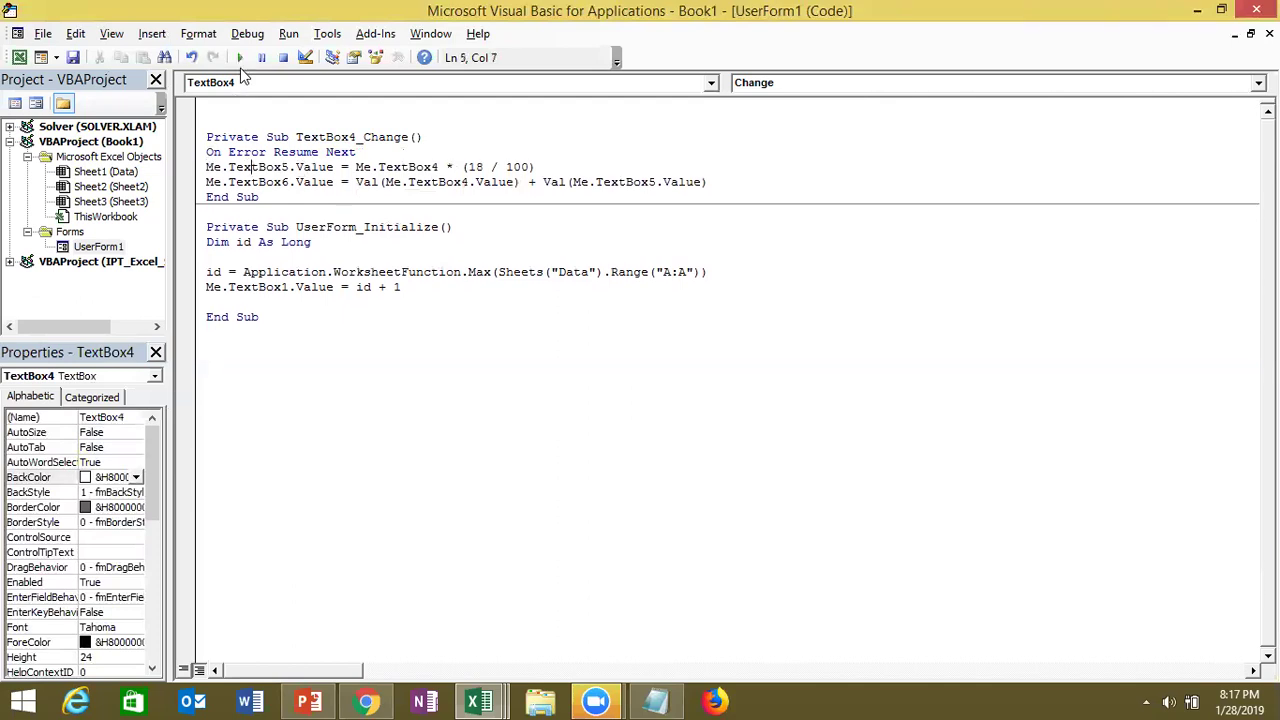
Test the form with amount 658, getting tax 118.44 and total 776.44, then close it
{"action": "left_click", "coordinate": [239, 57]}
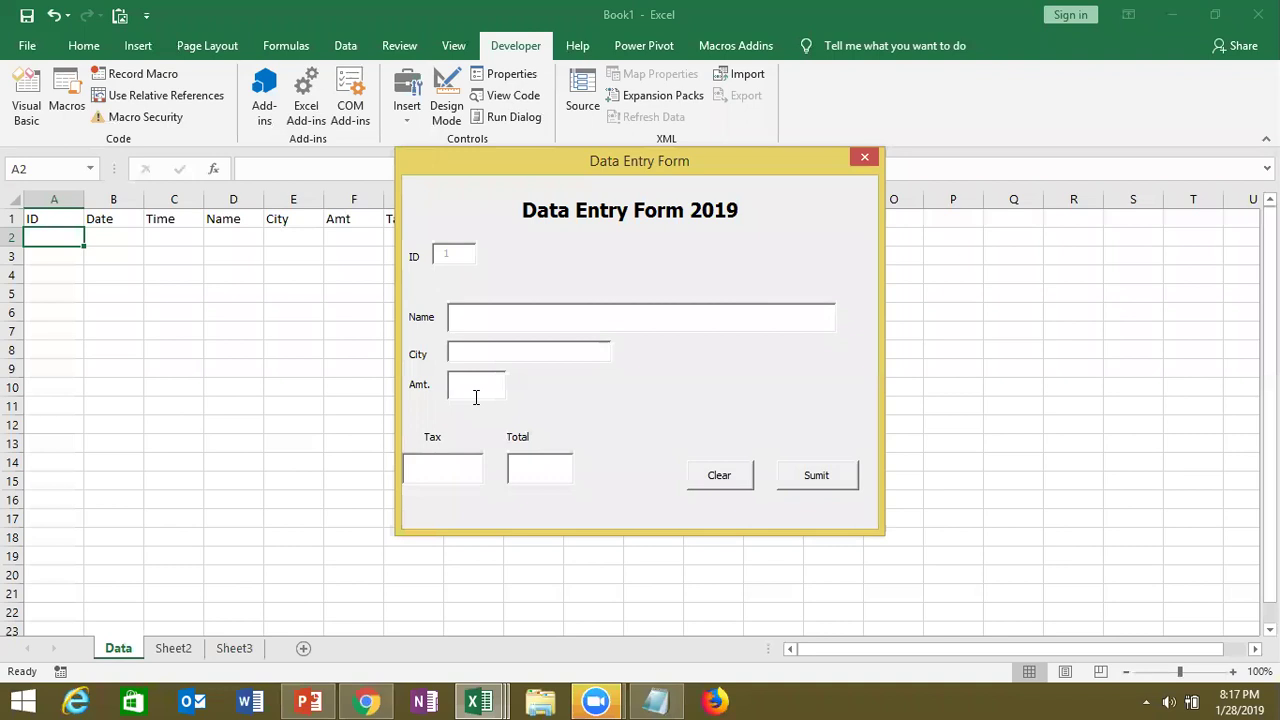
{"action": "left_click", "coordinate": [476, 397]}
{"action": "type", "text": "658"}
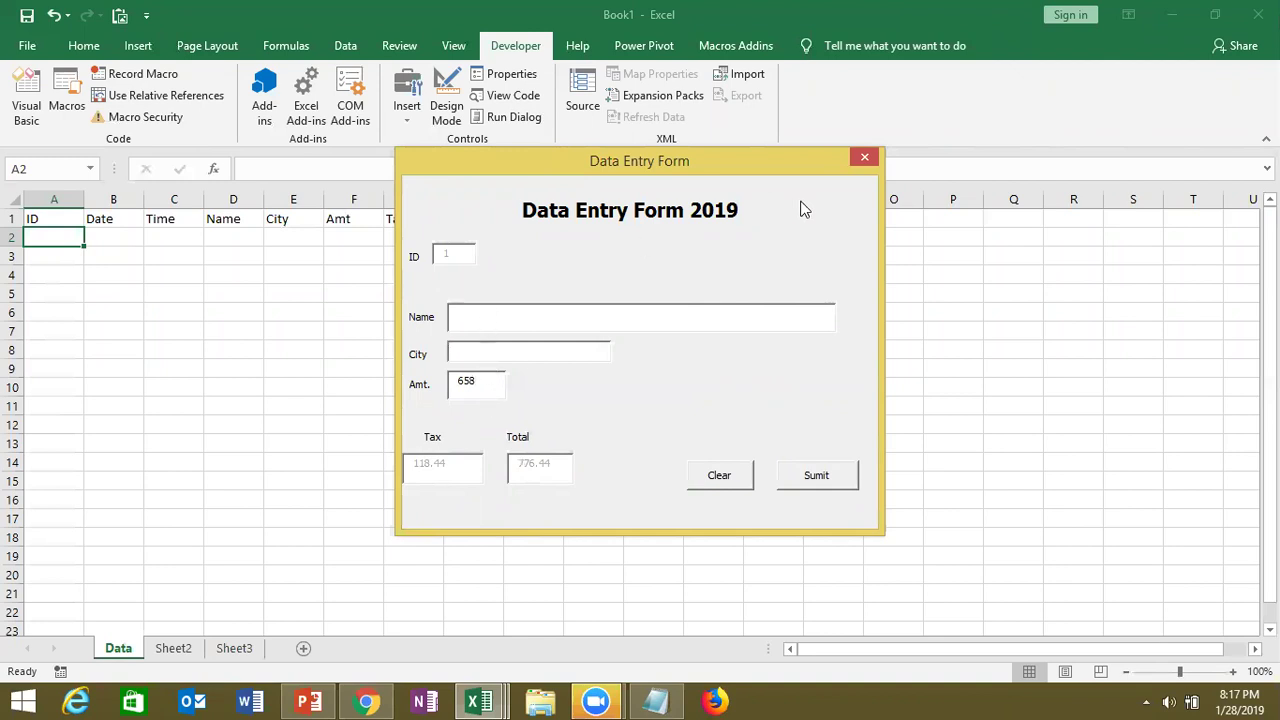
{"action": "left_click", "coordinate": [865, 160]}
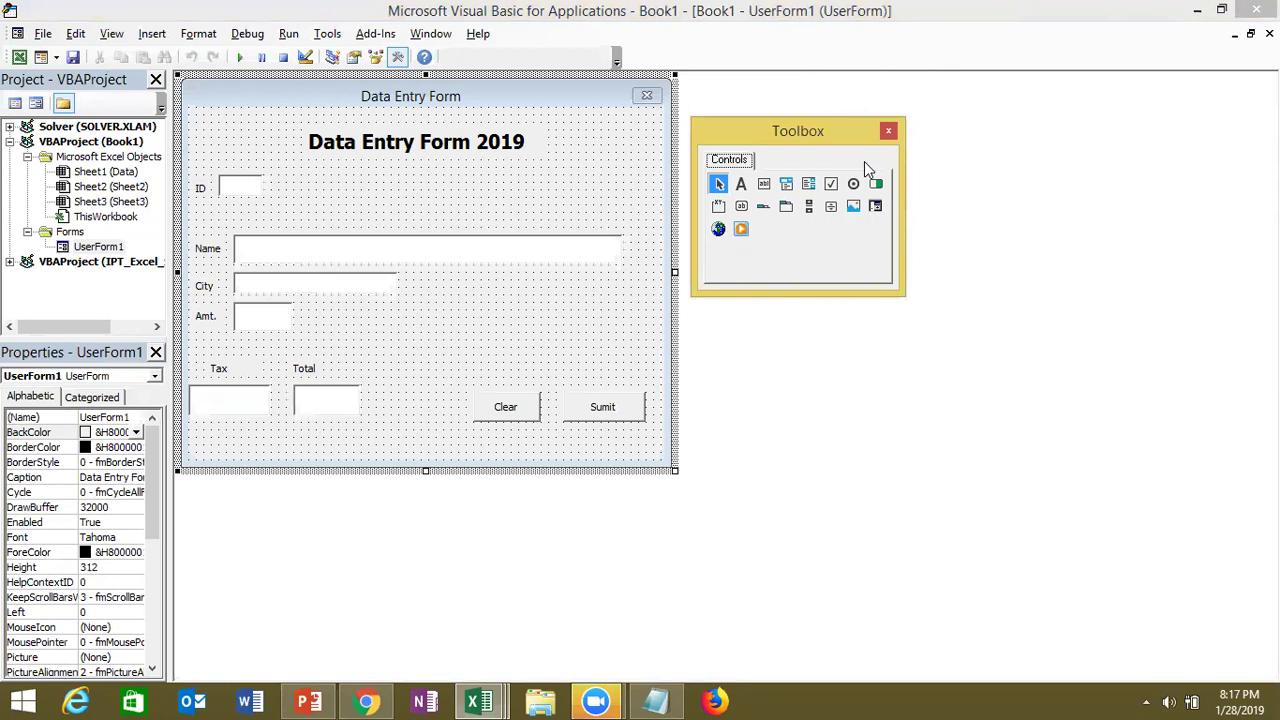
Check a form textbox's name and glance at the Excel workbook
{"action": "left_click", "coordinate": [583, 283]}
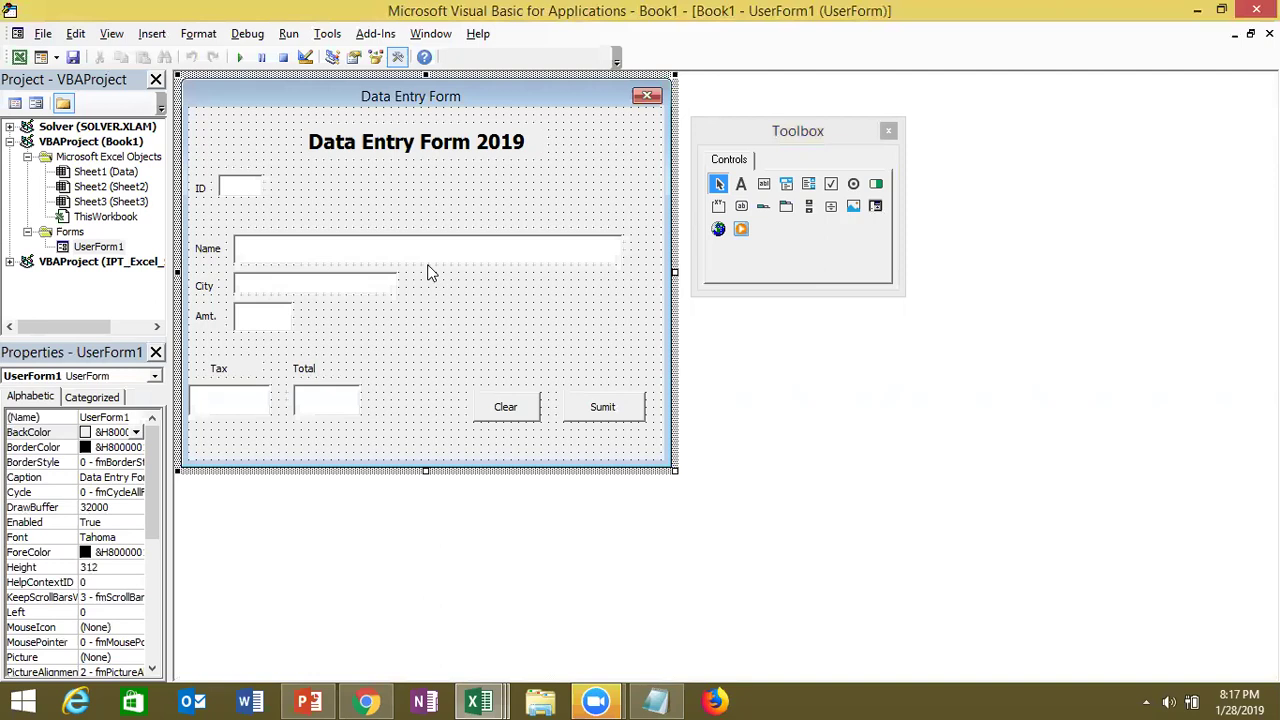
{"action": "left_click", "coordinate": [360, 283]}
{"action": "left_click", "coordinate": [503, 314]}
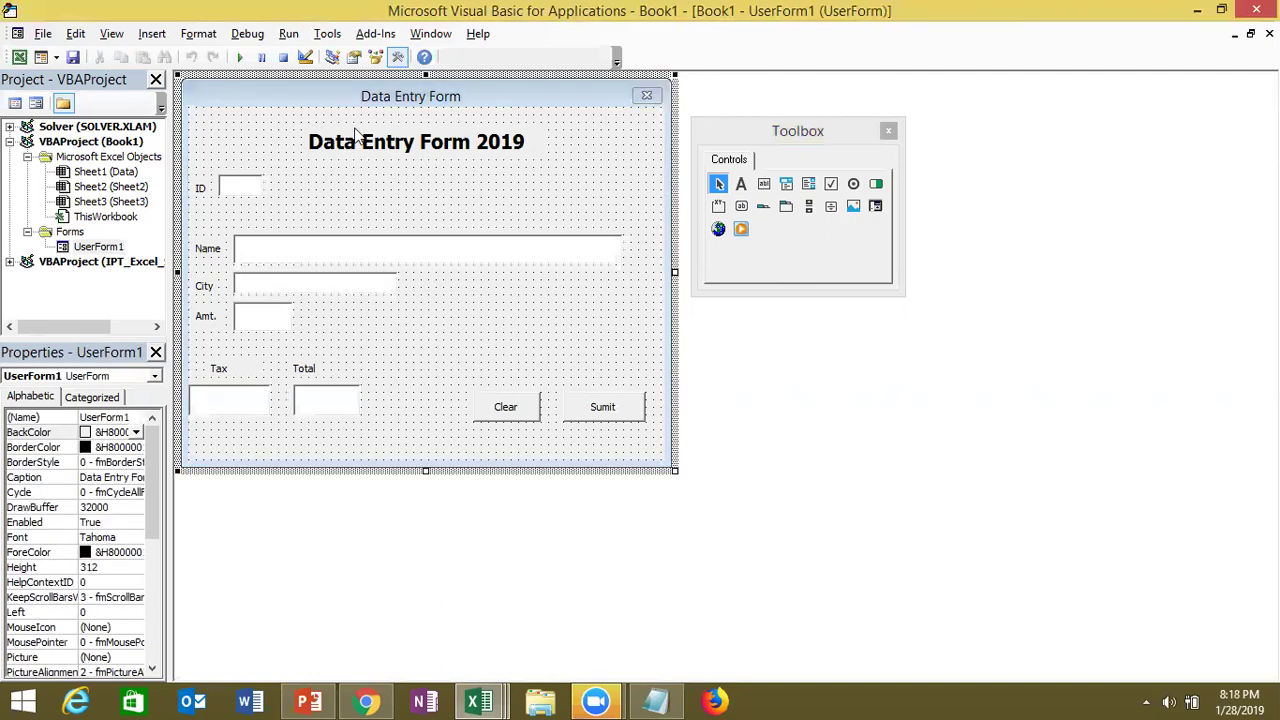
{"action": "key", "text": "alt+F11"}
{"action": "key", "text": "alt+Tab"}
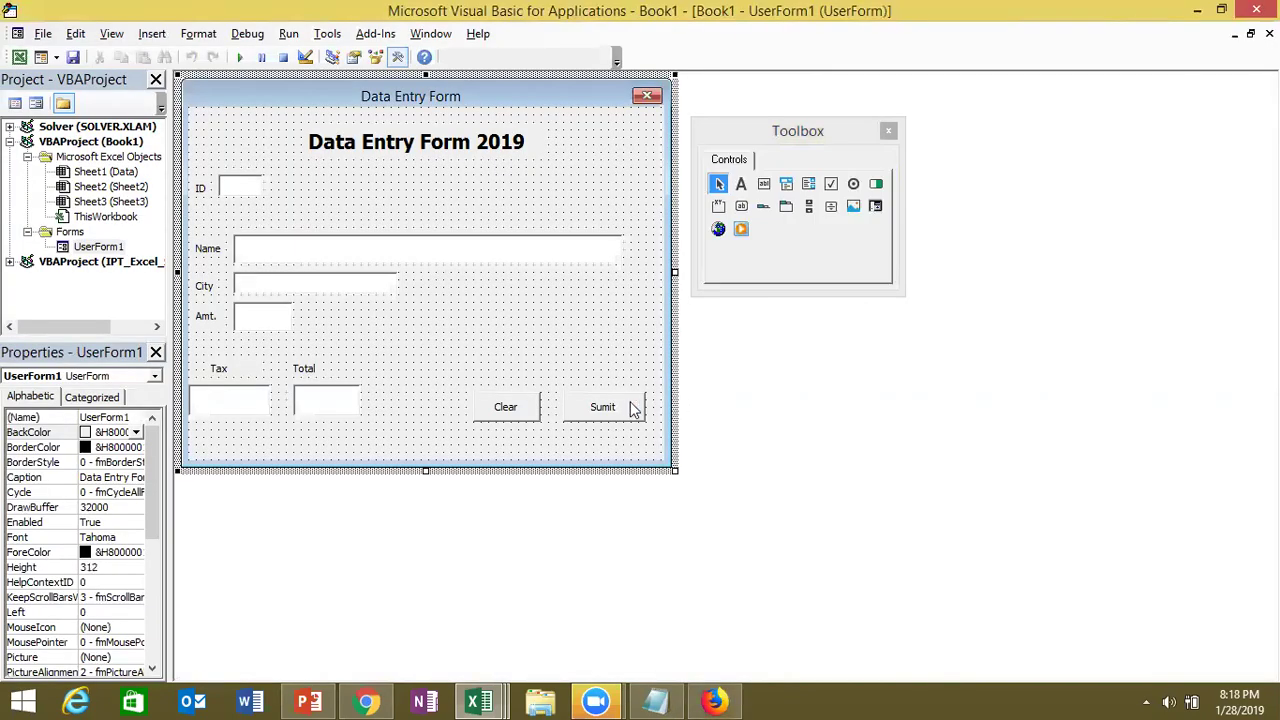
In the Sumit click code, write Sheets("Data").Range("A65000").End(xlUp).Offset(1, 0).Value = Me.TextBox1.Value
{"action": "double_click", "coordinate": [631, 409]}
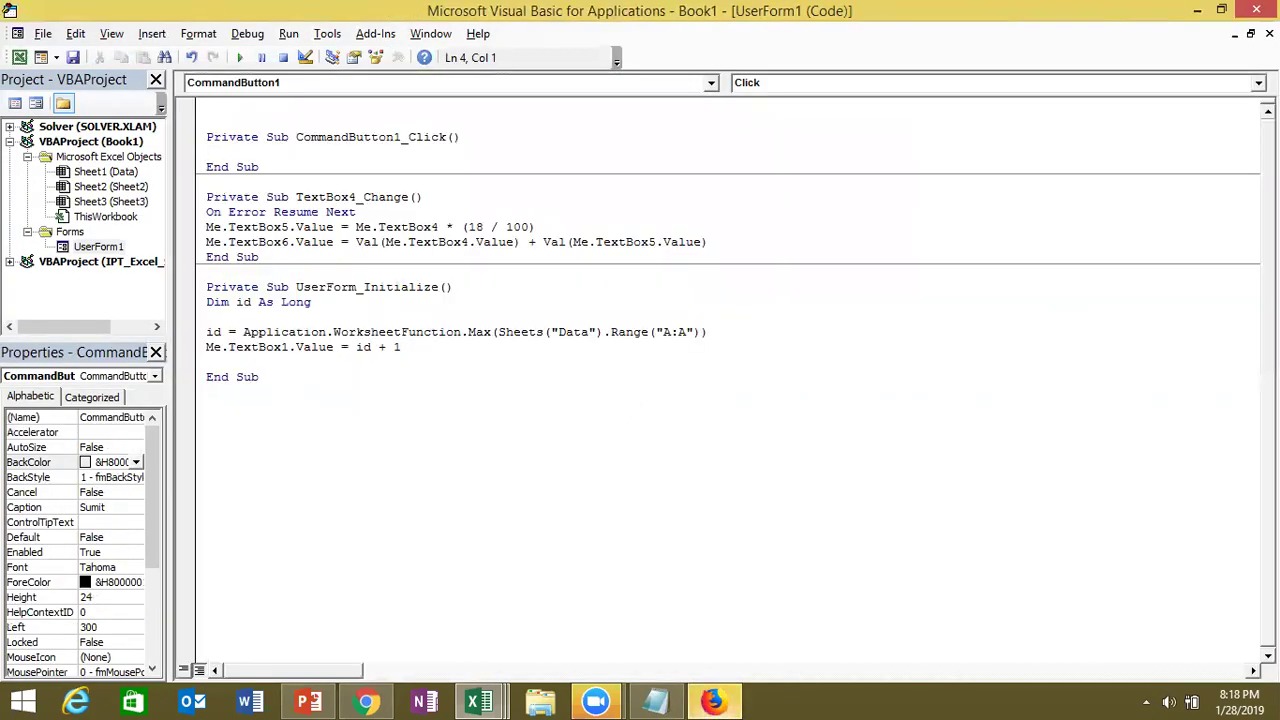
{"action": "key", "text": "Return"}
{"action": "key", "text": "Return"}
{"action": "key", "text": "Return"}
{"action": "key", "text": "Up"}
{"action": "key", "text": "Up"}
{"action": "type", "text": "sheets"}
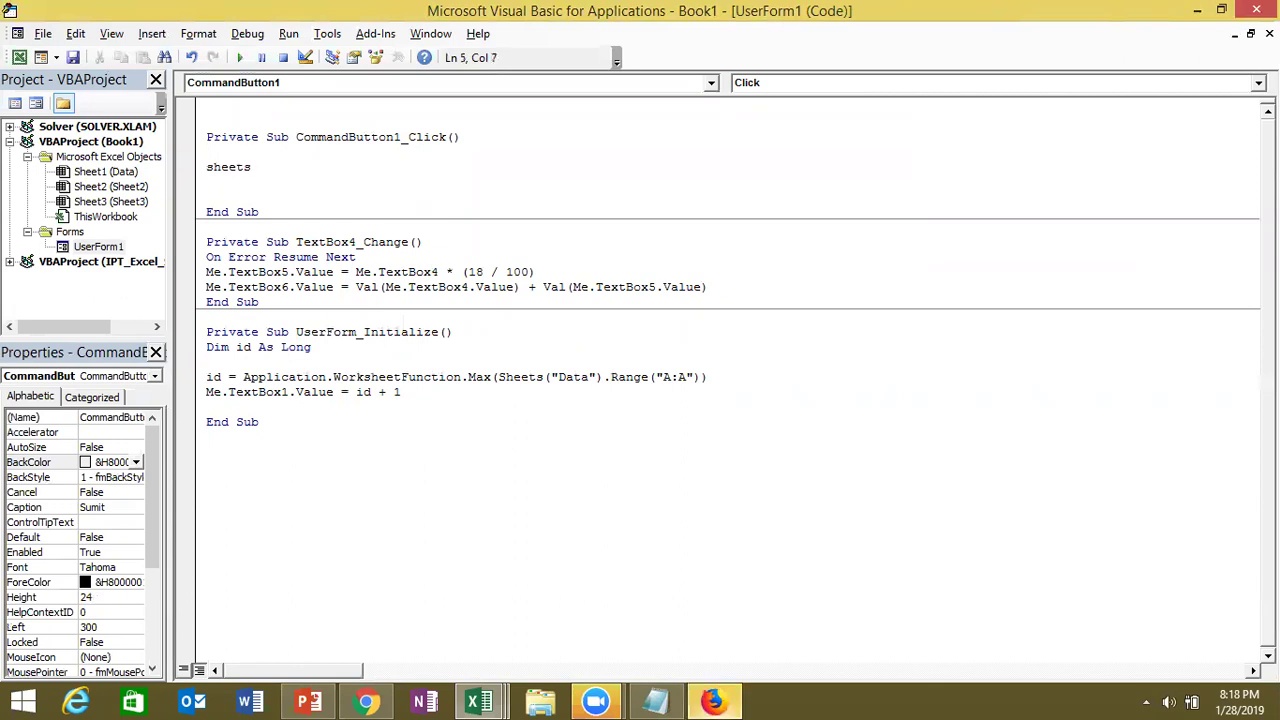
{"action": "type", "text": "(\"Data\").ra"}
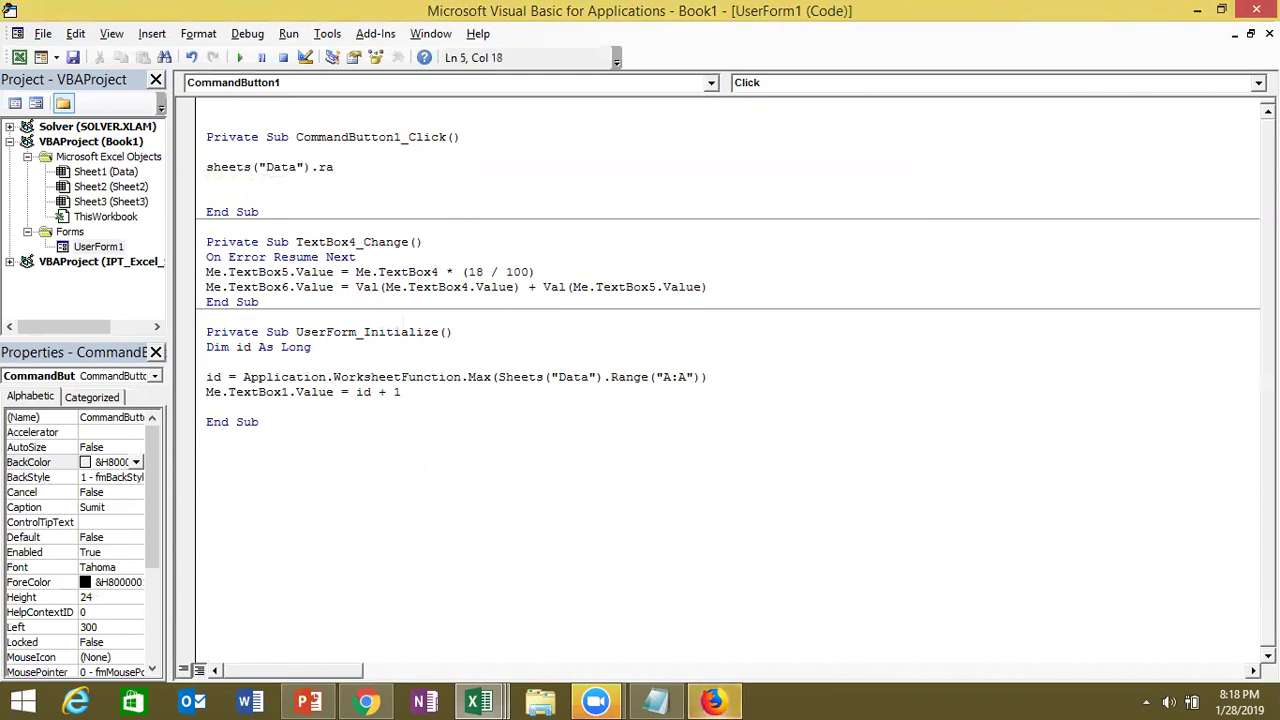
{"action": "type", "text": "nge(\"A65200"}
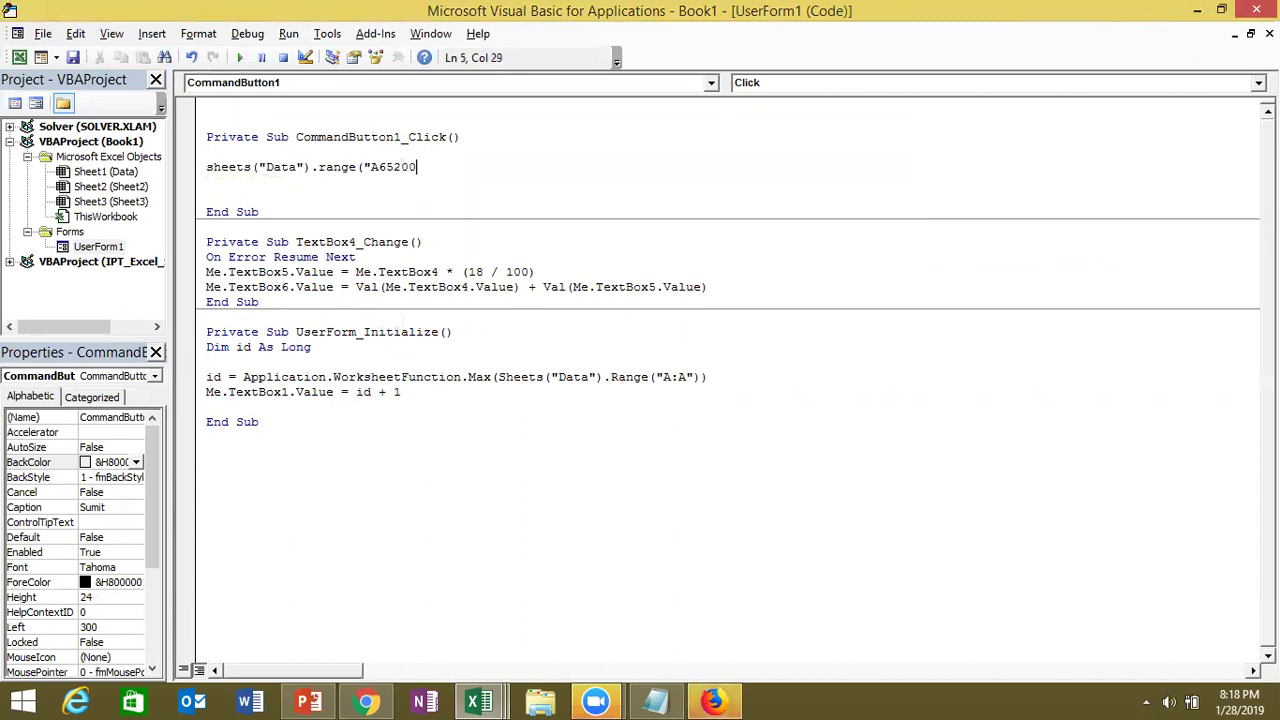
{"action": "key", "text": "BackSpace"}
{"action": "key", "text": "BackSpace"}
{"action": "key", "text": "BackSpace"}
{"action": "type", "text": "000\")"}
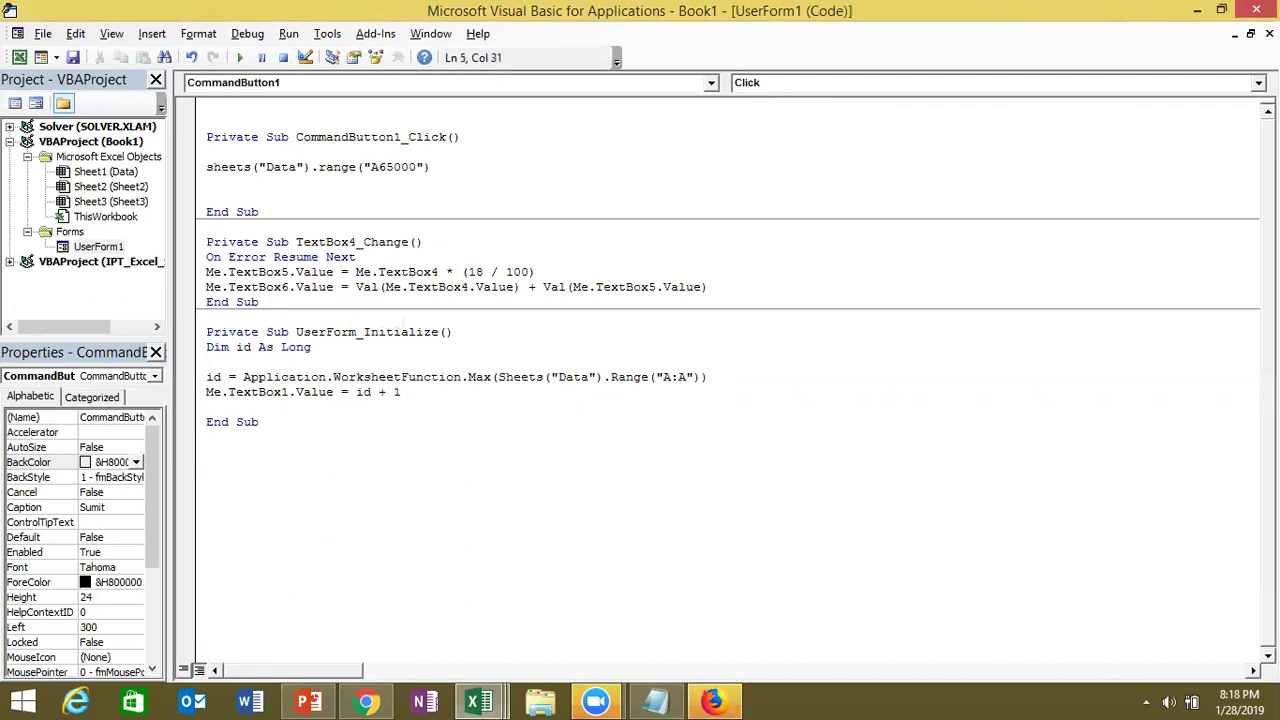
{"action": "type", "text": ".end(xlup)"}
{"action": "type", "text": ".offset(1,0)"}
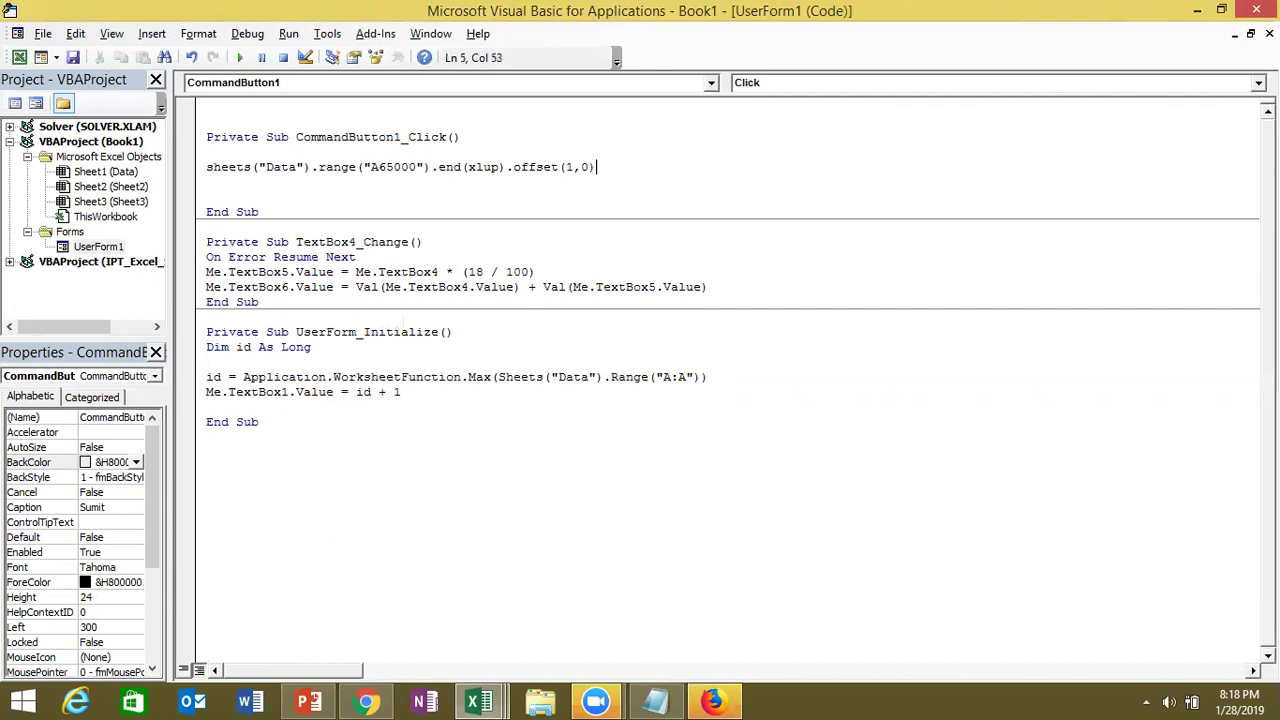
{"action": "type", "text": ".value"}
{"action": "type", "text": "=me.te"}
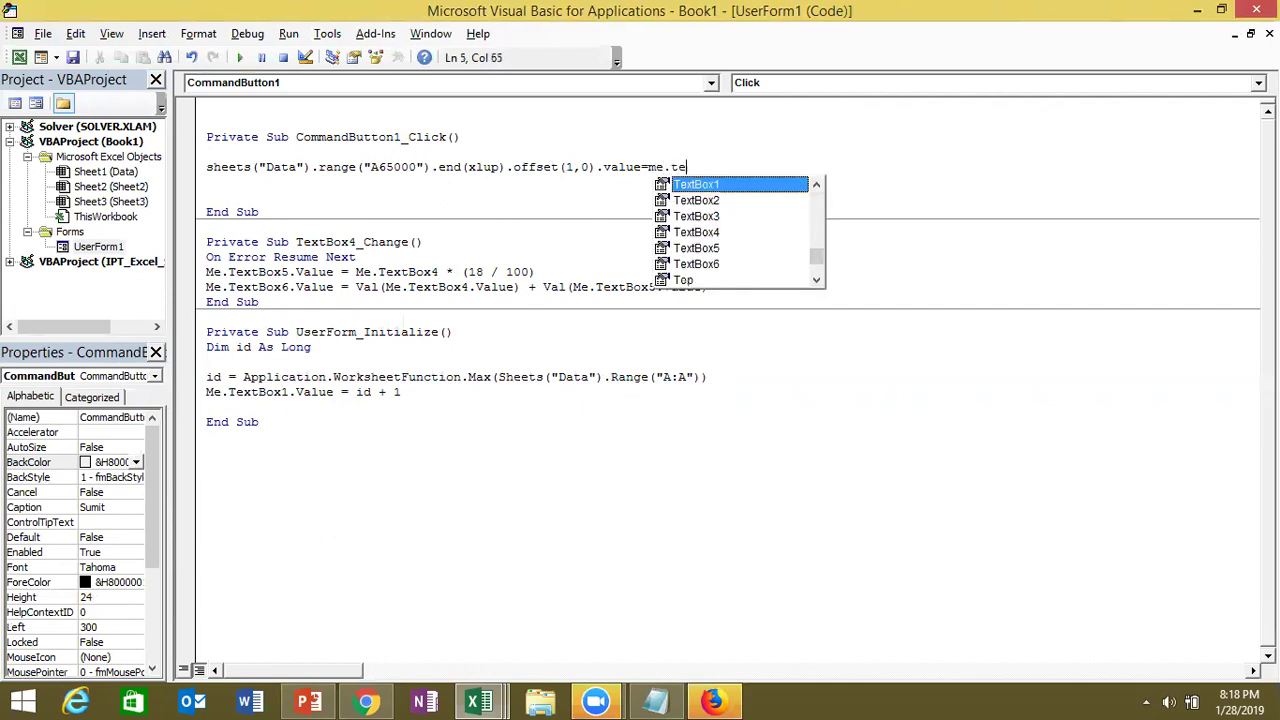
{"action": "key", "text": "Tab"}
{"action": "type", "text": ".v"}
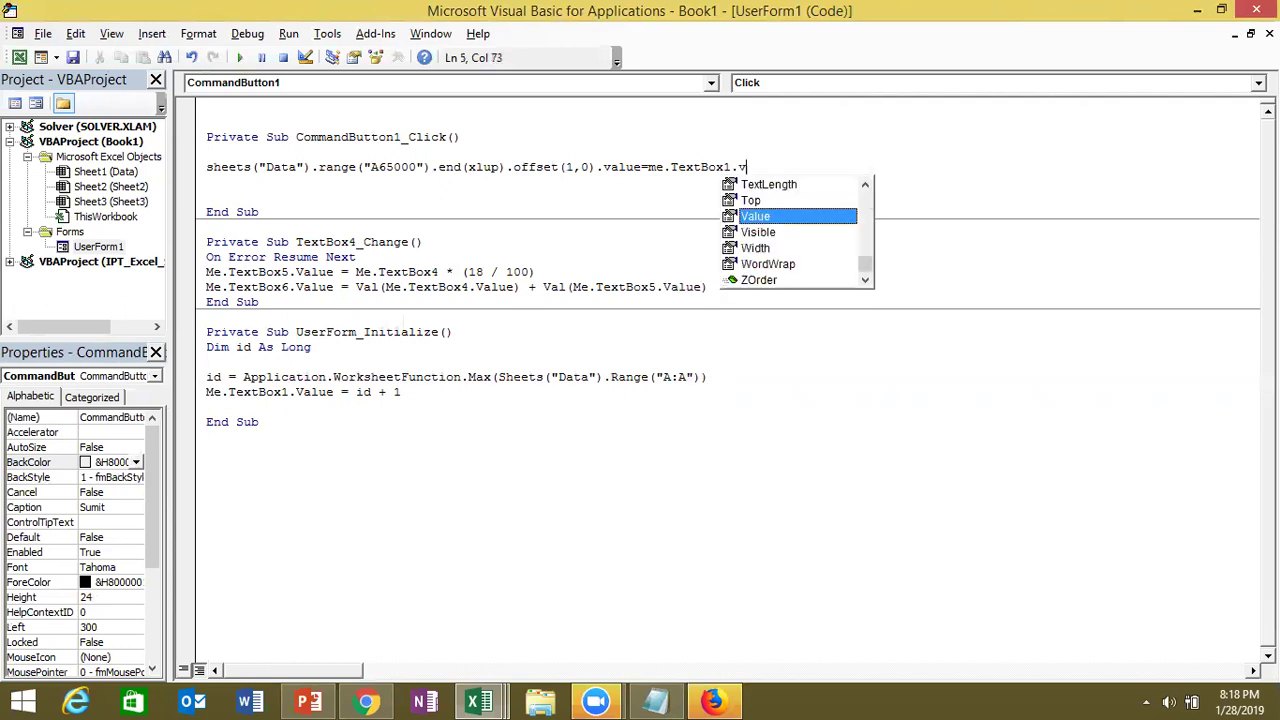
{"action": "key", "text": "Tab"}
{"action": "key", "text": "Return"}
Duplicate that line and change the copy's offset to (0, 1)
{"action": "key", "text": "Up"}
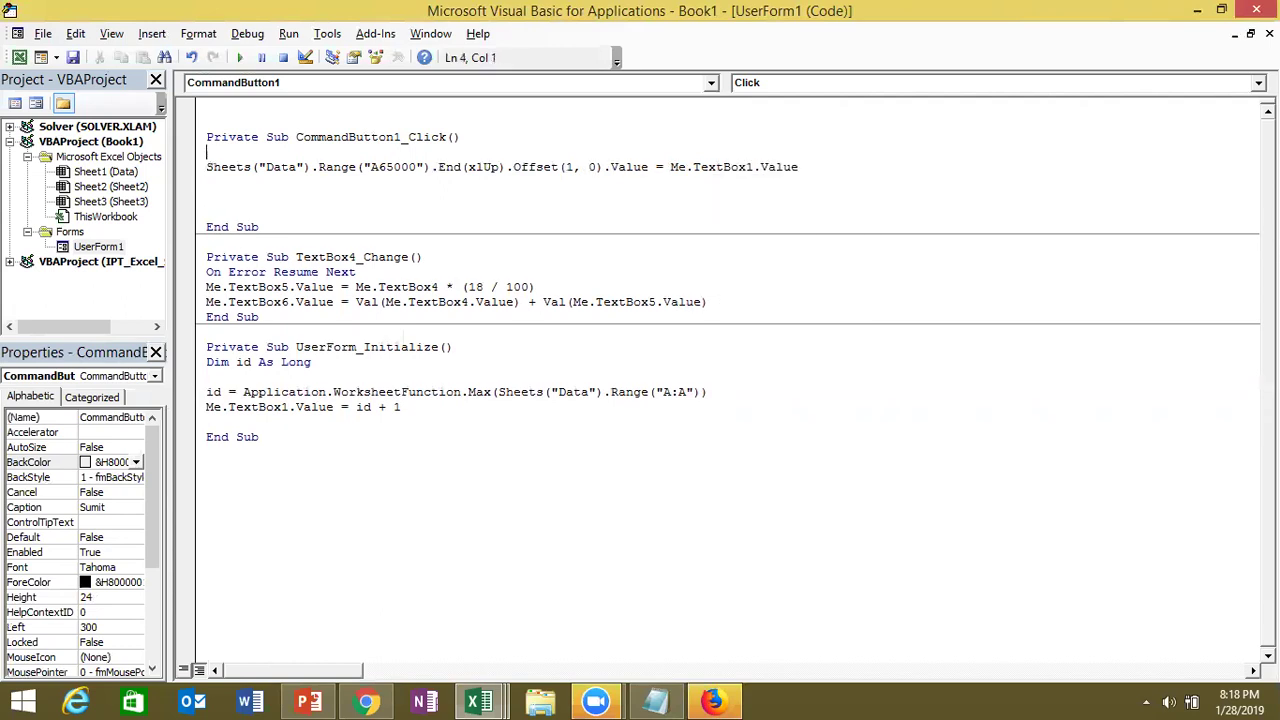
{"action": "key", "text": "shift+Down"}
{"action": "key", "text": "ctrl+c"}
{"action": "key", "text": "ctrl+v"}
{"action": "key", "text": "ctrl+v"}
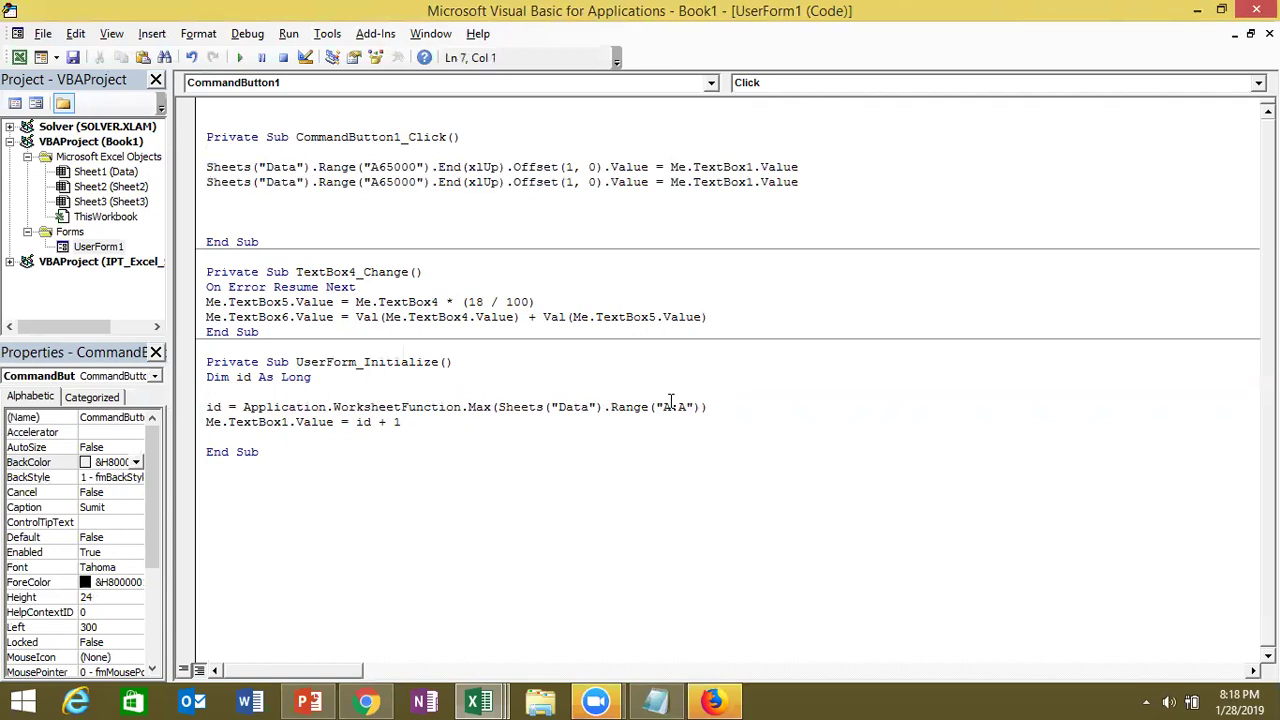
{"action": "double_click", "coordinate": [570, 182]}
{"action": "type", "text": "0"}
{"action": "double_click", "coordinate": [591, 182]}
{"action": "type", "text": "1"}
{"action": "left_click", "coordinate": [594, 200]}
{"action": "double_click", "coordinate": [103, 250]}
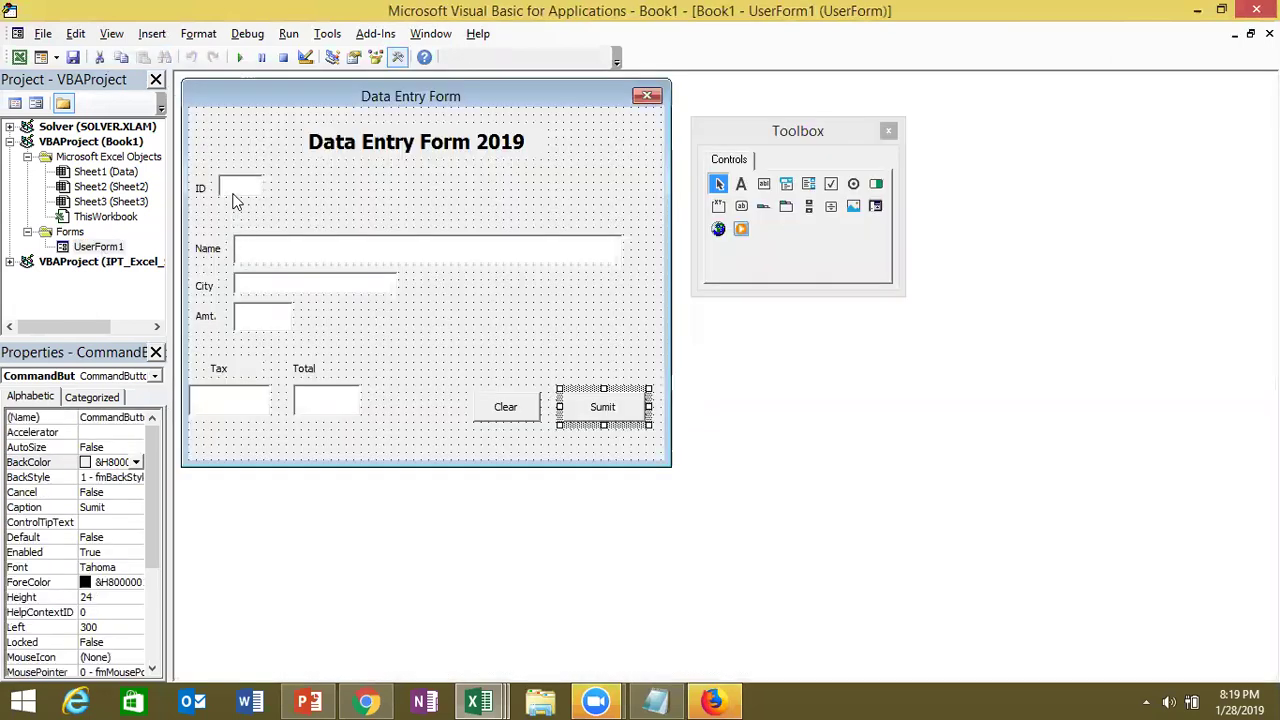
Check the names of the ID, Name, City, Amt., Tax and Total textboxes
{"action": "left_click", "coordinate": [233, 197]}
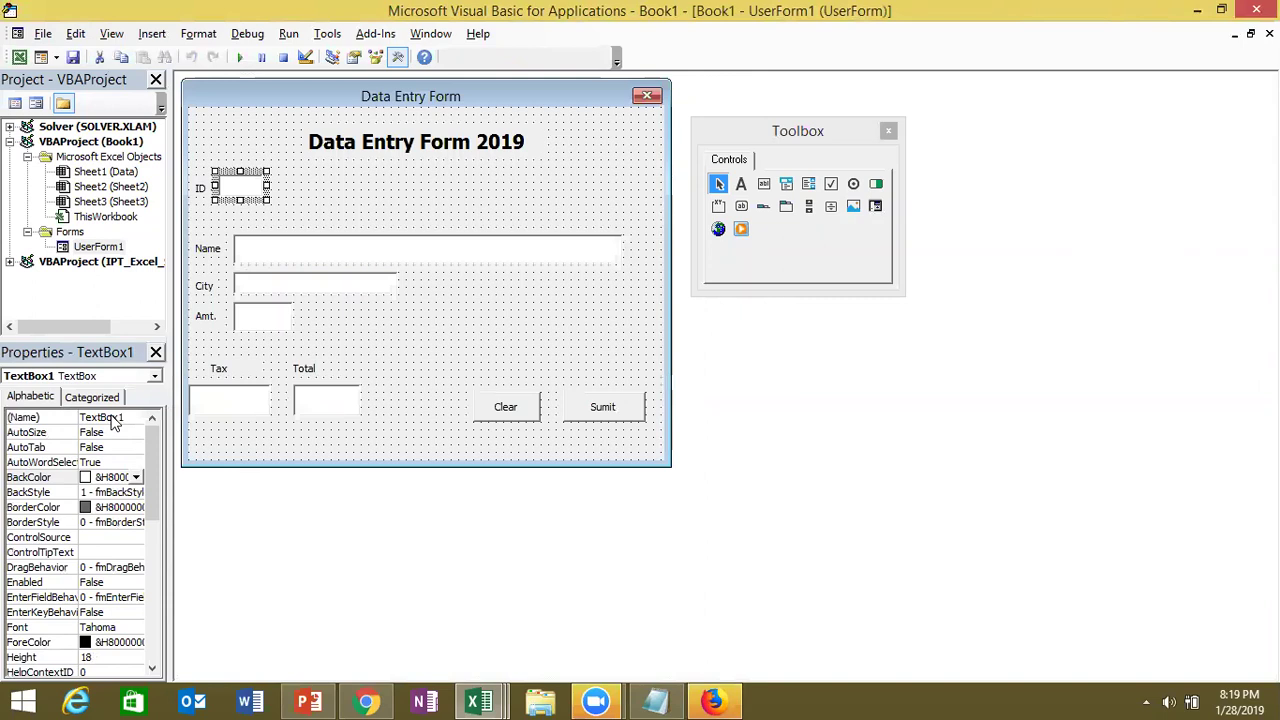
{"action": "left_click", "coordinate": [251, 260]}
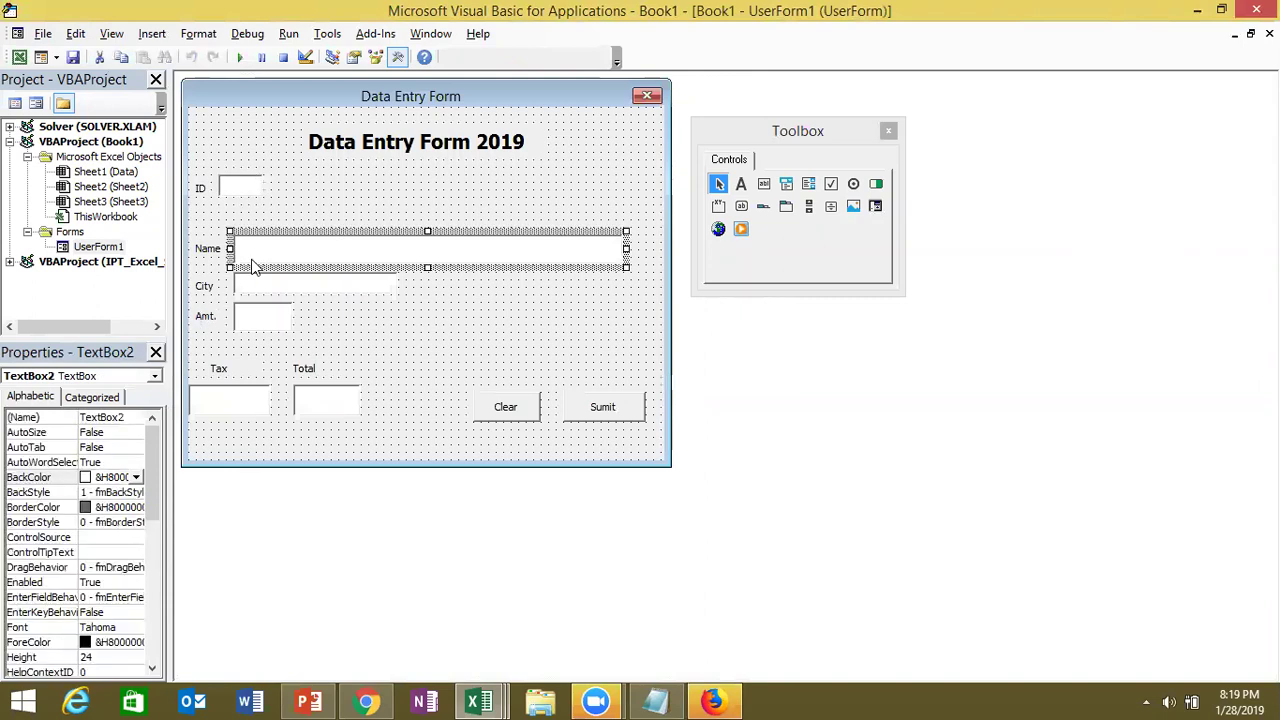
{"action": "left_click", "coordinate": [255, 291]}
{"action": "left_click", "coordinate": [255, 317]}
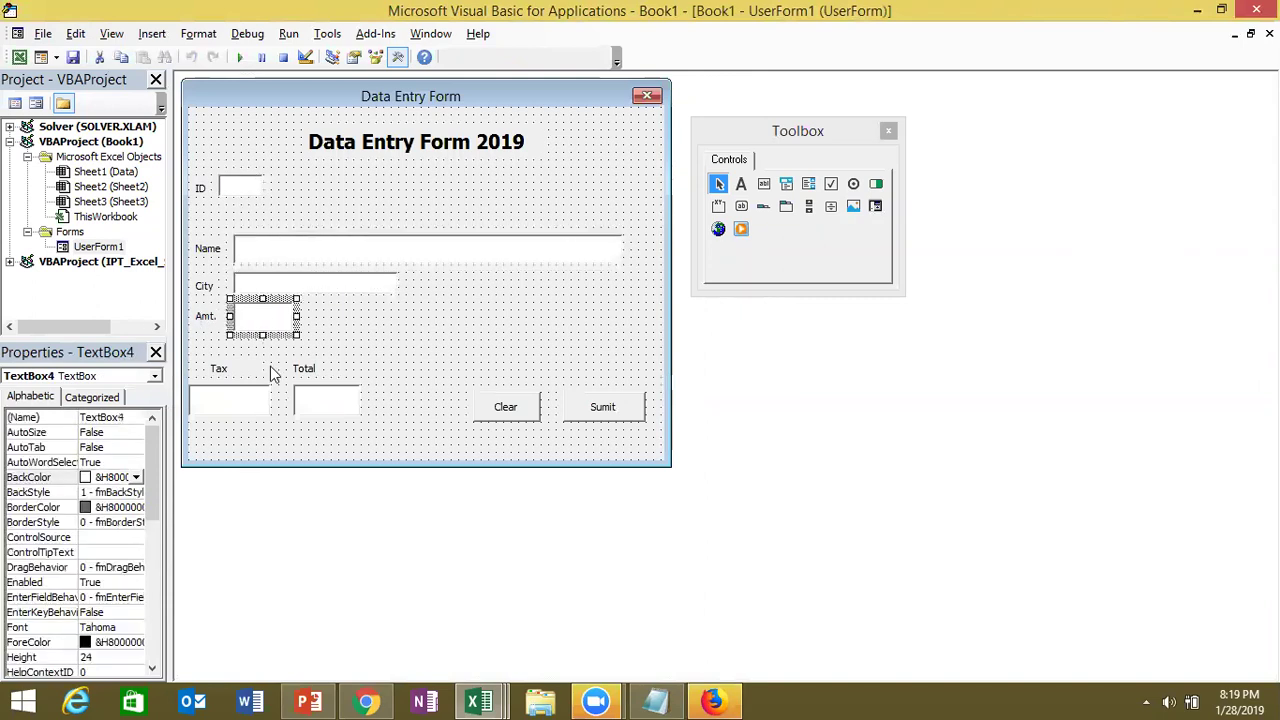
{"action": "left_click", "coordinate": [251, 403]}
{"action": "left_click", "coordinate": [303, 405]}
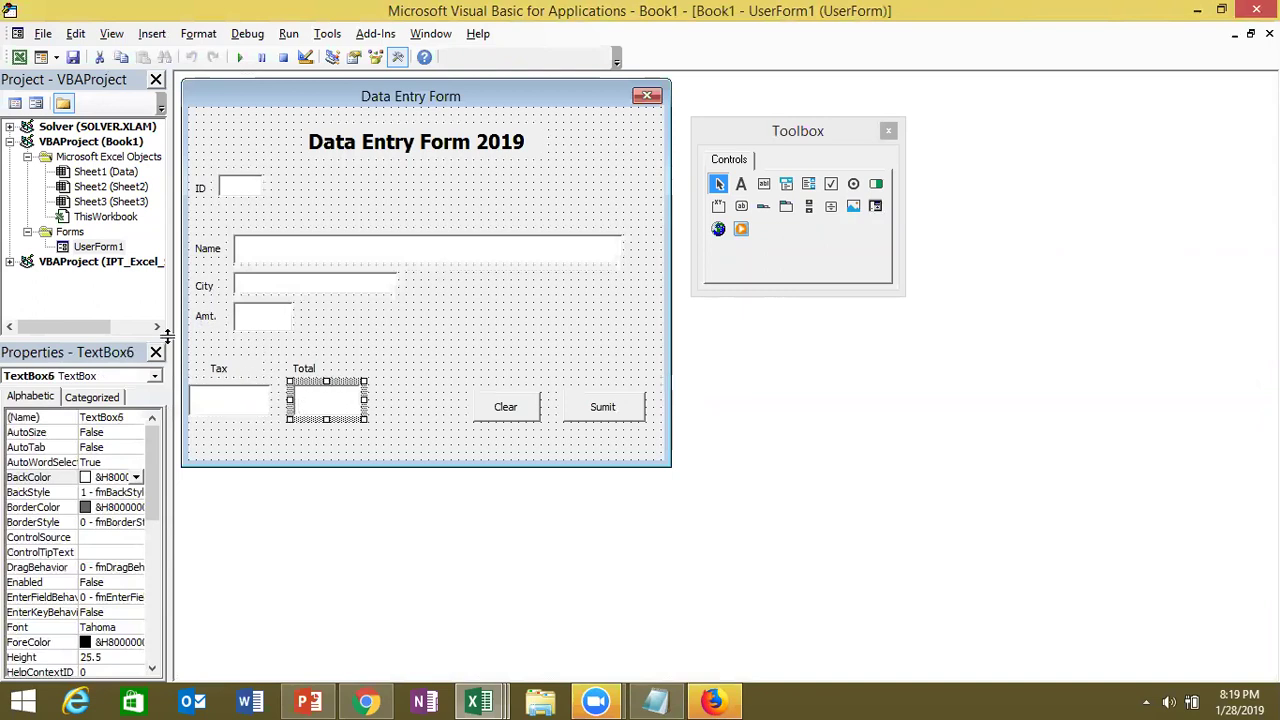
{"action": "left_click", "coordinate": [114, 418]}
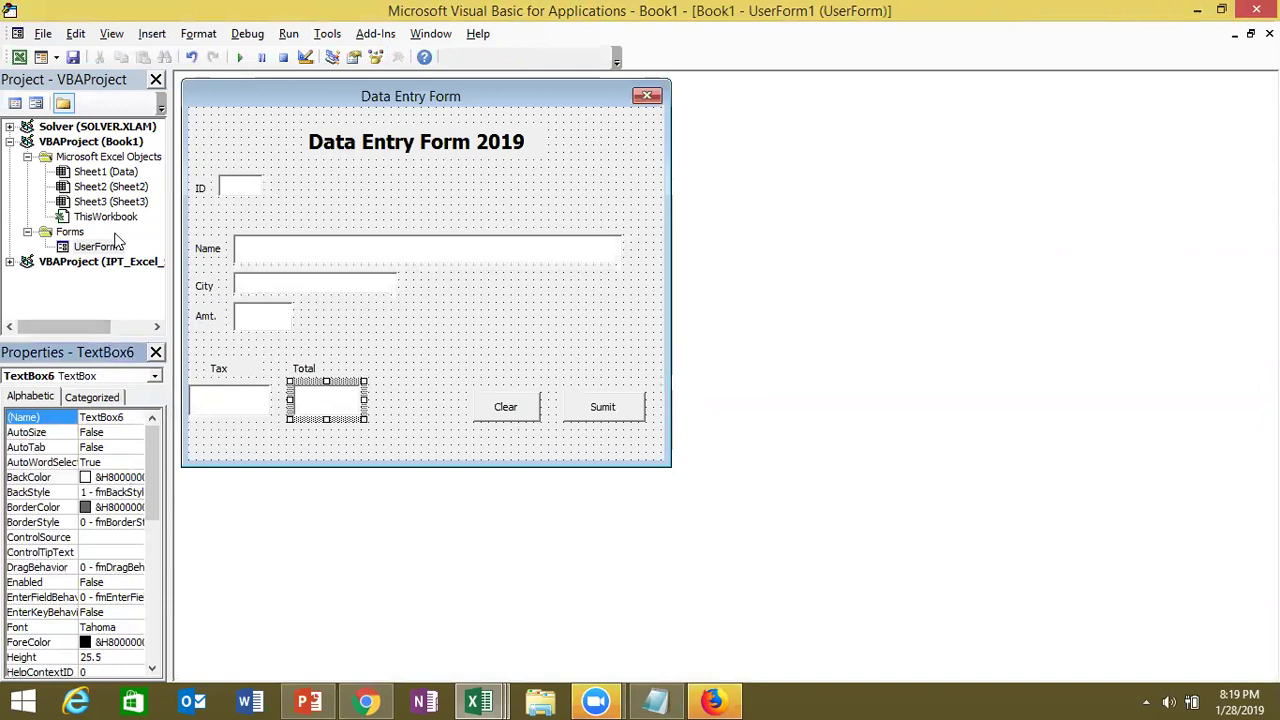
In the Sumit code, replace the second line's value with Date
{"action": "double_click", "coordinate": [632, 416]}
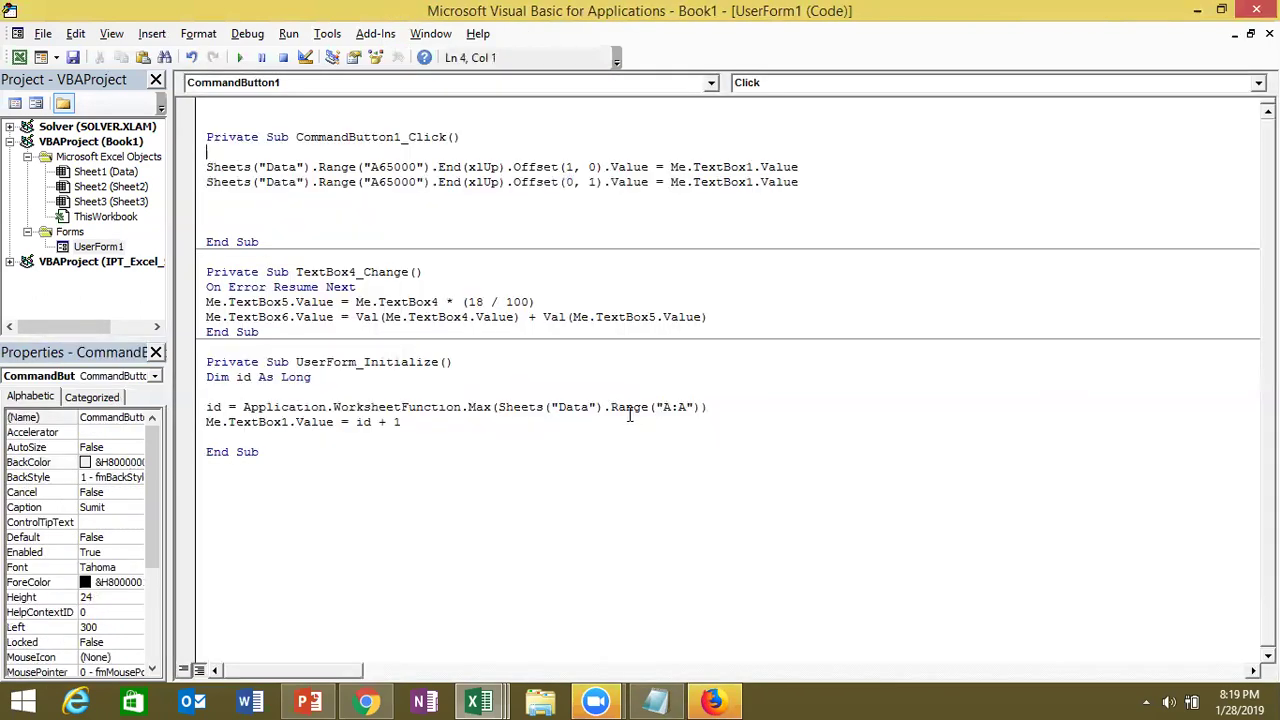
{"action": "left_click_drag", "start_coordinate": [670, 182], "coordinate": [800, 182]}
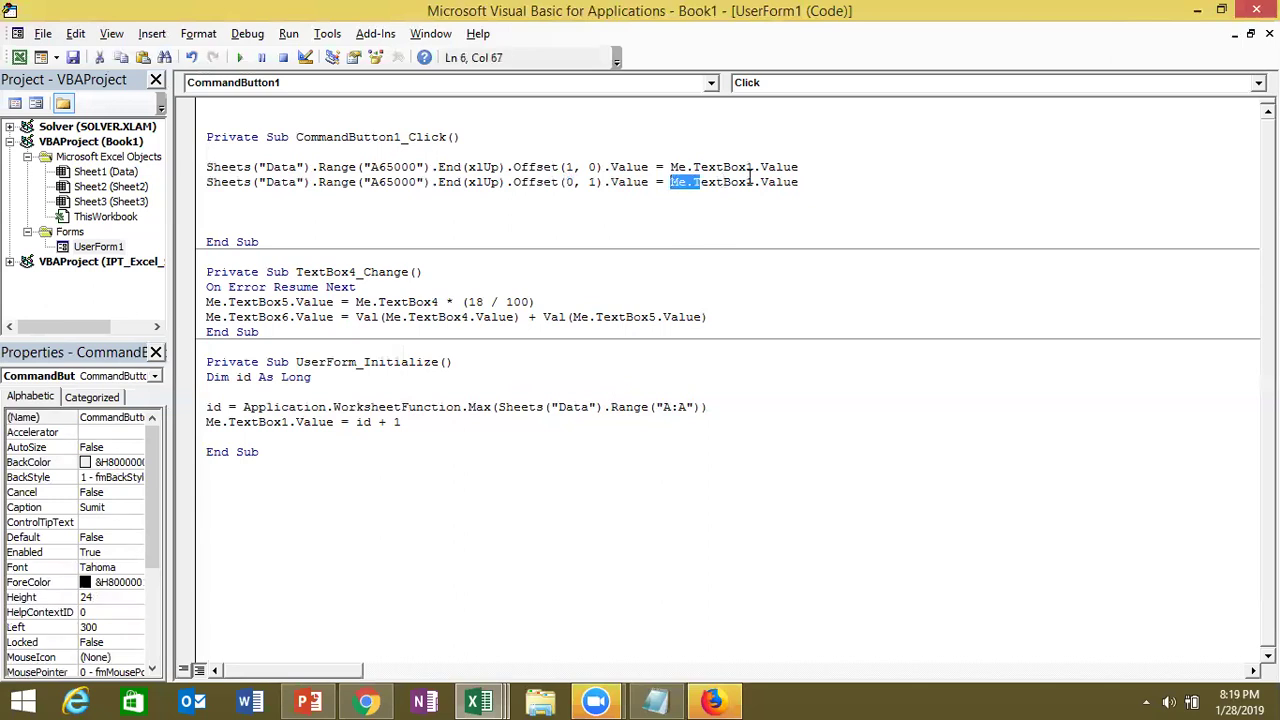
{"action": "type", "text": "date"}
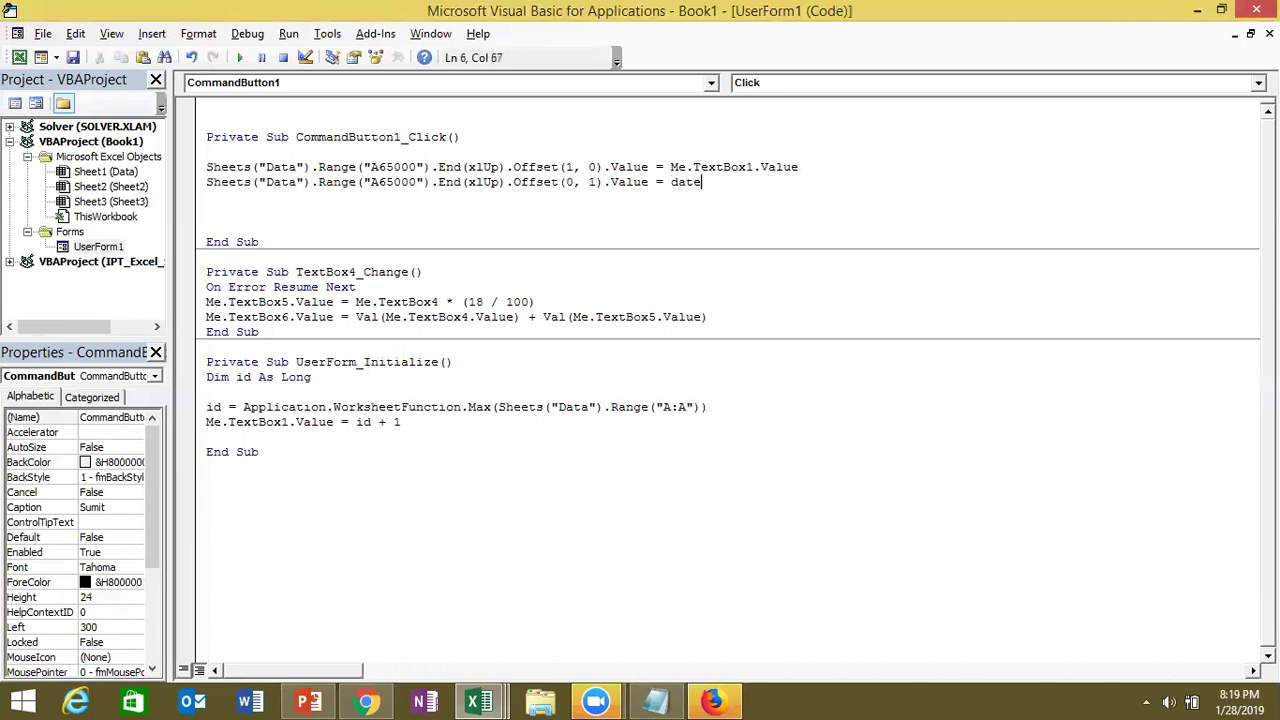
{"action": "key", "text": "Return"}
{"action": "key", "text": "alt+Tab"}
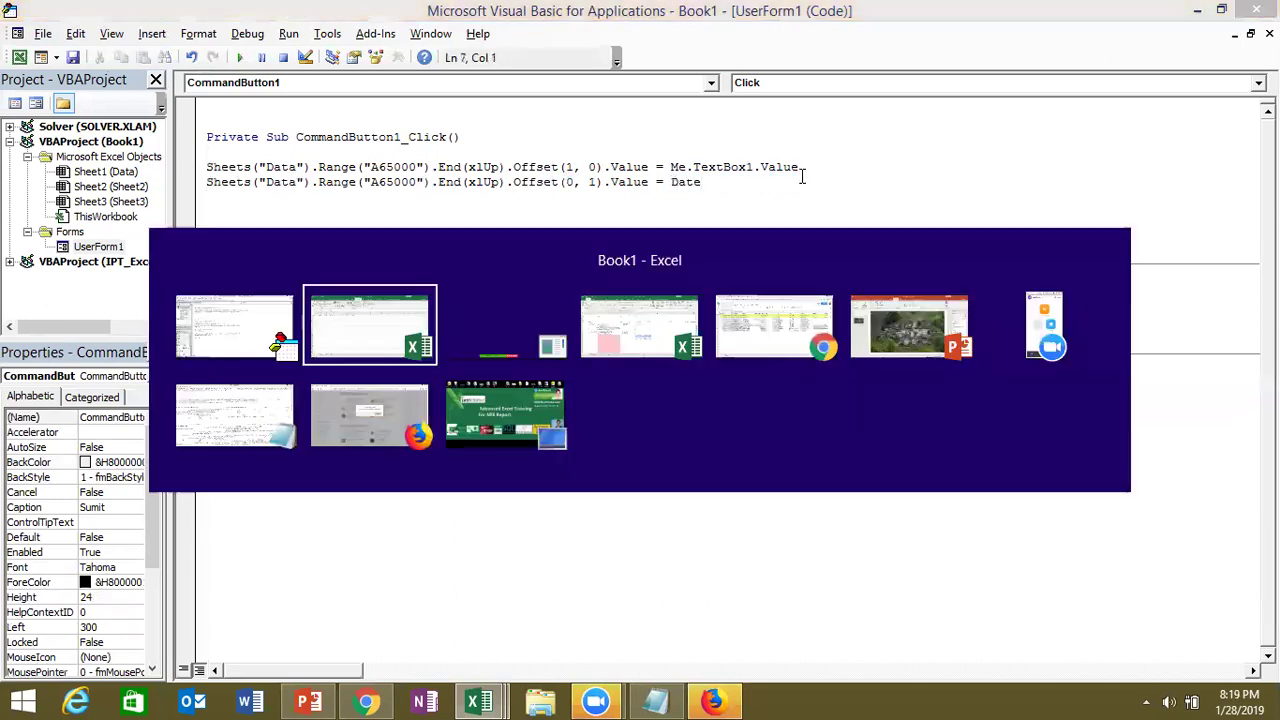
{"action": "key", "text": "Tab"}
{"action": "key", "text": "Tab"}
{"action": "key", "text": "alt+Tab"}
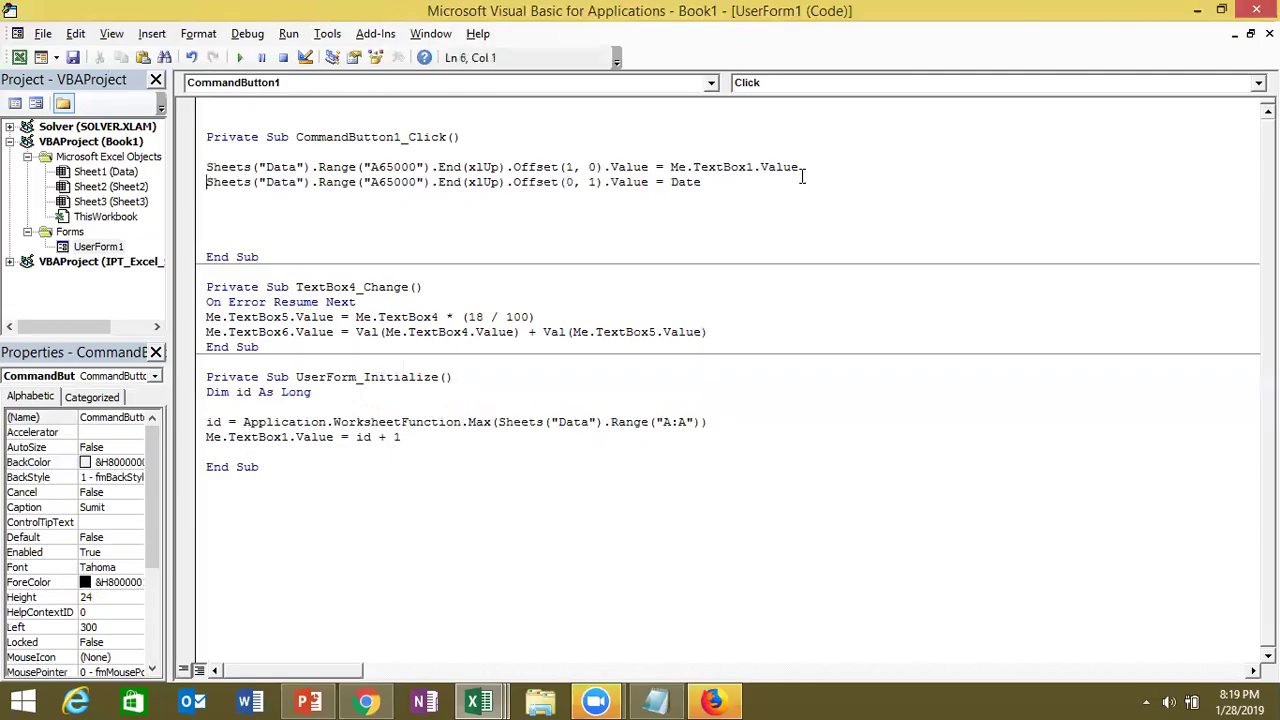
Duplicate the Date line and set the copy's column offset to 2
{"action": "key", "text": "shift+Down"}
{"action": "key", "text": "ctrl+c"}
{"action": "key", "text": "ctrl+v"}
{"action": "key", "text": "ctrl+v"}
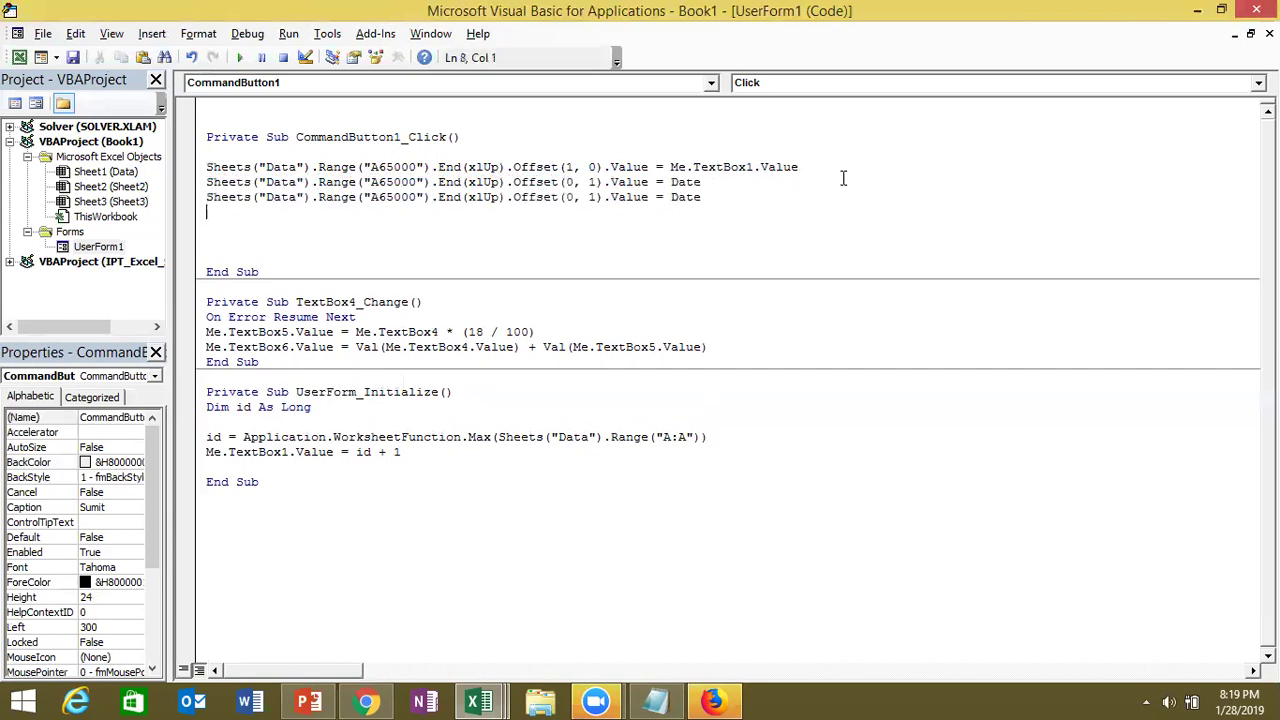
{"action": "double_click", "coordinate": [594, 197]}
{"action": "type", "text": "2"}
{"action": "double_click", "coordinate": [686, 197]}
{"action": "type", "text": "T"}
{"action": "key", "text": "BackSpace"}
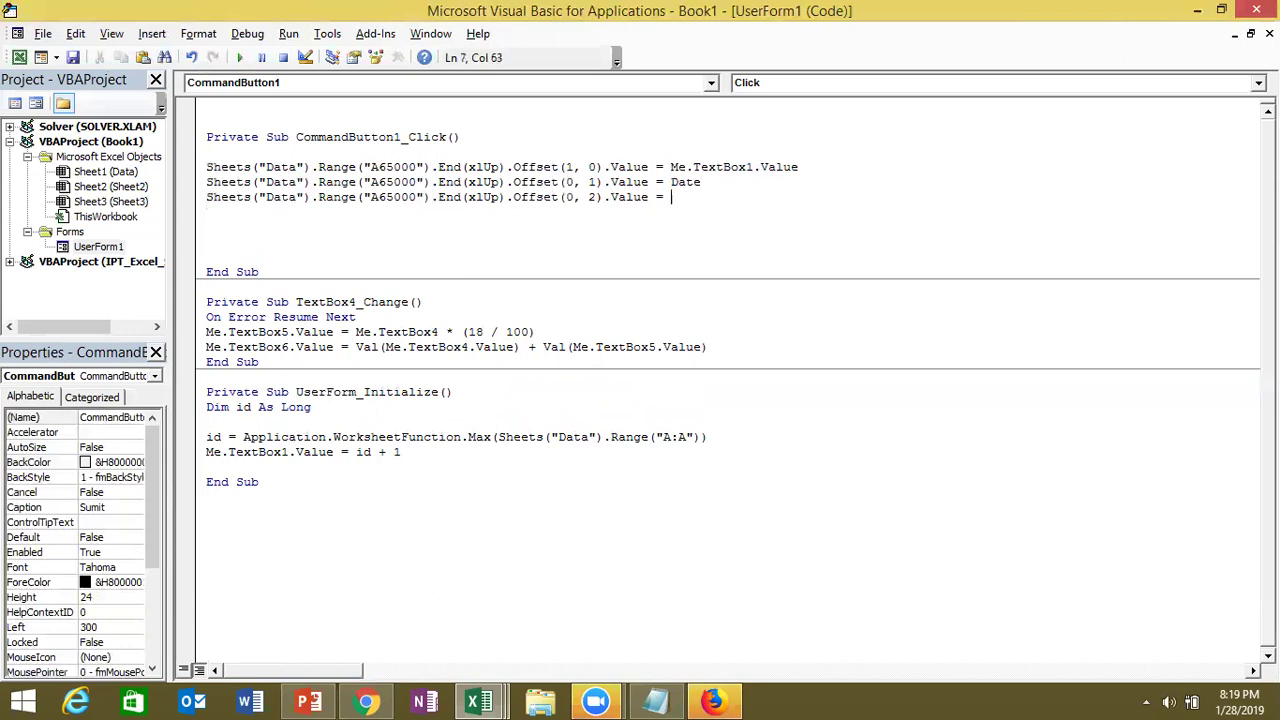
Add the Format(Now,"HH:MM:SS") time line at column offset 2 and duplicate it
{"action": "type", "text": "format"}
{"action": "type", "text": "(now"}
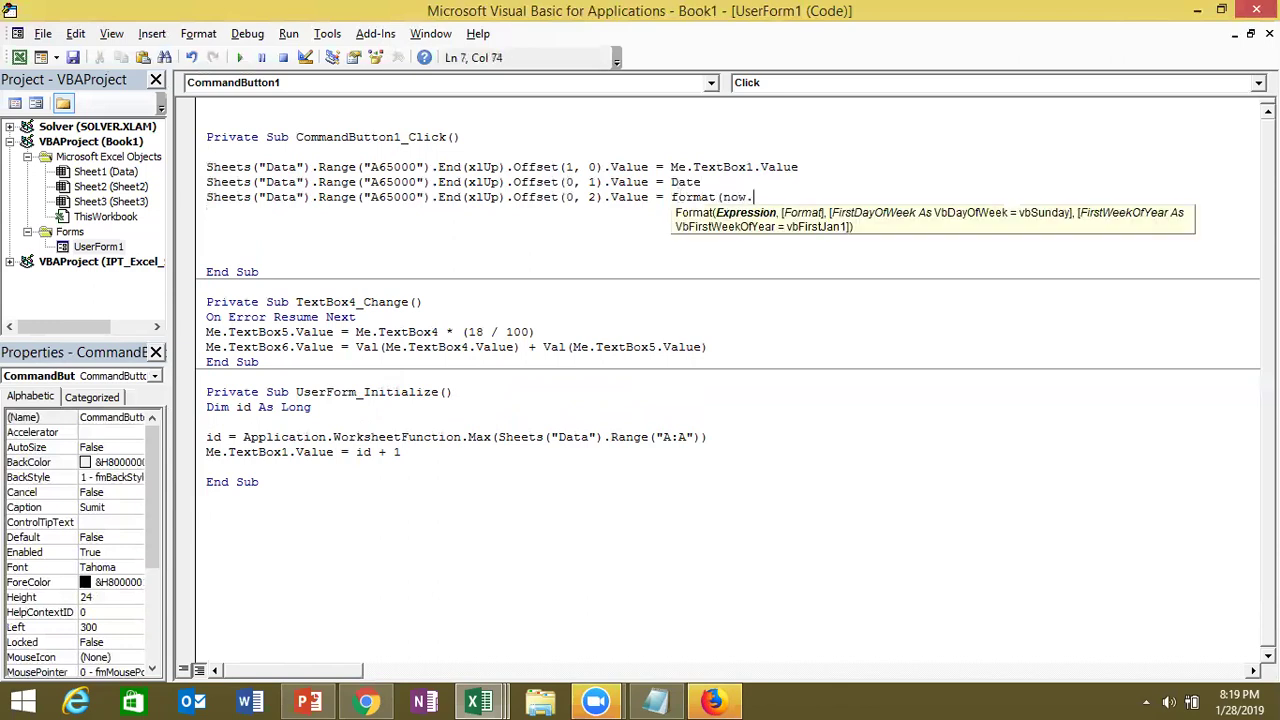
{"action": "type", "text": ",\"HH"}
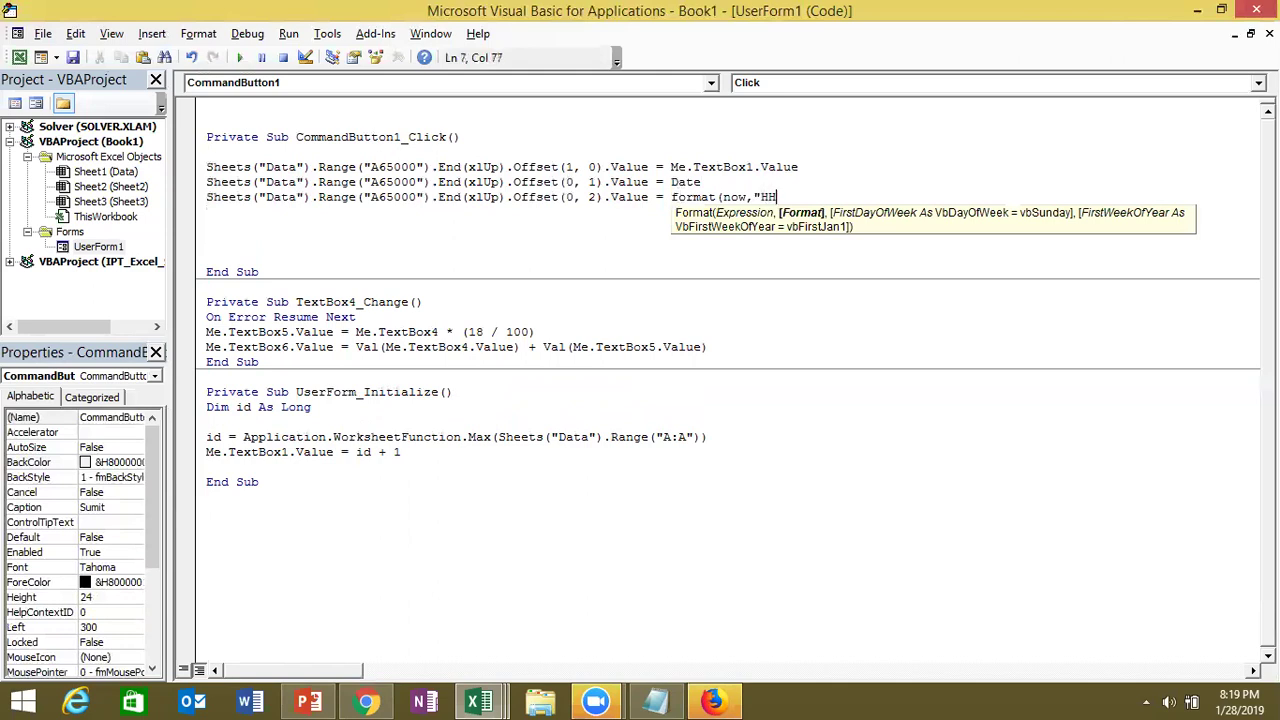
{"action": "type", "text": ":MM:SS\""}
{"action": "type", "text": ")"}
{"action": "key", "text": "Return"}
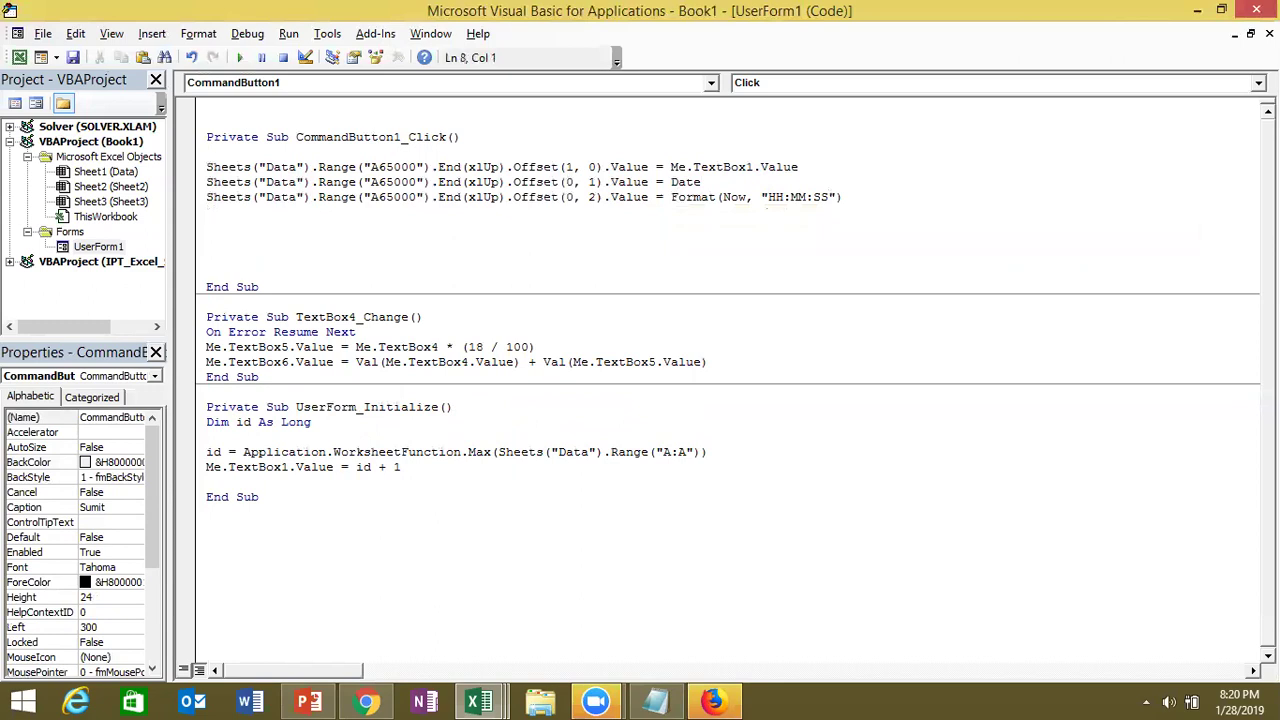
{"action": "key", "text": "shift+Down"}
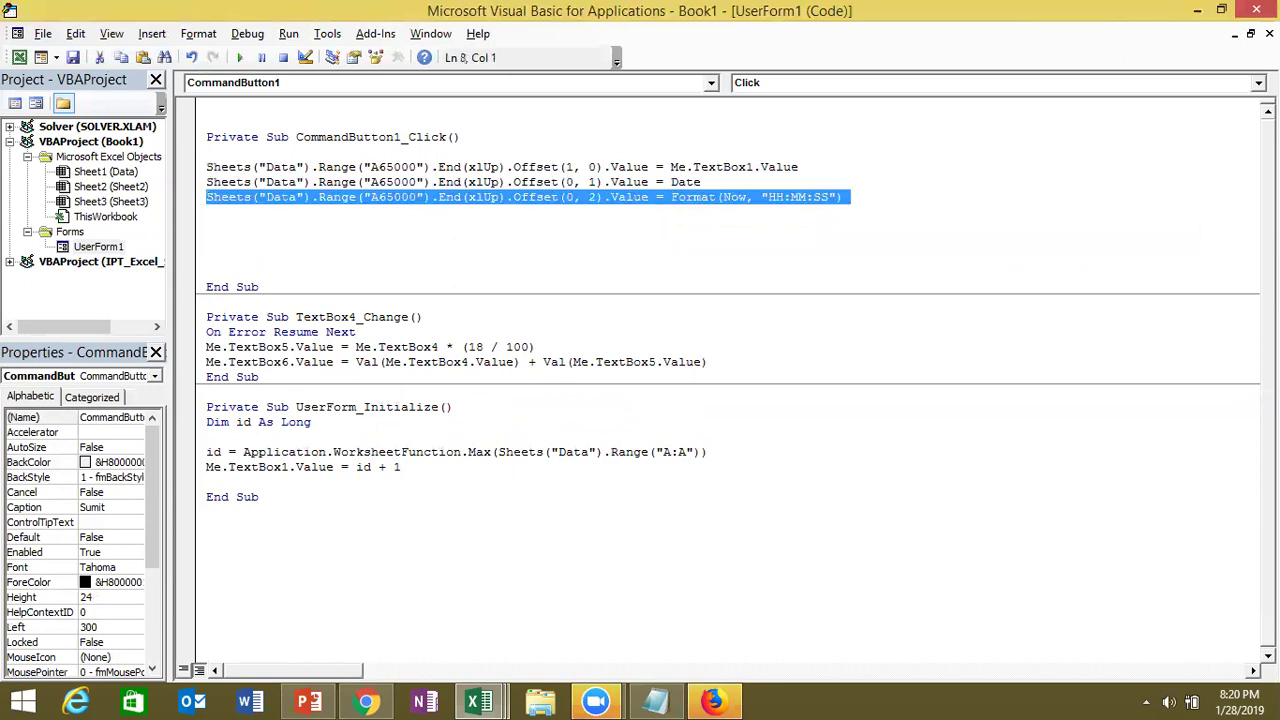
{"action": "key", "text": "ctrl+c"}
{"action": "key", "text": "ctrl+v"}
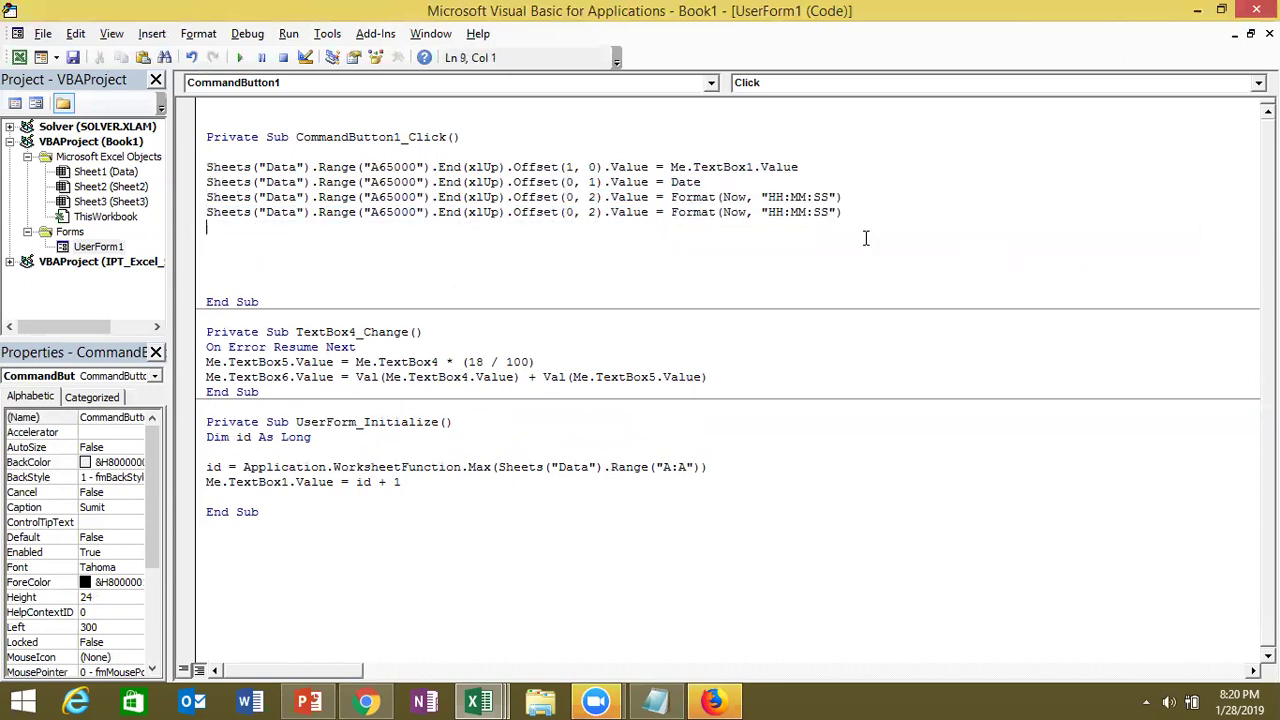
Turn the duplicate into a line writing Me.TextBox2.Value at column offset 3
{"action": "left_click_drag", "start_coordinate": [843, 212], "coordinate": [673, 212]}
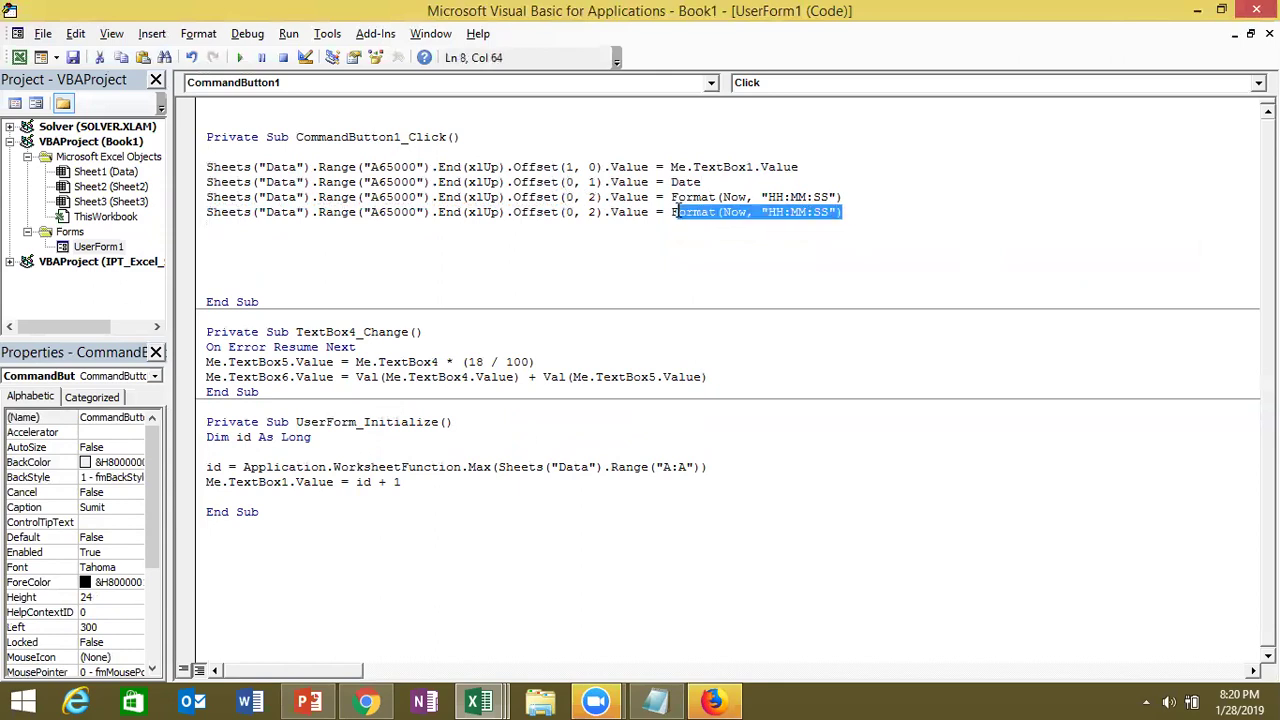
{"action": "type", "text": "me"}
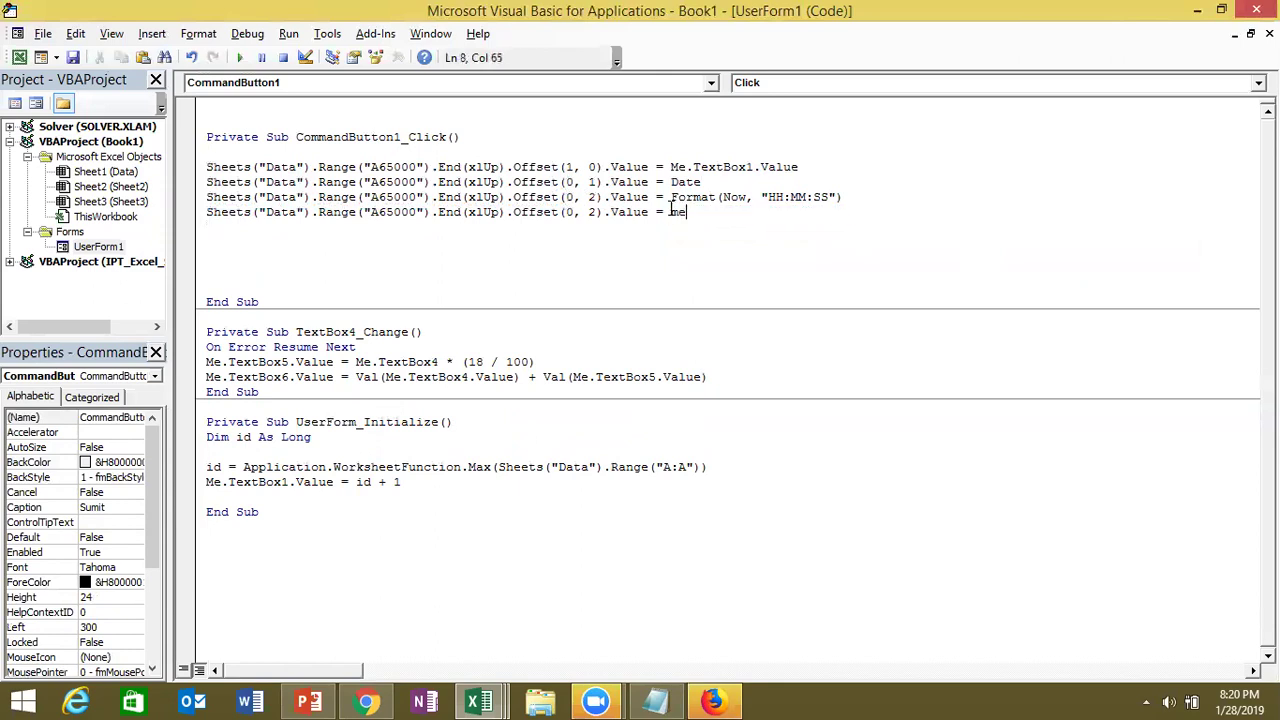
{"action": "type", "text": ".te"}
{"action": "key", "text": "Down"}
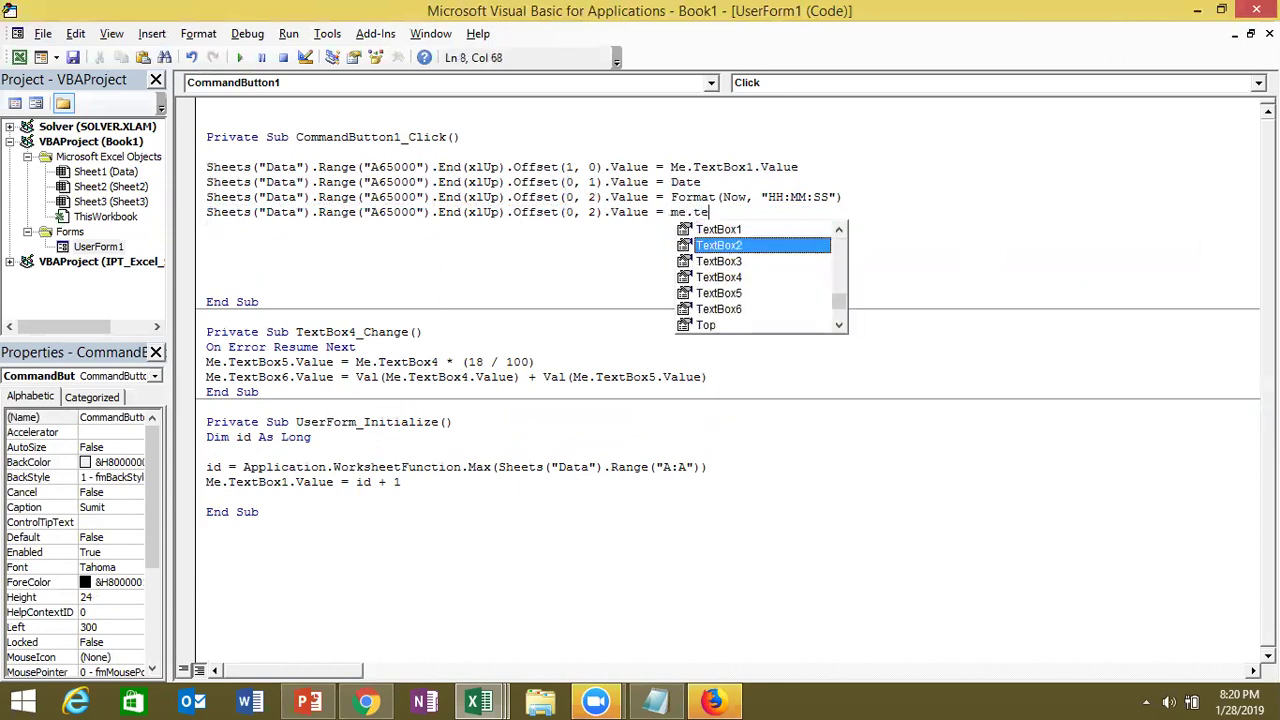
{"action": "key", "text": "Tab"}
{"action": "type", "text": ".v"}
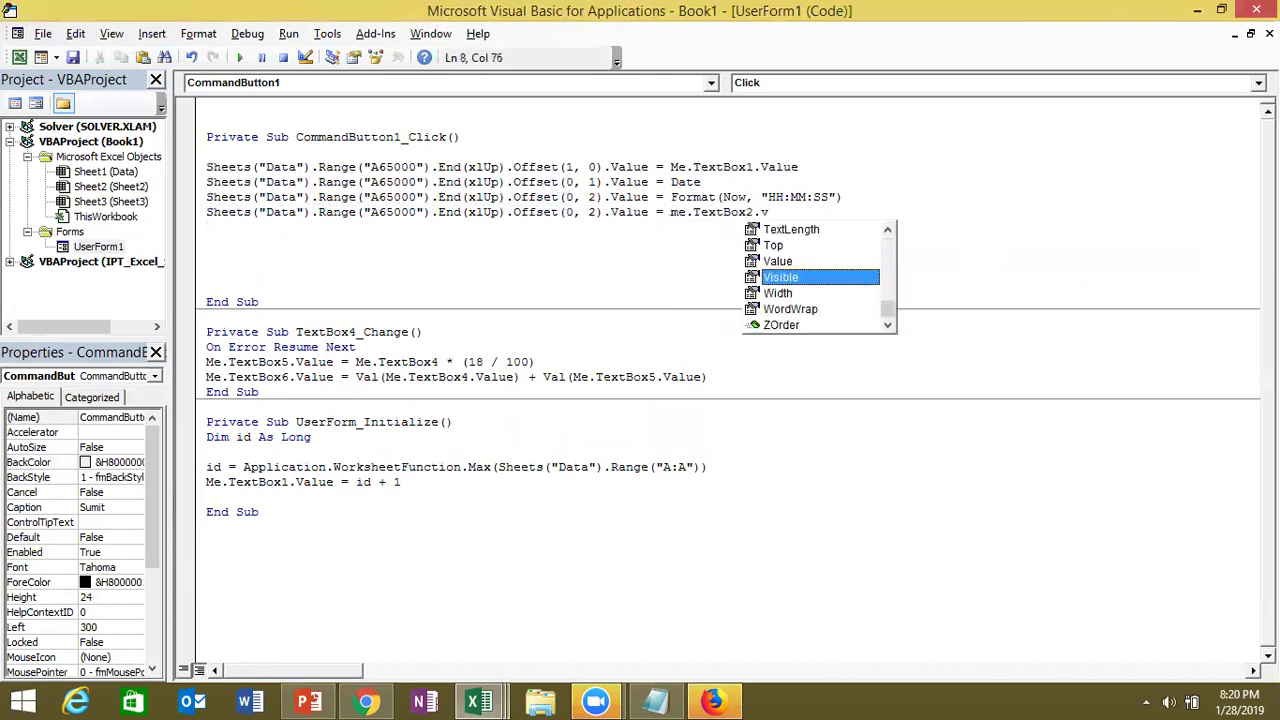
{"action": "key", "text": "Tab"}
{"action": "key", "text": "Return"}
{"action": "key", "text": "shift+Down"}
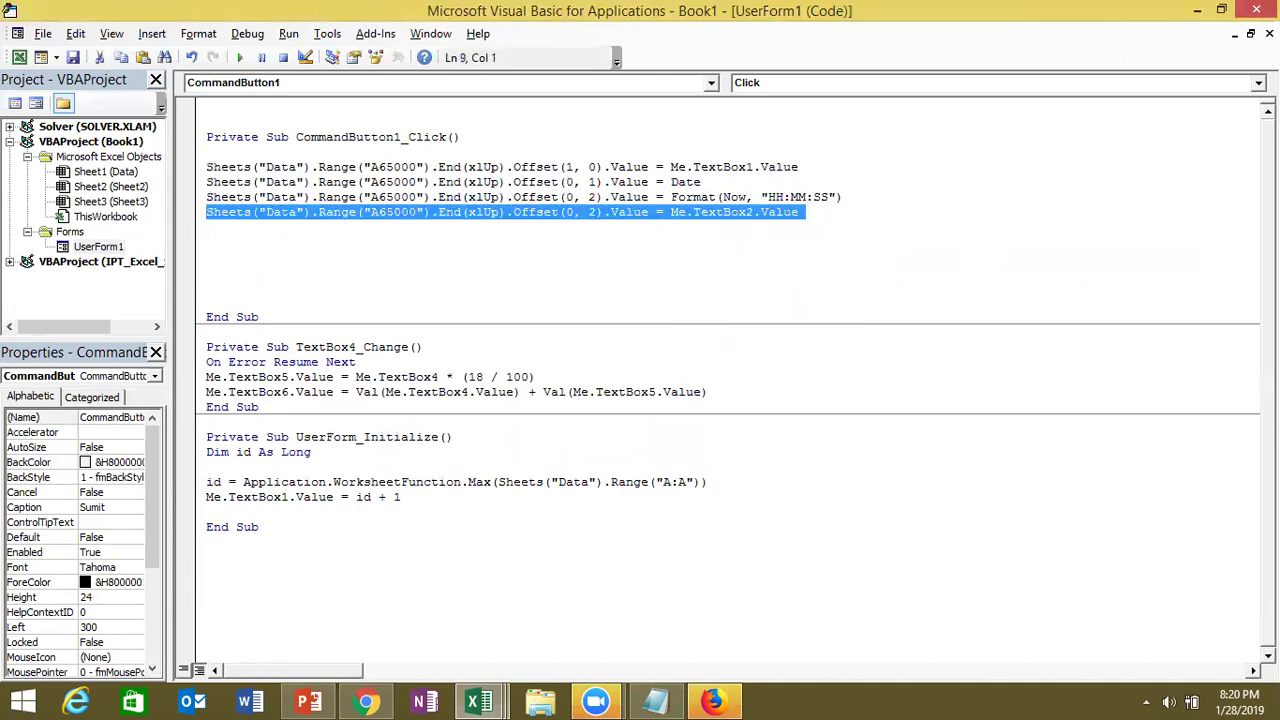
{"action": "left_click", "coordinate": [672, 206]}
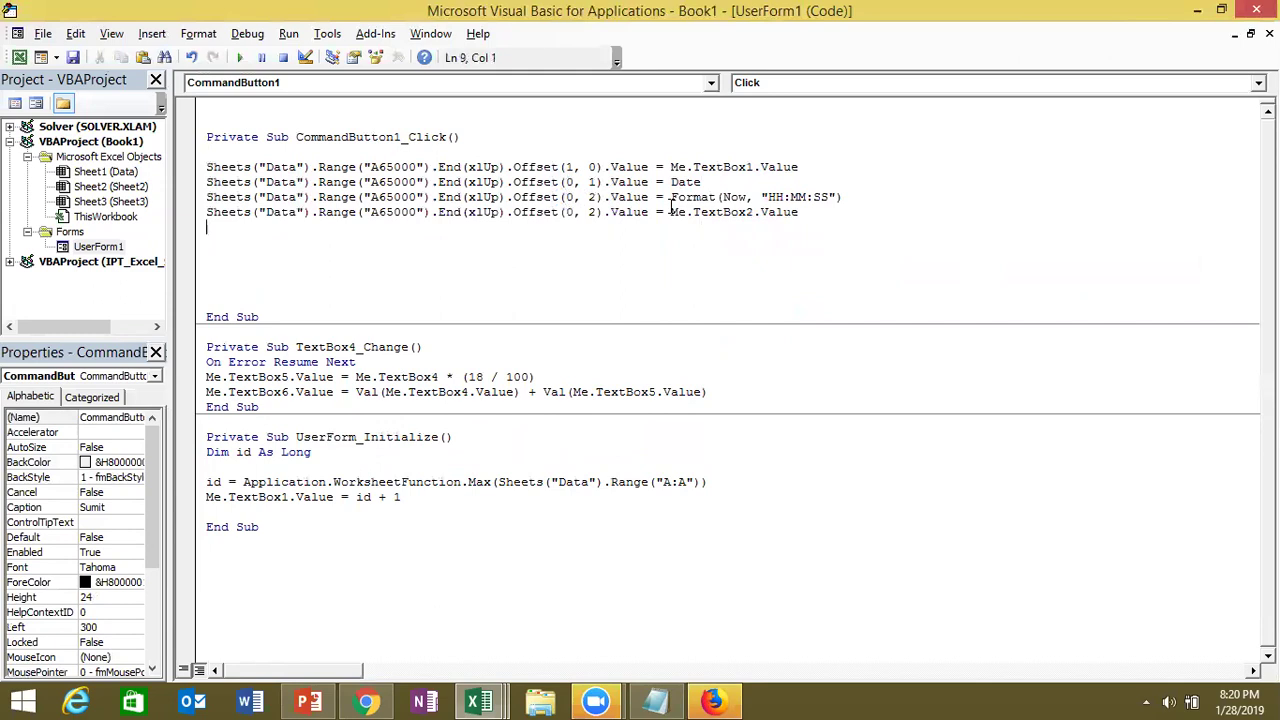
{"action": "double_click", "coordinate": [590, 212]}
{"action": "type", "text": "3"}
Add a copy that writes TextBox3's value at column offset 4
{"action": "left_click", "coordinate": [427, 238]}
{"action": "key", "text": "ctrl+v"}
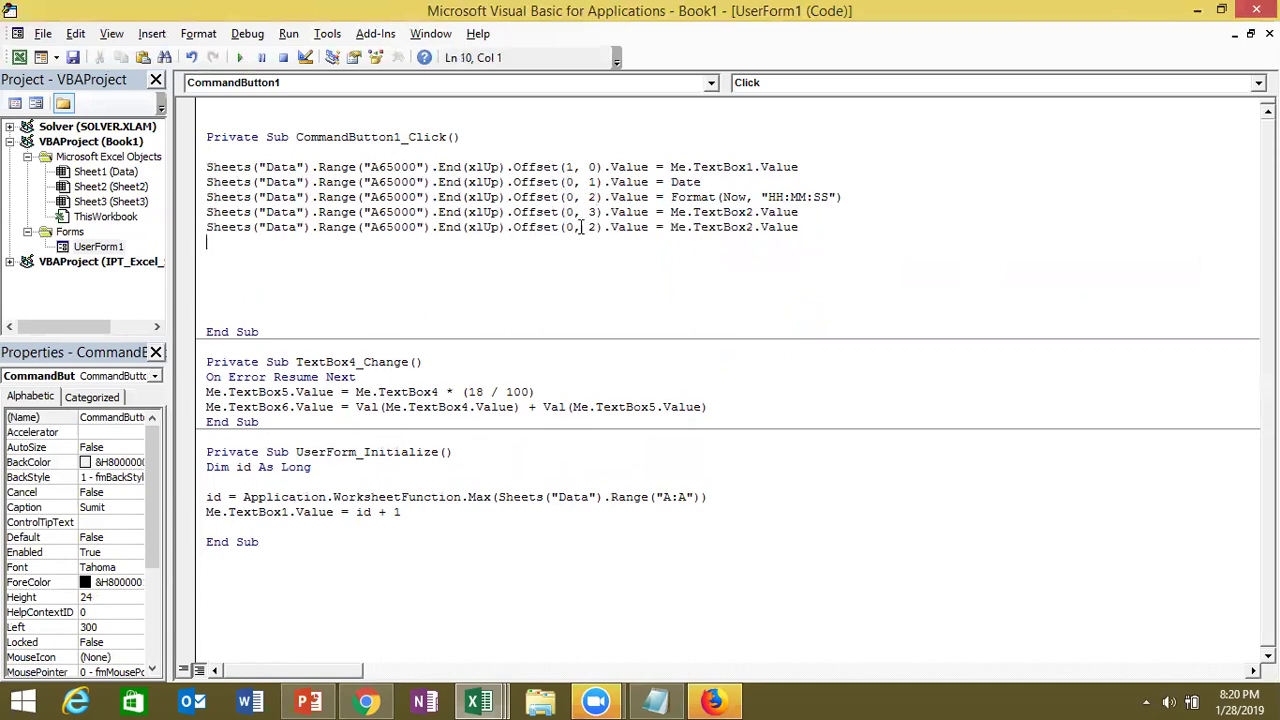
{"action": "double_click", "coordinate": [592, 227]}
{"action": "type", "text": "4"}
{"action": "left_click", "coordinate": [753, 227]}
{"action": "key", "text": "BackSpace"}
{"action": "type", "text": "3"}
Add another copy that writes TextBox4's value at column offset 5
{"action": "key", "text": "Down"}
{"action": "key", "text": "ctrl+v"}
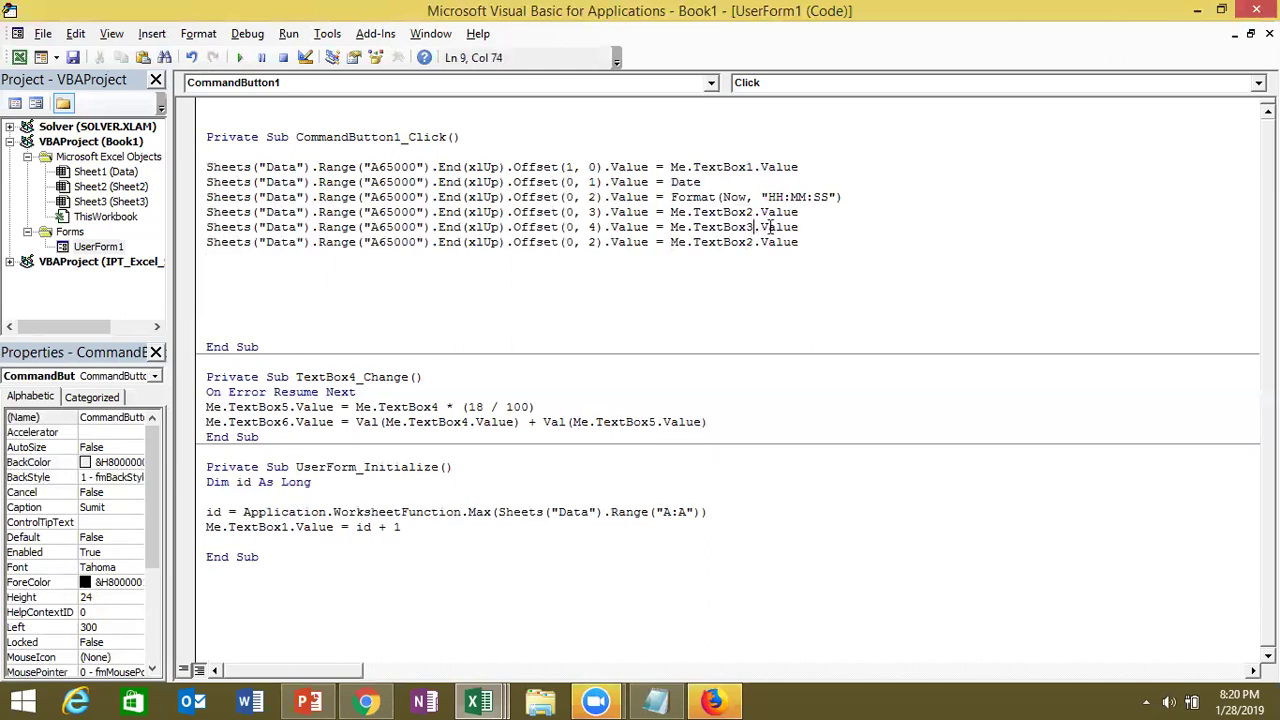
{"action": "double_click", "coordinate": [591, 243]}
{"action": "type", "text": "4"}
{"action": "key", "text": "BackSpace"}
{"action": "type", "text": "5"}
{"action": "double_click", "coordinate": [752, 246]}
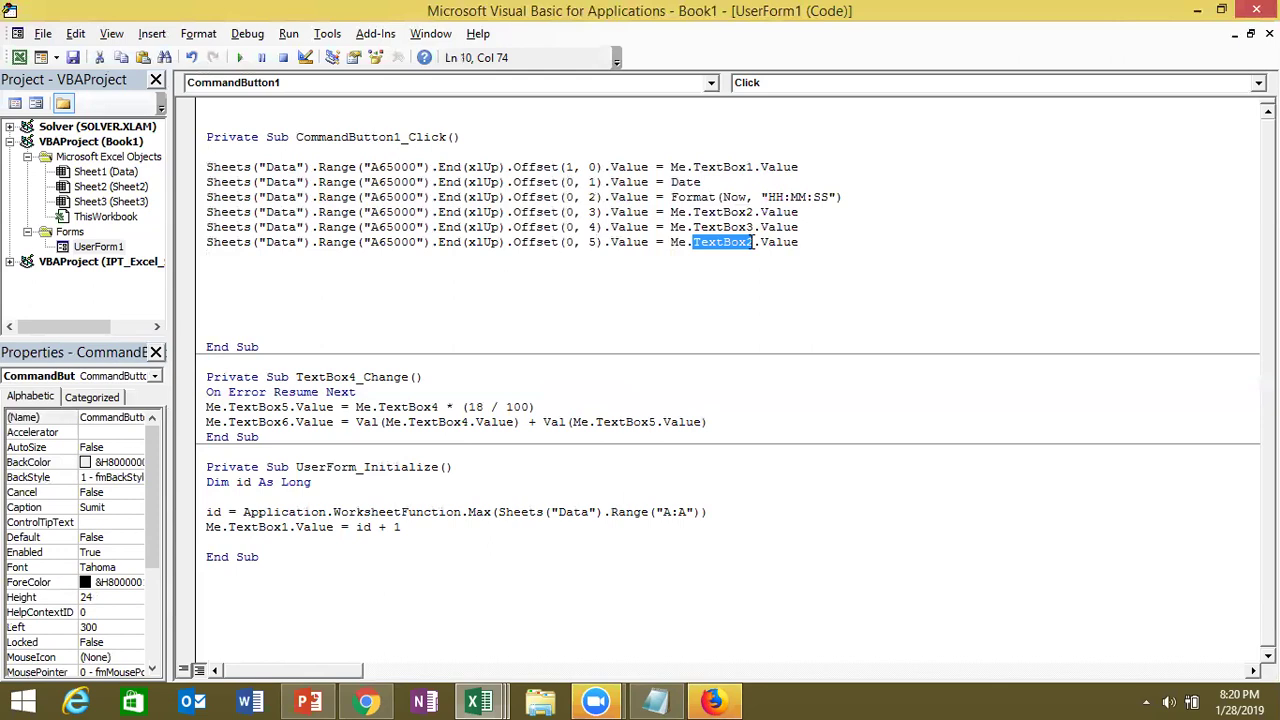
{"action": "left_click", "coordinate": [752, 246]}
{"action": "key", "text": "BackSpace"}
{"action": "type", "text": "4"}
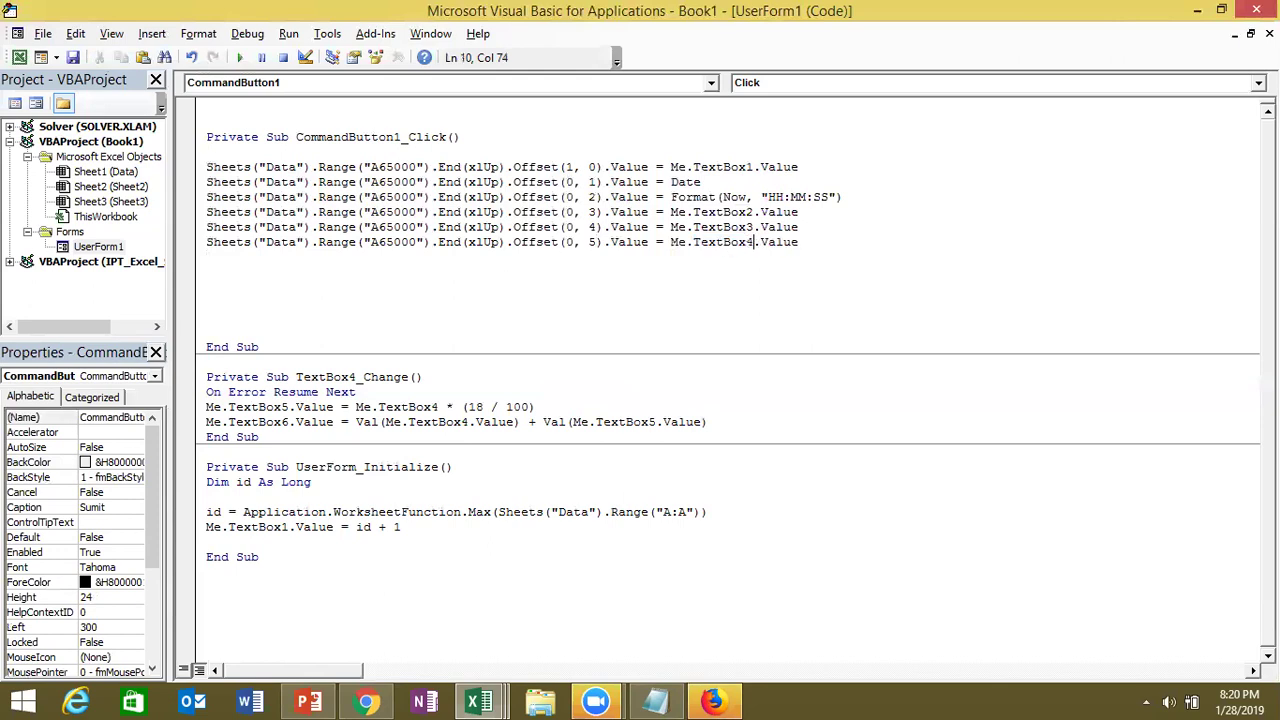
{"action": "key", "text": "alt+F11"}
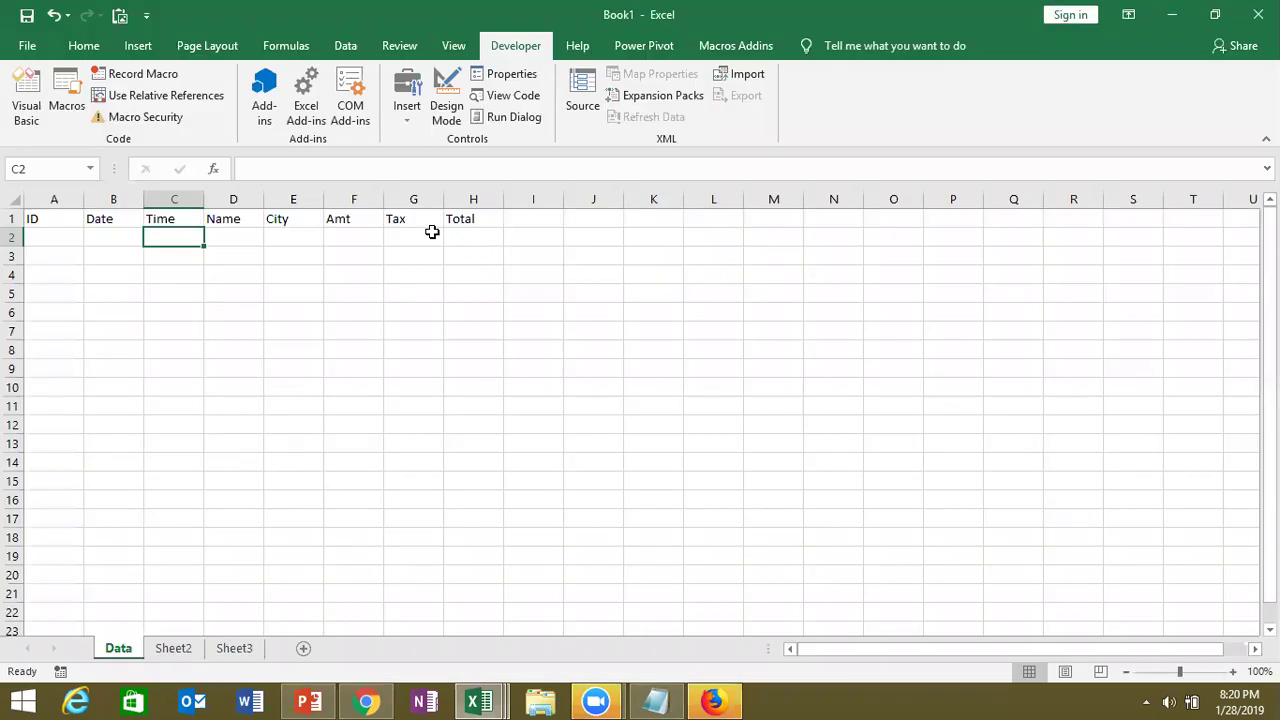
Enter the Tax formula =F2*18% in cell G2
{"action": "left_click", "coordinate": [432, 232]}
{"action": "type", "text": "="}
{"action": "key", "text": "Left"}
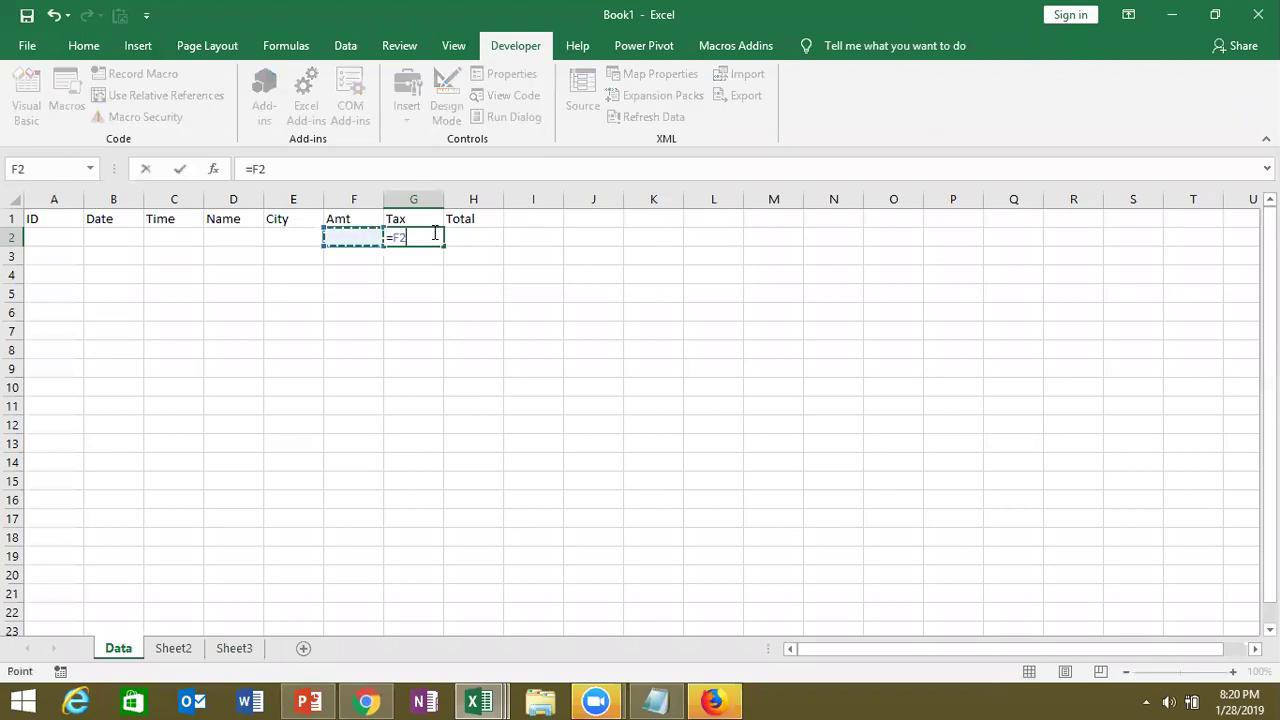
{"action": "type", "text": "*"}
{"action": "type", "text": "10"}
{"action": "type", "text": "%"}
{"action": "key", "text": "Tab"}
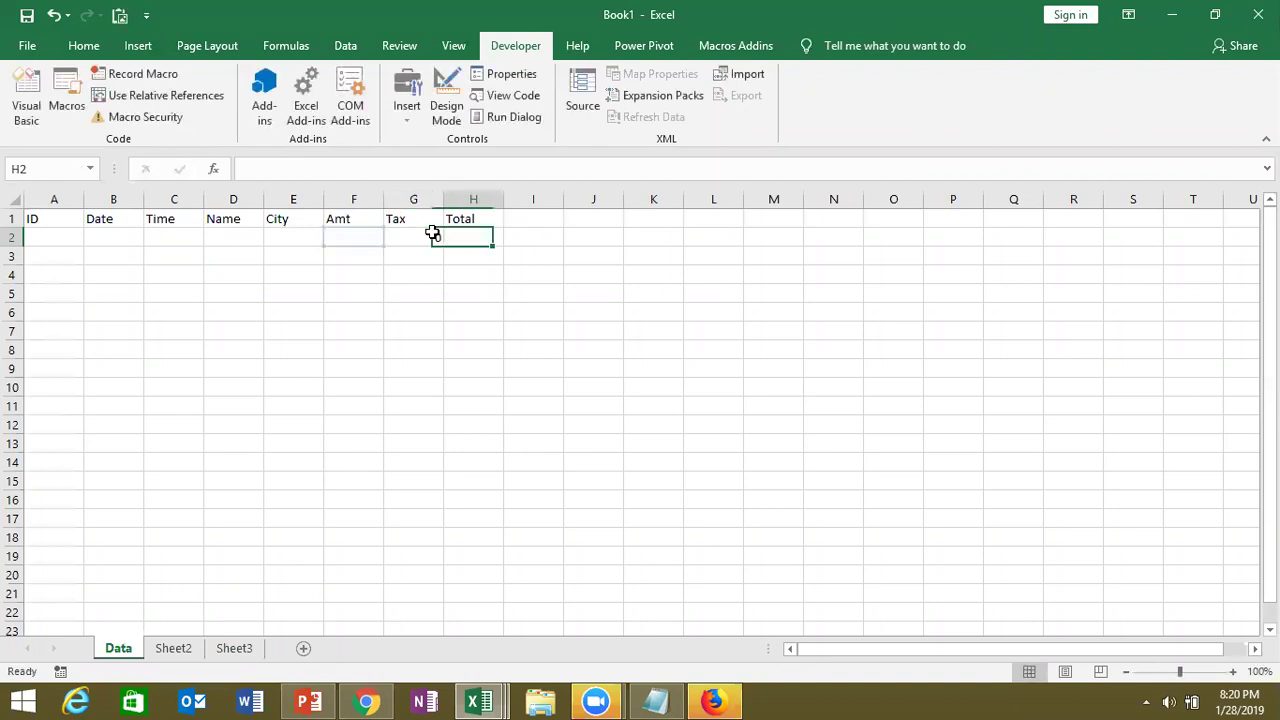
Enter the Total formula =F2+G2 in cell H2
{"action": "type", "text": "="}
{"action": "key", "text": "Left"}
{"action": "key", "text": "Left"}
{"action": "type", "text": "+"}
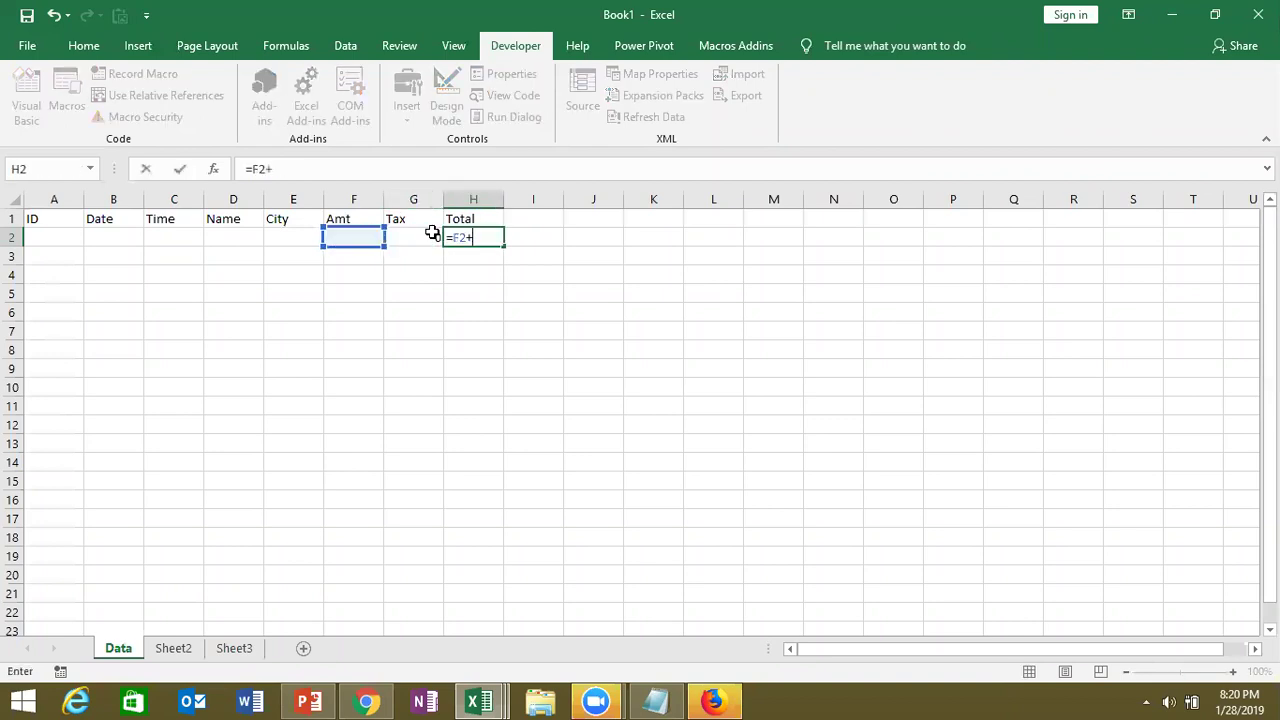
{"action": "key", "text": "Down"}
{"action": "key", "text": "Left"}
{"action": "key", "text": "Up"}
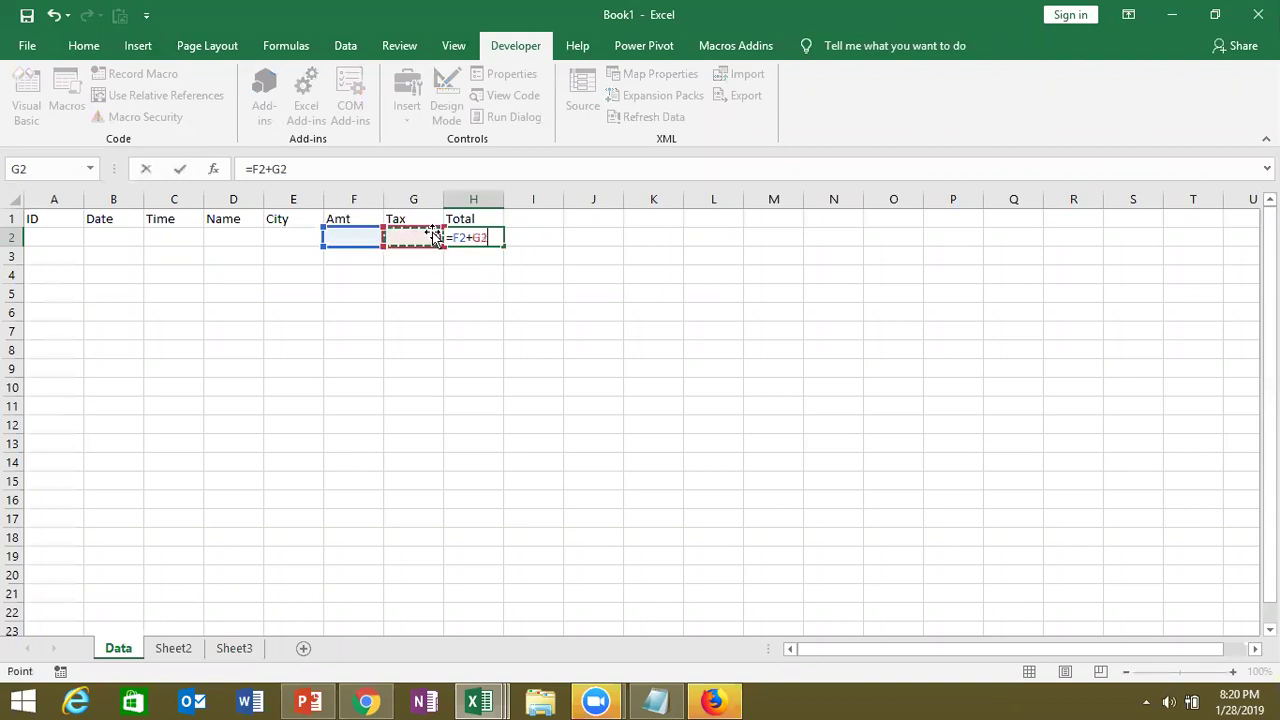
{"action": "key", "text": "Return"}
{"action": "key", "text": "Left"}
Select G2:H17 and fill both formulas down with Ctrl+D
{"action": "key", "text": "Up"}
{"action": "key", "text": "Right"}
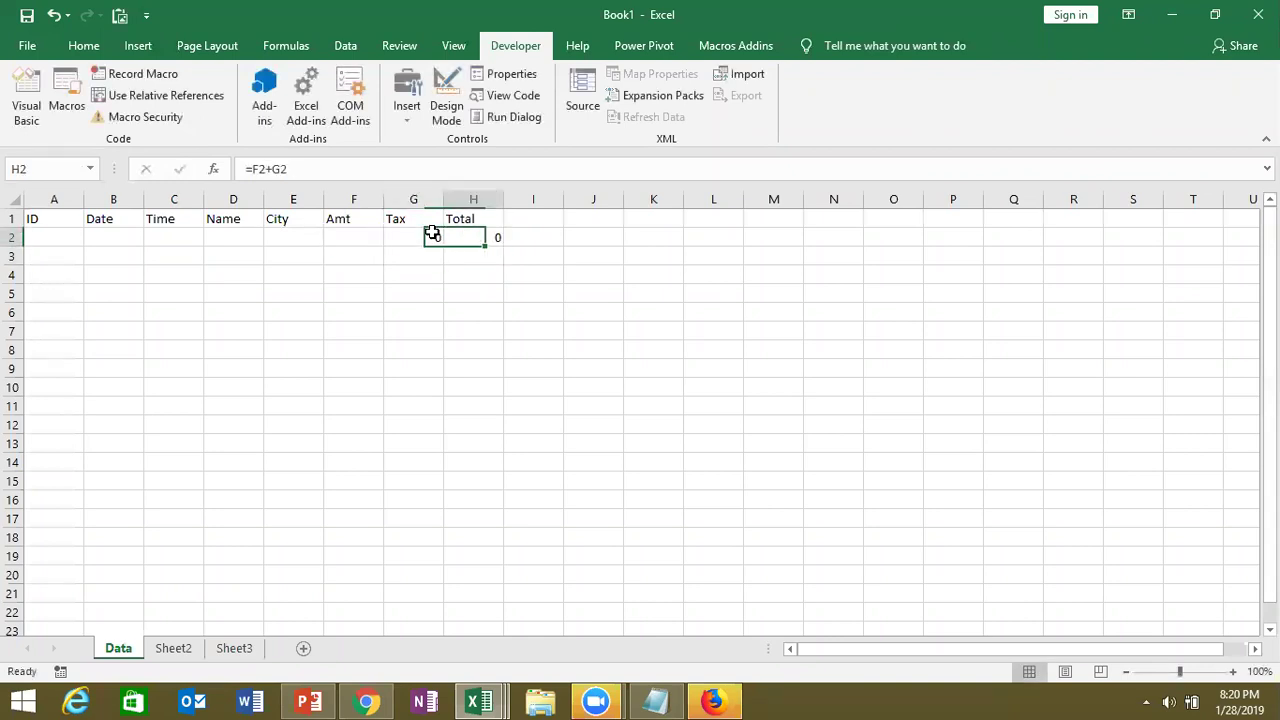
{"action": "key", "text": "Left"}
{"action": "key", "text": "shift+Right"}
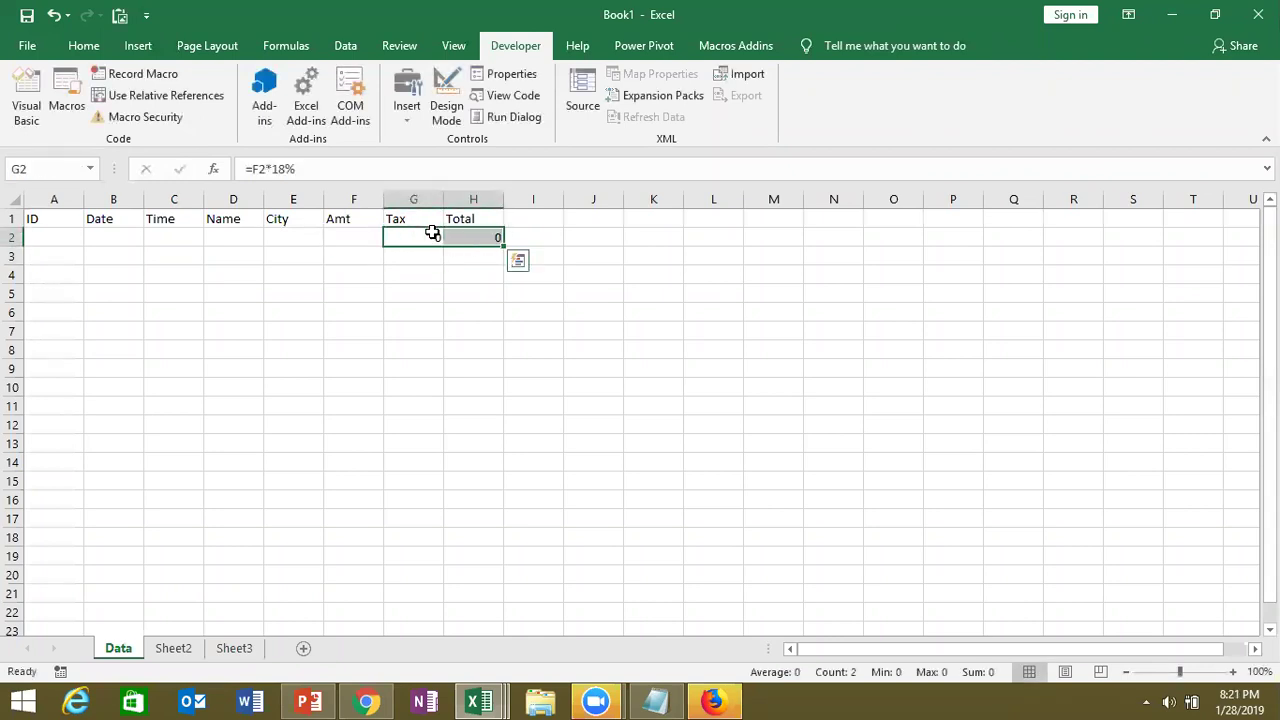
{"action": "key", "text": "shift+Down"}
{"action": "key", "text": "shift+Down"}
{"action": "key", "text": "shift+Down"}
{"action": "key", "text": "shift+Down"}
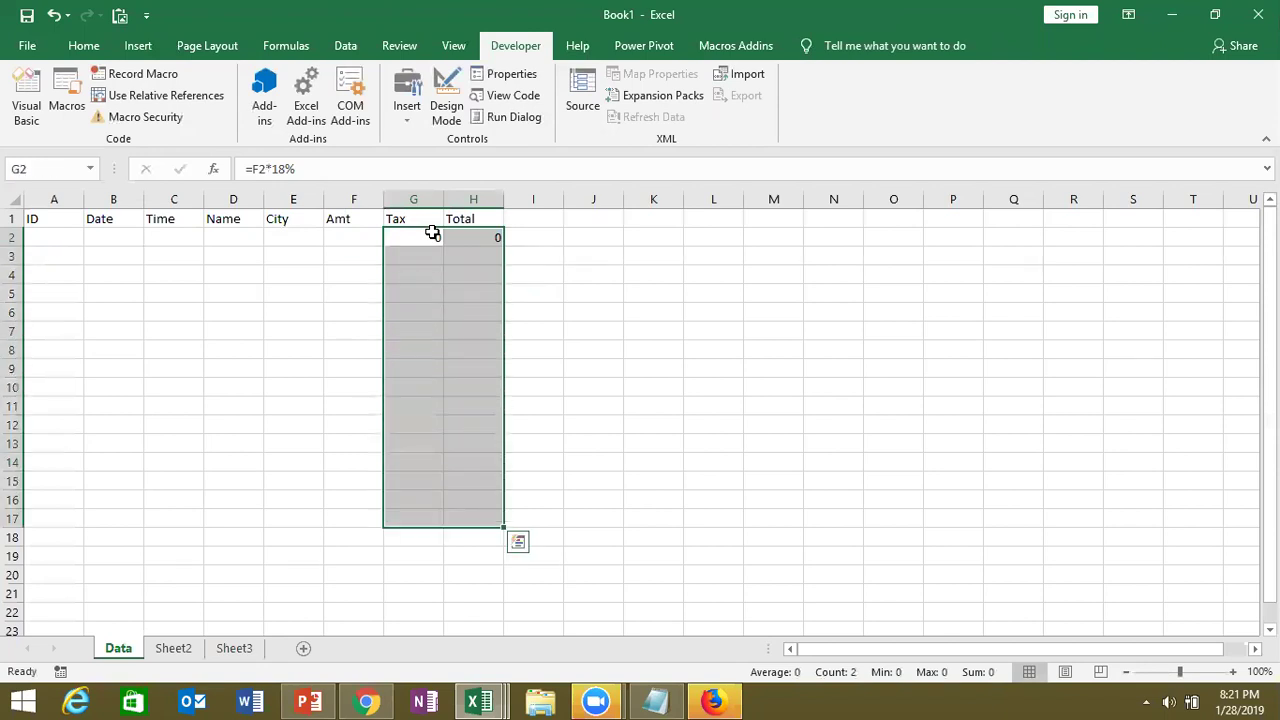
{"action": "key", "text": "ctrl+d"}
{"action": "key", "text": "alt+F11"}
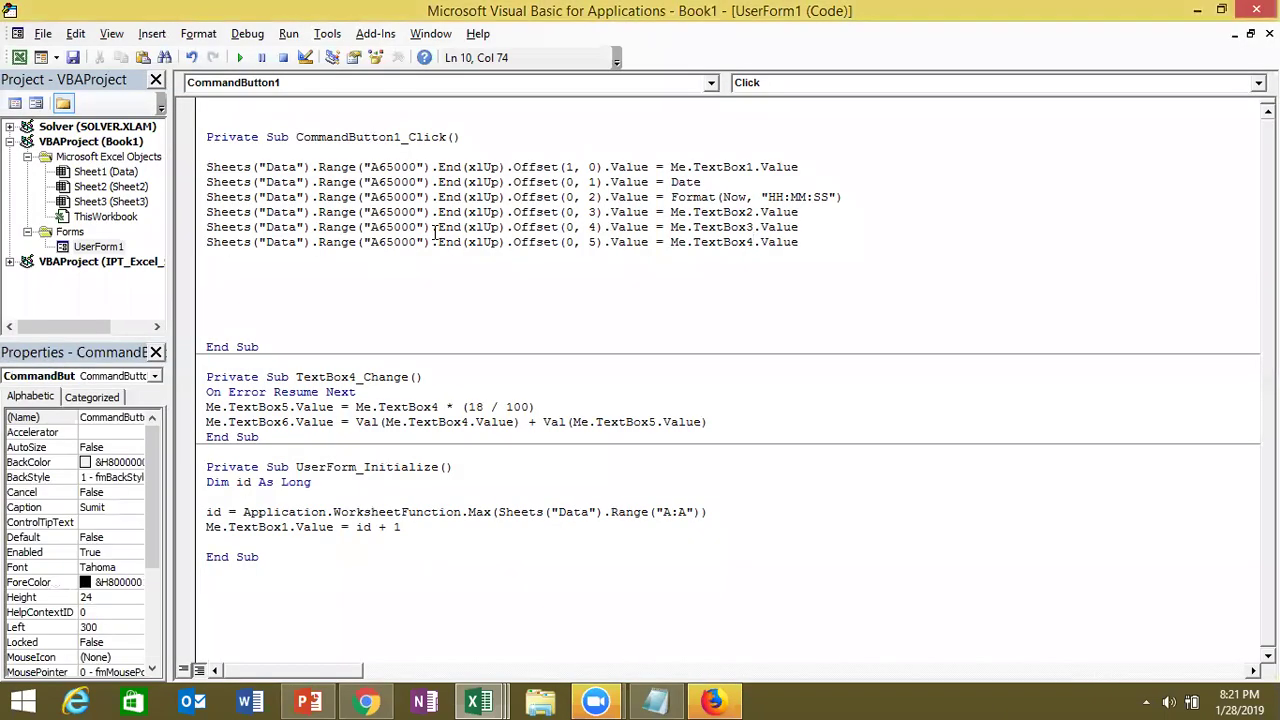
Add MsgBox "Hi, Data have Send" below the Sheets lines in CommandButton1_Click
{"action": "key", "text": "Down"}
{"action": "key", "text": "Down"}
{"action": "type", "text": "msgbox "}
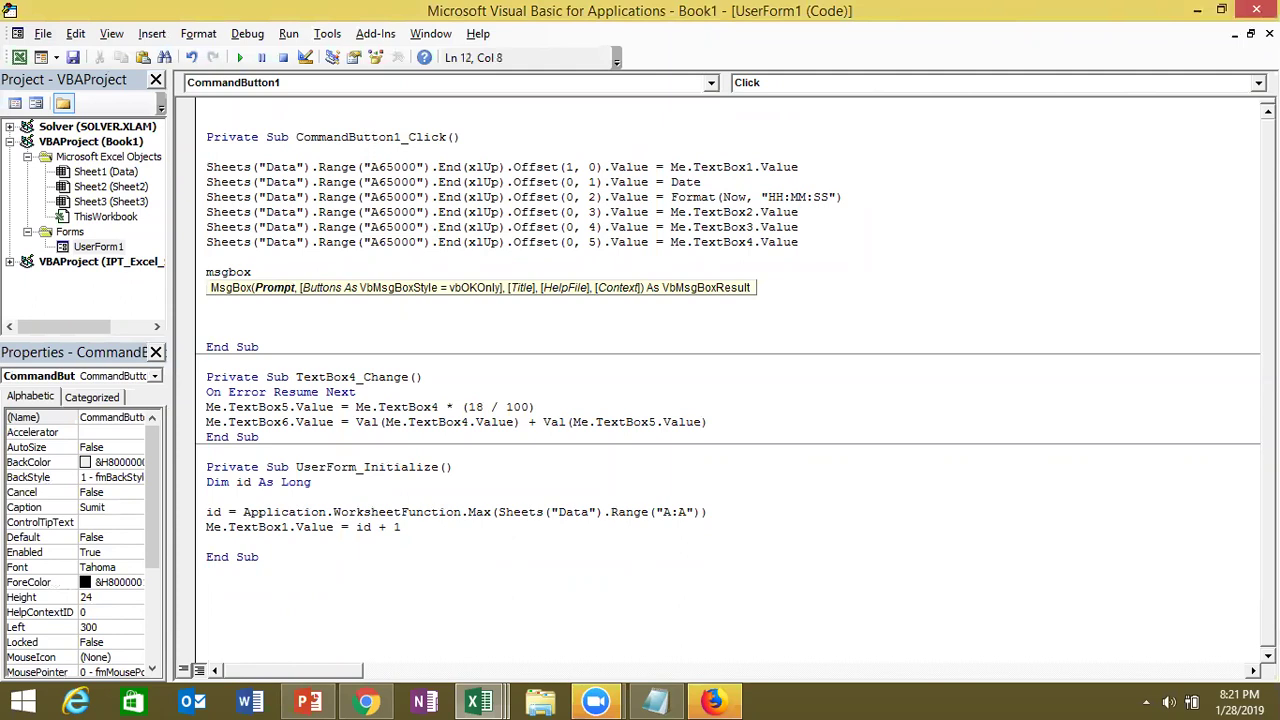
{"action": "type", "text": "Hi,Data "}
{"action": "type", "text": "have S"}
{"action": "type", "text": "end\""}
{"action": "key", "text": "Return"}
{"action": "key", "text": "Return"}
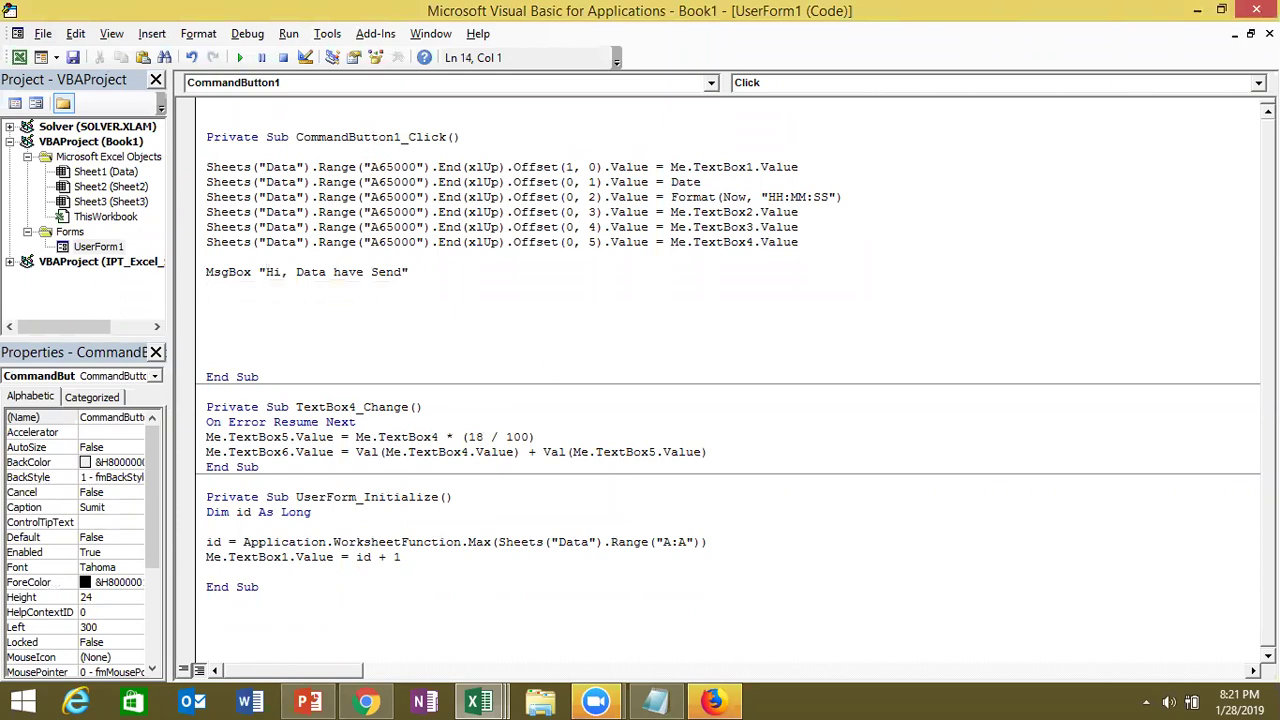
Add the line Me.TextBox1.Value = Me.TextBox1.Value + 1 to increment the ID
{"action": "type", "text": "me"}
{"action": "type", "text": ".te"}
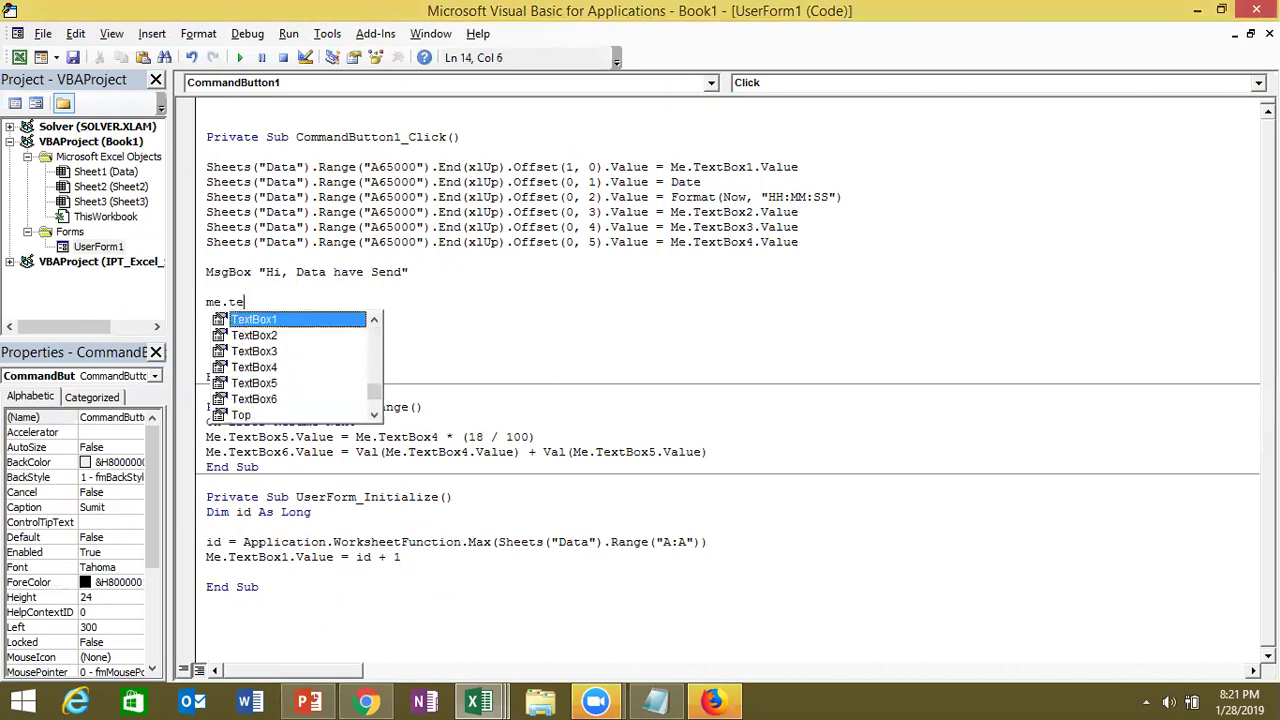
{"action": "key", "text": "Tab"}
{"action": "type", "text": "."}
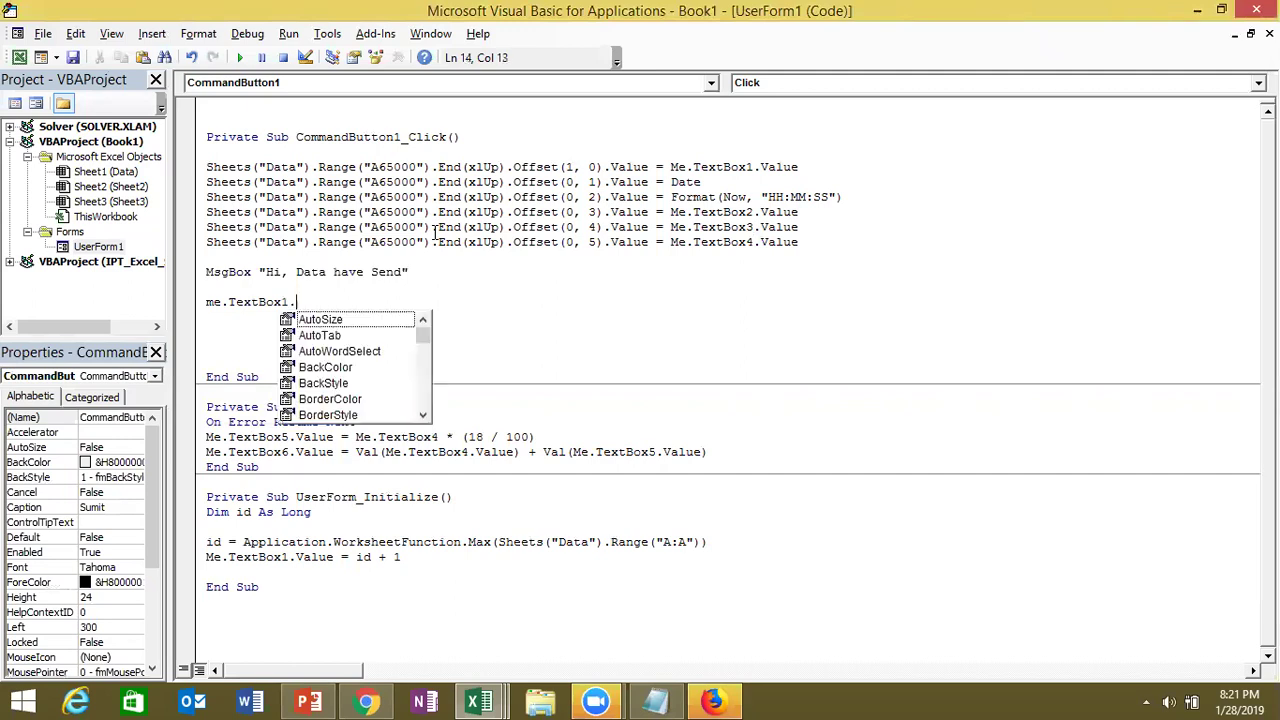
{"action": "type", "text": "value"}
{"action": "key", "text": "Tab"}
{"action": "type", "text": "=\"\""}
{"action": "key", "text": "Return"}
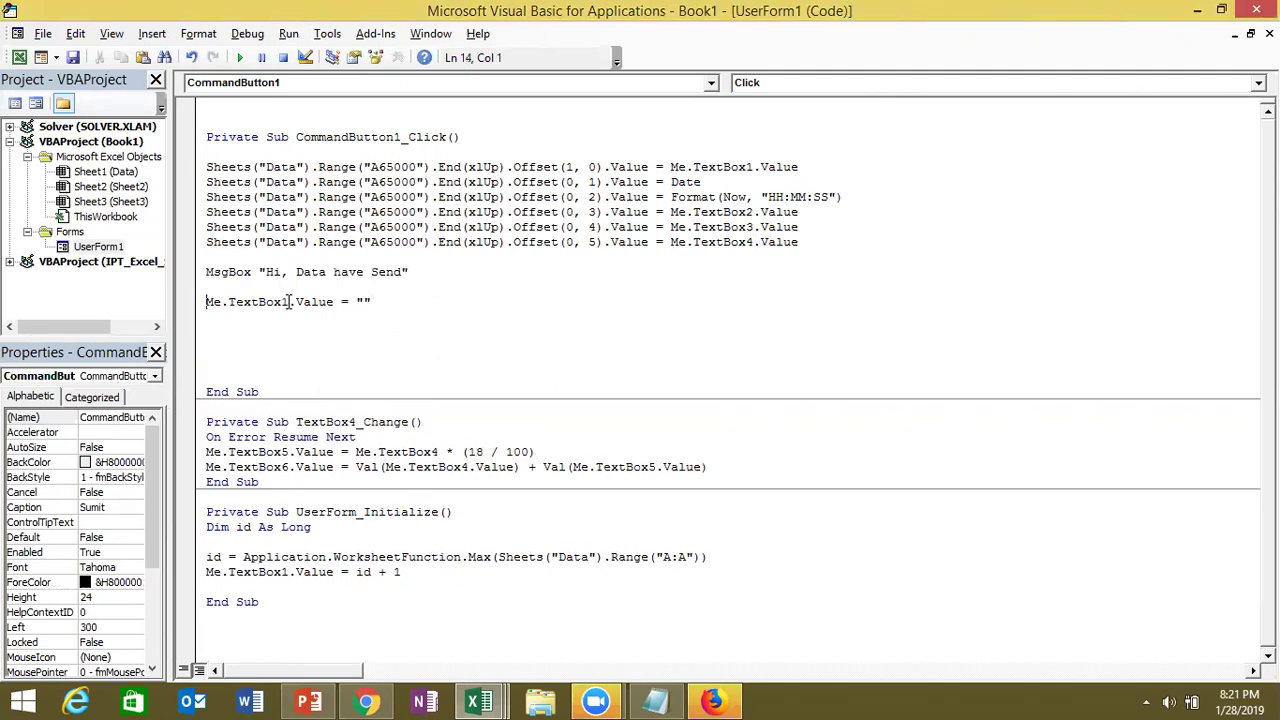
{"action": "left_click", "coordinate": [391, 302]}
{"action": "key", "text": "BackSpace"}
{"action": "key", "text": "BackSpace"}
{"action": "key", "text": "BackSpace"}
{"action": "left_click_drag", "start_coordinate": [333, 302], "coordinate": [196, 305]}
{"action": "key", "text": "ctrl+c"}
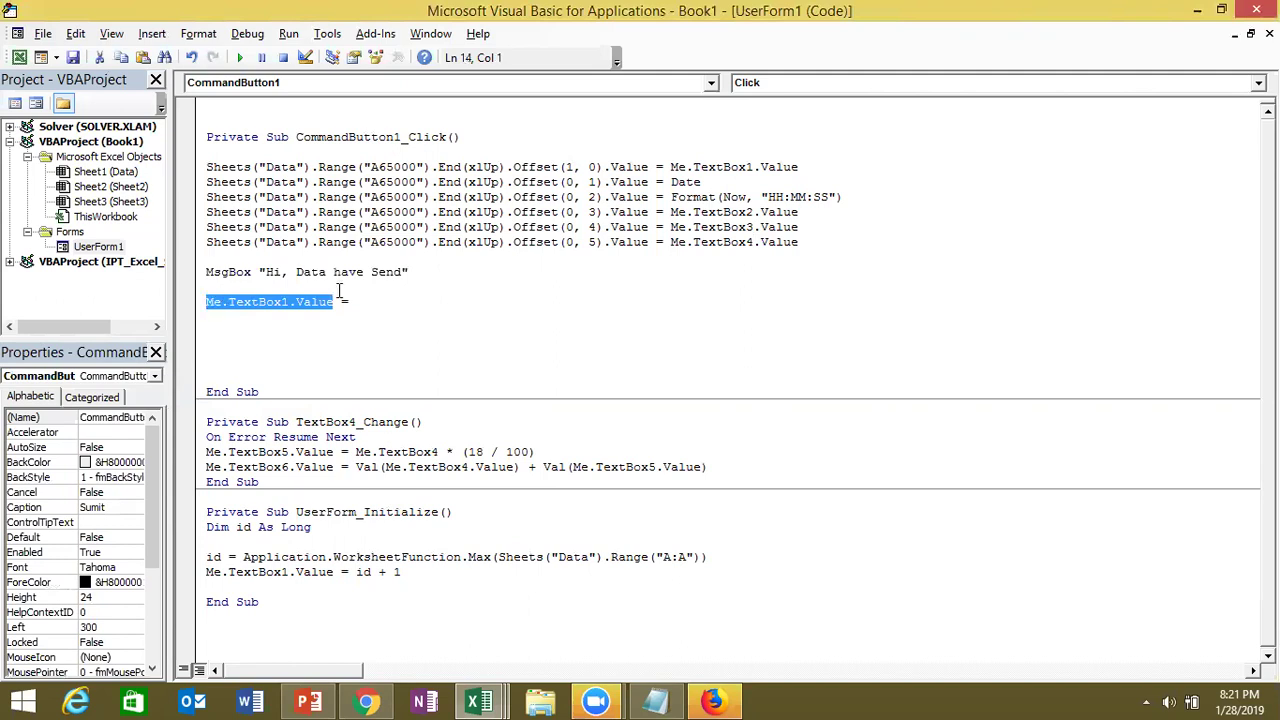
{"action": "left_click", "coordinate": [345, 301]}
{"action": "key", "text": "ctrl+v"}
{"action": "type", "text": "+1"}
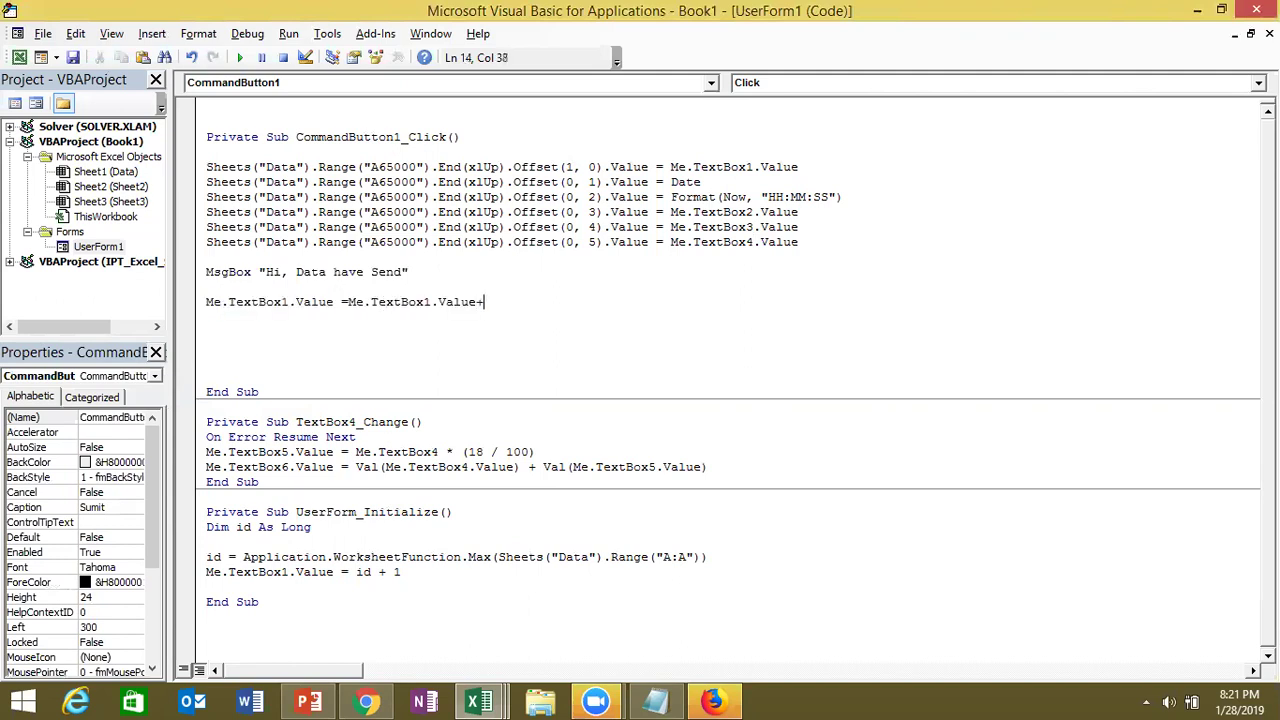
Add the line Me.TextBox2.Value = "" to clear TextBox2
{"action": "left_click", "coordinate": [342, 313]}
{"action": "type", "text": "me."}
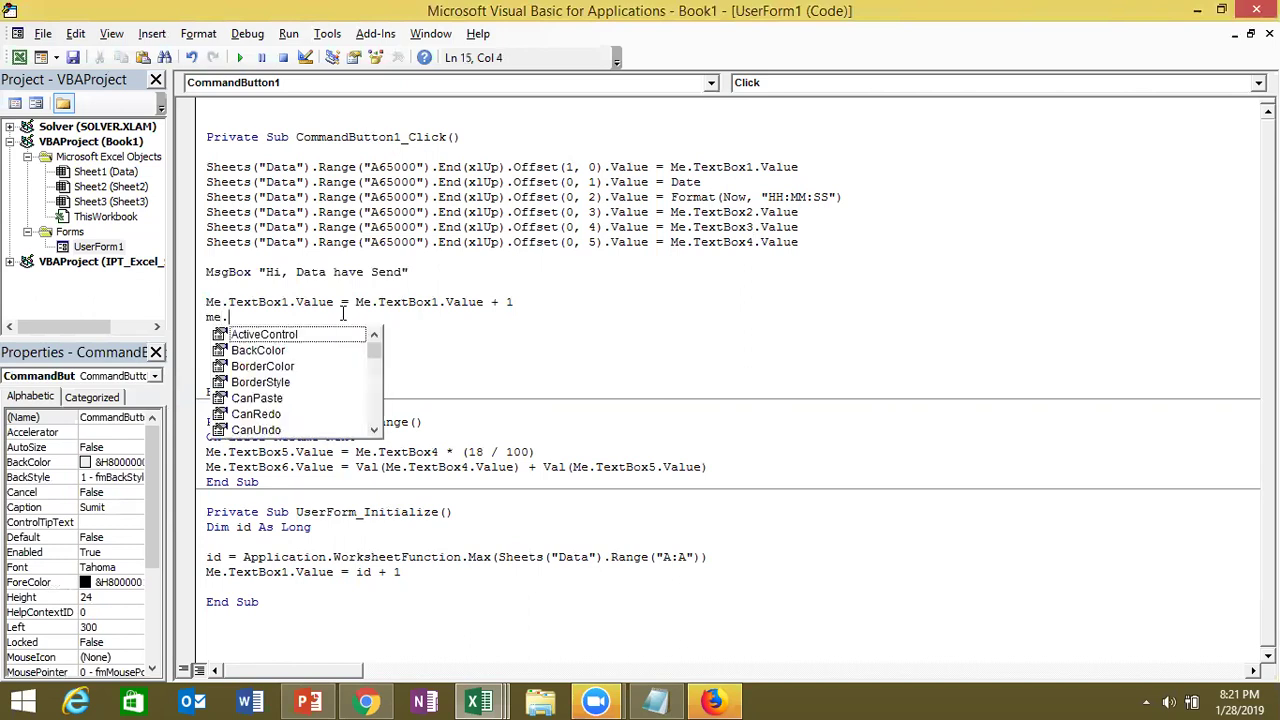
{"action": "type", "text": "te"}
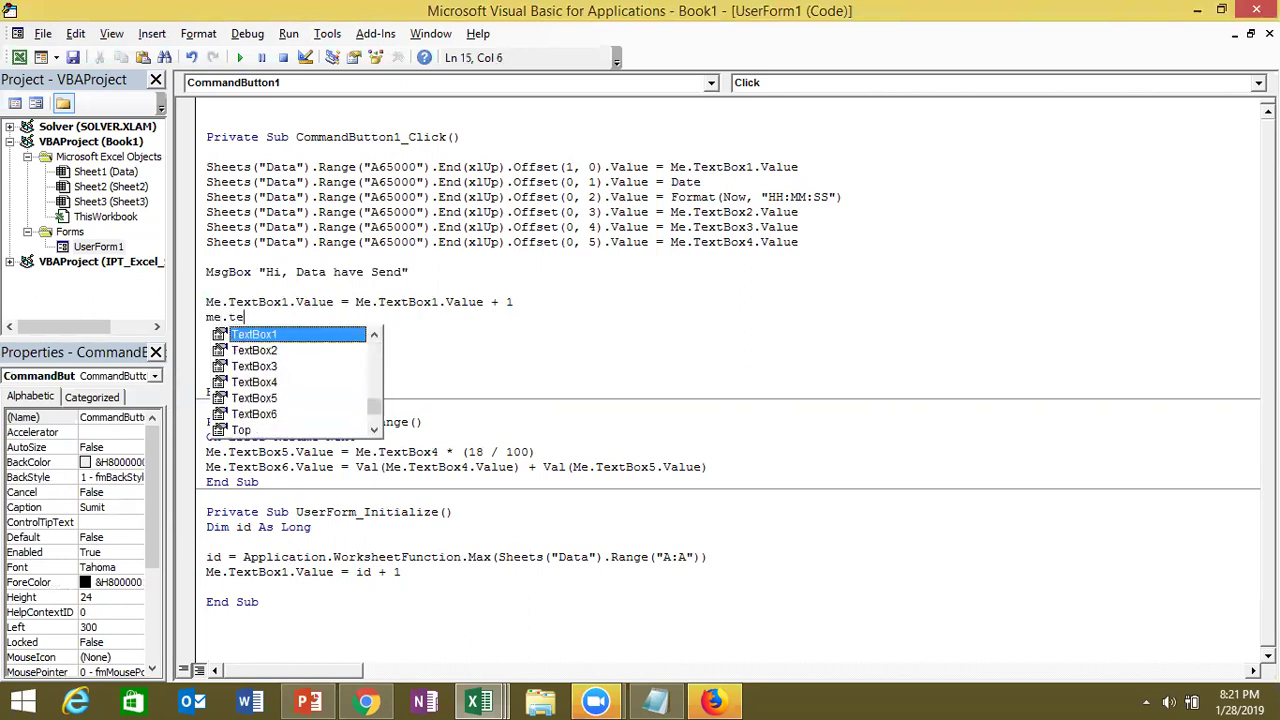
{"action": "key", "text": "Tab"}
{"action": "key", "text": "BackSpace"}
{"action": "type", "text": "2"}
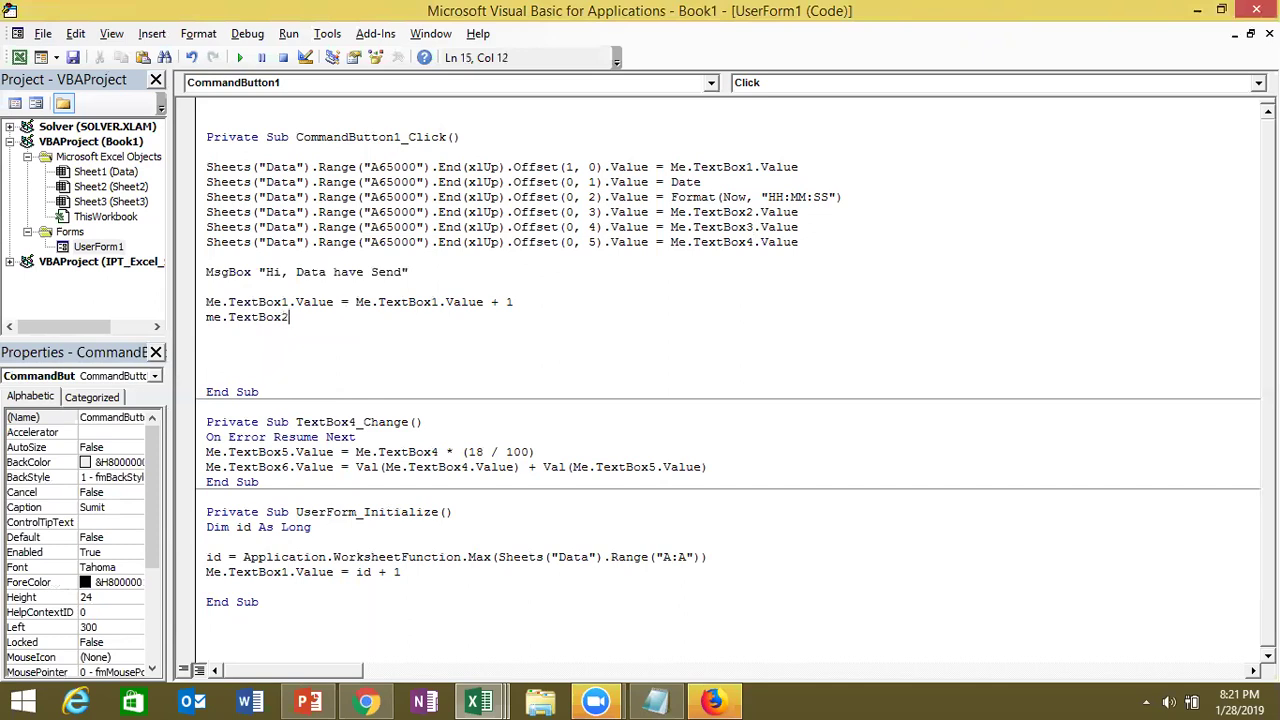
{"action": "type", "text": ".v"}
{"action": "key", "text": "Tab"}
{"action": "type", "text": "=\"\""}
{"action": "key", "text": "Return"}
Paste several copies of the TextBox2 clearing line below it
{"action": "left_click", "coordinate": [356, 317]}
{"action": "left_click_drag", "start_coordinate": [372, 317], "coordinate": [199, 320]}
{"action": "key", "text": "ctrl+c"}
{"action": "left_click", "coordinate": [190, 331]}
{"action": "key", "text": "ctrl+v"}
{"action": "key", "text": "ctrl+v"}
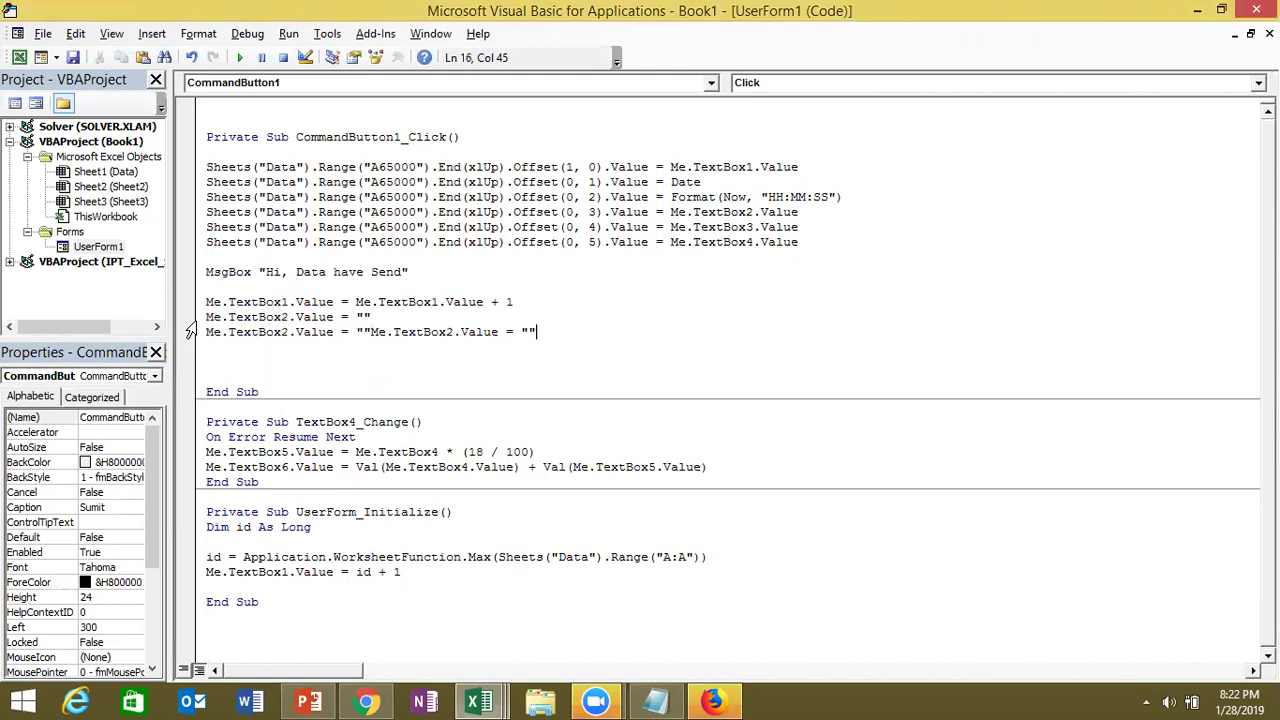
{"action": "key", "text": "ctrl+z"}
{"action": "key", "text": "Return"}
{"action": "key", "text": "ctrl+v"}
{"action": "key", "text": "Return"}
{"action": "key", "text": "ctrl+v"}
{"action": "key", "text": "Return"}
{"action": "key", "text": "ctrl+v"}
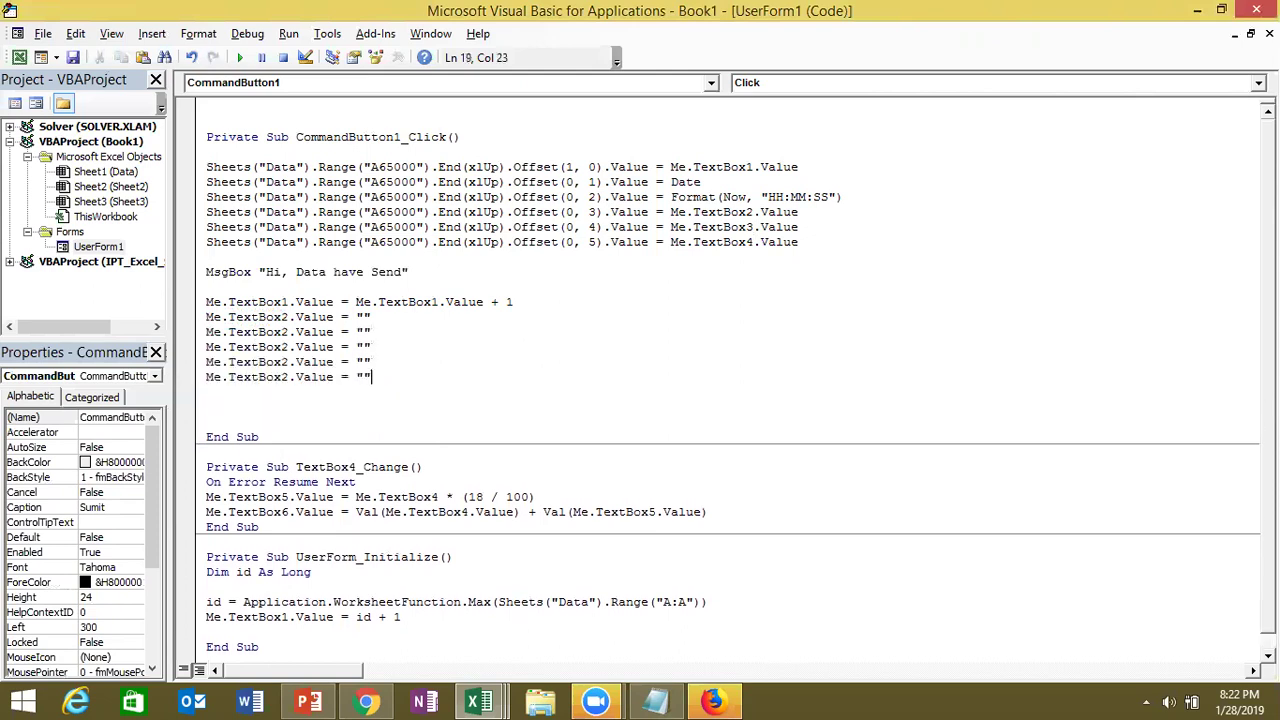
{"action": "key", "text": "Return"}
Renumber the copies to clear TextBox3 and TextBox4 and delete the leftover duplicates
{"action": "left_click", "coordinate": [287, 331]}
{"action": "key", "text": "BackSpace"}
{"action": "type", "text": "3"}
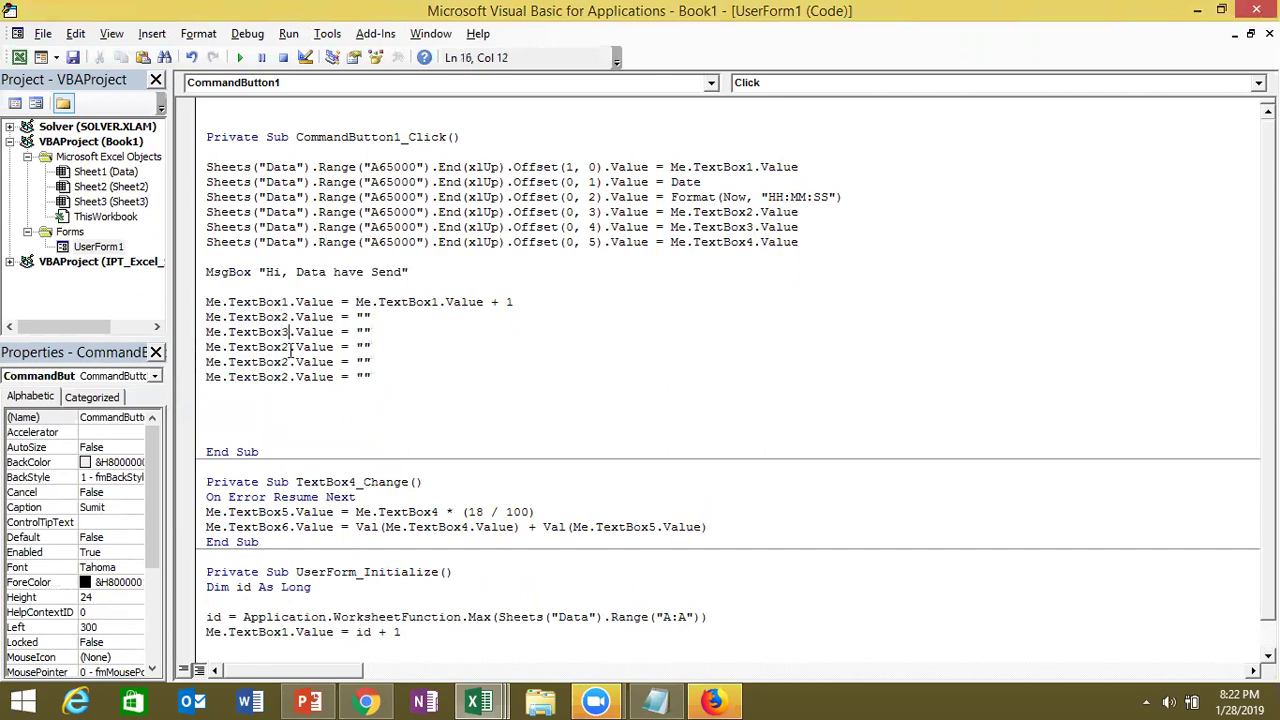
{"action": "left_click", "coordinate": [290, 347]}
{"action": "key", "text": "BackSpace"}
{"action": "type", "text": "4"}
{"action": "left_click_drag", "start_coordinate": [372, 377], "coordinate": [208, 364]}
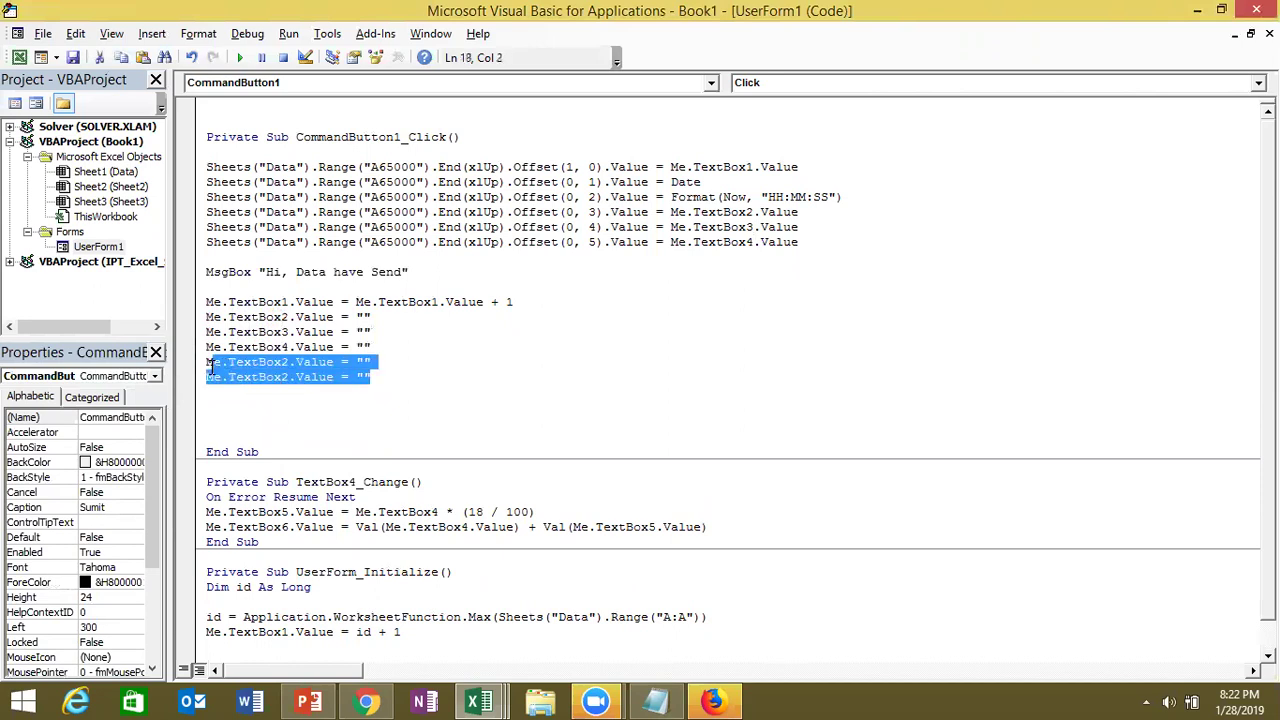
{"action": "key", "text": "Delete"}
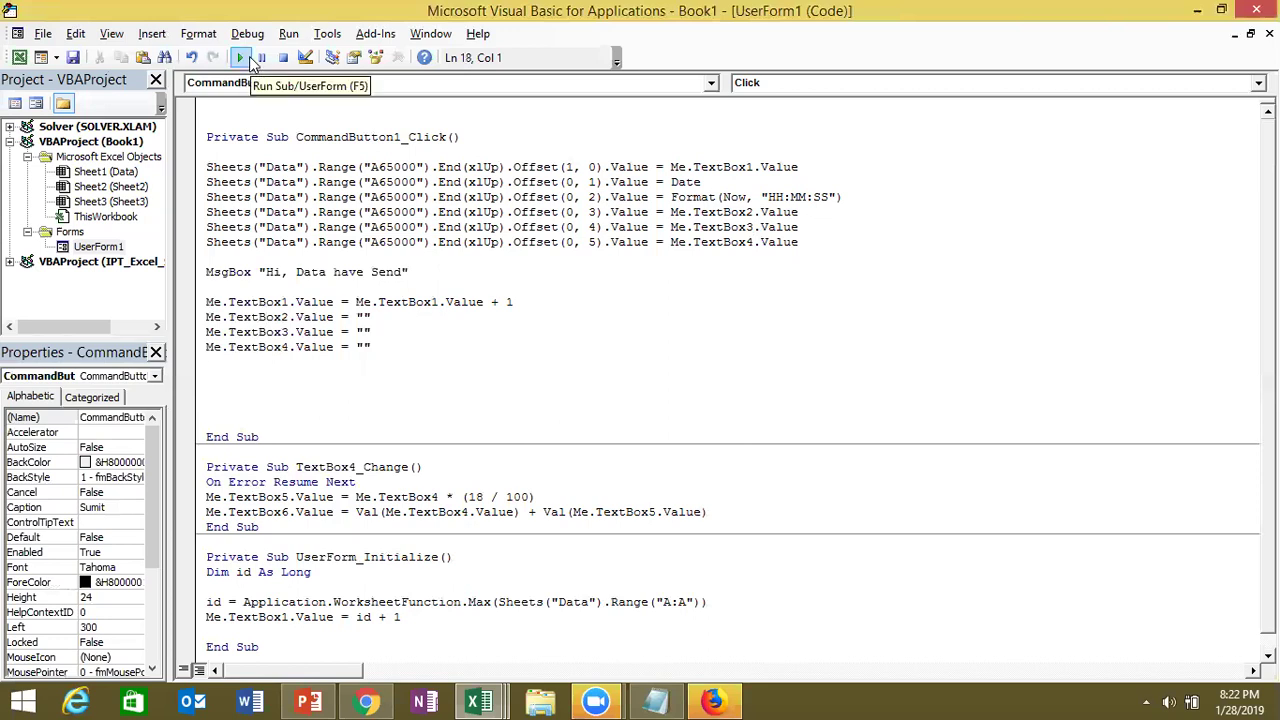
Run the form, enter a name, city and amount 65, and submit the record
{"action": "left_click", "coordinate": [250, 61]}
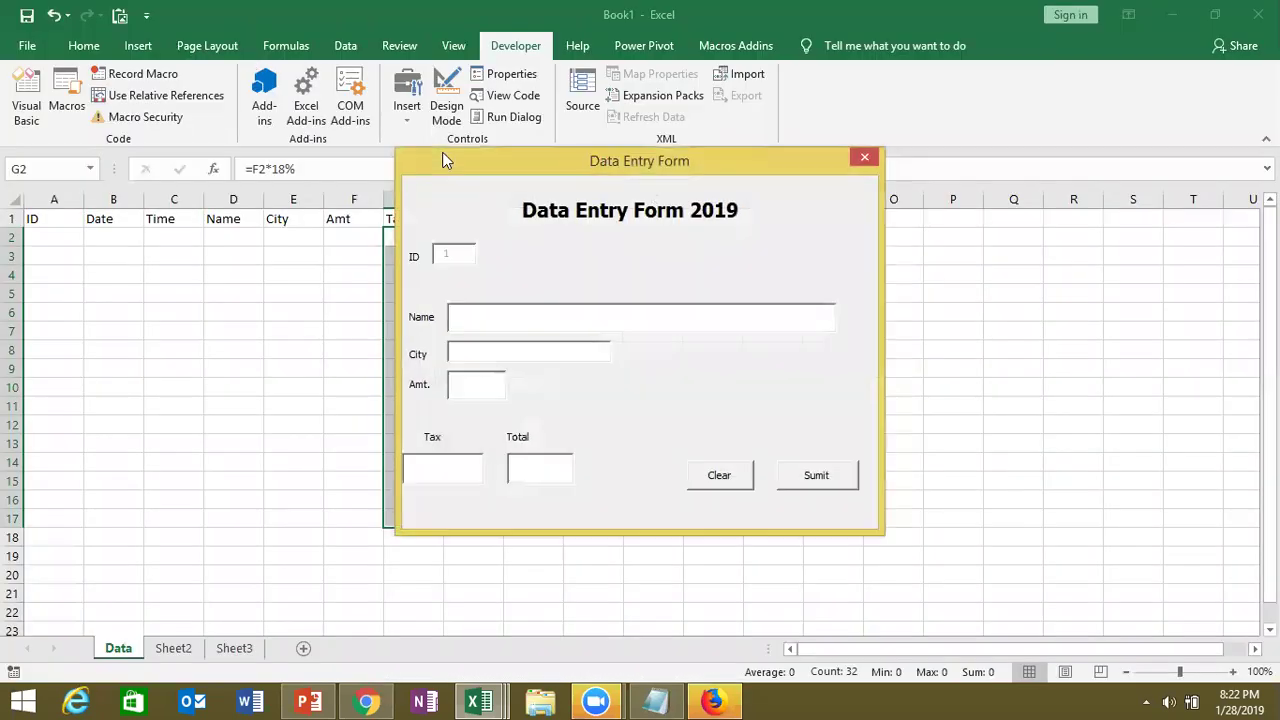
{"action": "type", "text": "Puja"}
{"action": "type", "text": "Delhi"}
{"action": "key", "text": "Tab"}
{"action": "type", "text": "65"}
{"action": "left_click", "coordinate": [800, 485]}
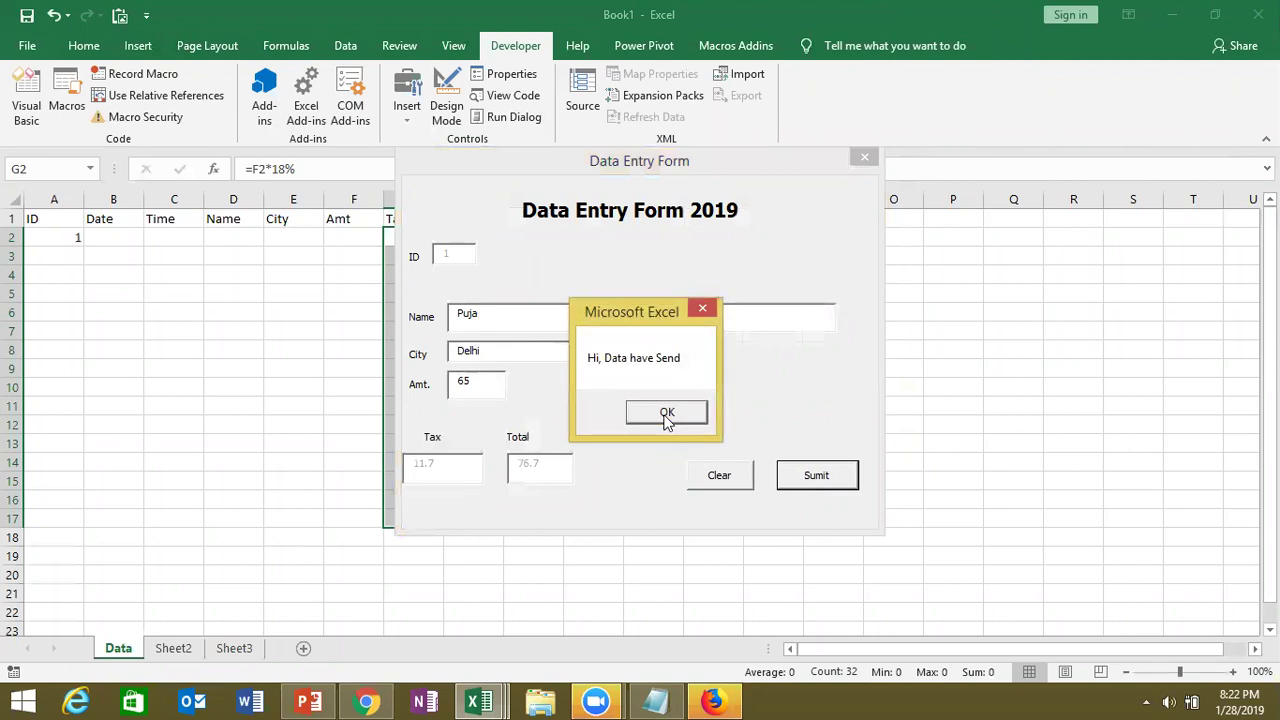
{"action": "left_click", "coordinate": [667, 413]}
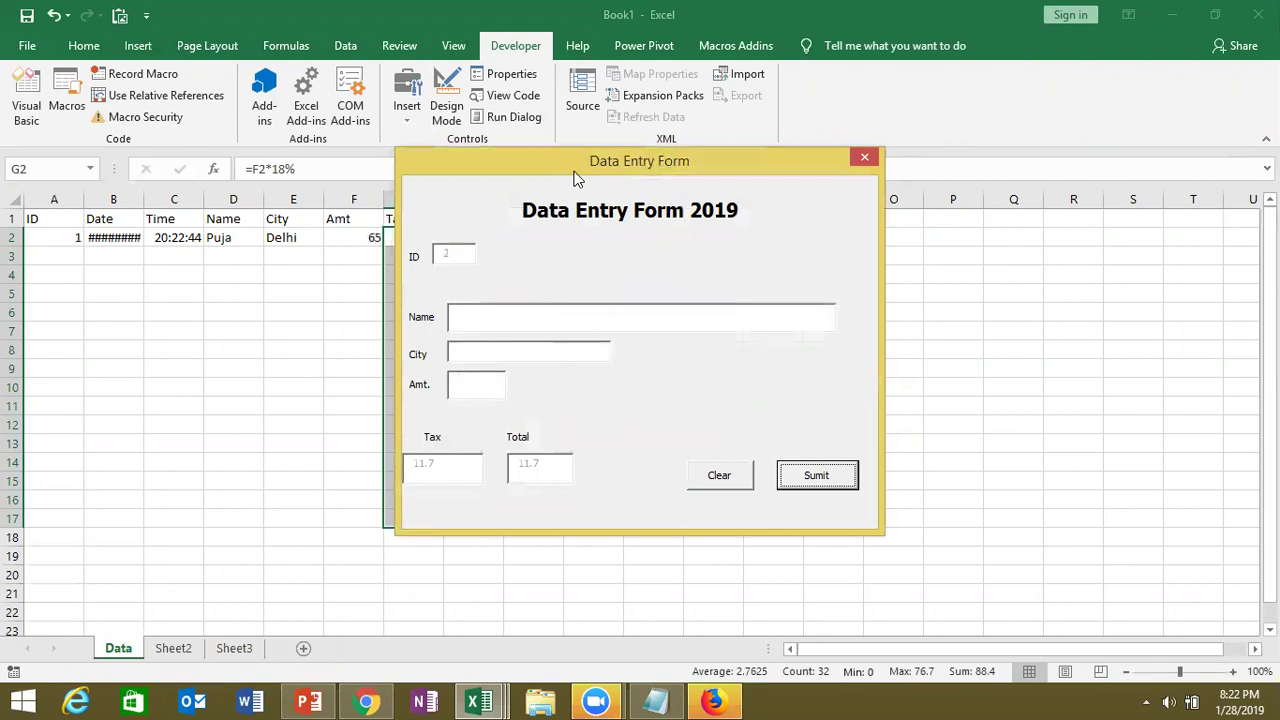
Check the Tax and Total on the sheet, close the form, and reopen the Sumit click code
{"action": "left_click_drag", "start_coordinate": [575, 176], "coordinate": [733, 172]}
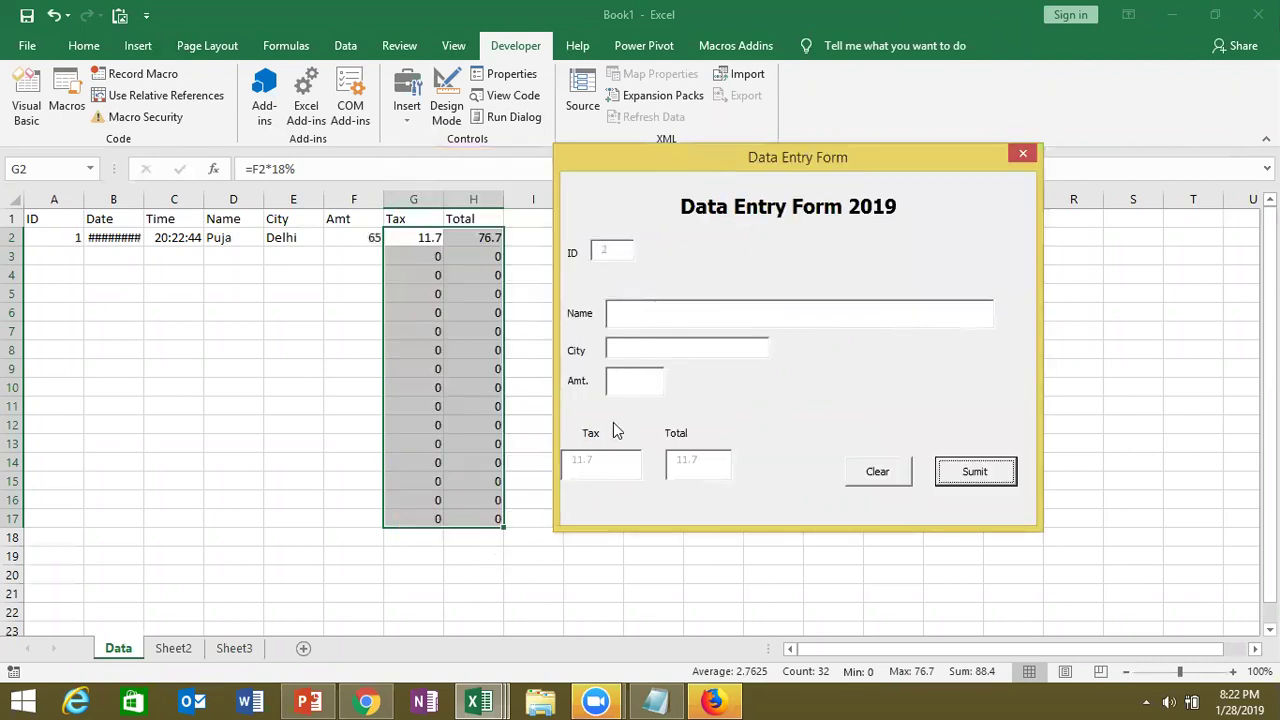
{"action": "left_click", "coordinate": [616, 383]}
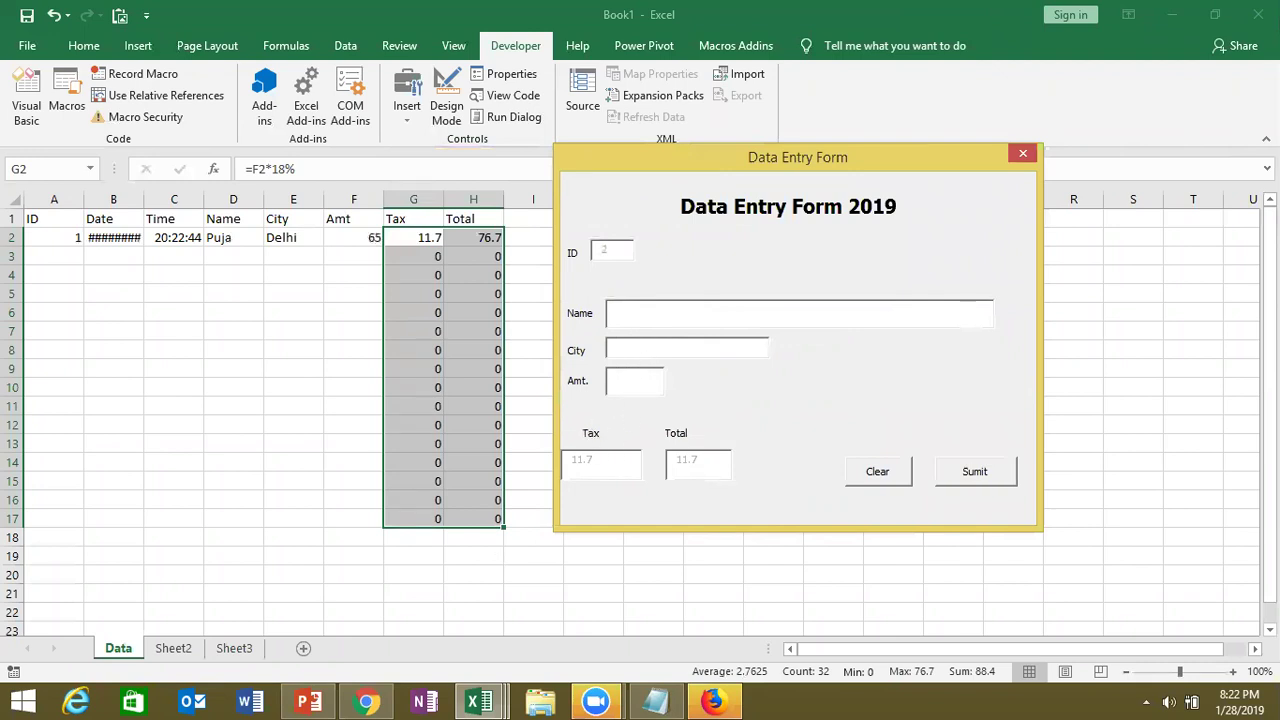
{"action": "left_click", "coordinate": [893, 474]}
{"action": "left_click", "coordinate": [1022, 155]}
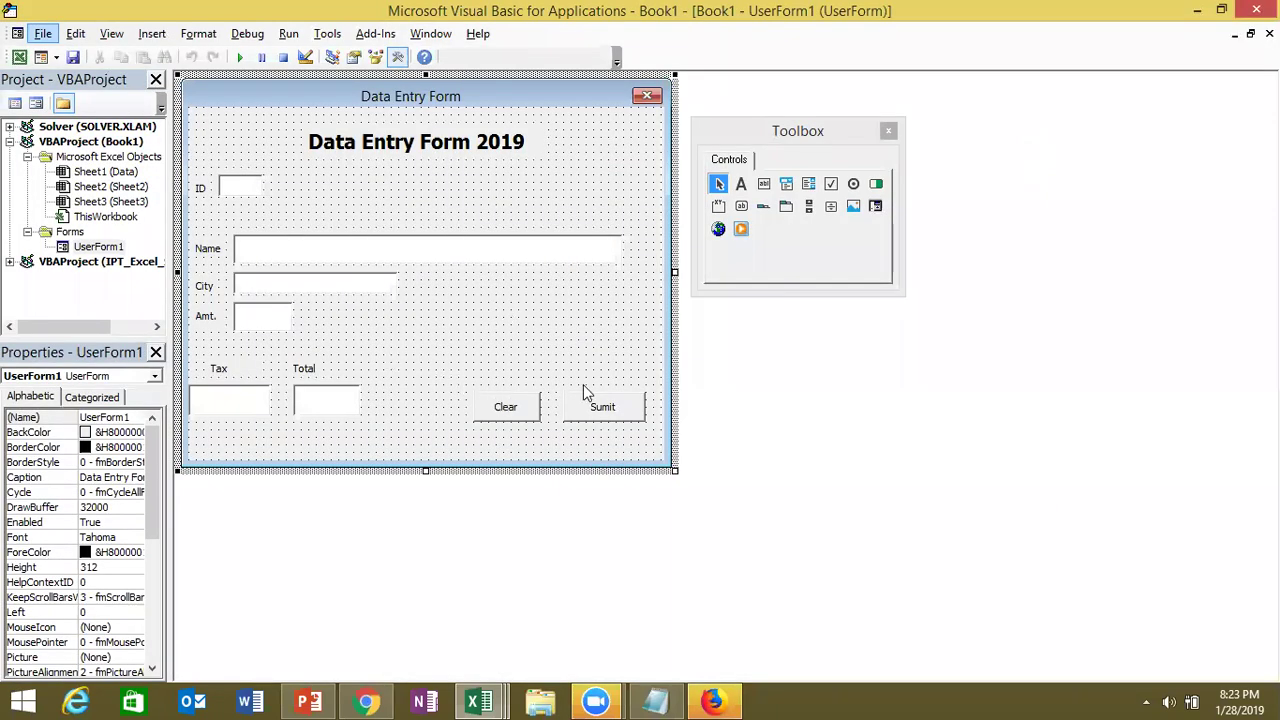
{"action": "double_click", "coordinate": [592, 402]}
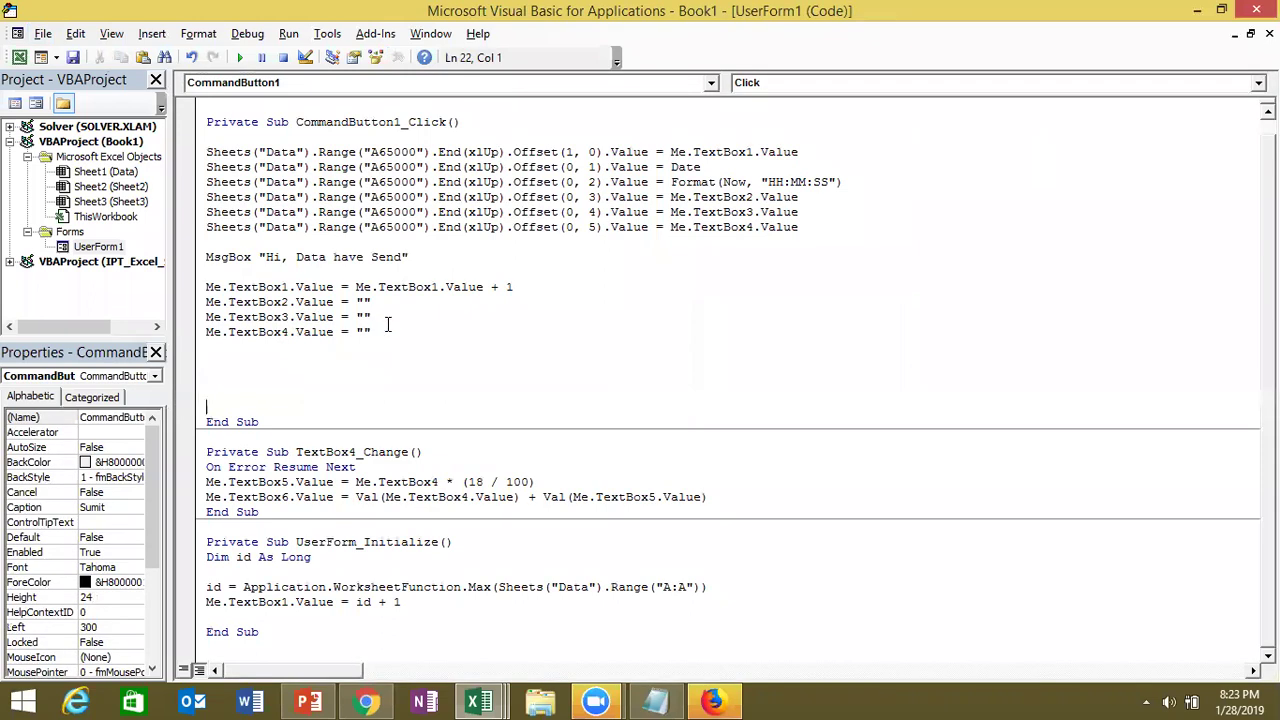
Add clearing lines for TextBox5 and TextBox6 to the Sumit click code
{"action": "left_click_drag", "start_coordinate": [371, 332], "coordinate": [205, 333]}
{"action": "key", "text": "ctrl+c"}
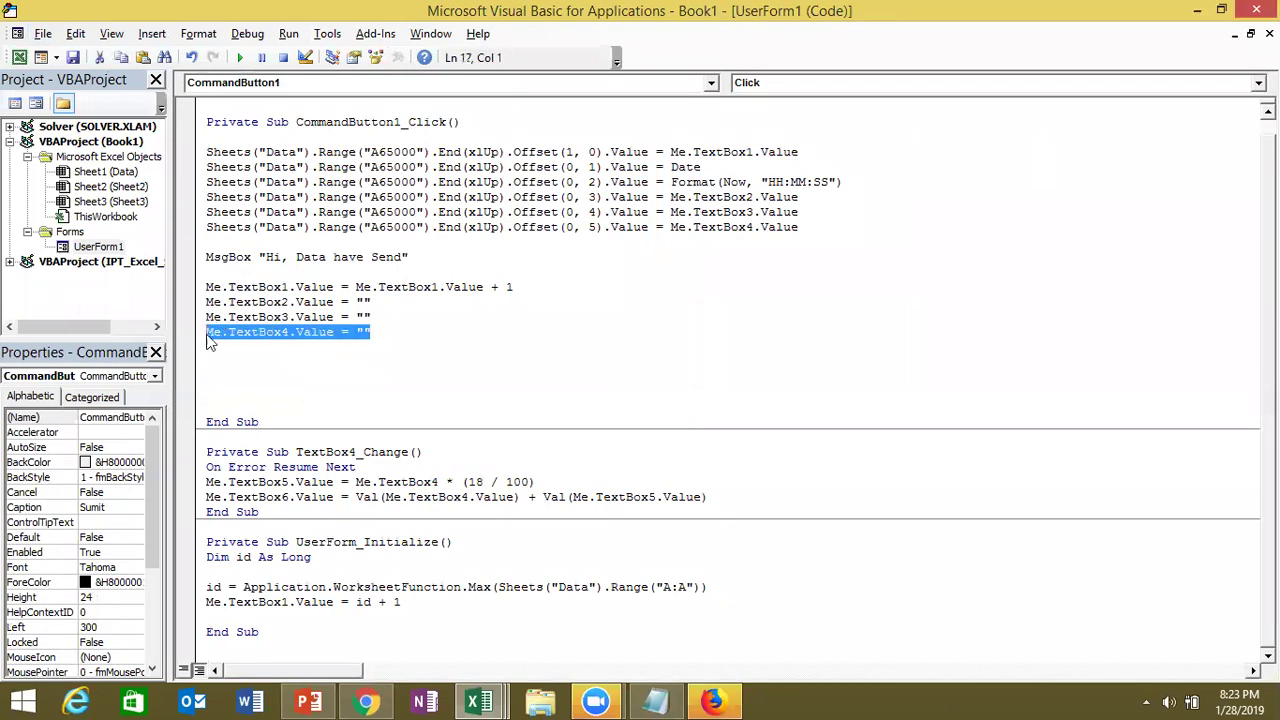
{"action": "left_click", "coordinate": [212, 347]}
{"action": "key", "text": "ctrl+v"}
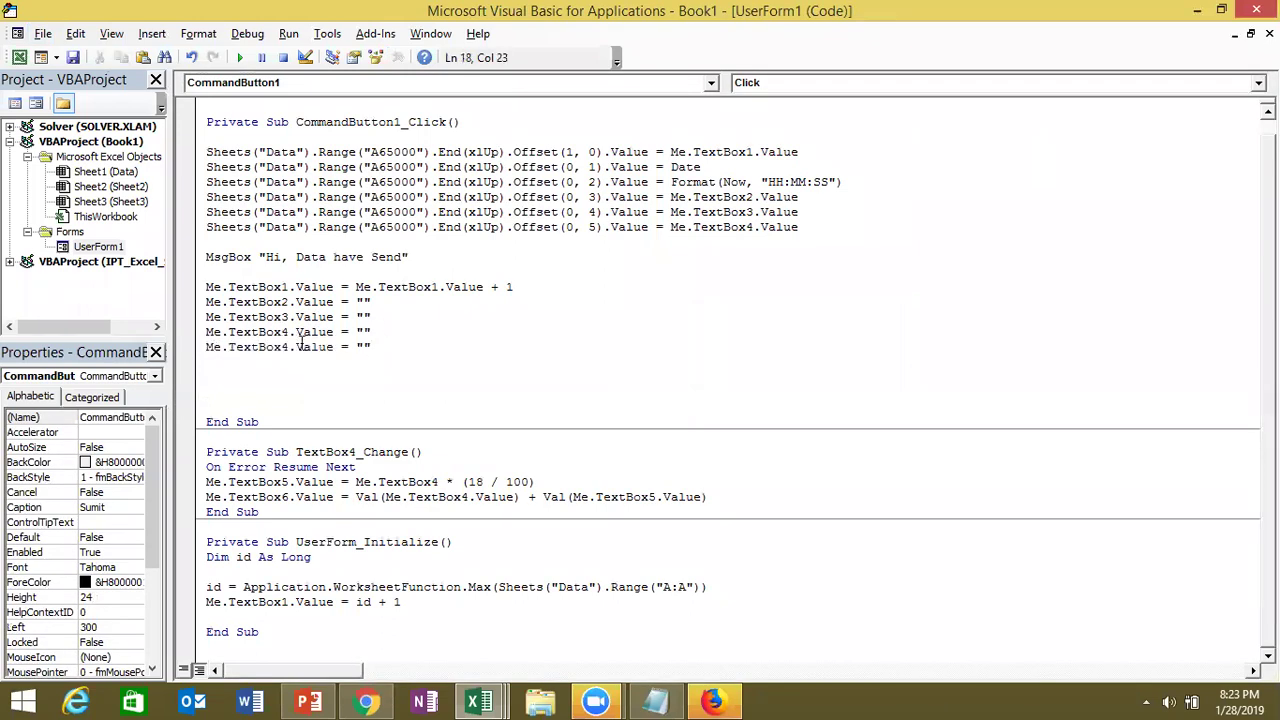
{"action": "key", "text": "Return"}
{"action": "key", "text": "ctrl+v"}
{"action": "left_click", "coordinate": [289, 347]}
{"action": "key", "text": "BackSpace"}
{"action": "type", "text": "5"}
{"action": "left_click", "coordinate": [289, 362]}
{"action": "key", "text": "BackSpace"}
{"action": "type", "text": "6"}
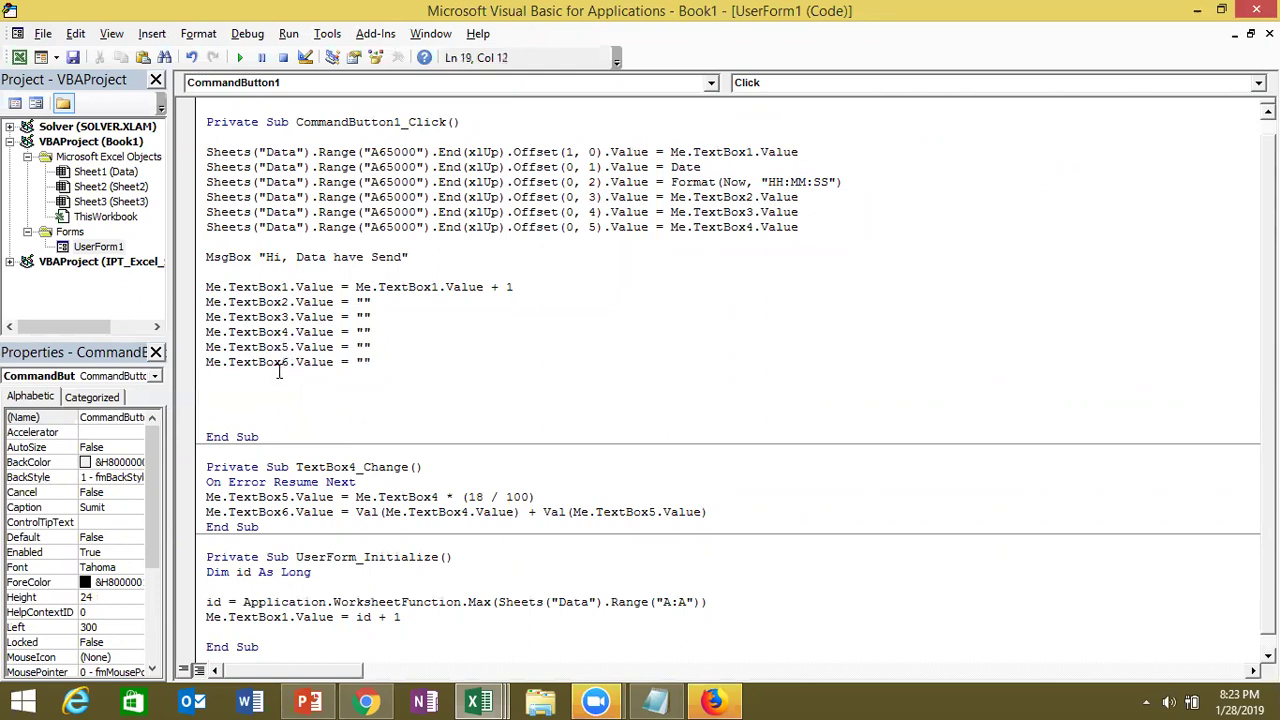
Paste the TextBox2–TextBox6 clearing lines into a new CommandButton2_Click procedure for Clear
{"action": "left_click_drag", "start_coordinate": [368, 376], "coordinate": [200, 302]}
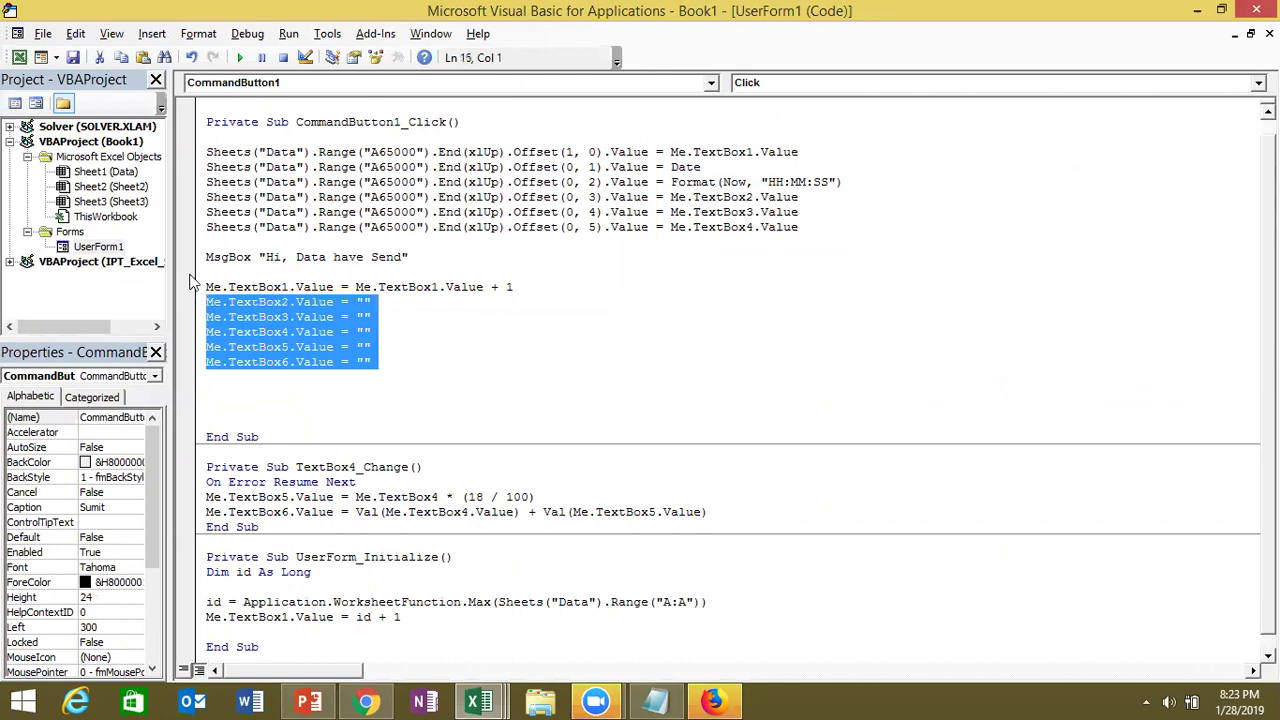
{"action": "double_click", "coordinate": [110, 247]}
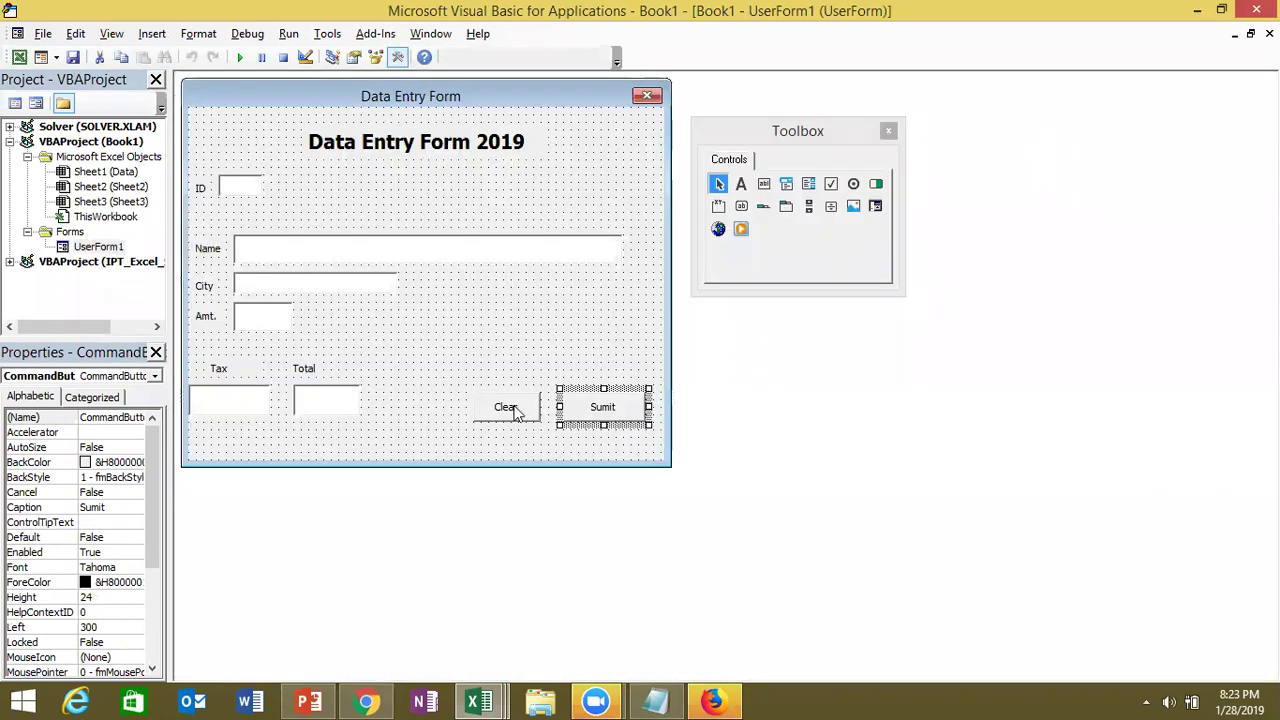
{"action": "double_click", "coordinate": [507, 408]}
{"action": "key", "text": "ctrl+v"}
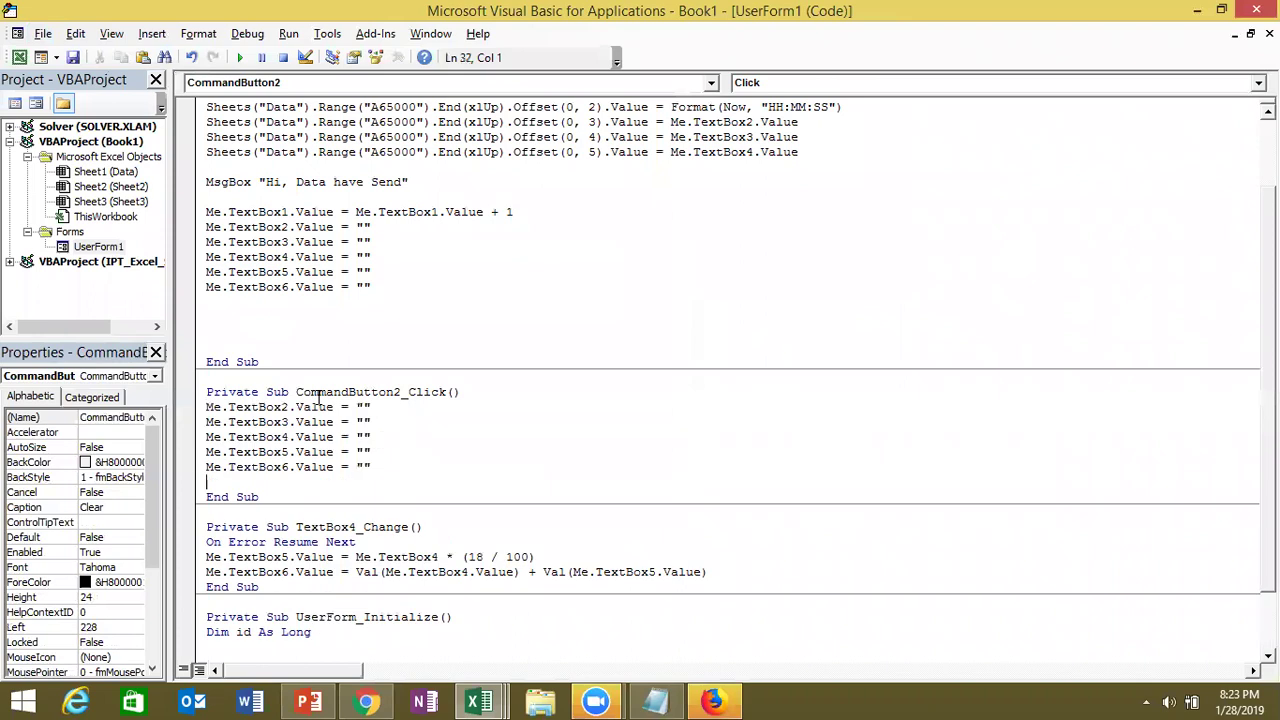
{"action": "left_click", "coordinate": [386, 345]}
{"action": "left_click", "coordinate": [262, 648]}
{"action": "key", "text": "ctrl+v"}
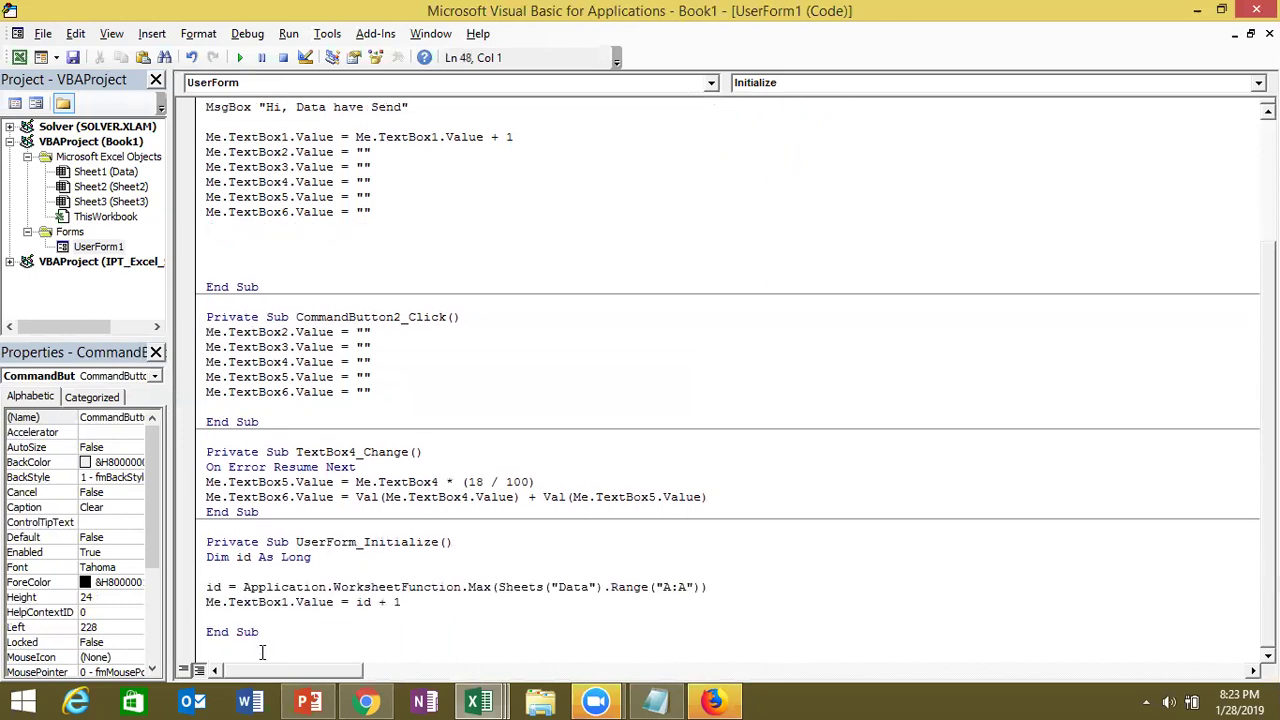
{"action": "left_click", "coordinate": [274, 362]}
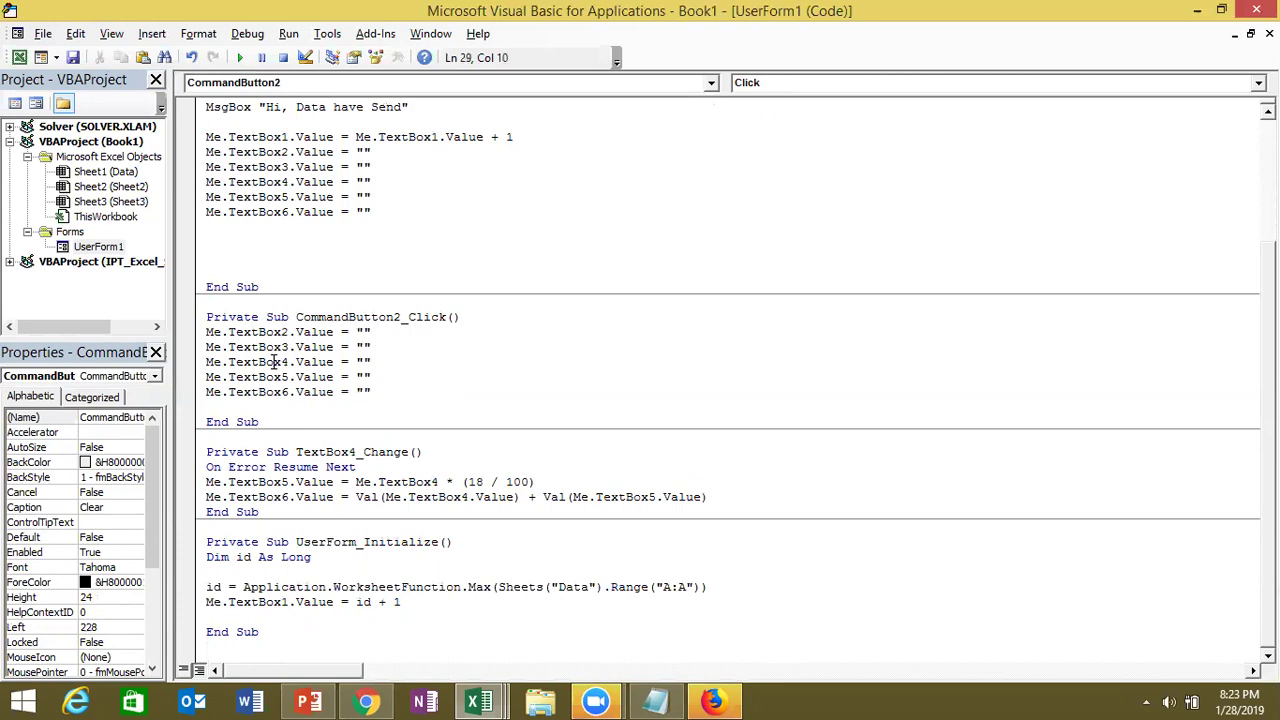
{"action": "left_click", "coordinate": [295, 197]}
Add a Function cl() below UserForm_Initialize and paste the TextBox2–TextBox6 clearing lines into it
{"action": "left_click", "coordinate": [226, 648]}
{"action": "key", "text": "Return"}
{"action": "key", "text": "Return"}
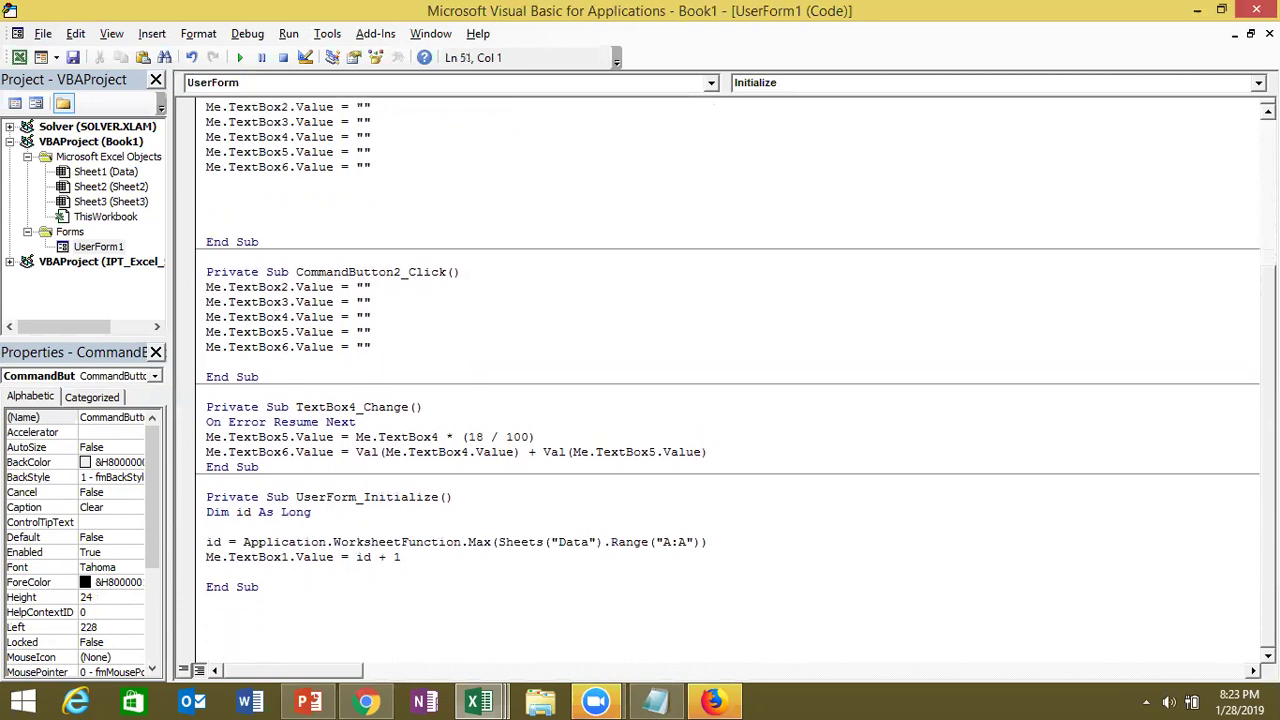
{"action": "key", "text": "Up"}
{"action": "type", "text": "function cl()"}
{"action": "key", "text": "Return"}
{"action": "key", "text": "ctrl+v"}
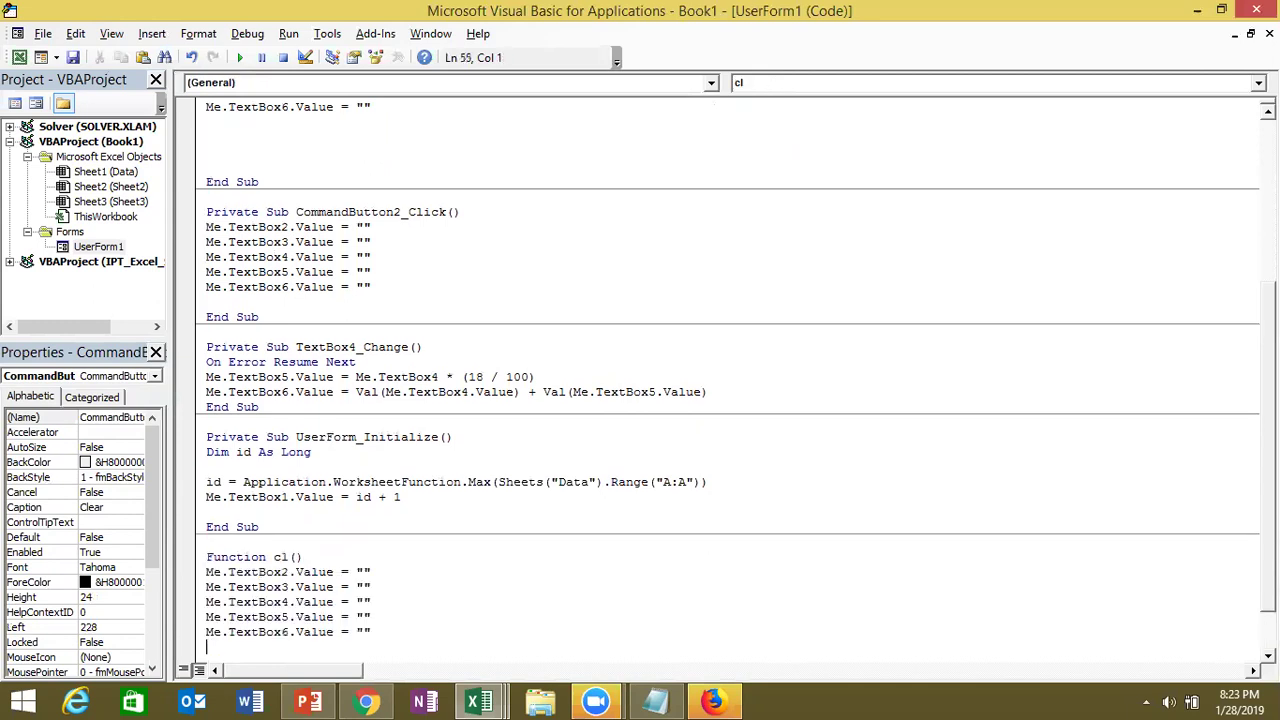
{"action": "key", "text": "Delete"}
{"action": "key", "text": "Down"}
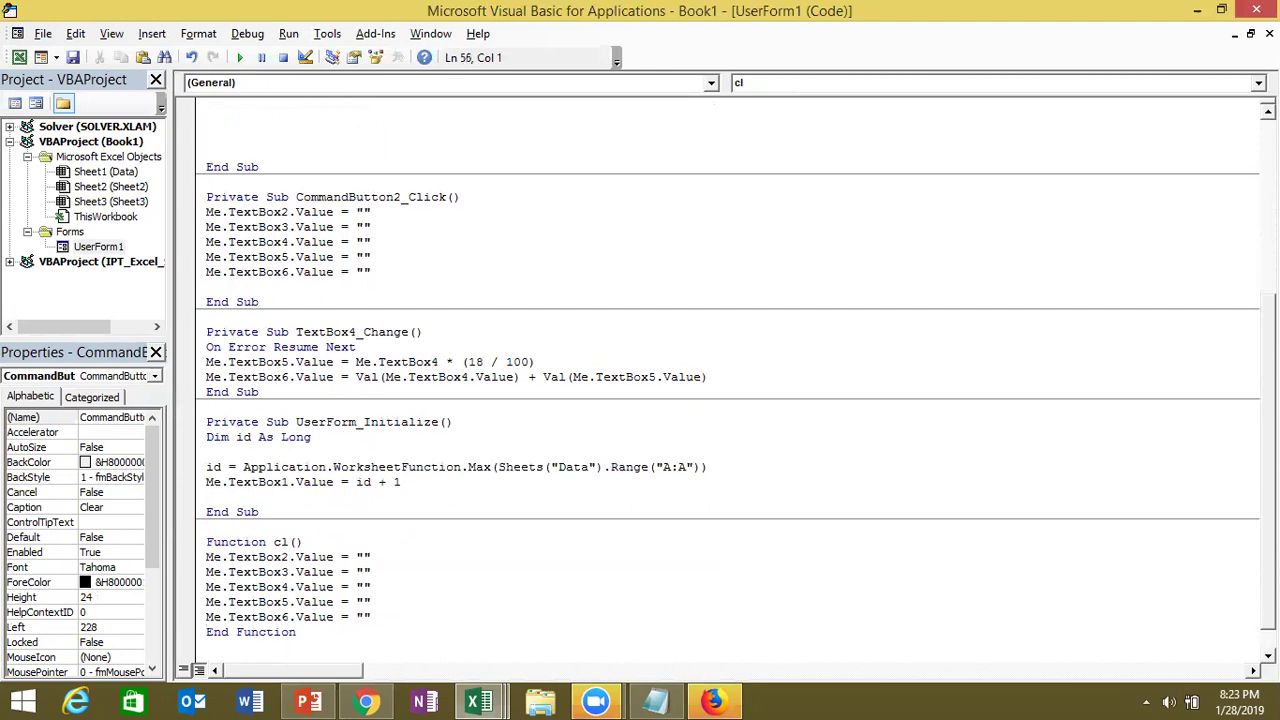
Delete the TextBox2–TextBox6 clearing lines from both the Sumit and Clear click procedures
{"action": "key", "text": "Up"}
{"action": "key", "text": "Up"}
{"action": "key", "text": "Up"}
{"action": "key", "text": "Up"}
{"action": "key", "text": "Up"}
{"action": "key", "text": "Up"}
{"action": "key", "text": "Up"}
{"action": "key", "text": "Up"}
{"action": "key", "text": "Up"}
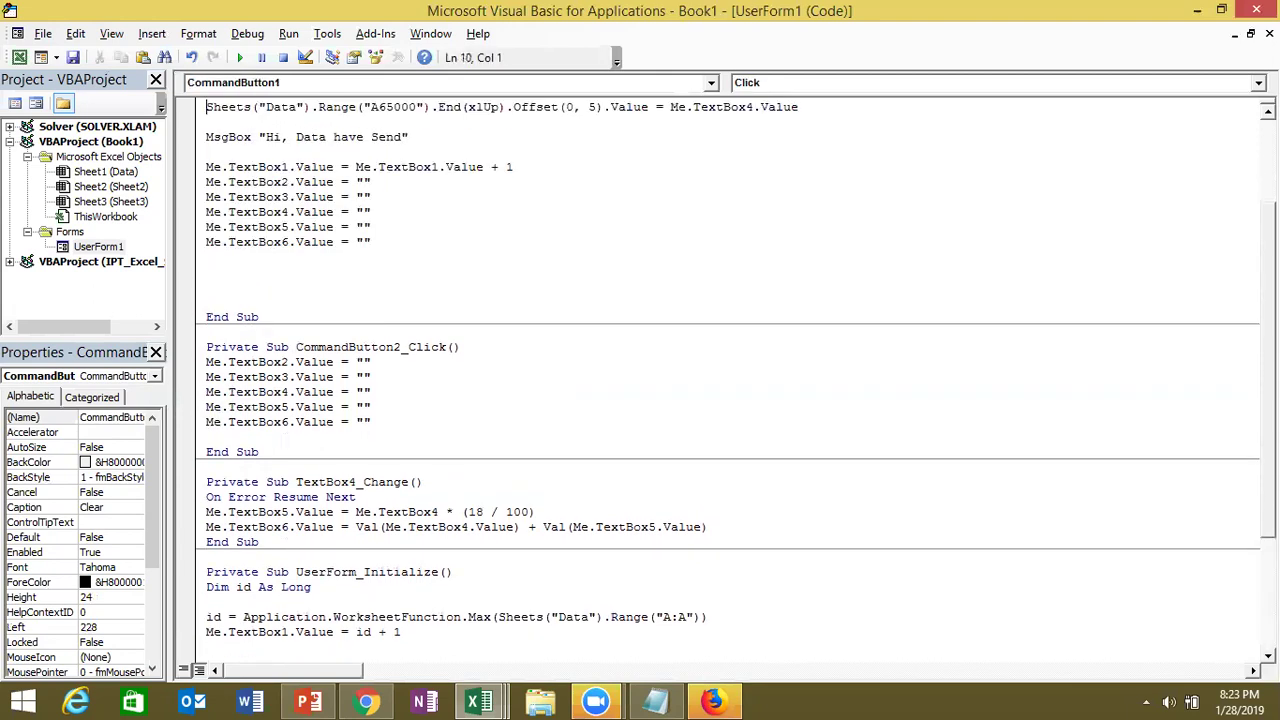
{"action": "left_click", "coordinate": [206, 182]}
{"action": "left_click_drag", "start_coordinate": [206, 182], "coordinate": [210, 257]}
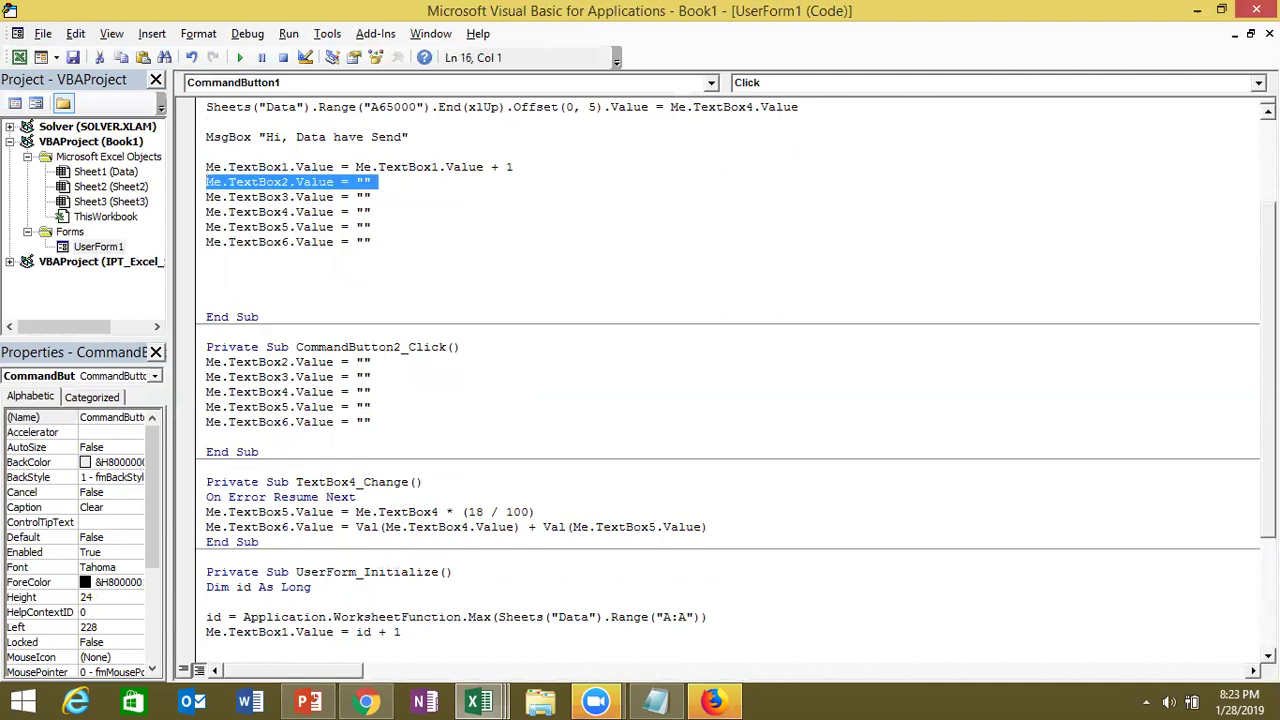
{"action": "key", "text": "Delete"}
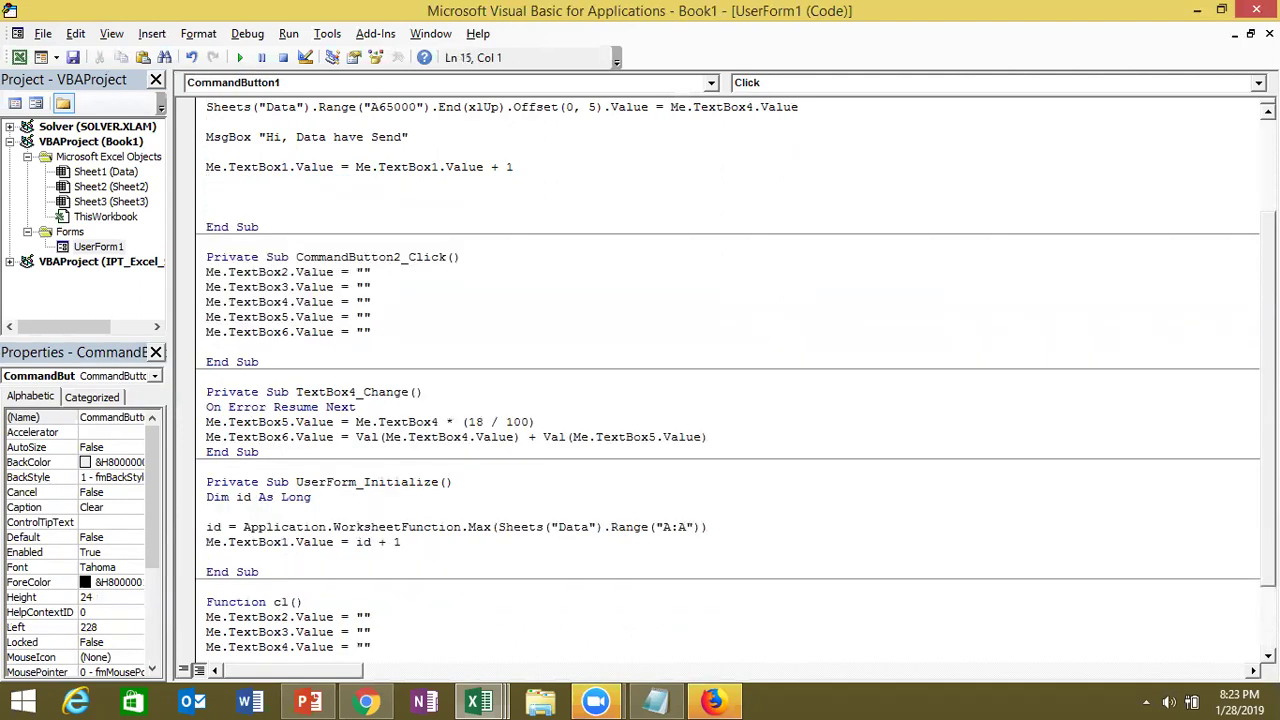
{"action": "left_click_drag", "start_coordinate": [376, 316], "coordinate": [282, 332]}
{"action": "mouse_move", "coordinate": [212, 303]}
{"action": "left_mouse_down"}
{"action": "mouse_move", "coordinate": [206, 272]}
{"action": "mouse_move", "coordinate": [383, 334]}
{"action": "left_mouse_up"}
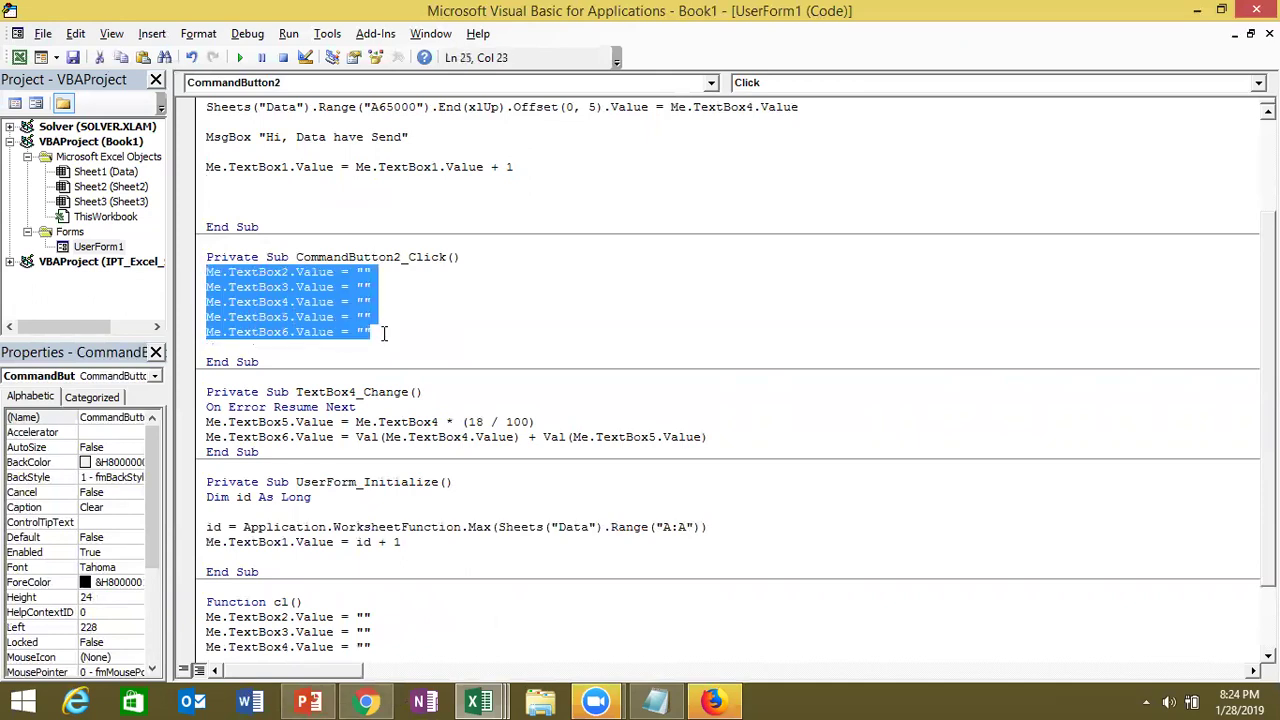
{"action": "key", "text": "Delete"}
{"action": "left_click", "coordinate": [253, 197]}
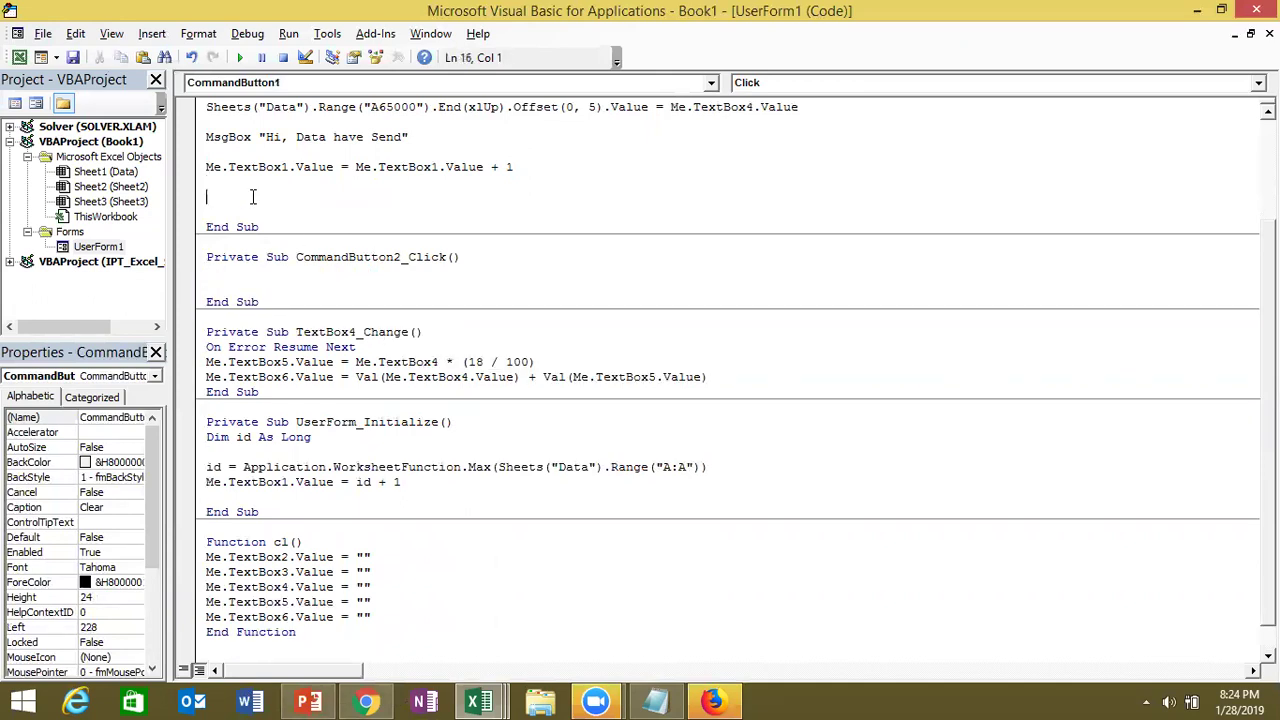
Insert c = cl() in CommandButton1_Click and CommandButton2_Click, correcting the compile error along the way
{"action": "type", "text": "c = cl()"}
{"action": "left_click", "coordinate": [236, 281]}
{"action": "type", "text": "cl=()"}
{"action": "left_click", "coordinate": [284, 576]}
{"action": "key", "text": "Return"}
{"action": "key", "text": "BackSpace"}
{"action": "key", "text": "BackSpace"}
{"action": "key", "text": "BackSpace"}
{"action": "key", "text": "BackSpace"}
{"action": "type", "text": "c = cl"}
{"action": "left_click", "coordinate": [207, 271]}
{"action": "type", "text": "cl"}
{"action": "key", "text": "BackSpace"}
{"action": "key", "text": "BackSpace"}
{"action": "left_click", "coordinate": [266, 289]}
{"action": "type", "text": "()"}
Check the TextBox5 line in the cl function, then return to CommandButton1_Click at the top
{"action": "left_click", "coordinate": [274, 347]}
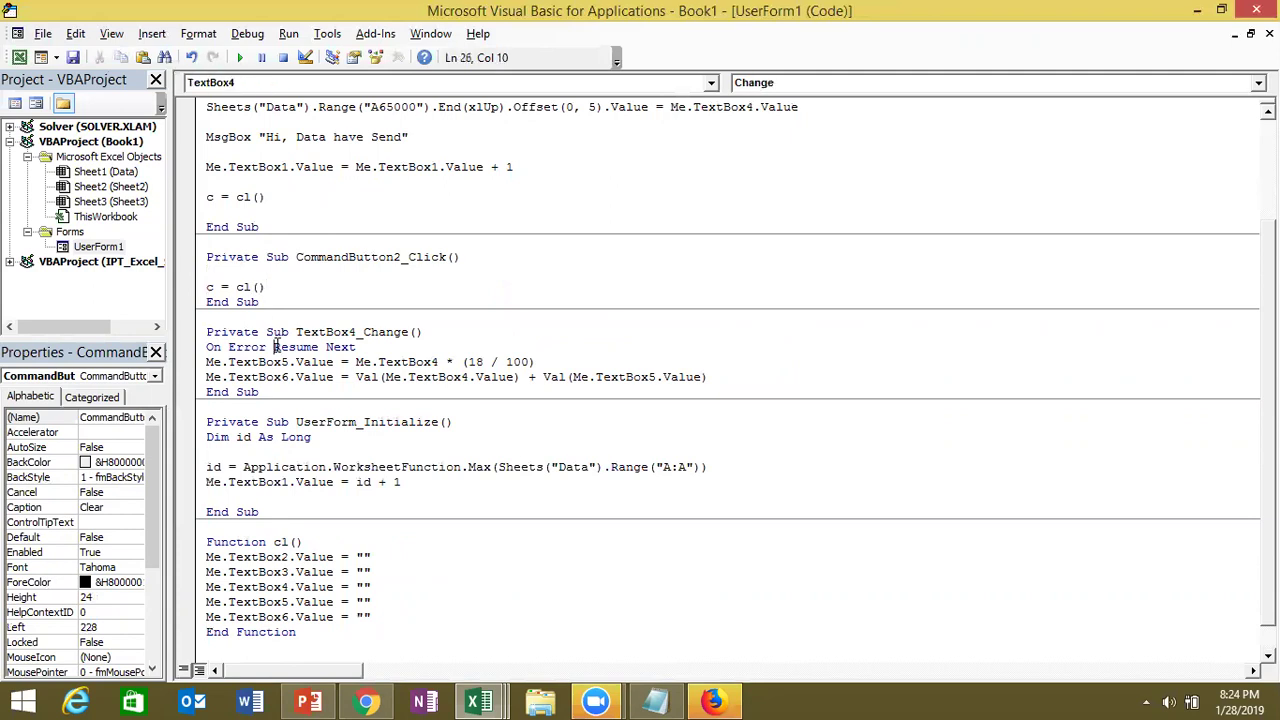
{"action": "left_click", "coordinate": [310, 630]}
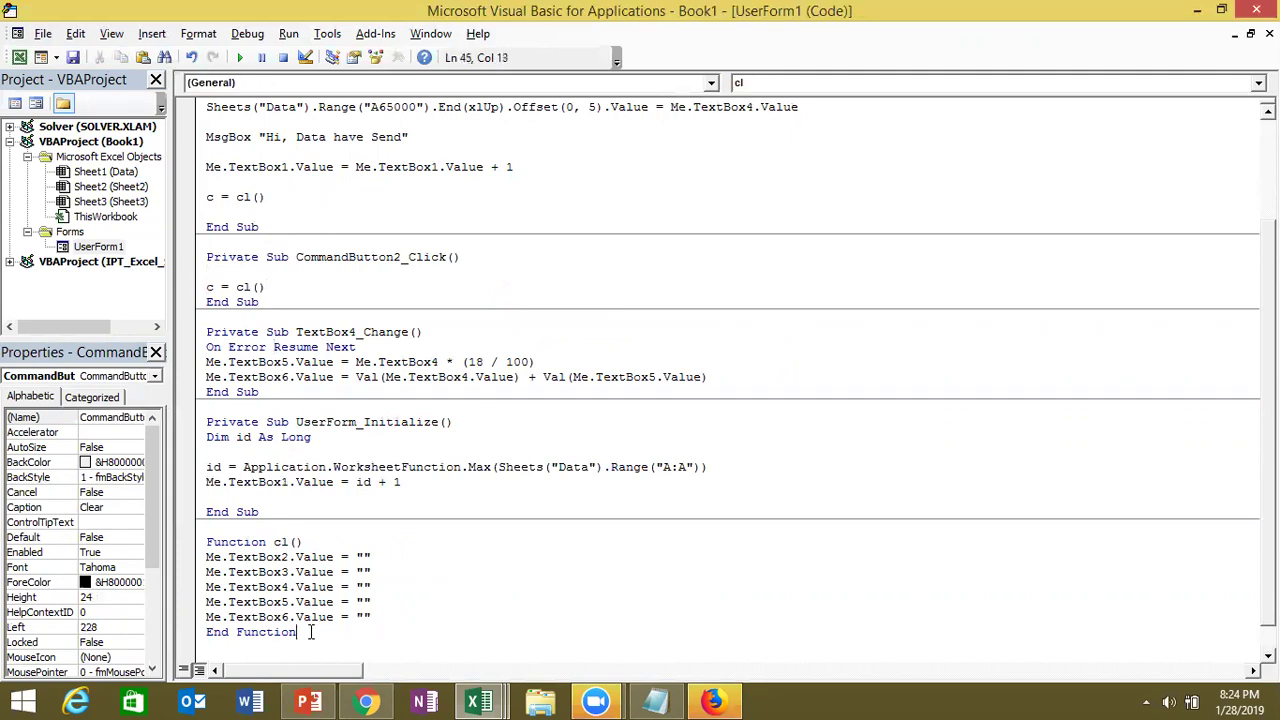
{"action": "double_click", "coordinate": [288, 601]}
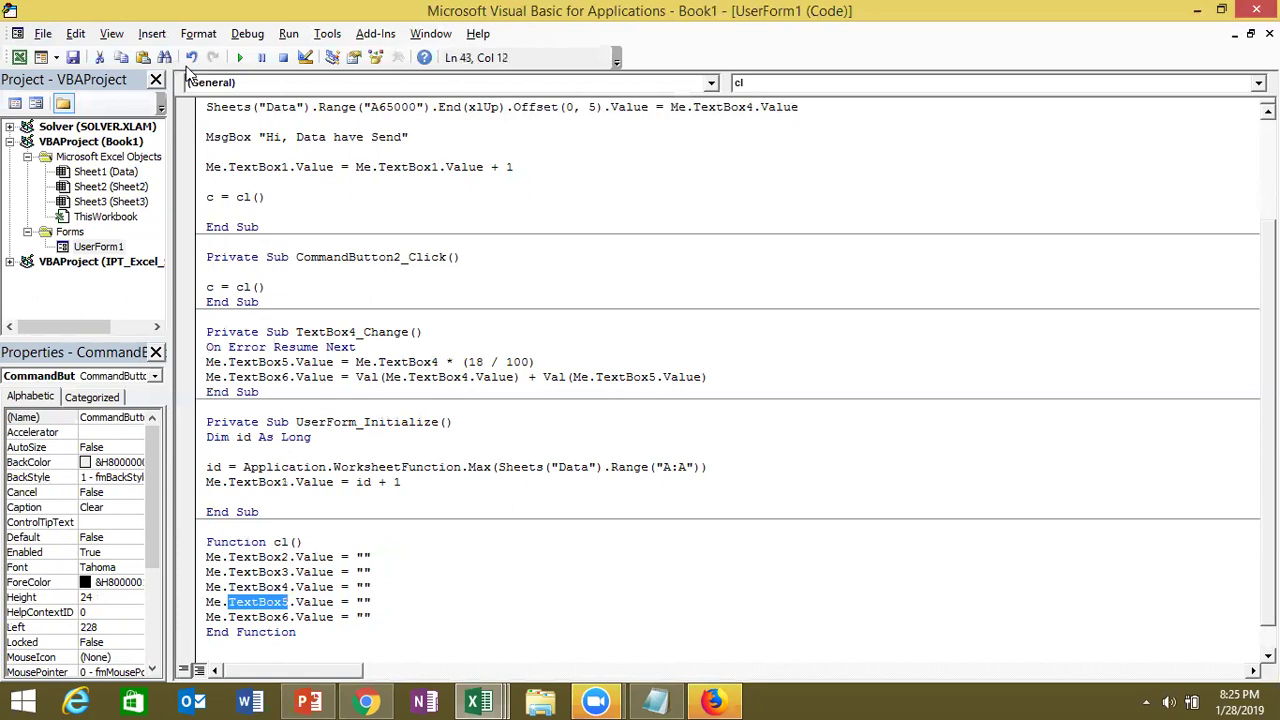
{"action": "scroll", "coordinate": [360, 110], "scroll_direction": "up", "scroll_amount": 2}
{"action": "left_click", "coordinate": [360, 110]}
Step through the module's procedures, then close the VBA editor to return to the Data sheet
{"action": "scroll", "coordinate": [360, 110], "scroll_direction": "up", "scroll_amount": 1}
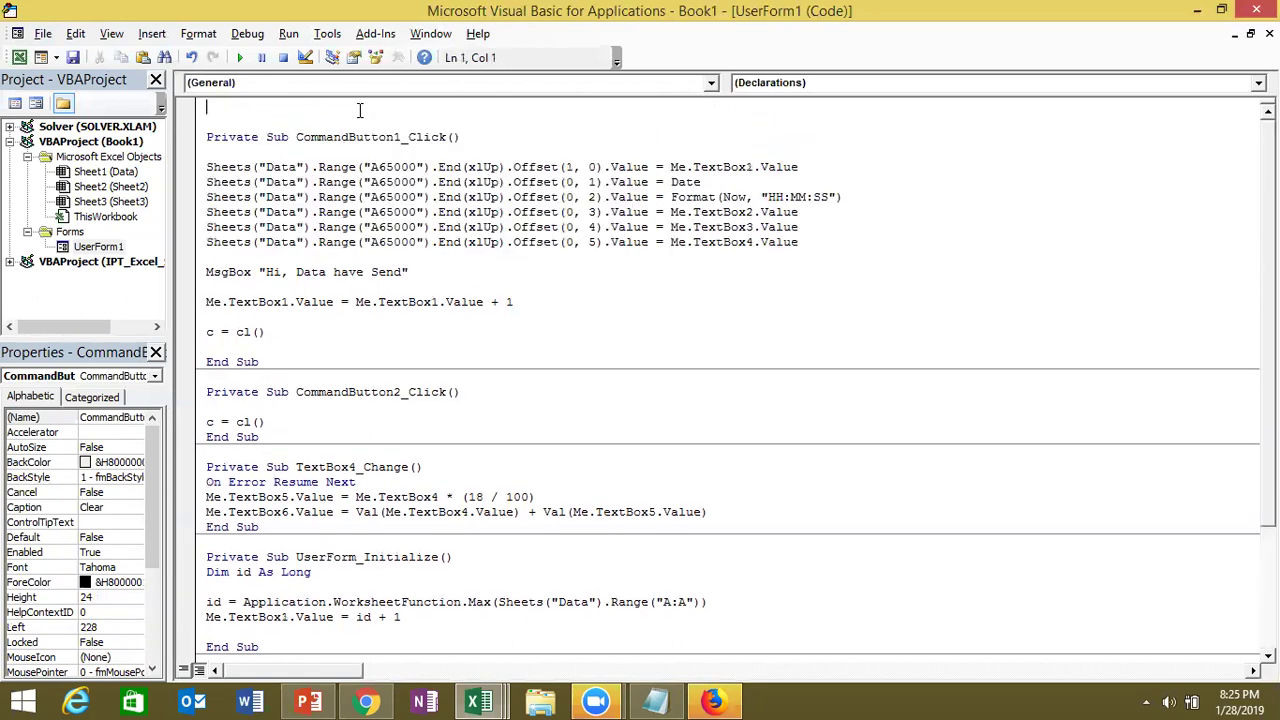
{"action": "key", "text": "ctrl+Down"}
{"action": "key", "text": "ctrl+Down"}
{"action": "key", "text": "ctrl+Down"}
{"action": "key", "text": "ctrl+Down"}
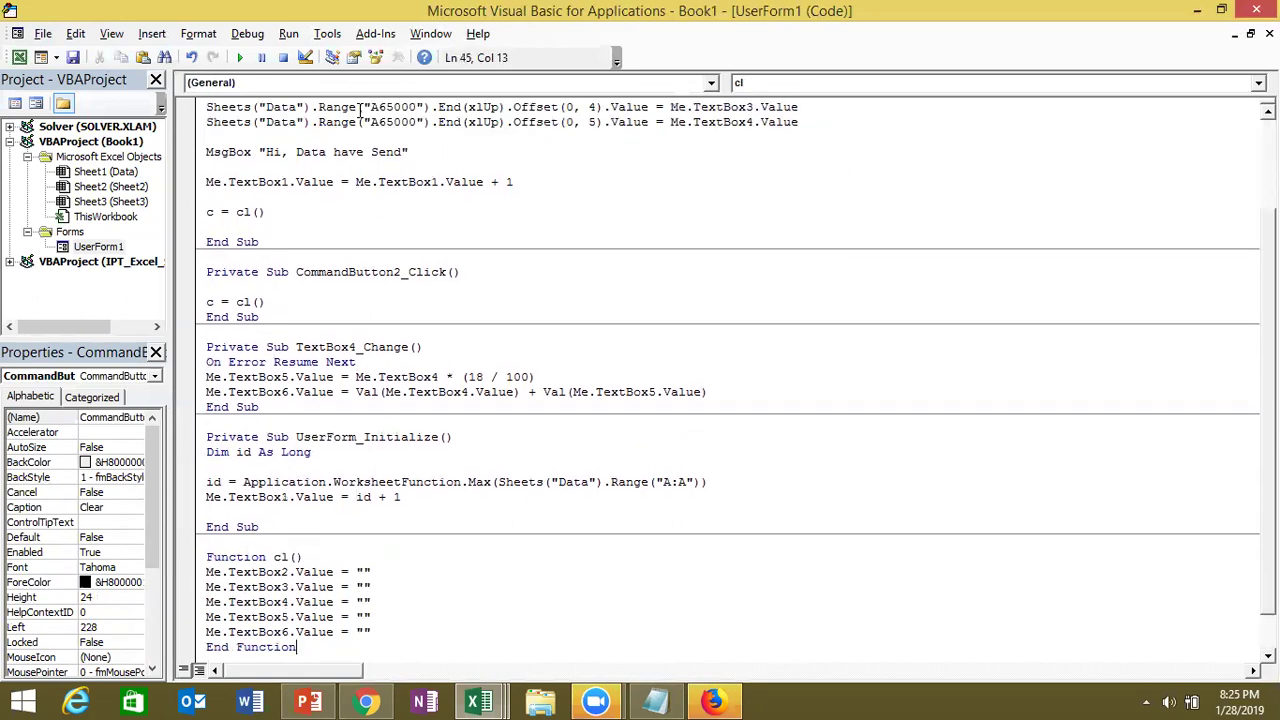
{"action": "key", "text": "ctrl+Down"}
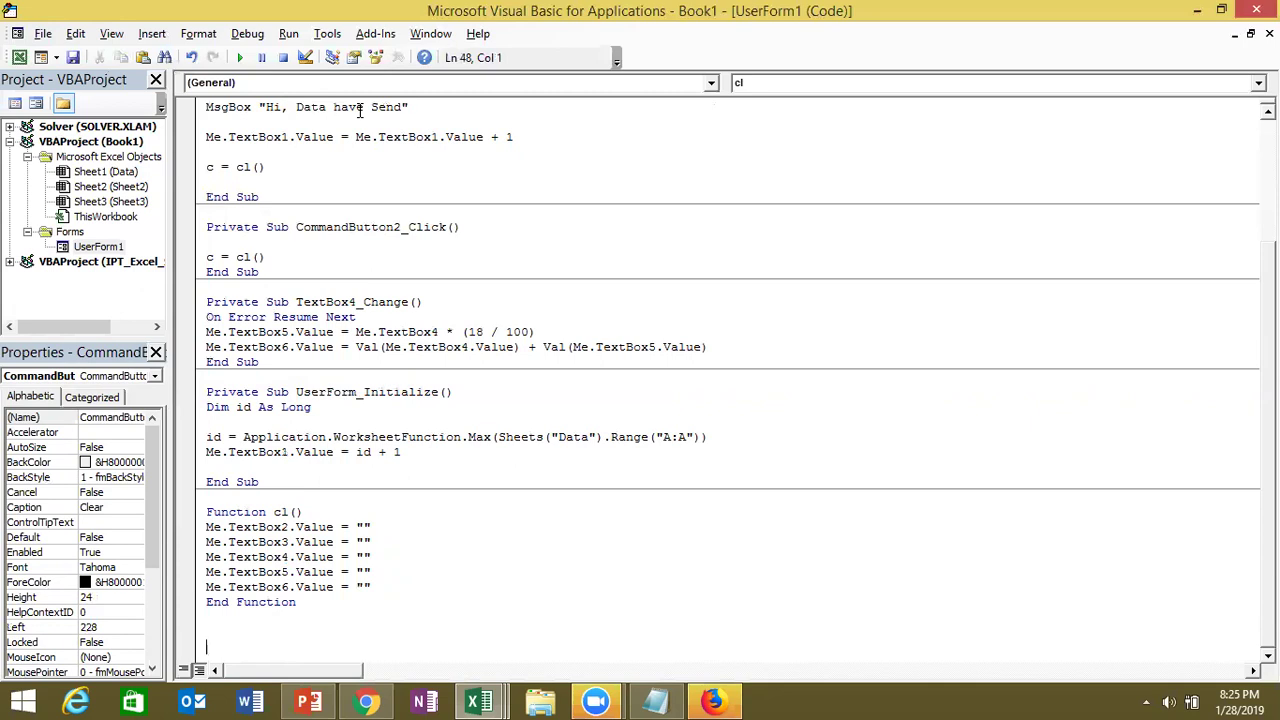
{"action": "left_click", "coordinate": [430, 347]}
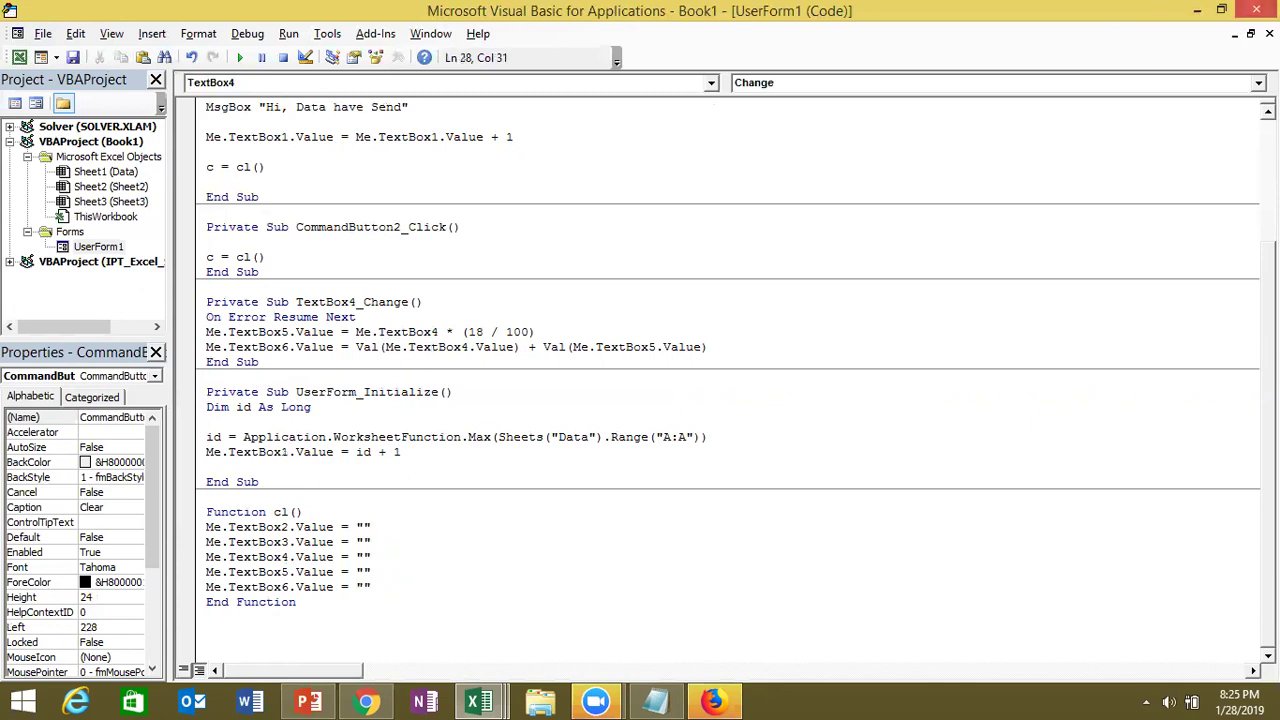
{"action": "left_click", "coordinate": [1255, 9]}
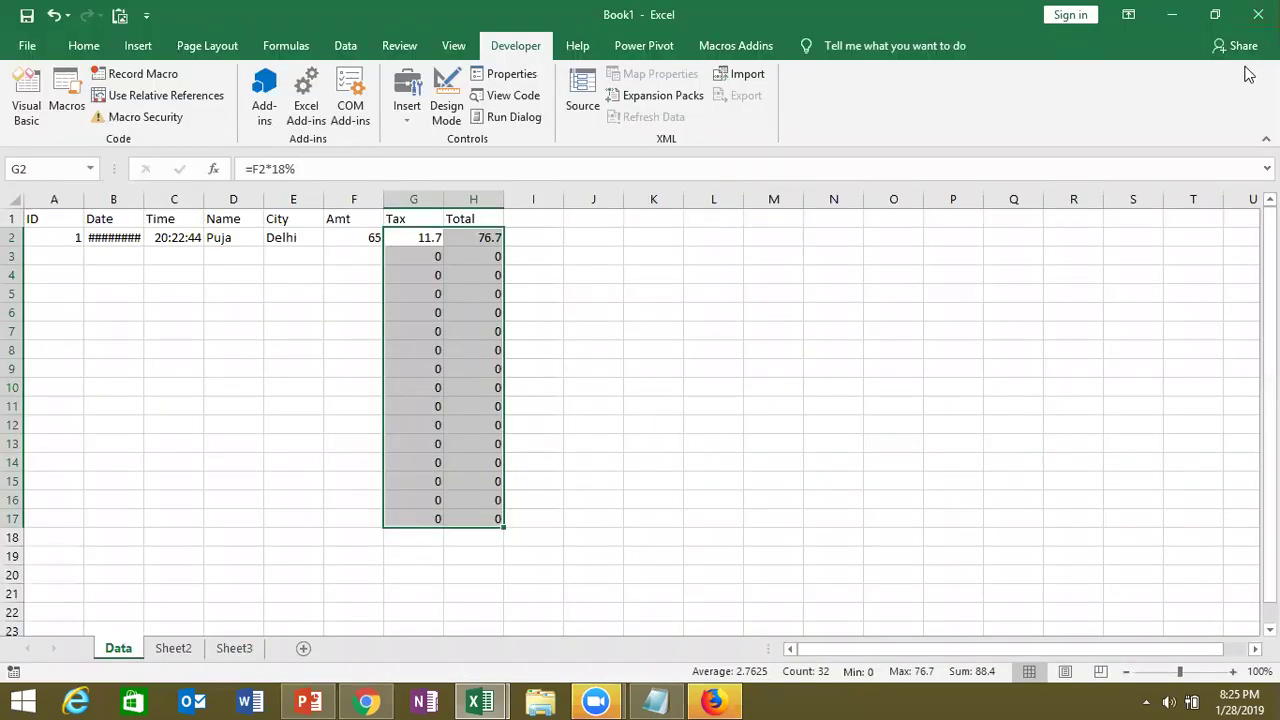
Close the workbook keeping its changes, entering 'userform' as the Save As file name
{"action": "left_click", "coordinate": [1258, 14]}
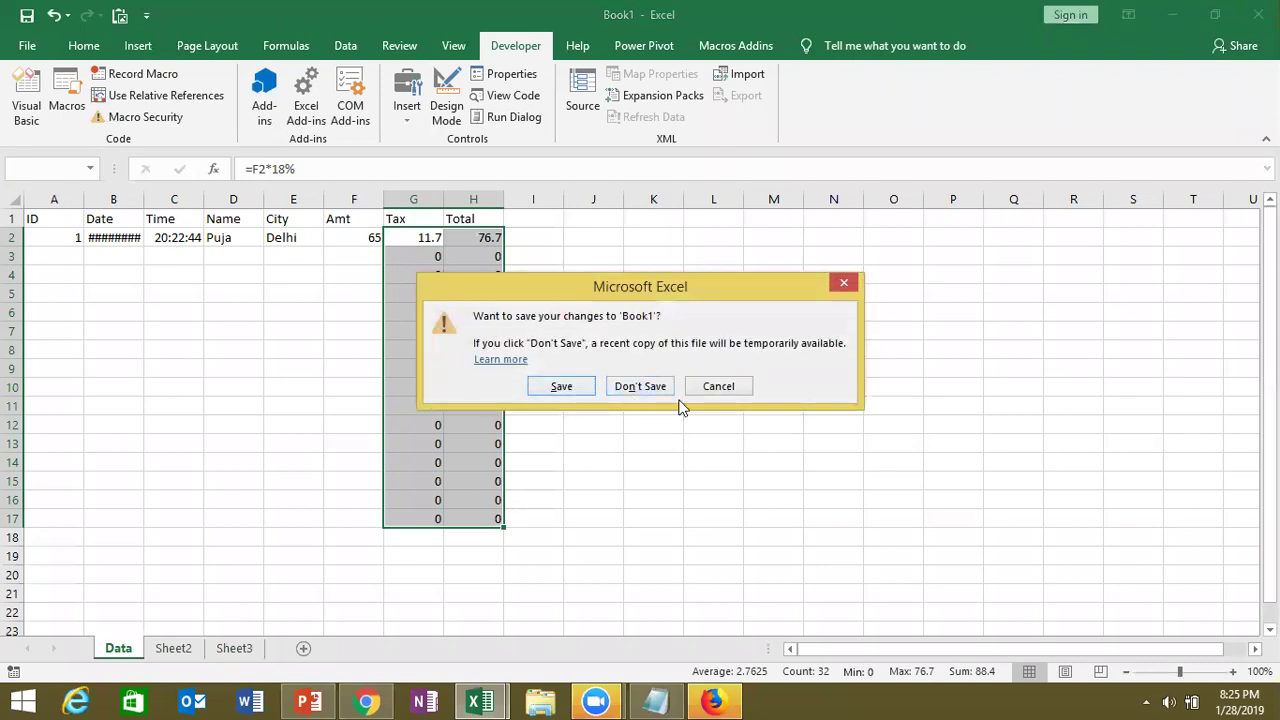
{"action": "left_click", "coordinate": [566, 388]}
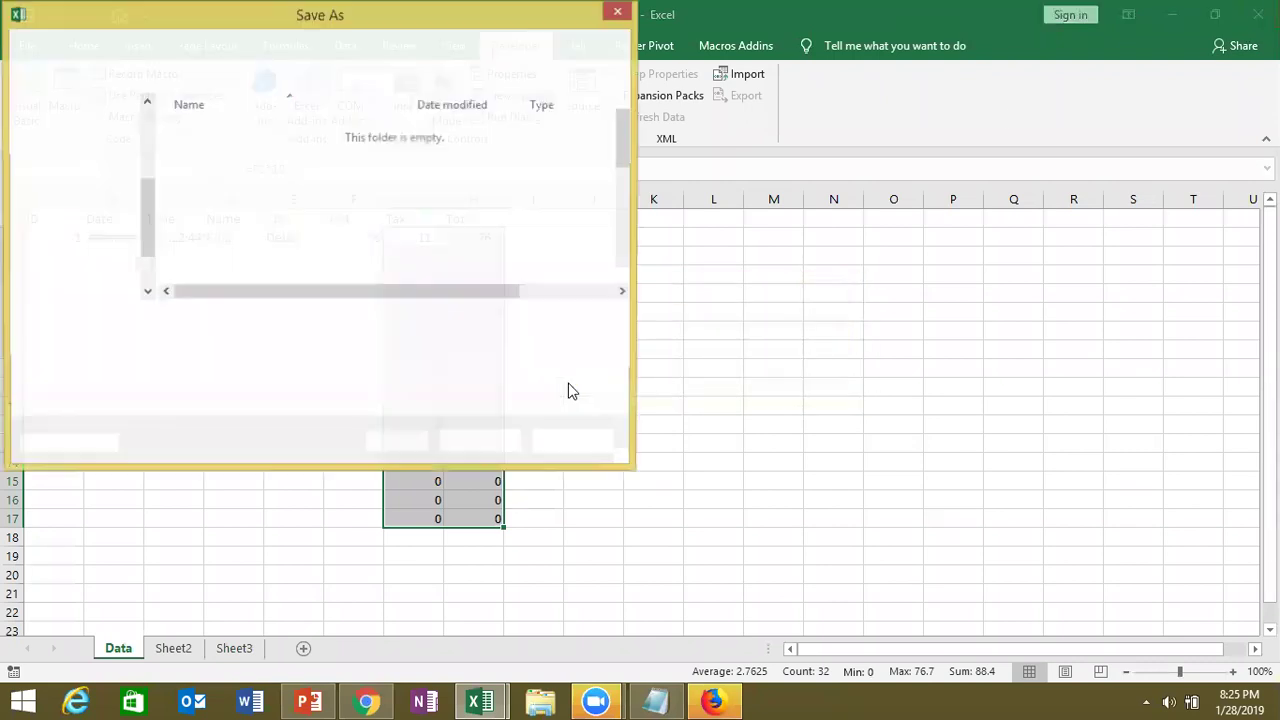
{"action": "type", "text": "userform"}
Save the workbook as userform, decline Firefox's default-browser prompt and exit full-screen
{"action": "left_click", "coordinate": [493, 444]}
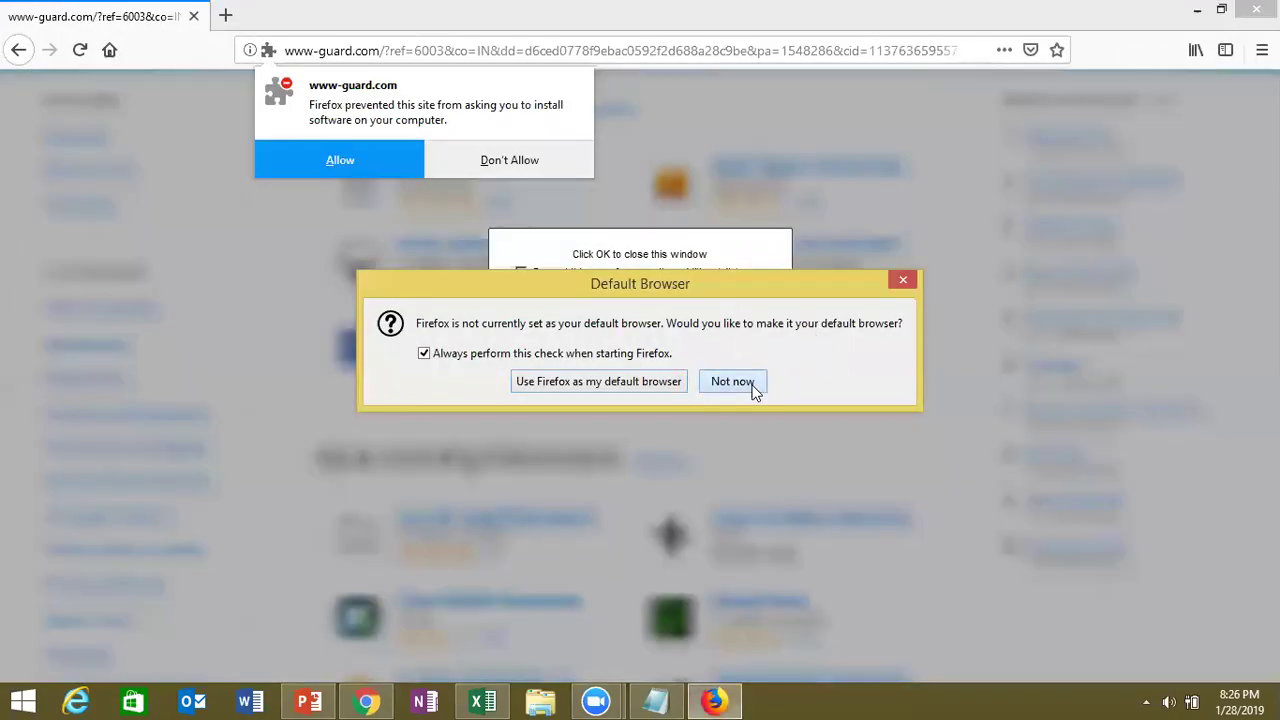
{"action": "left_click", "coordinate": [750, 388]}
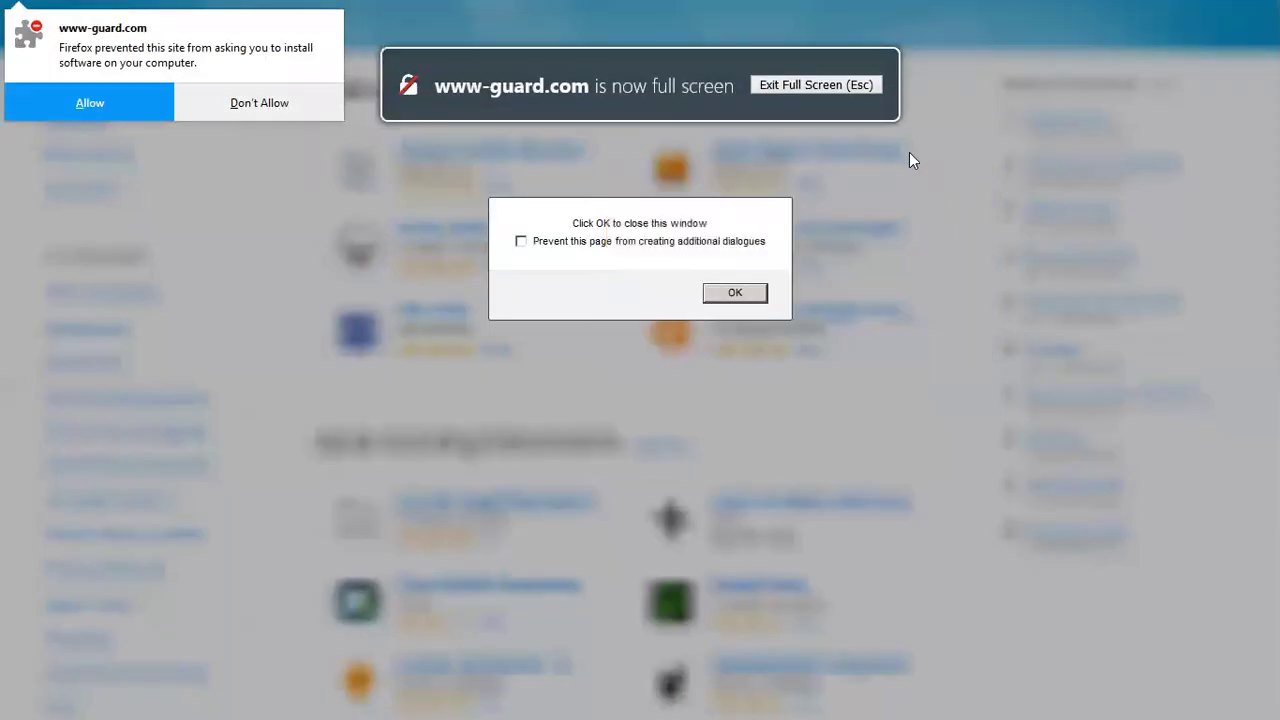
{"action": "key", "text": "Escape"}
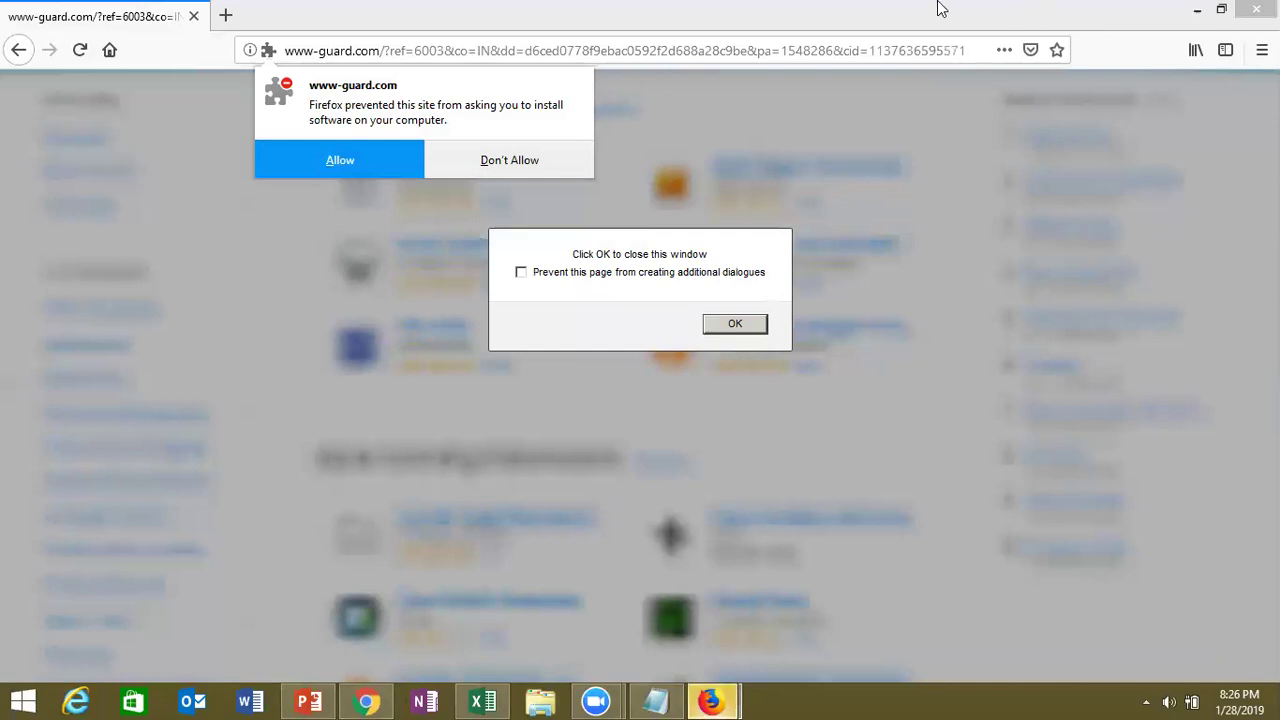
Close Firefox, confirming closing both tabs and leaving the page, plus the leftover install prompt
{"action": "left_click", "coordinate": [1256, 9]}
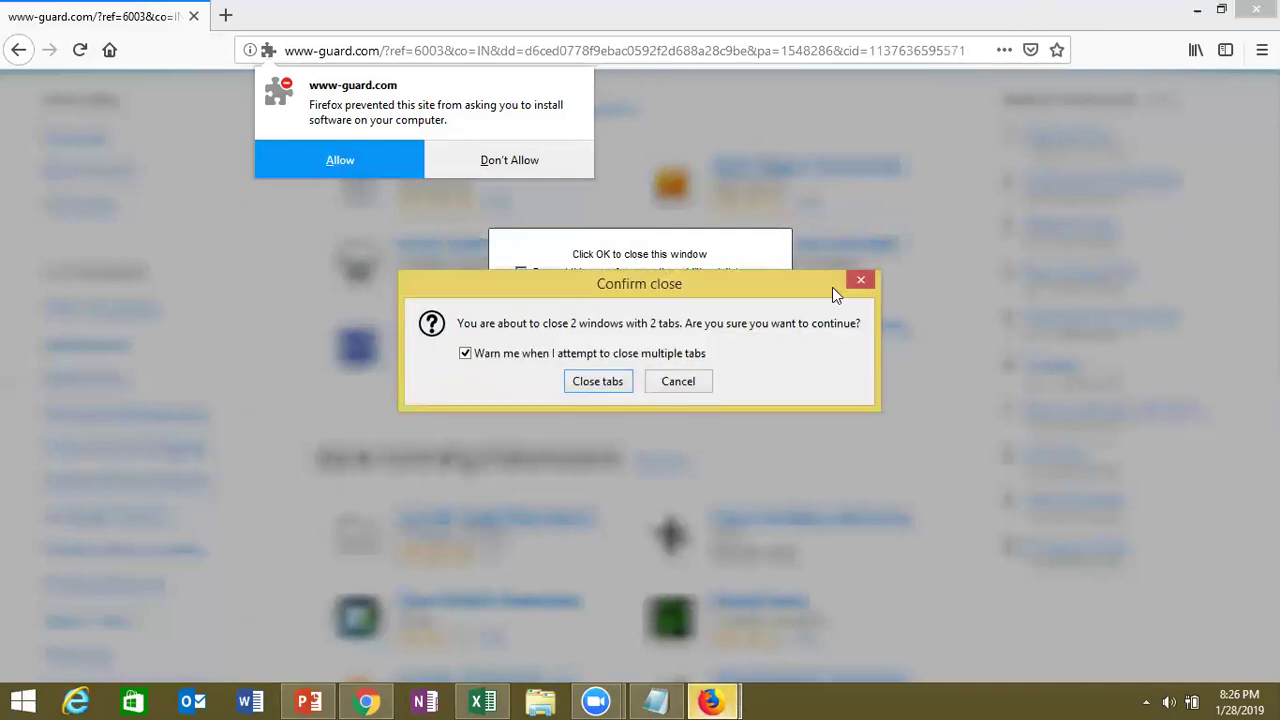
{"action": "left_click", "coordinate": [598, 381]}
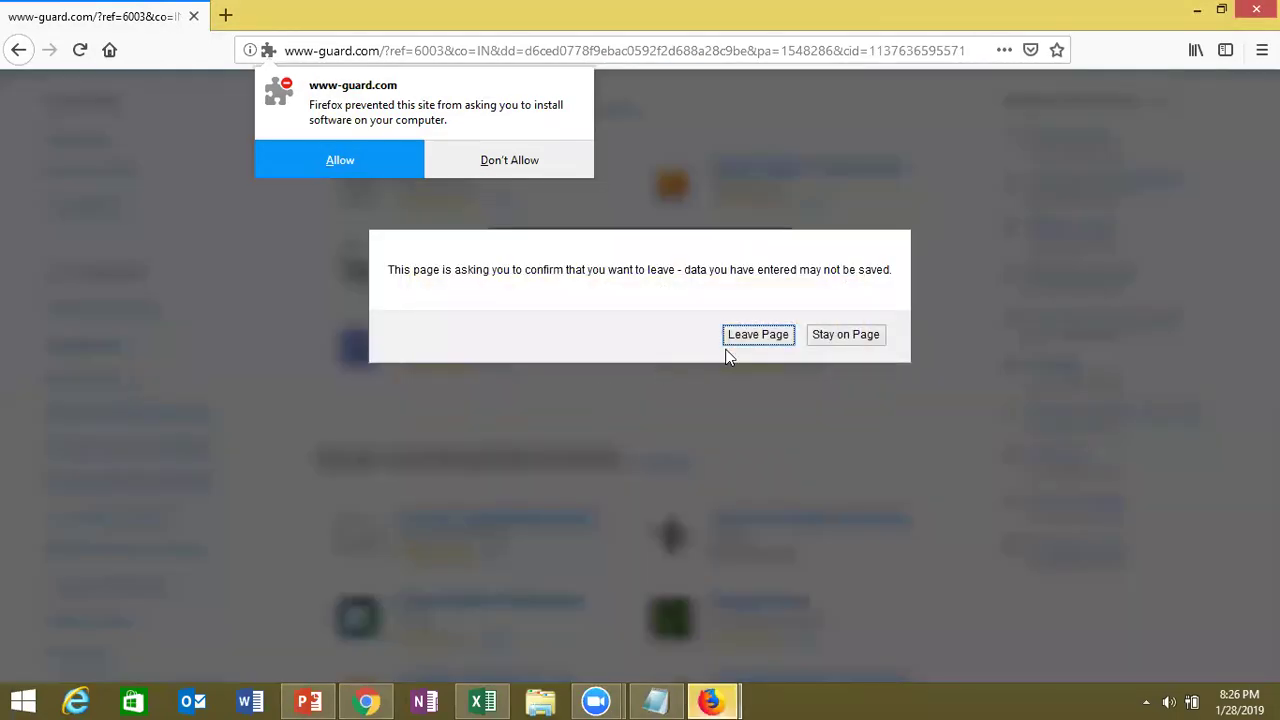
{"action": "left_click", "coordinate": [757, 335]}
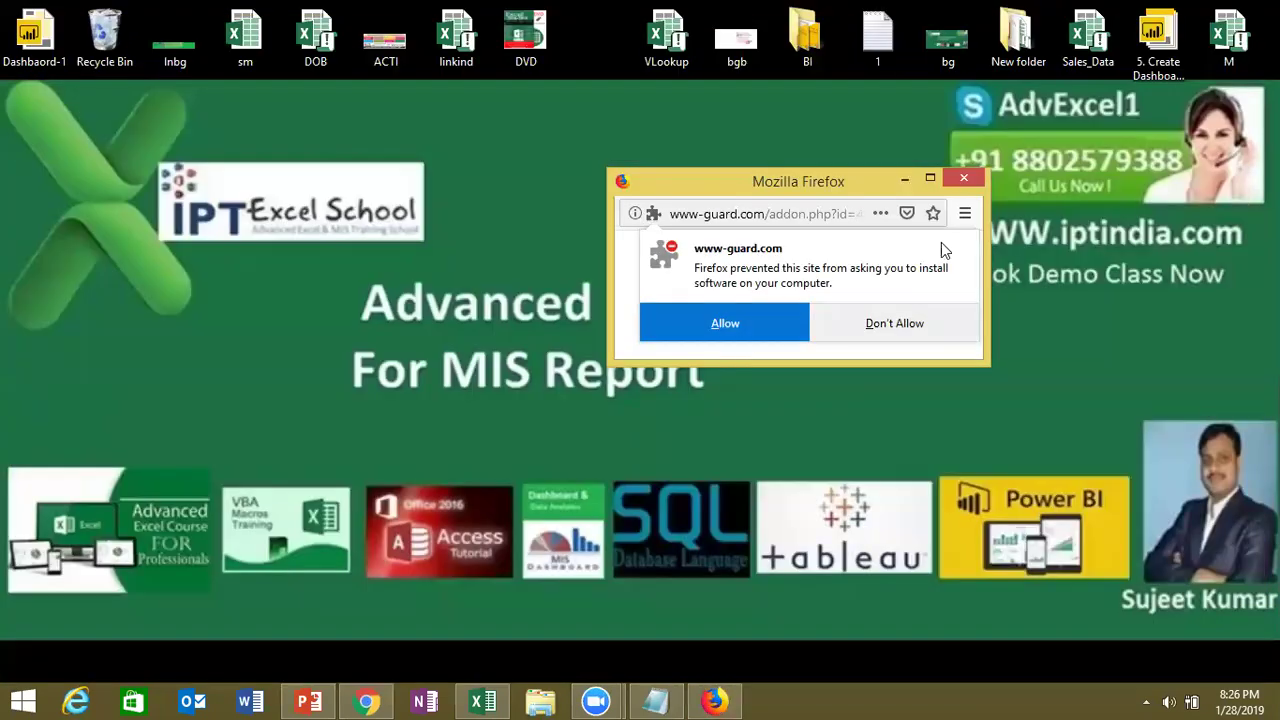
{"action": "left_click", "coordinate": [963, 182]}
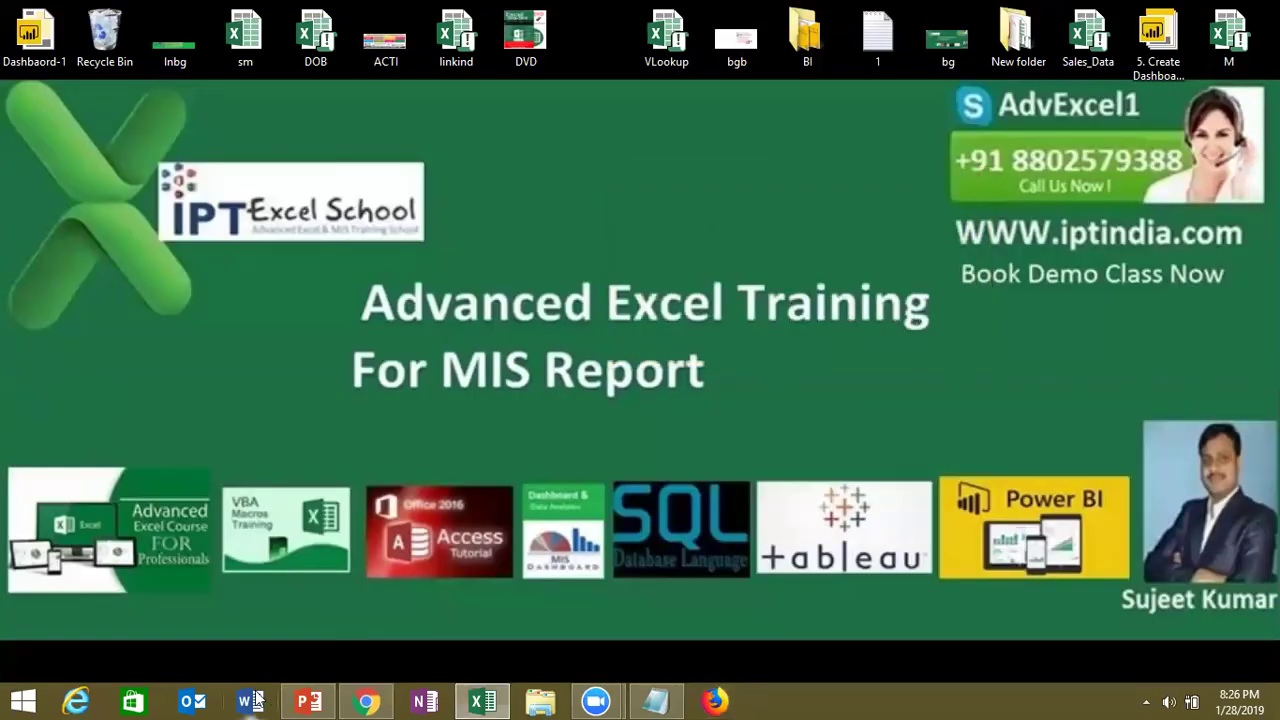
In Gmail, address a new message to two contacts with the subject 'file'
{"action": "left_click", "coordinate": [370, 700]}
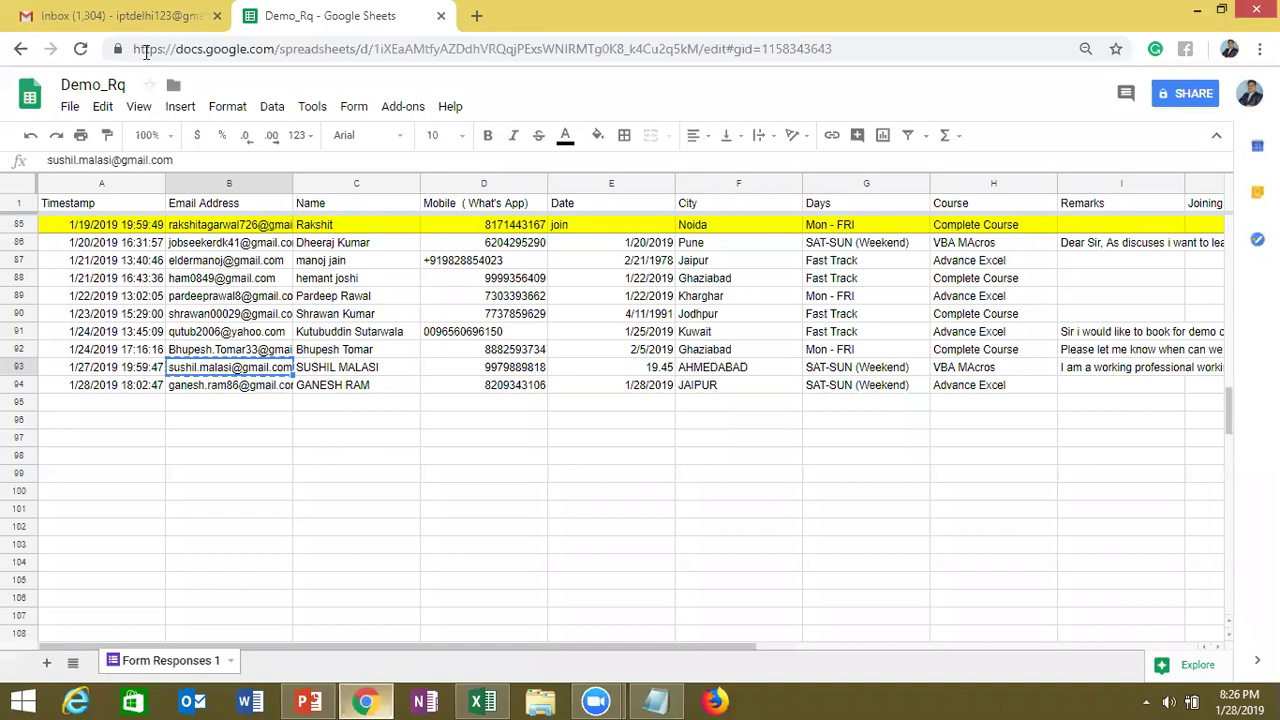
{"action": "key", "text": "ctrl+Tab"}
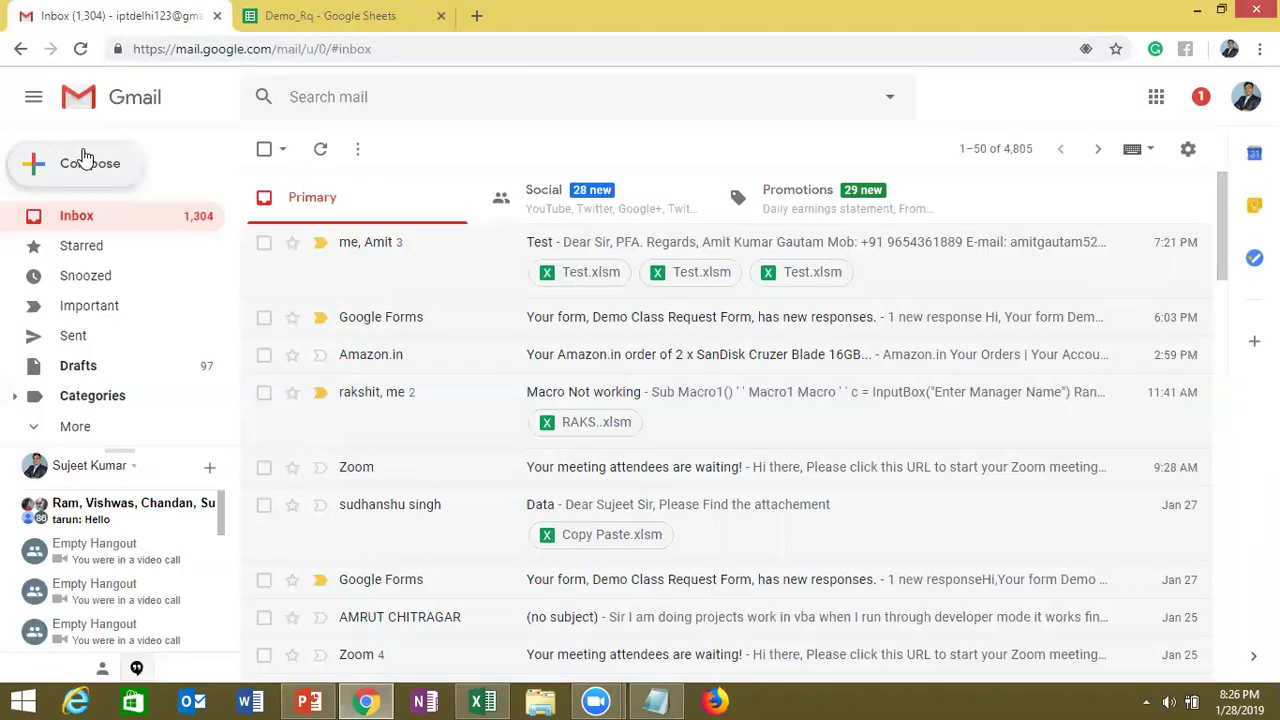
{"action": "type", "text": "c"}
{"action": "type", "text": "sa"}
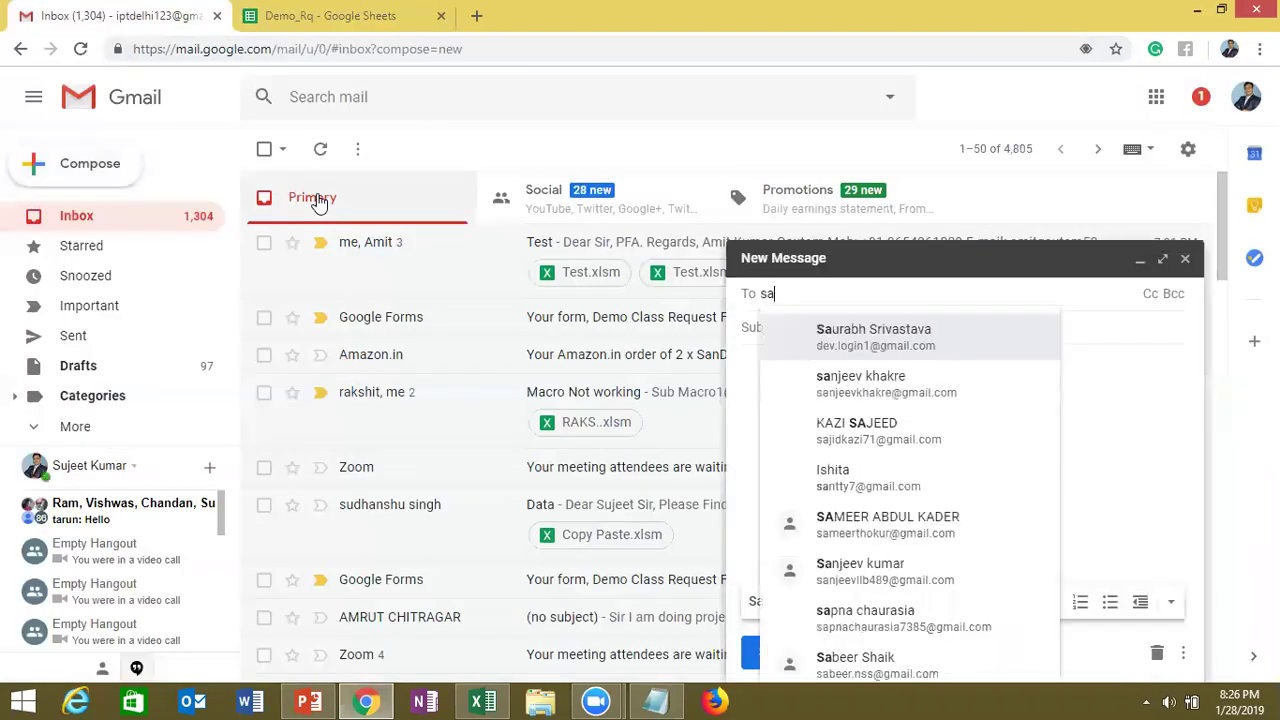
{"action": "type", "text": "u"}
{"action": "left_click", "coordinate": [812, 346]}
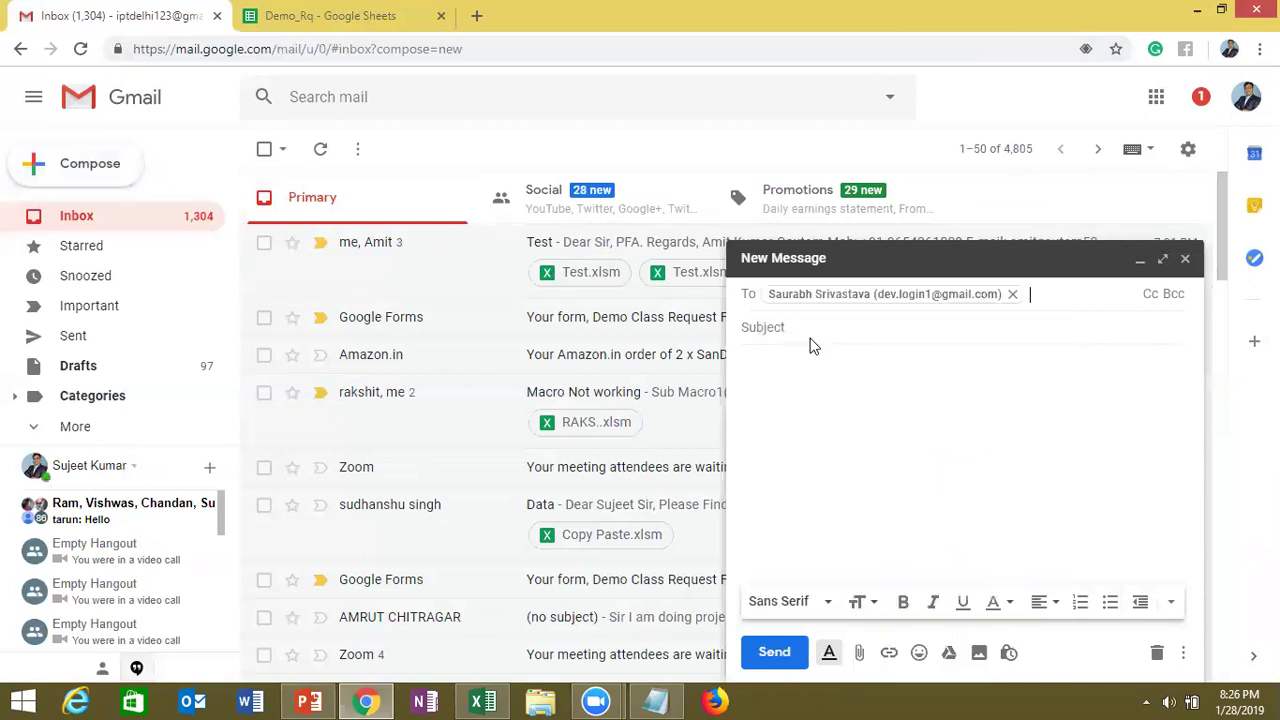
{"action": "type", "text": "vi"}
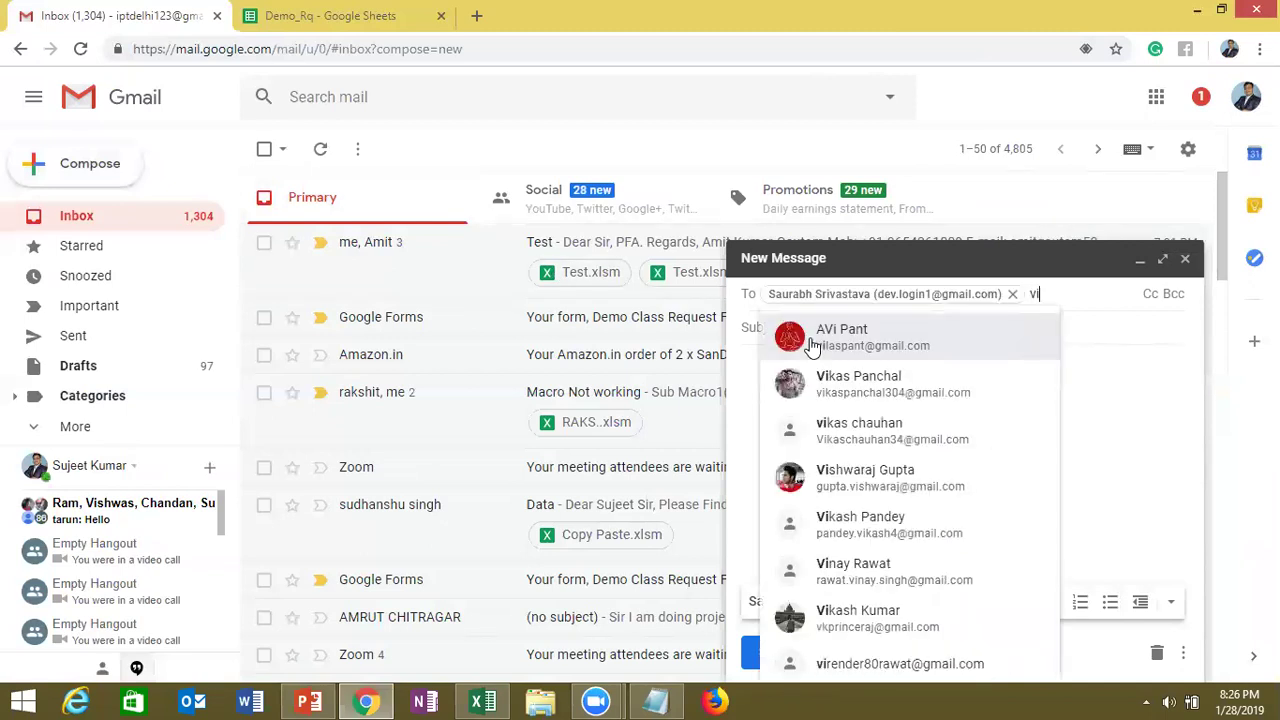
{"action": "type", "text": "k"}
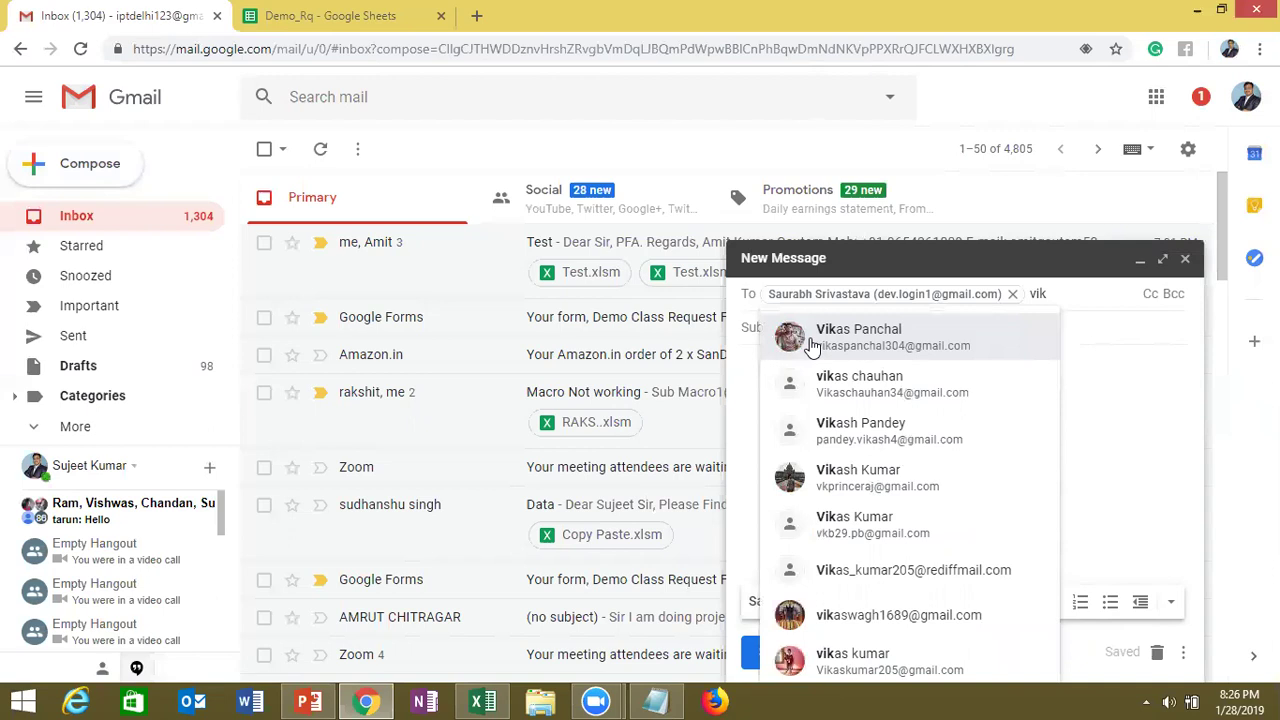
{"action": "left_click", "coordinate": [812, 346]}
{"action": "left_click", "coordinate": [800, 349]}
{"action": "type", "text": "file"}
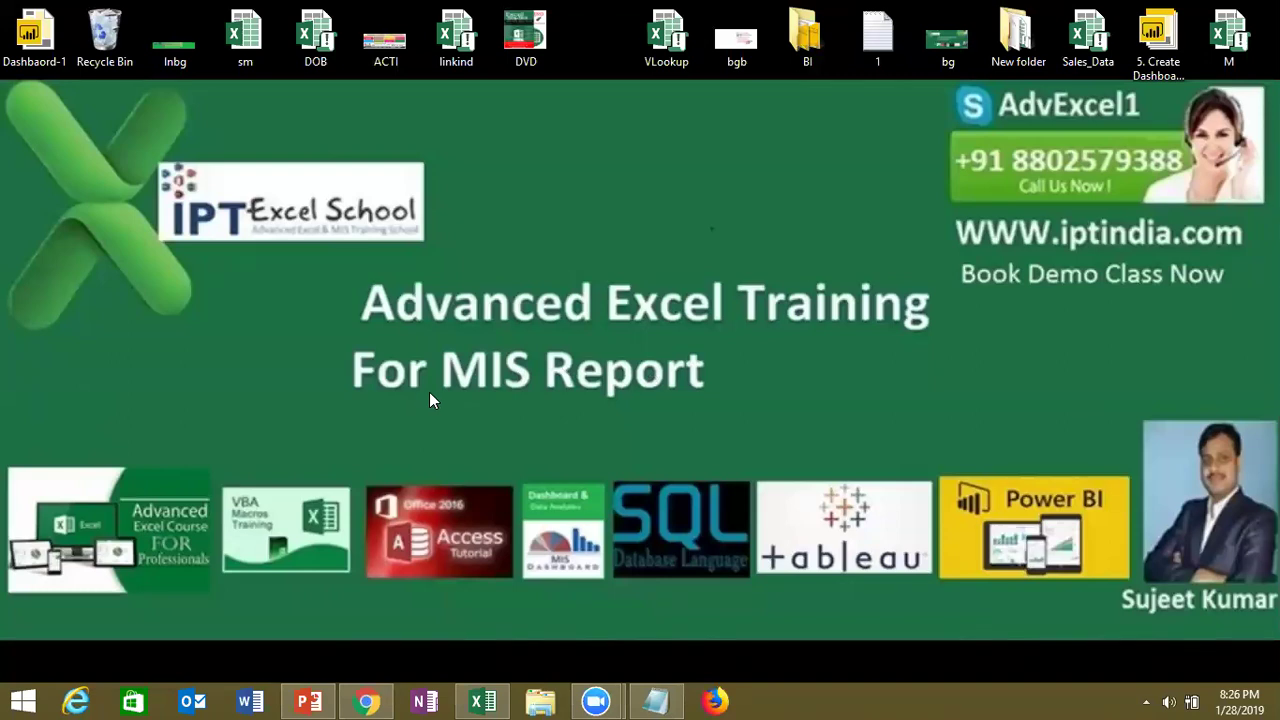
Attach the userform workbook, choosing it from the Documents folder
{"action": "key", "text": "alt+Tab"}
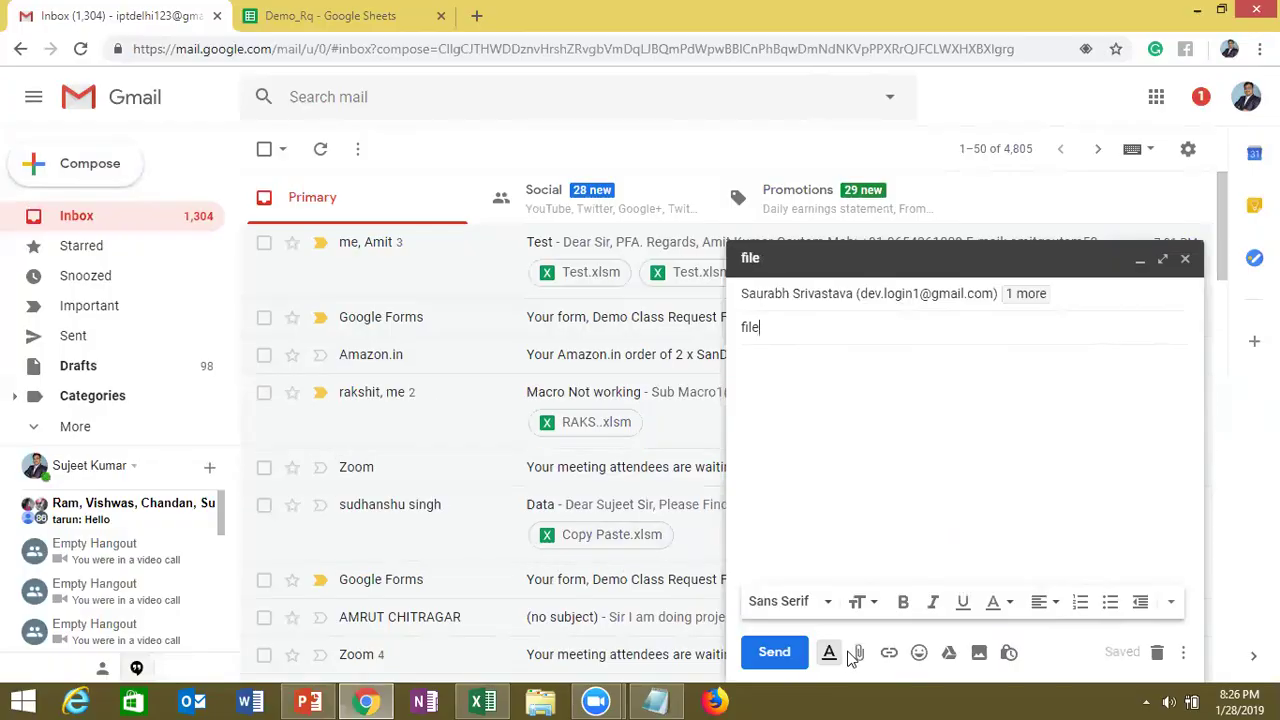
{"action": "left_click", "coordinate": [851, 652]}
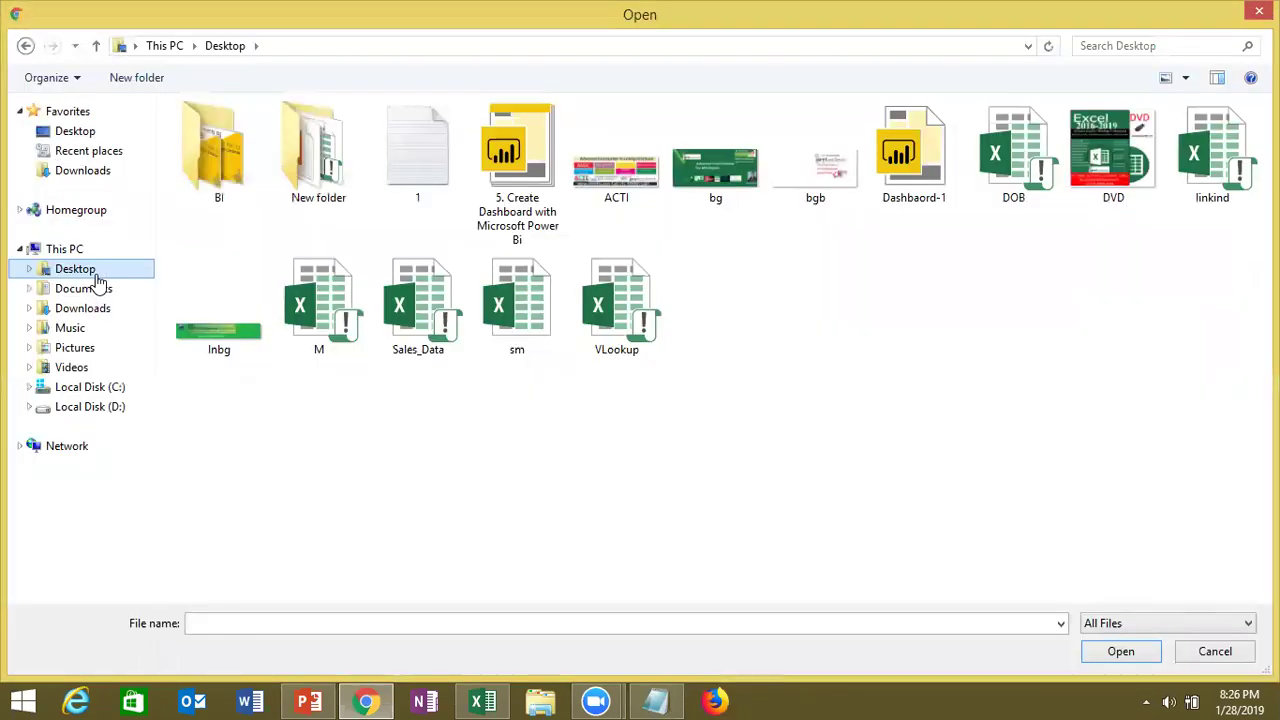
{"action": "left_click", "coordinate": [95, 288]}
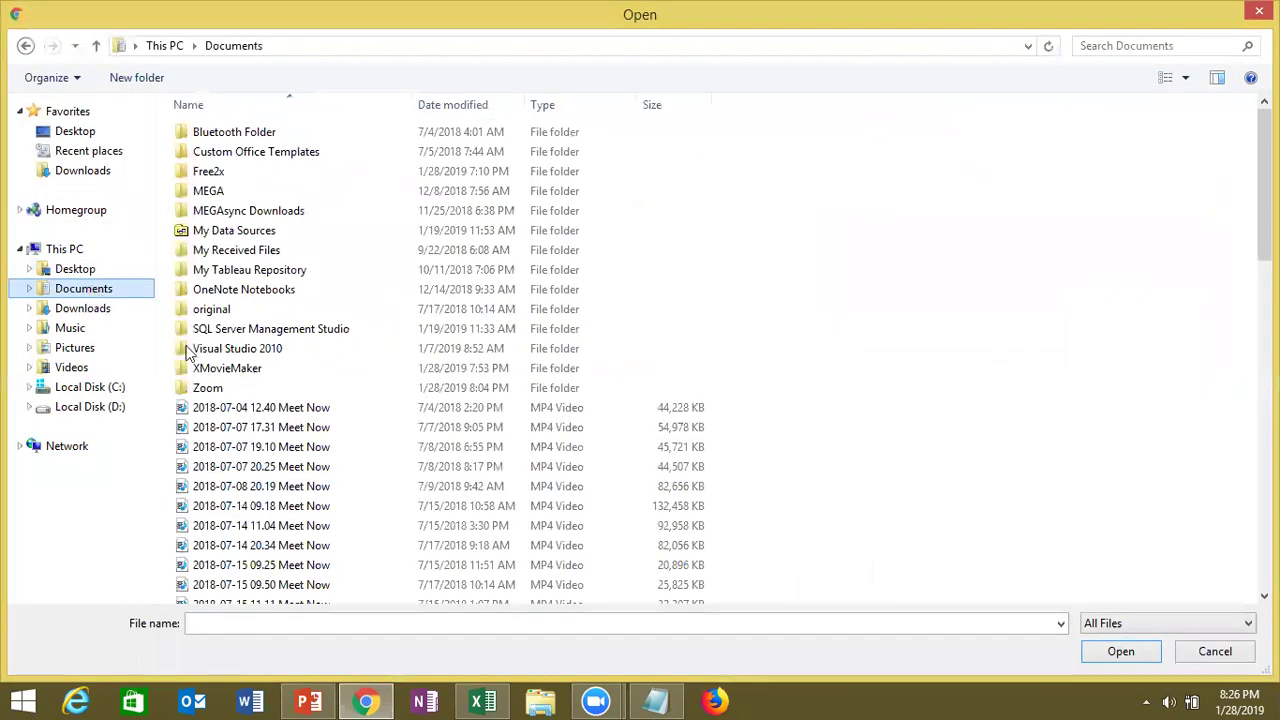
{"action": "key", "text": "u"}
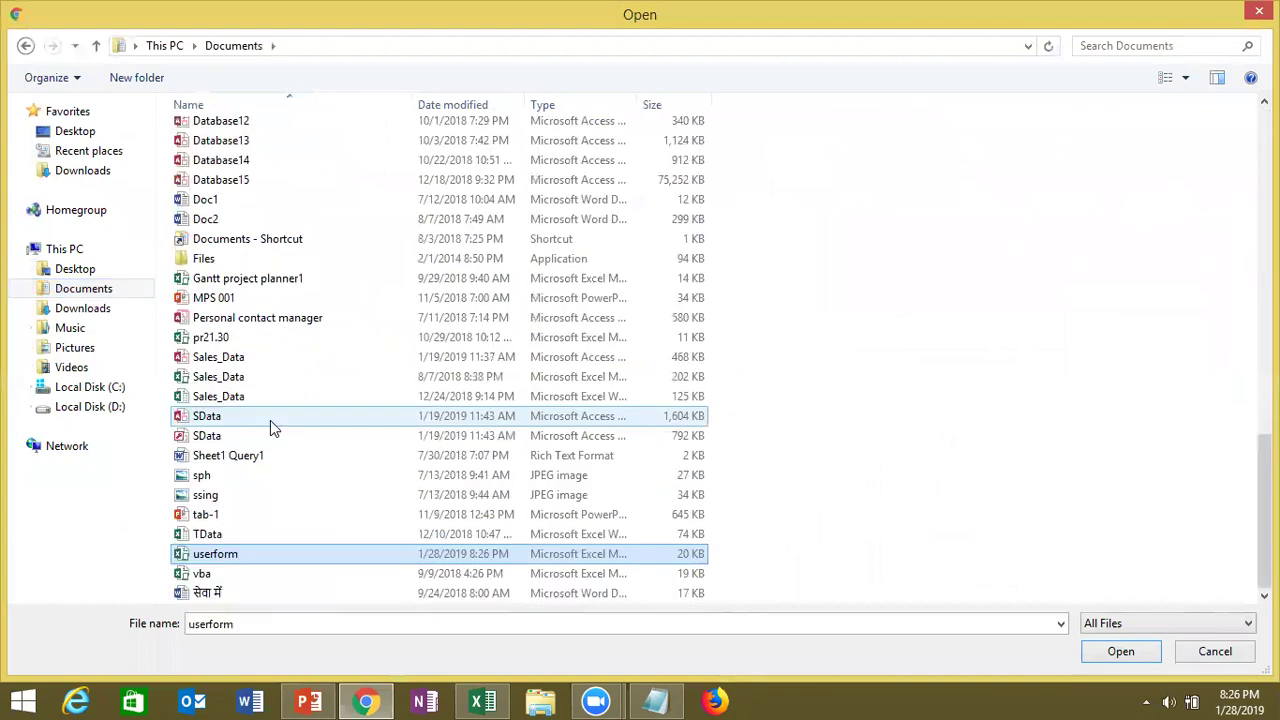